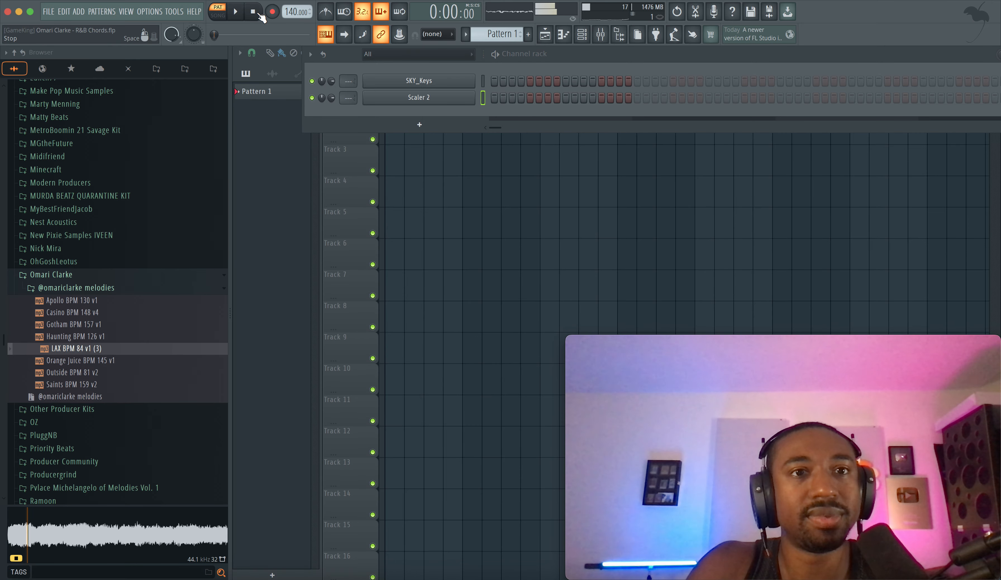
Step: Stop playback, set the project tempo to 84 BPM, and place the LAX BPM 84 v1 (3) melody on playlist Track 1
{"action": "left_click", "coordinate": [255, 13]}
{"action": "mouse_move", "coordinate": [295, 11]}
{"action": "left_mouse_down"}
{"action": "mouse_move", "coordinate": [295, 32]}
{"action": "mouse_move", "coordinate": [295, 15]}
{"action": "left_mouse_up"}
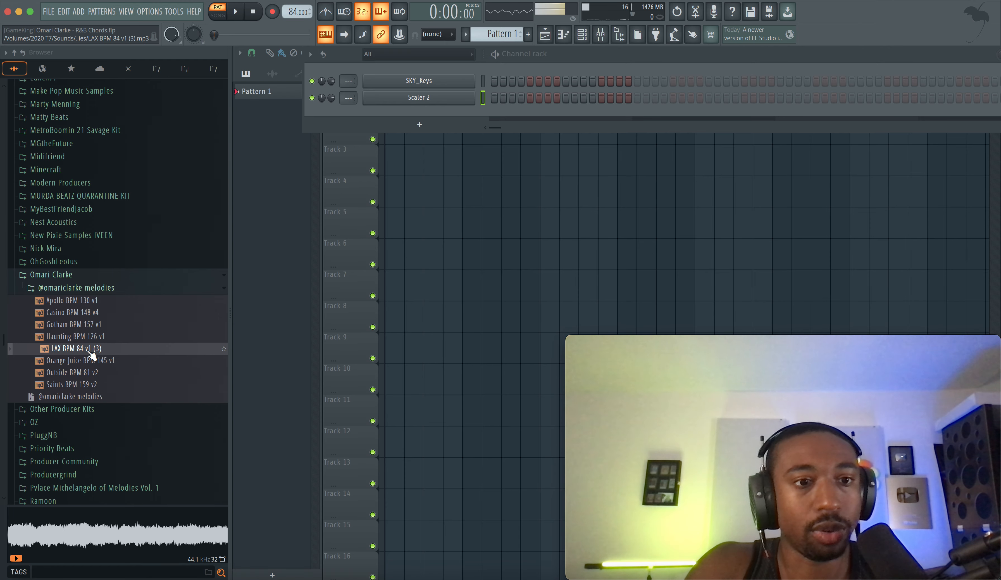
{"action": "left_click_drag", "start_coordinate": [94, 348], "coordinate": [392, 99]}
Step: Route the LAX clip to mixer track 2, lower that track's volume to about 57%, and close the clip's settings
{"action": "key", "text": "F9"}
{"action": "key", "text": "super+l"}
{"action": "left_click_drag", "start_coordinate": [299, 349], "coordinate": [298, 359]}
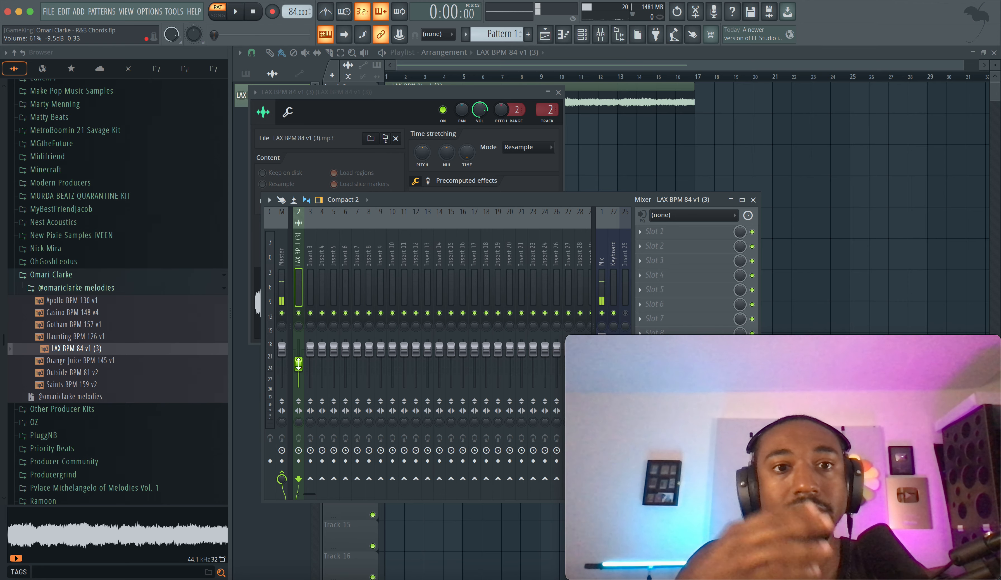
{"action": "left_click", "coordinate": [429, 105]}
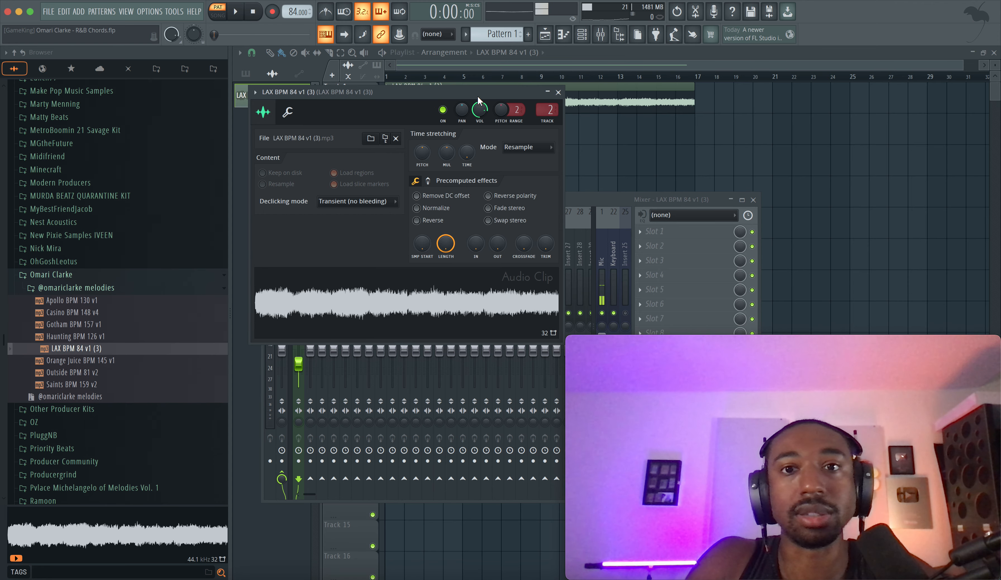
{"action": "left_click", "coordinate": [558, 93]}
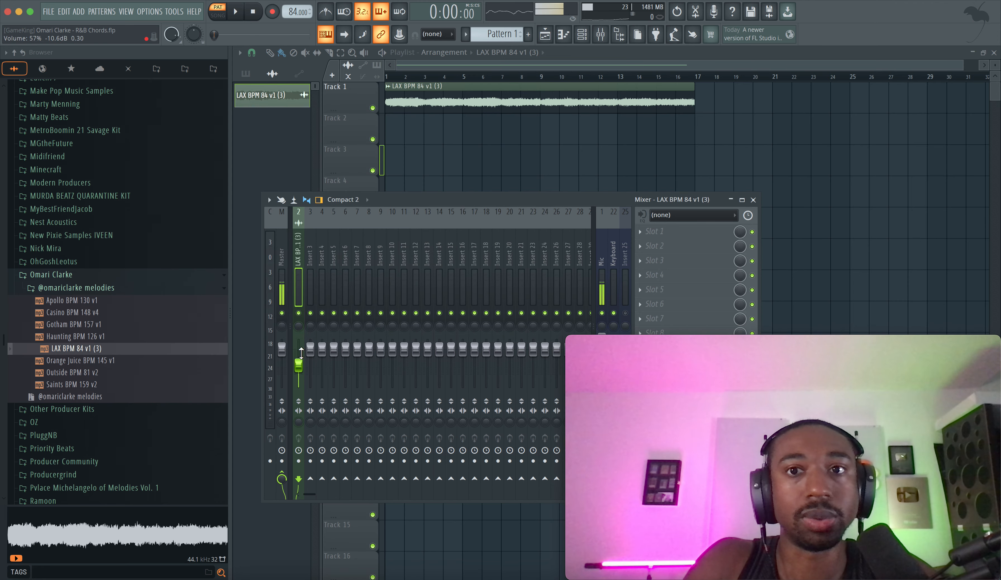
Step: Show the Unsorted channels in the channel rack and open the Scaler 2 plugin
{"action": "left_click", "coordinate": [582, 35]}
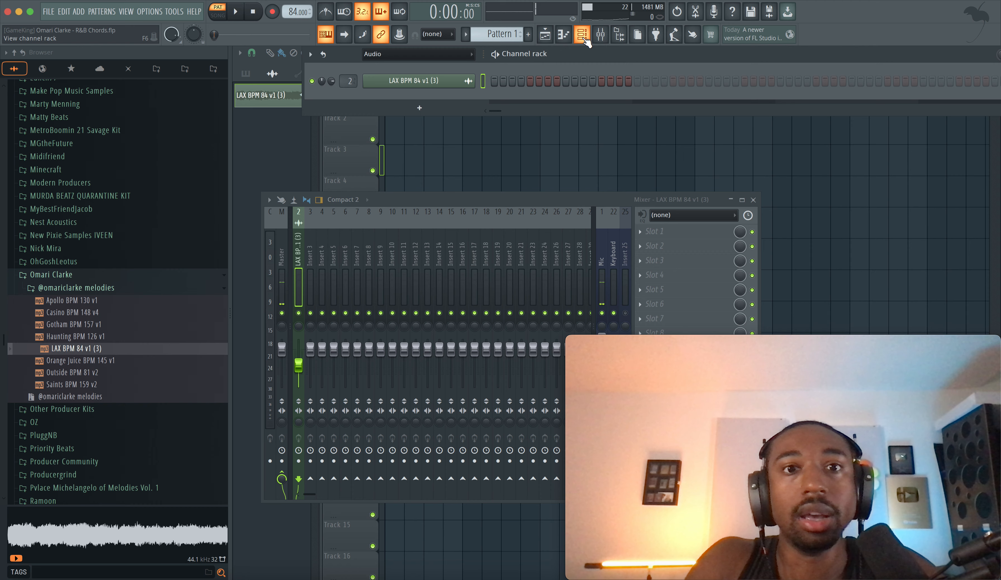
{"action": "left_click", "coordinate": [427, 54]}
{"action": "left_click", "coordinate": [403, 91]}
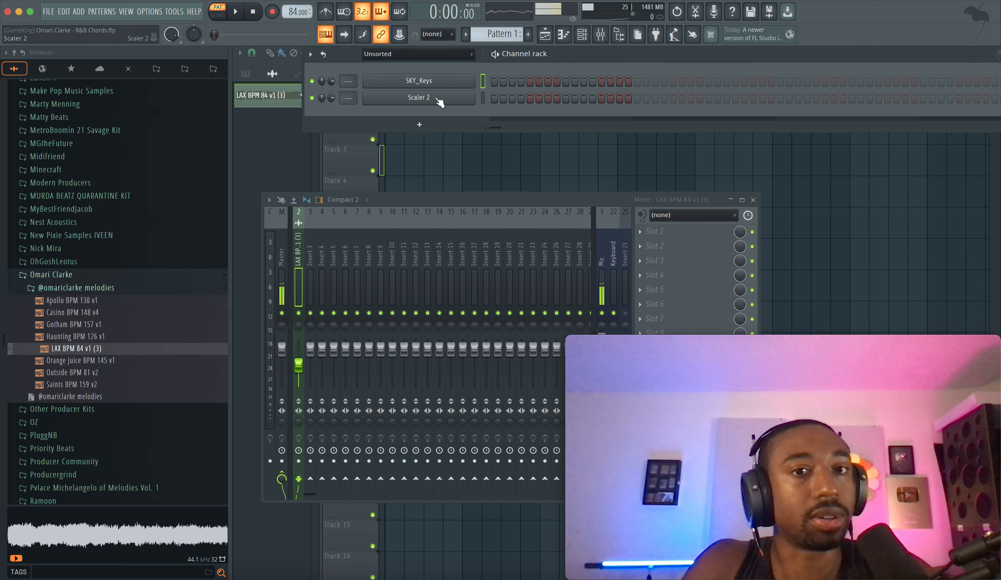
{"action": "left_click", "coordinate": [419, 97]}
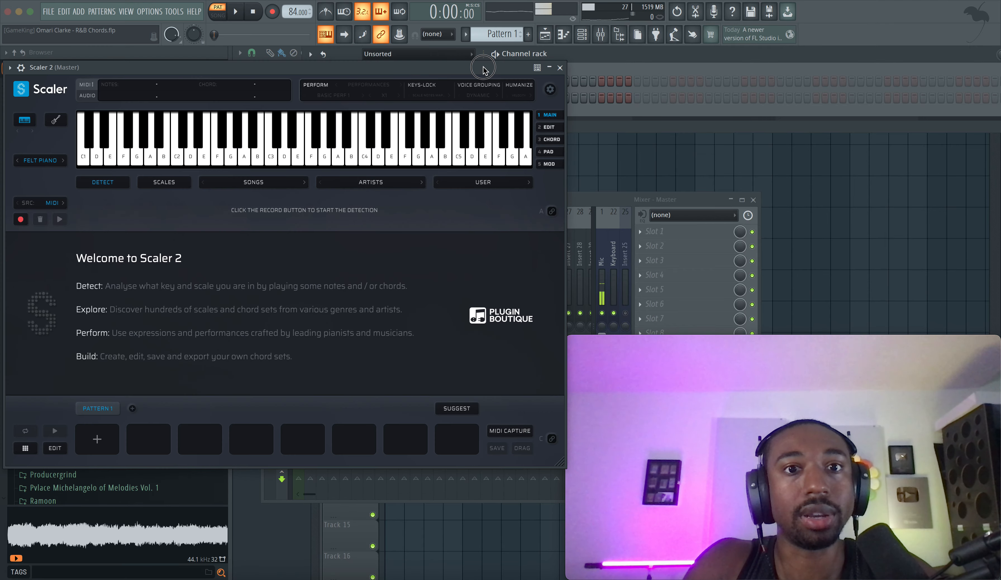
{"action": "left_click_drag", "start_coordinate": [482, 68], "coordinate": [209, 69]}
Step: Check the buffer length in the audio settings, close them, and move the Scaler 2 window back toward the middle
{"action": "left_click", "coordinate": [159, 14]}
{"action": "left_click", "coordinate": [170, 67]}
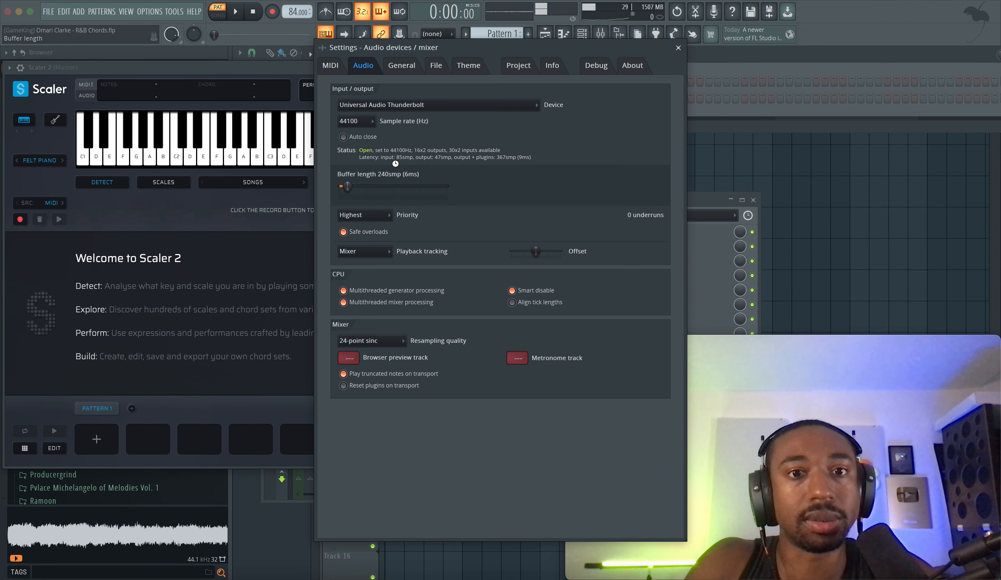
{"action": "left_click", "coordinate": [678, 48]}
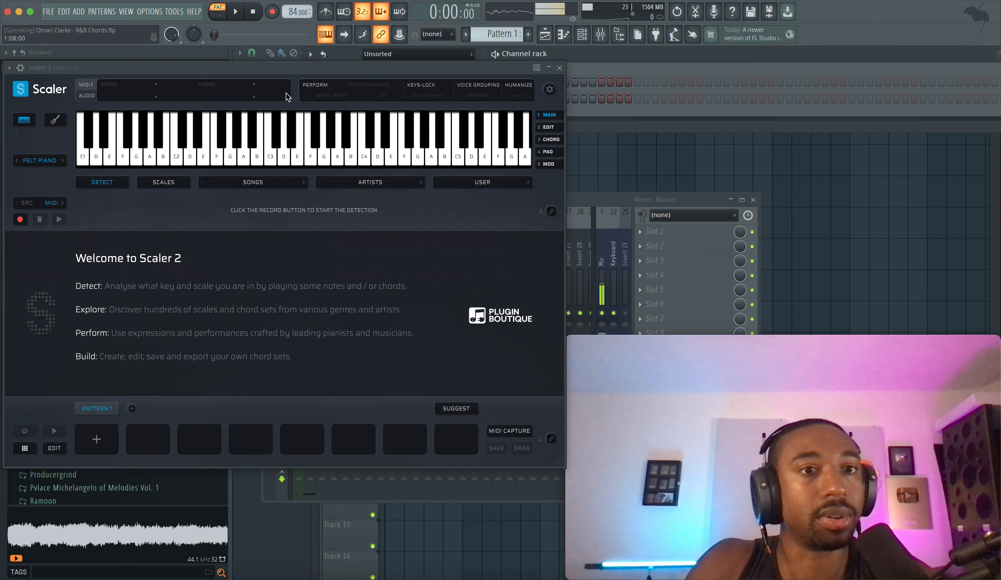
{"action": "left_click_drag", "start_coordinate": [258, 67], "coordinate": [415, 67]}
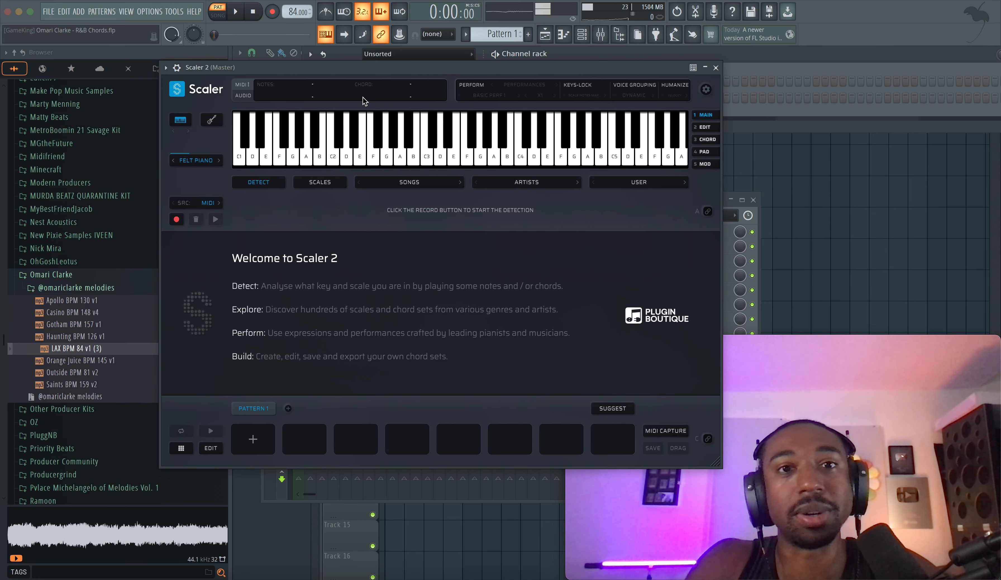
Step: Play the project in song mode and try notes on Scaler 2's keyboard against the LAX melody, stopping playback at the end
{"action": "key", "text": "space"}
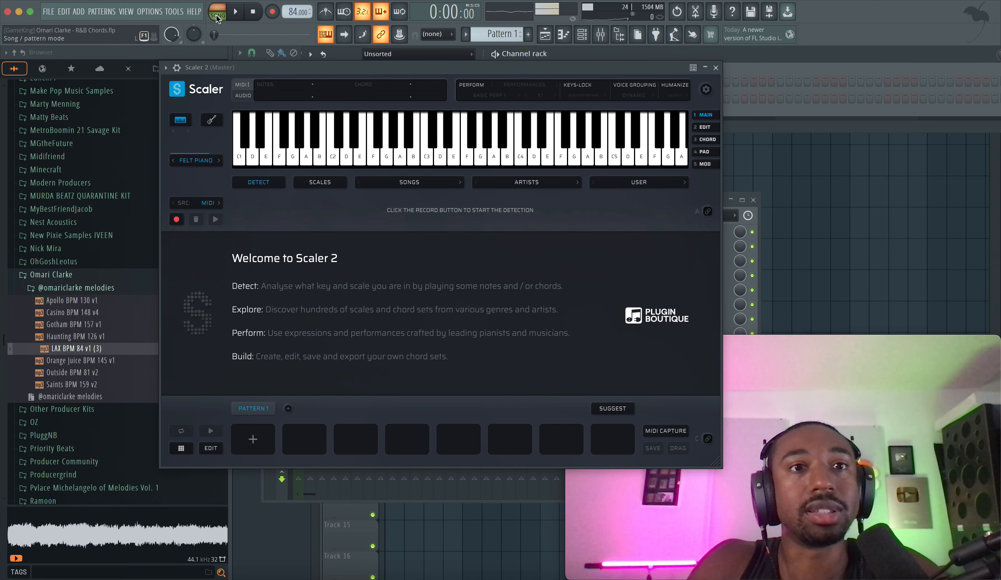
{"action": "left_click", "coordinate": [247, 144]}
{"action": "key", "text": "space"}
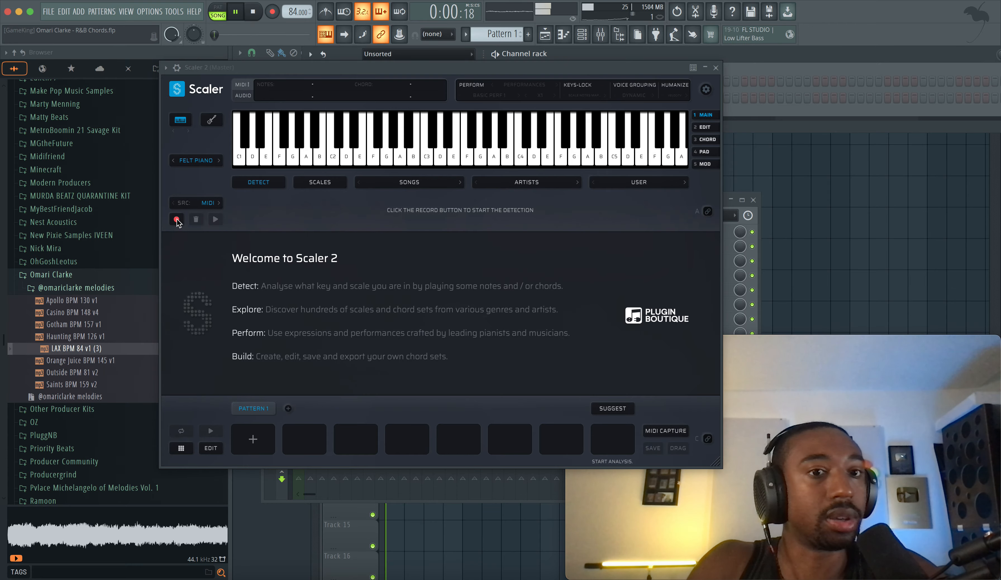
{"action": "left_click", "coordinate": [427, 159]}
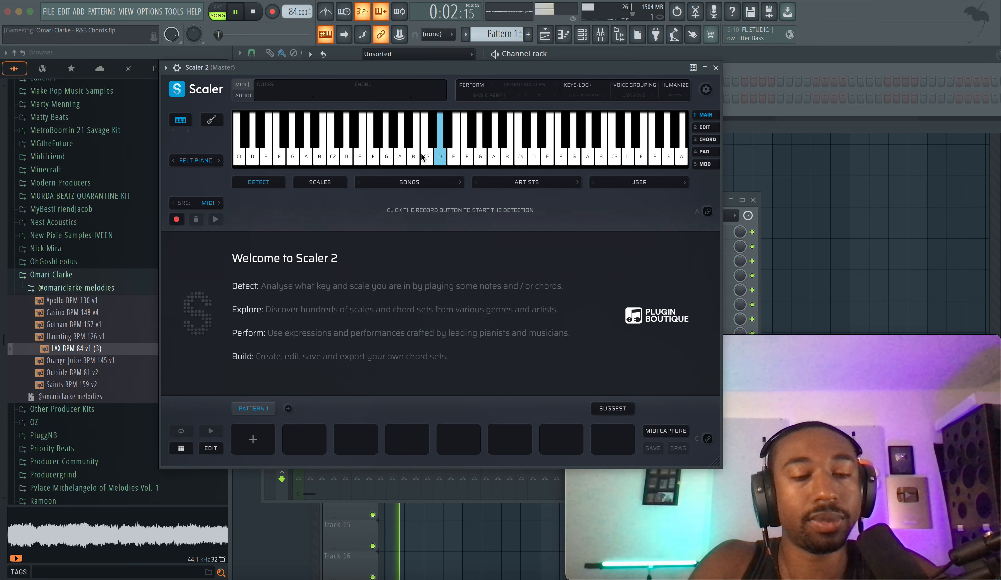
{"action": "key", "text": "space"}
Step: Lower the LAX melody's mixer volume further and restart playback with Scaler 2 open
{"action": "left_click", "coordinate": [715, 67]}
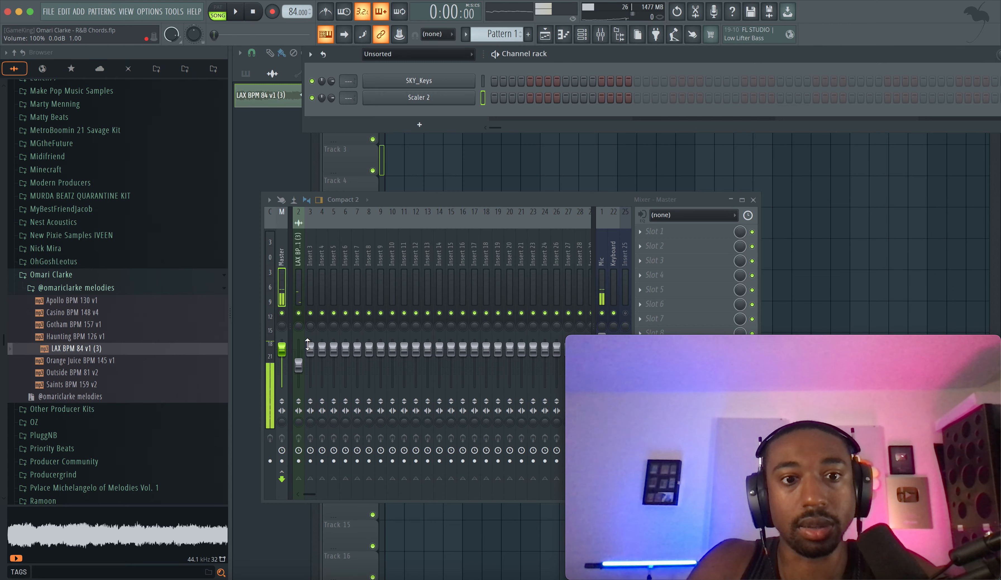
{"action": "key", "text": "space"}
{"action": "left_click", "coordinate": [438, 102]}
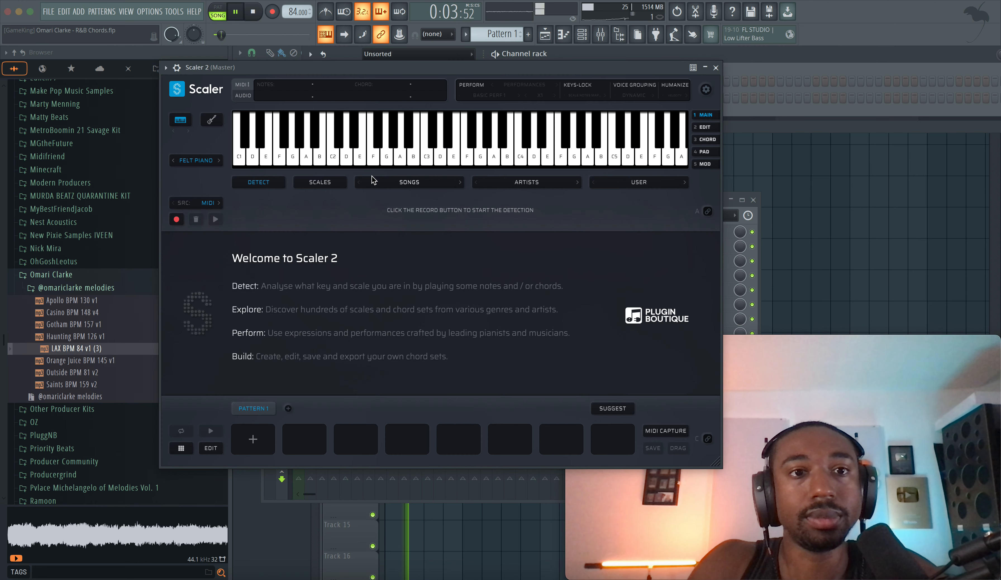
Step: Audition notes on Scaler 2's keyboard over the melody and switch its sound to the grand piano
{"action": "left_click_drag", "start_coordinate": [466, 152], "coordinate": [518, 154]}
{"action": "left_click", "coordinate": [529, 153]}
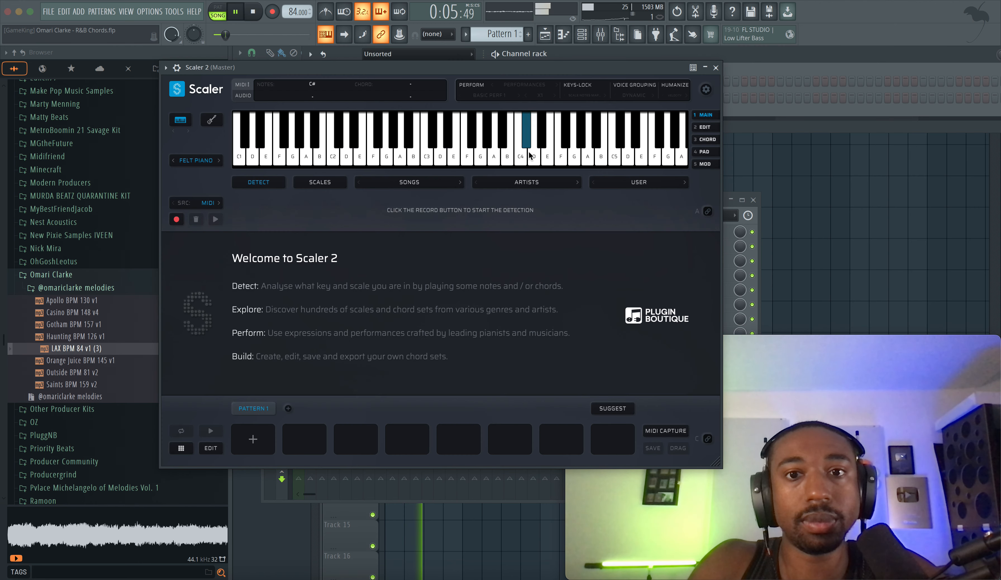
{"action": "left_click", "coordinate": [534, 158]}
{"action": "left_click", "coordinate": [219, 159]}
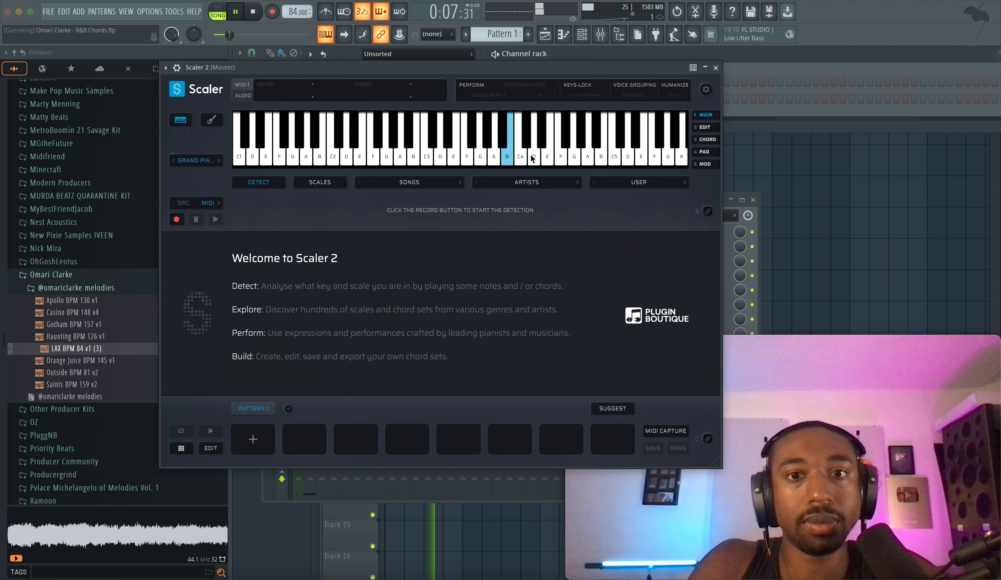
{"action": "mouse_move", "coordinate": [530, 156]}
{"action": "left_mouse_down"}
{"action": "mouse_move", "coordinate": [560, 156]}
{"action": "mouse_move", "coordinate": [535, 158]}
{"action": "left_mouse_up"}
Step: Start Scaler 2's MIDI detection and enter the notes D, F#, G, A, B and C# on its keyboard
{"action": "left_click", "coordinate": [176, 219]}
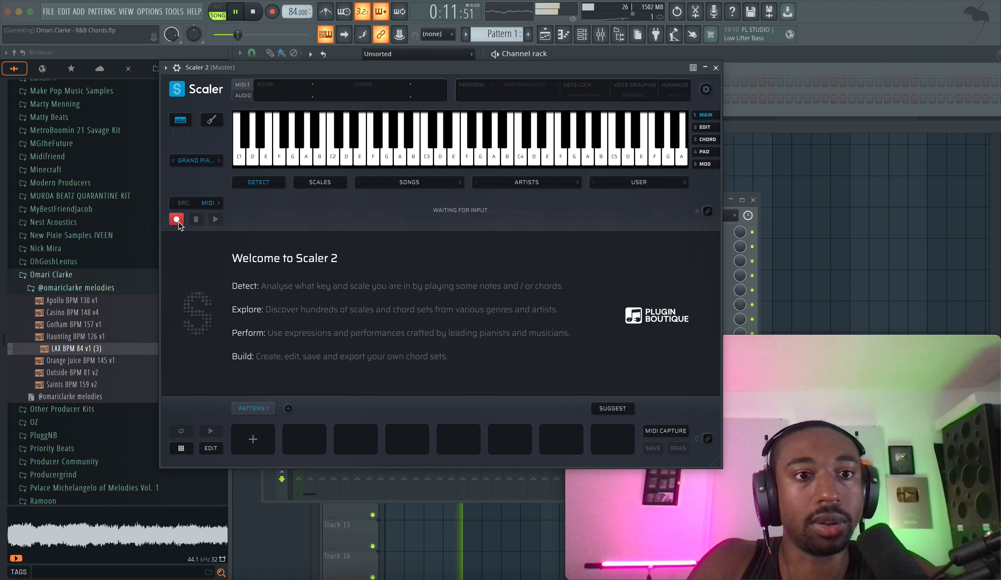
{"action": "left_click", "coordinate": [534, 158]}
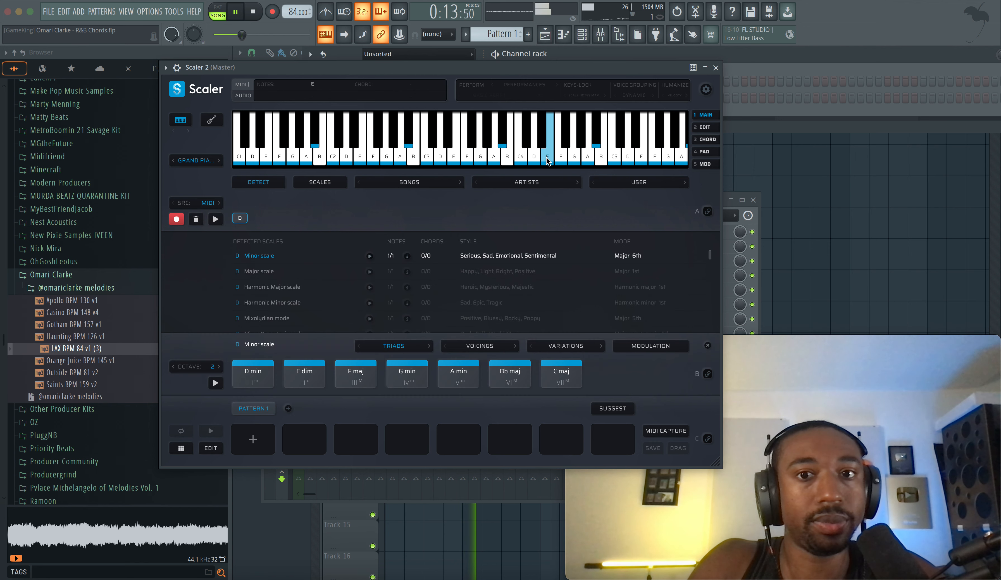
{"action": "left_click", "coordinate": [568, 145]}
{"action": "left_click", "coordinate": [573, 157]}
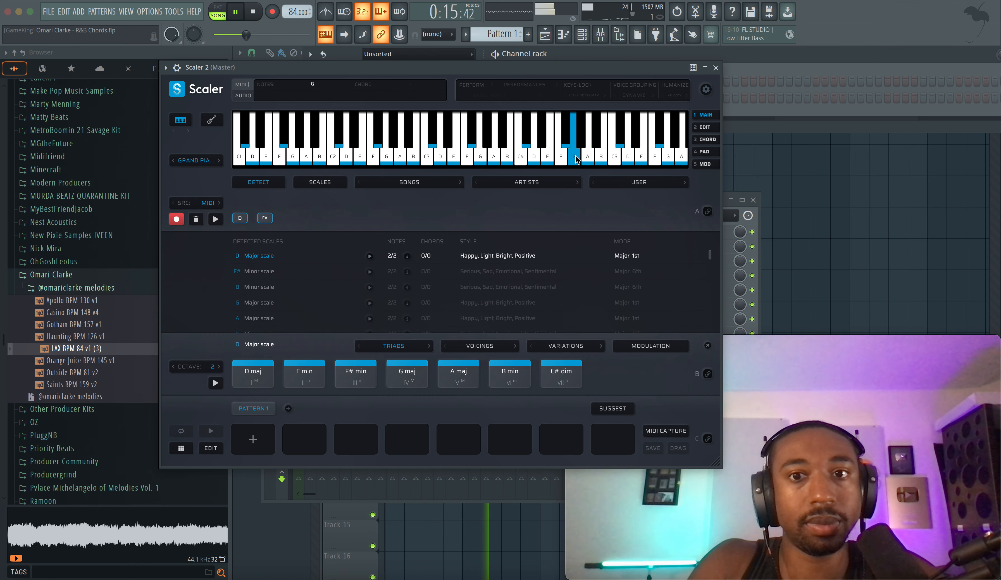
{"action": "left_click", "coordinate": [588, 159]}
{"action": "left_click", "coordinate": [600, 157]}
{"action": "left_click", "coordinate": [618, 143]}
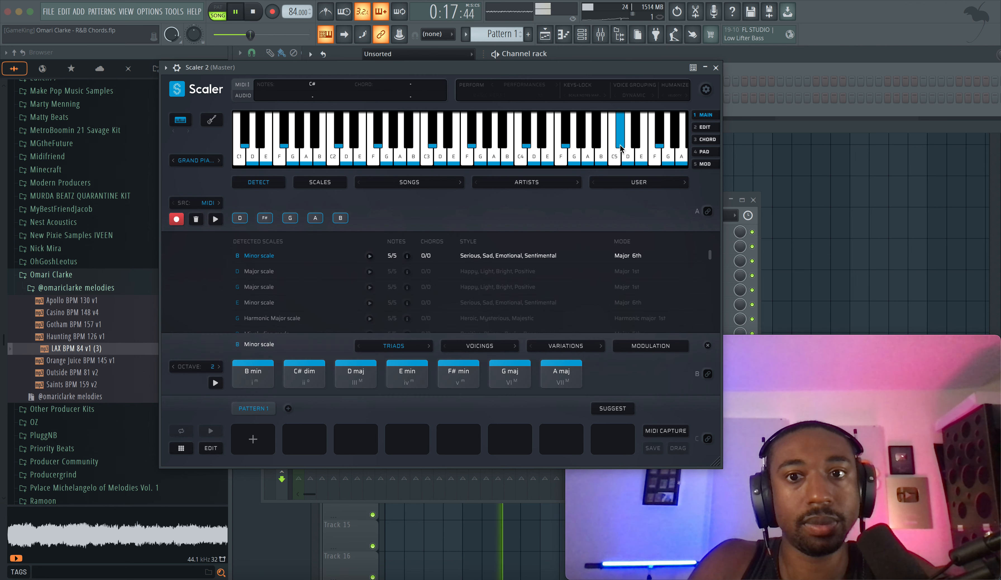
Step: Replace the C# in Scaler 2's detected notes with C and stop playback
{"action": "left_click", "coordinate": [365, 217]}
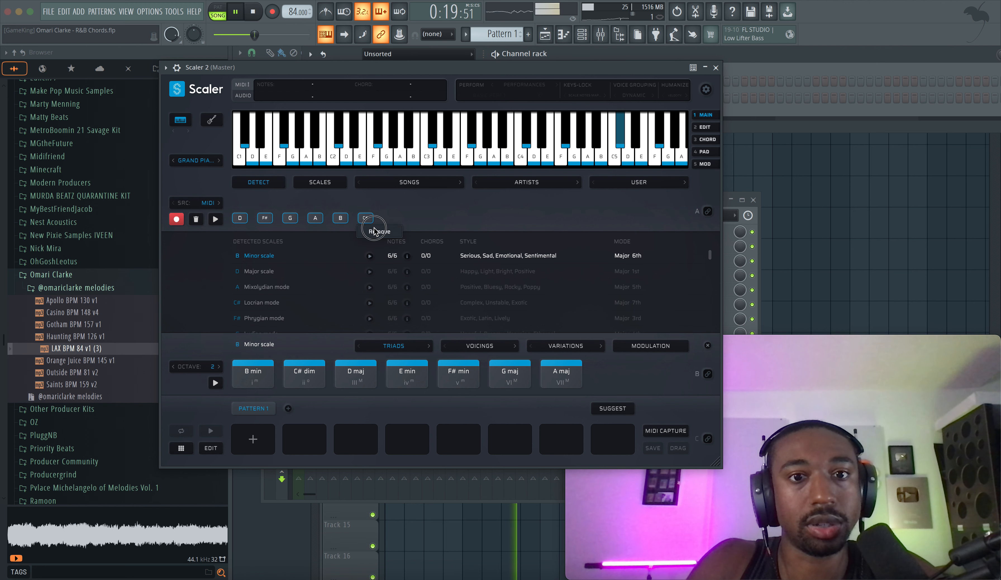
{"action": "left_click", "coordinate": [520, 157]}
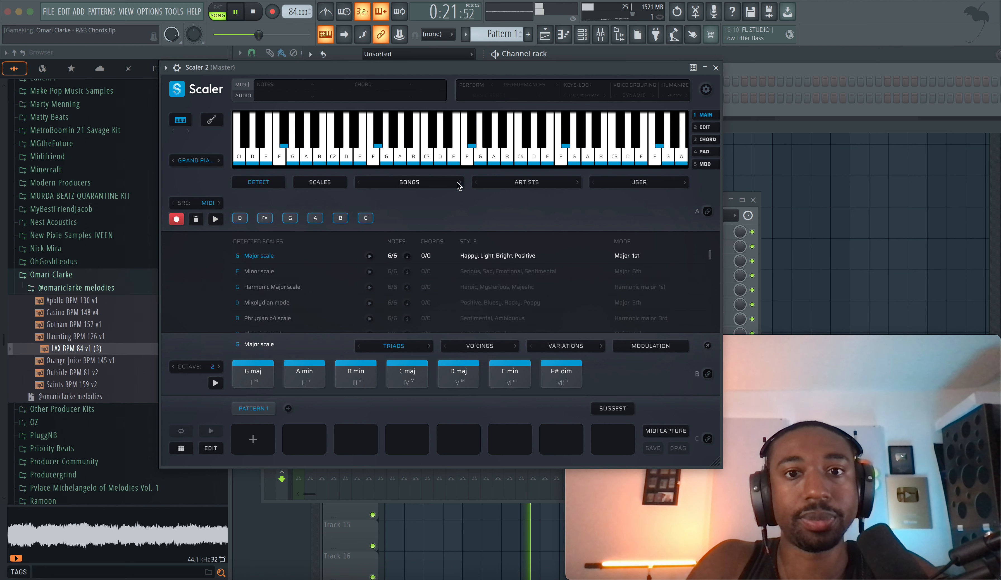
{"action": "key", "text": "space"}
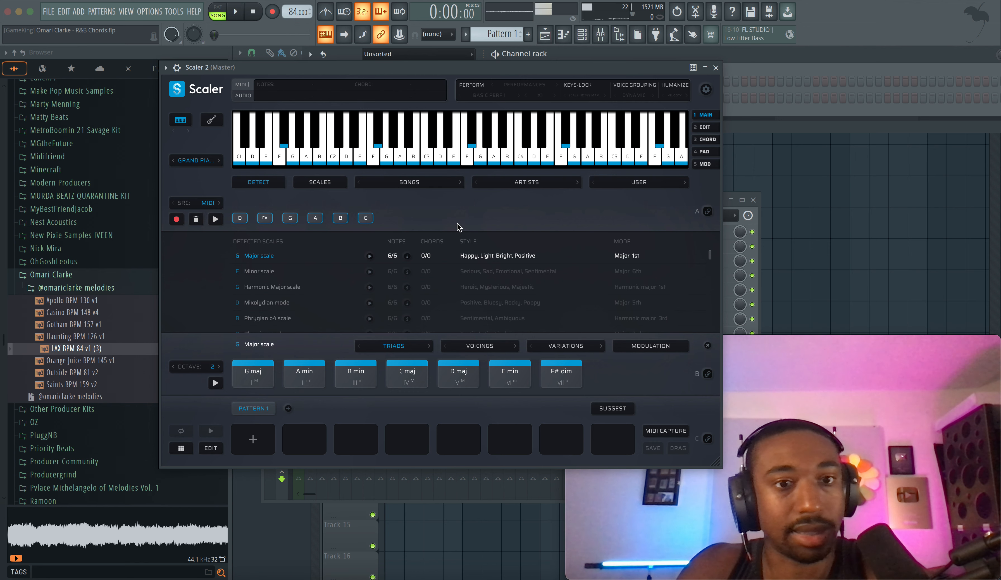
Step: Close Scaler 2 and draw a one-bar G4 note at bar 1 in the SKY_Keys piano roll
{"action": "left_click", "coordinate": [717, 69]}
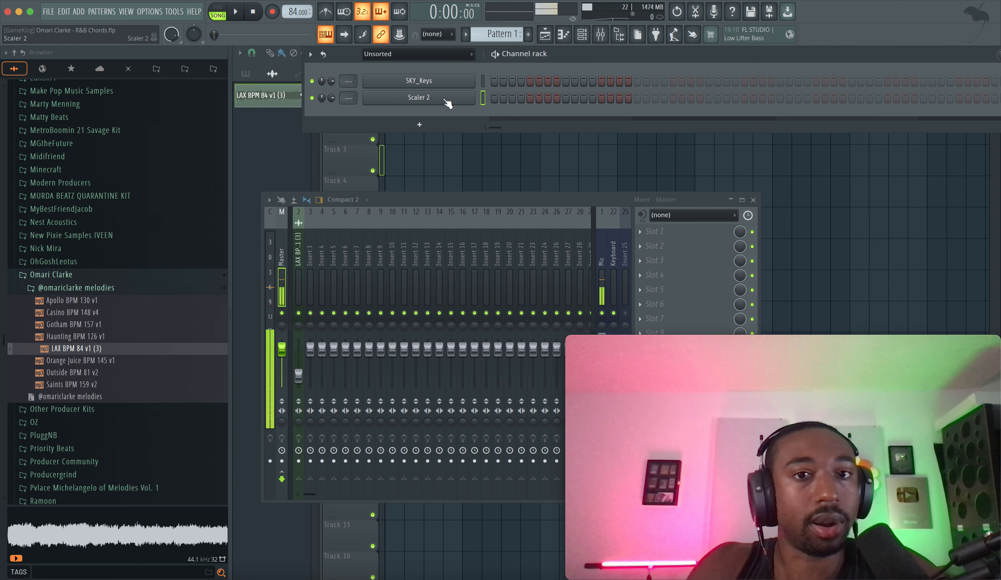
{"action": "right_click", "coordinate": [474, 79]}
{"action": "left_click", "coordinate": [398, 78]}
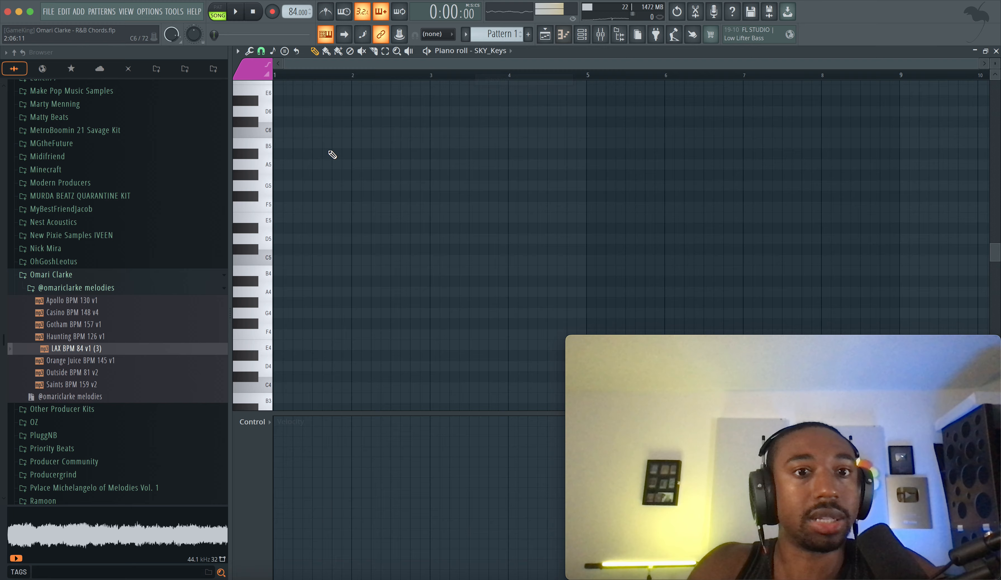
{"action": "left_click", "coordinate": [278, 312]}
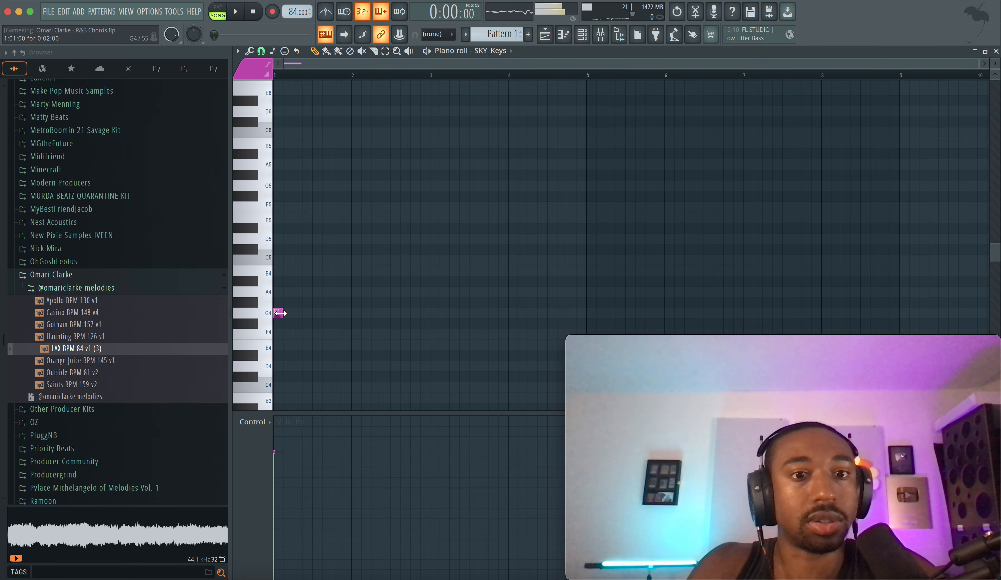
{"action": "left_click_drag", "start_coordinate": [317, 313], "coordinate": [350, 313]}
Step: Inspect the Bliss Flute preset in the SKY_Keys plugin, hide the browser to widen the workspace, and close the plugin
{"action": "key", "text": "F6"}
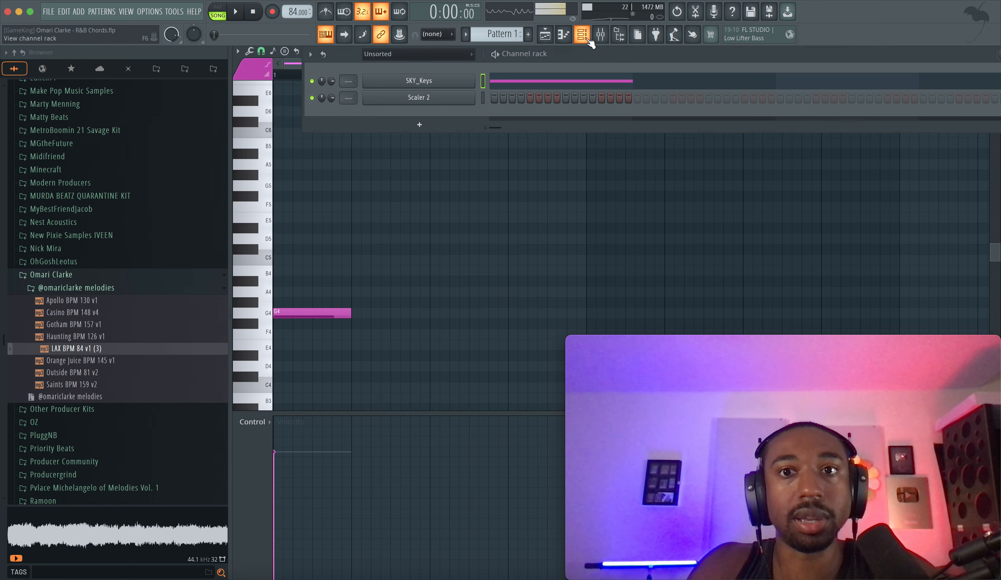
{"action": "left_click", "coordinate": [410, 81]}
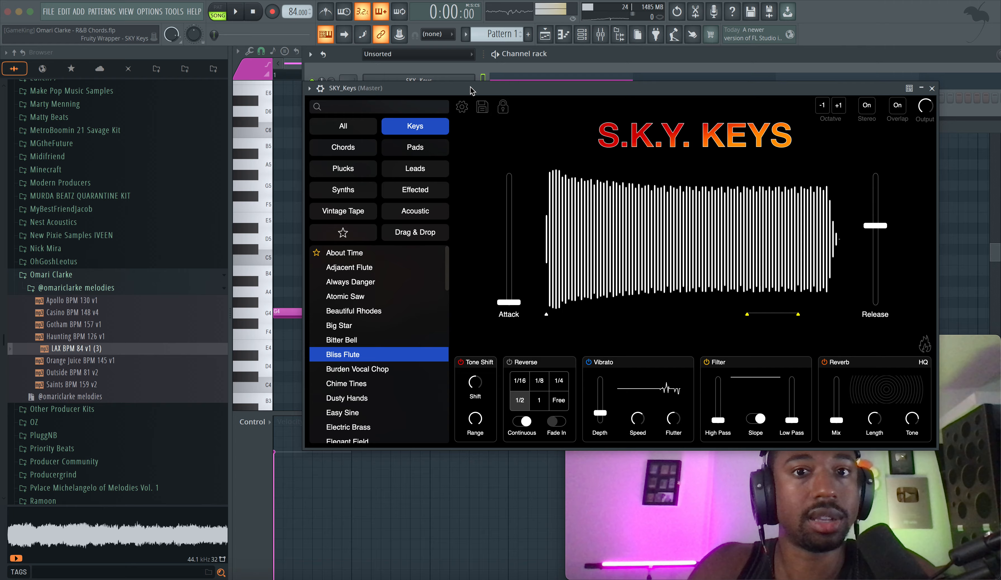
{"action": "left_click_drag", "start_coordinate": [472, 89], "coordinate": [404, 89]}
{"action": "left_click", "coordinate": [616, 43]}
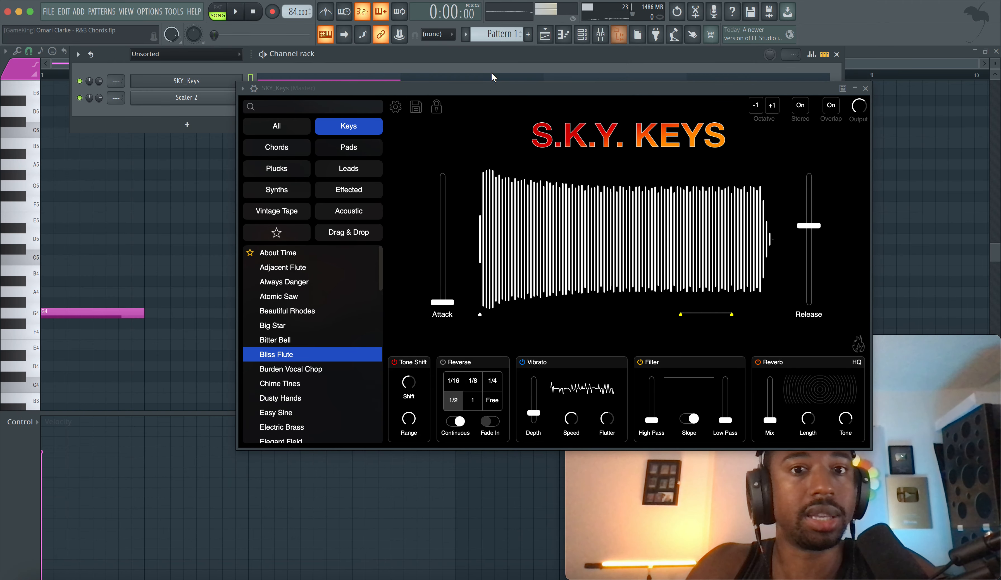
{"action": "left_click_drag", "start_coordinate": [481, 91], "coordinate": [276, 95]}
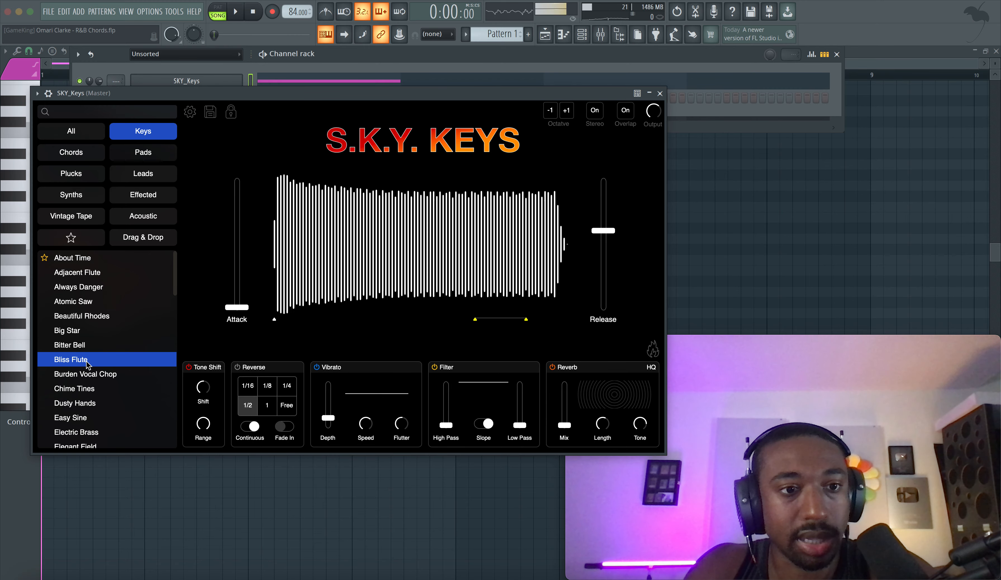
{"action": "left_click", "coordinate": [659, 94]}
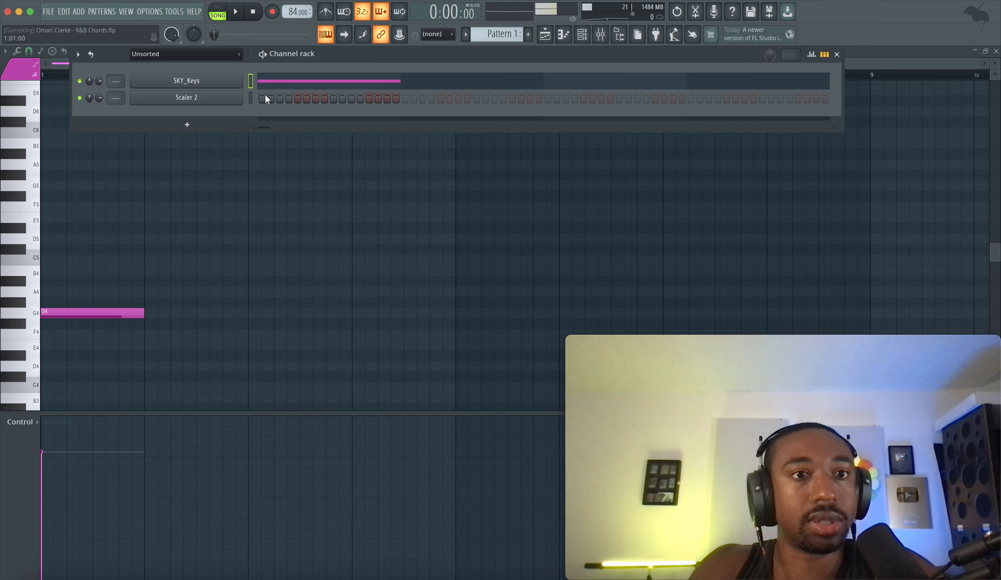
{"action": "left_click", "coordinate": [233, 83]}
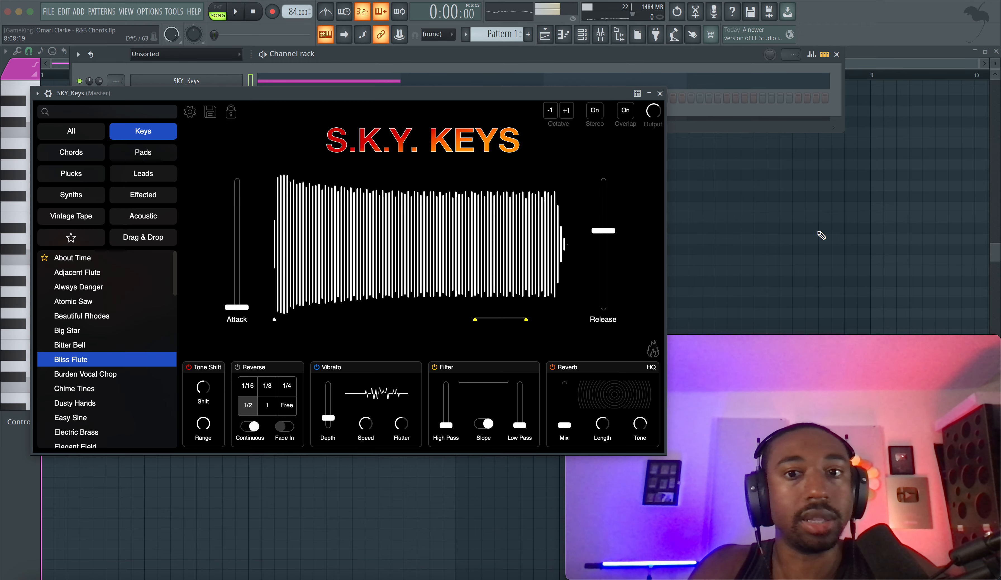
{"action": "left_click", "coordinate": [660, 93]}
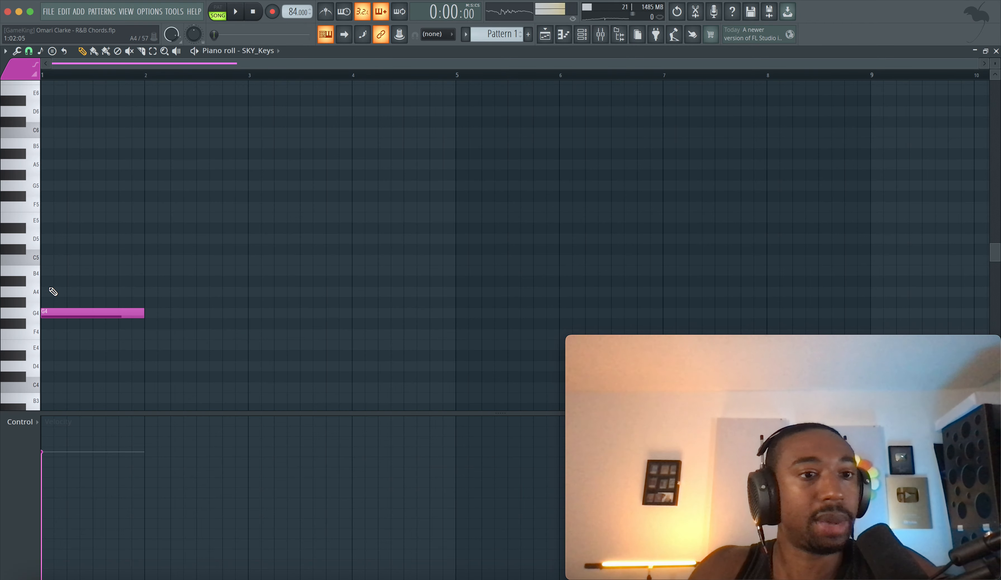
Step: Draw one-bar notes A4, B4, C5, D5, E5, F#5 and G5 at bar 1 above G4 to complete the scale
{"action": "left_click", "coordinate": [58, 293]}
{"action": "left_click", "coordinate": [44, 270]}
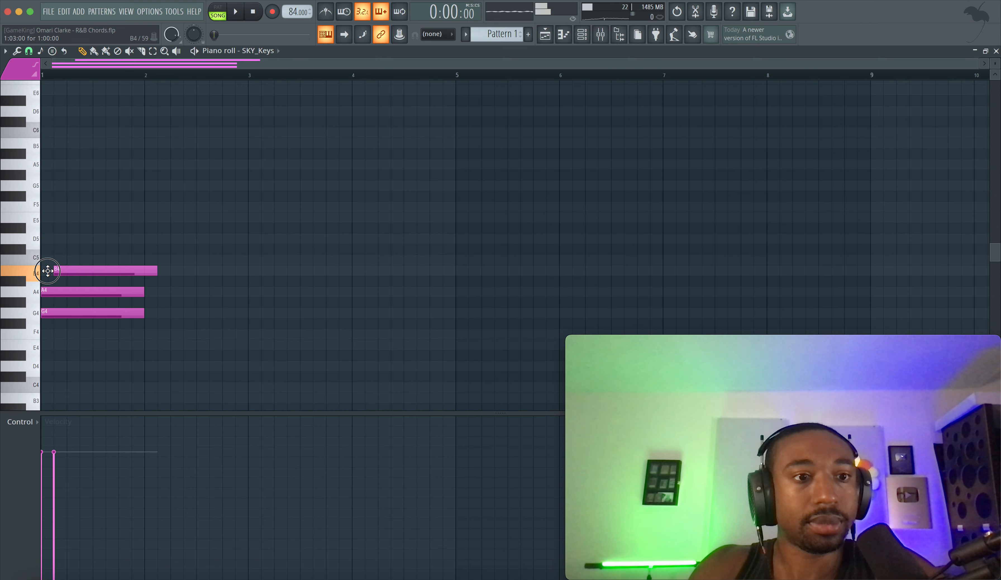
{"action": "left_click", "coordinate": [44, 260]}
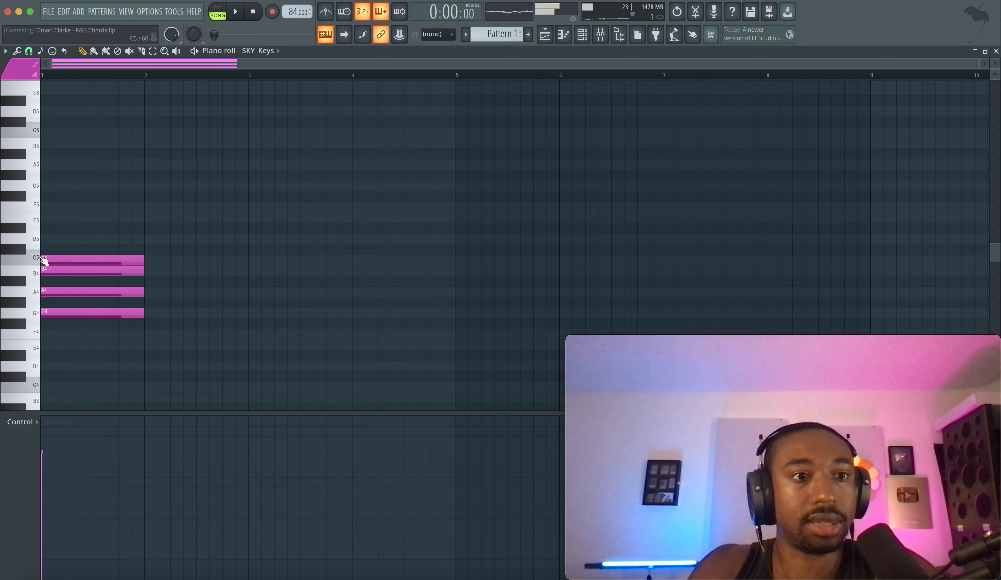
{"action": "left_click", "coordinate": [43, 238]}
{"action": "left_click", "coordinate": [44, 217]}
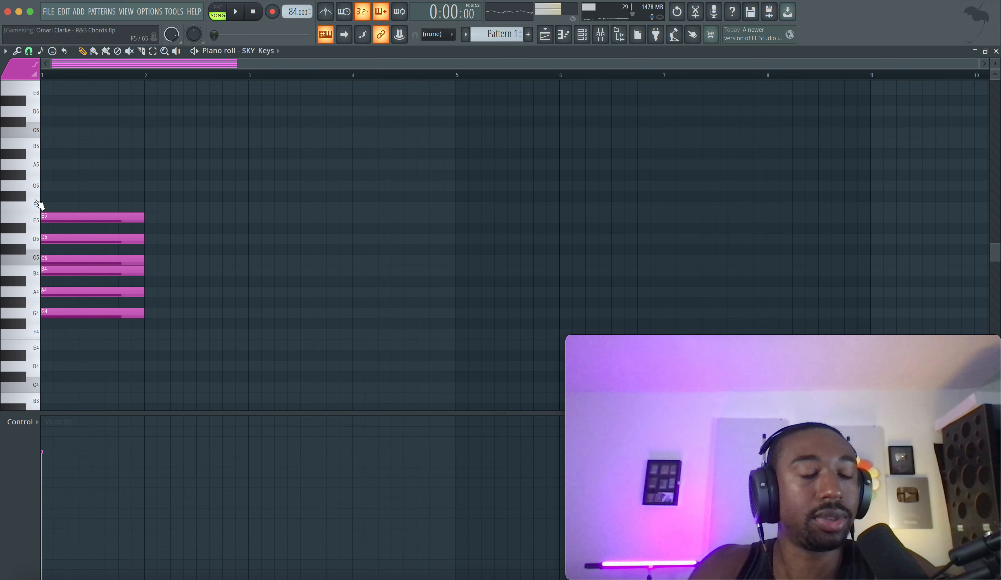
{"action": "left_click", "coordinate": [41, 196]}
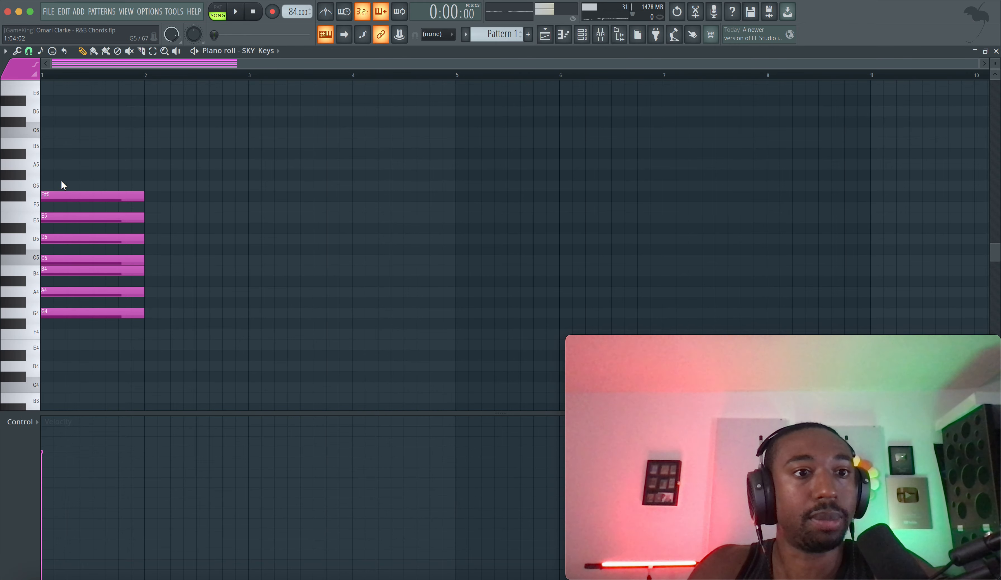
{"action": "left_click", "coordinate": [44, 184]}
Step: Stack the scale notes in octaves from G3 upward at bar 4 and lower their velocity to the minimum
{"action": "left_click_drag", "start_coordinate": [78, 170], "coordinate": [358, 373]}
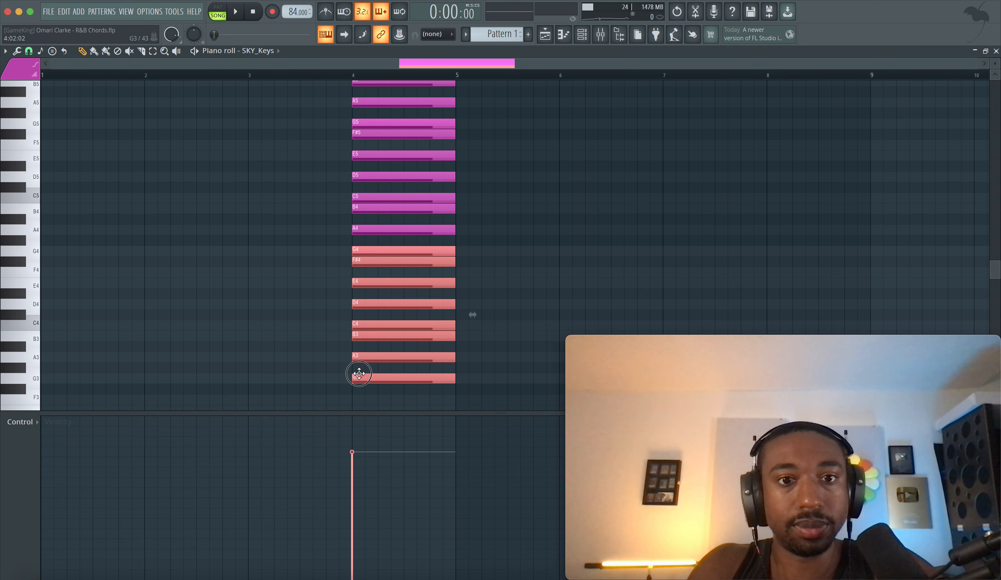
{"action": "right_click", "coordinate": [337, 394]}
{"action": "left_click_drag", "start_coordinate": [352, 466], "coordinate": [351, 579]}
{"action": "right_click", "coordinate": [307, 301]}
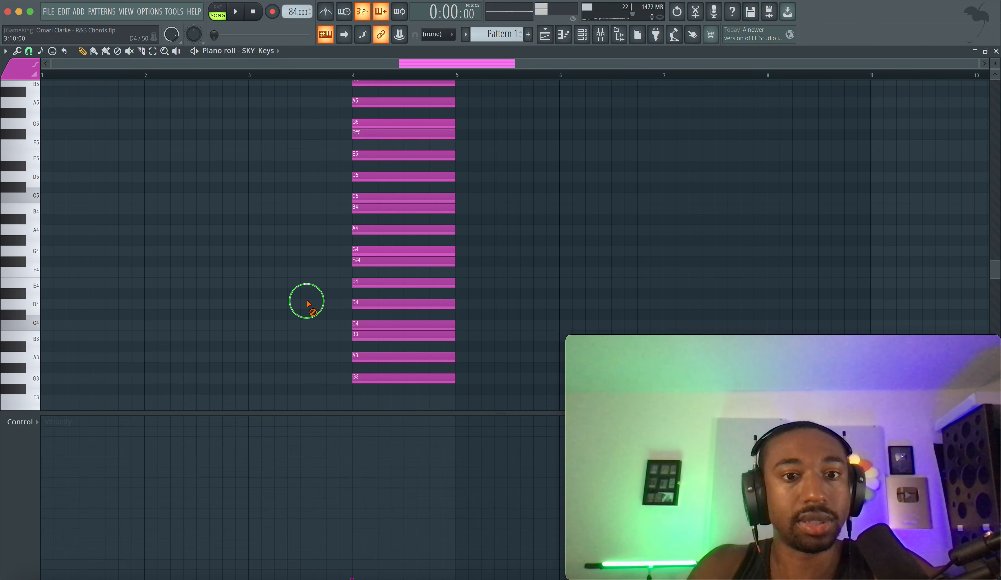
Step: Place a one-bar G4 note at bar 1 and raise its velocity to about 77%
{"action": "left_click", "coordinate": [48, 229]}
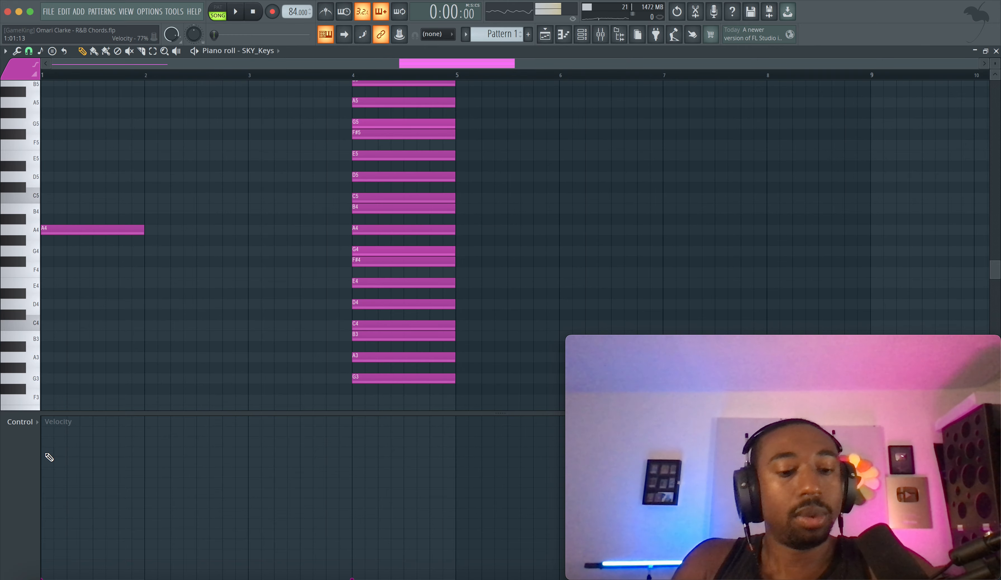
{"action": "mouse_move", "coordinate": [62, 228]}
{"action": "left_mouse_down"}
{"action": "mouse_move", "coordinate": [58, 263]}
{"action": "mouse_move", "coordinate": [56, 242]}
{"action": "left_mouse_up"}
Step: Place Pattern 1 at bar 1 on Track 2 of the playlist, under the LAX BPM 84 audio clip
{"action": "left_click", "coordinate": [543, 39]}
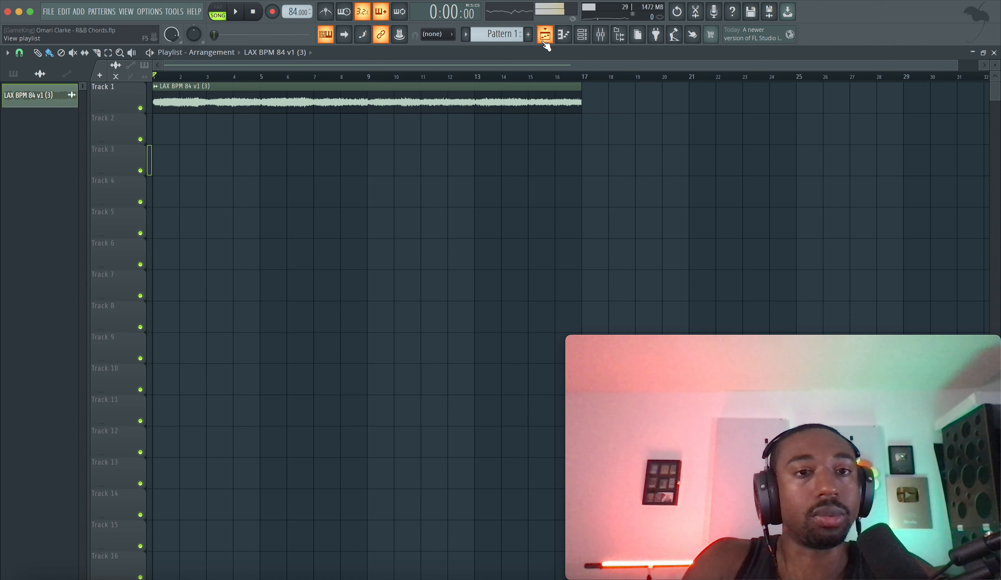
{"action": "left_click", "coordinate": [161, 131]}
{"action": "right_click", "coordinate": [188, 134]}
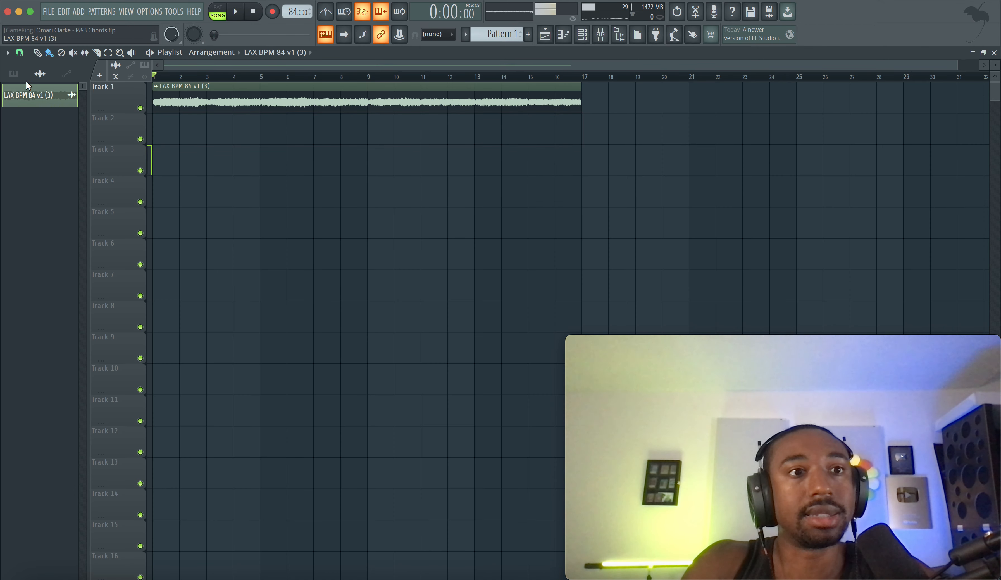
{"action": "left_click", "coordinate": [13, 73]}
{"action": "left_click_drag", "start_coordinate": [37, 95], "coordinate": [162, 132]}
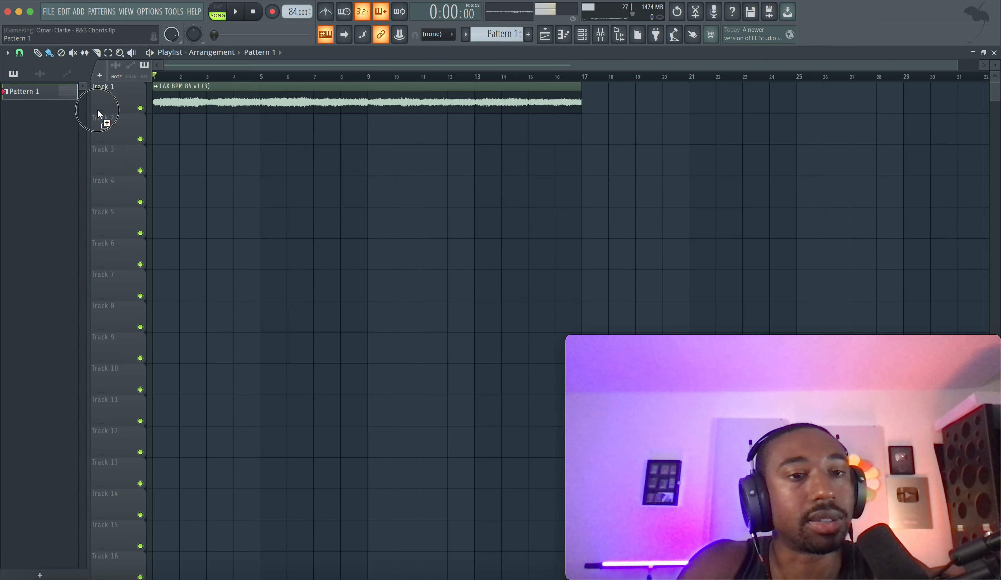
{"action": "left_click_drag", "start_coordinate": [24, 91], "coordinate": [159, 130]}
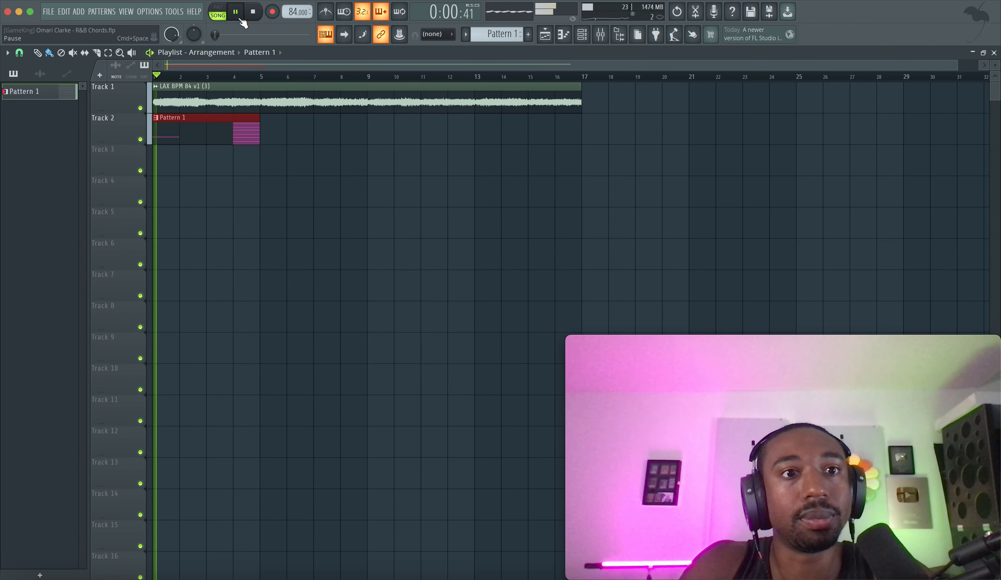
Step: Reopen the SKY_Keys piano roll and draw a one-bar F#5 note at bar 1 above the G4
{"action": "double_click", "coordinate": [194, 124]}
{"action": "scroll", "coordinate": [196, 132], "scroll_direction": "left", "scroll_amount": 3}
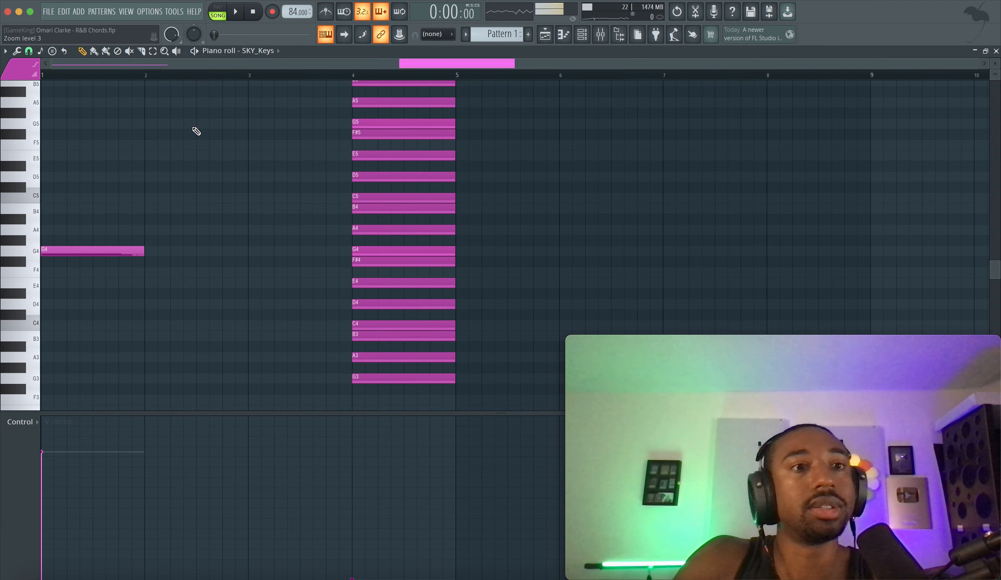
{"action": "left_click", "coordinate": [37, 146]}
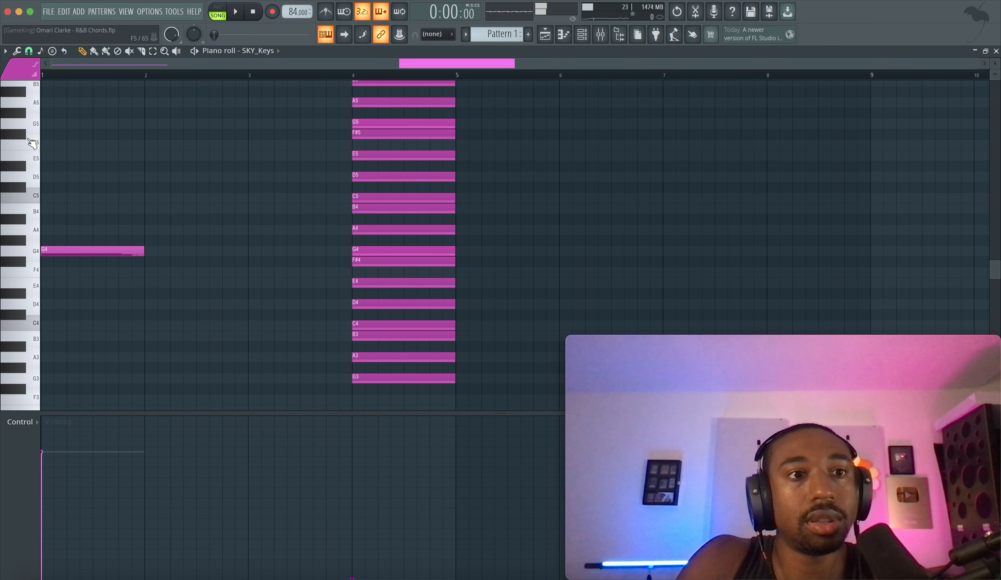
{"action": "left_click", "coordinate": [56, 134]}
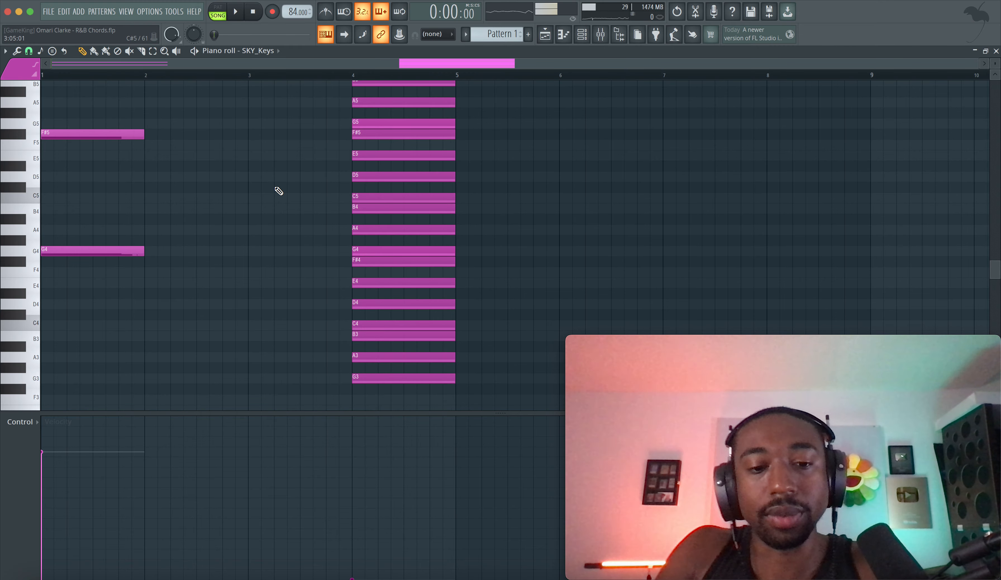
Step: Compare the F#5 note at bar 1 with the matching F#5 scale note at bar 4
{"action": "scroll", "coordinate": [277, 188], "scroll_direction": "up", "scroll_amount": 3}
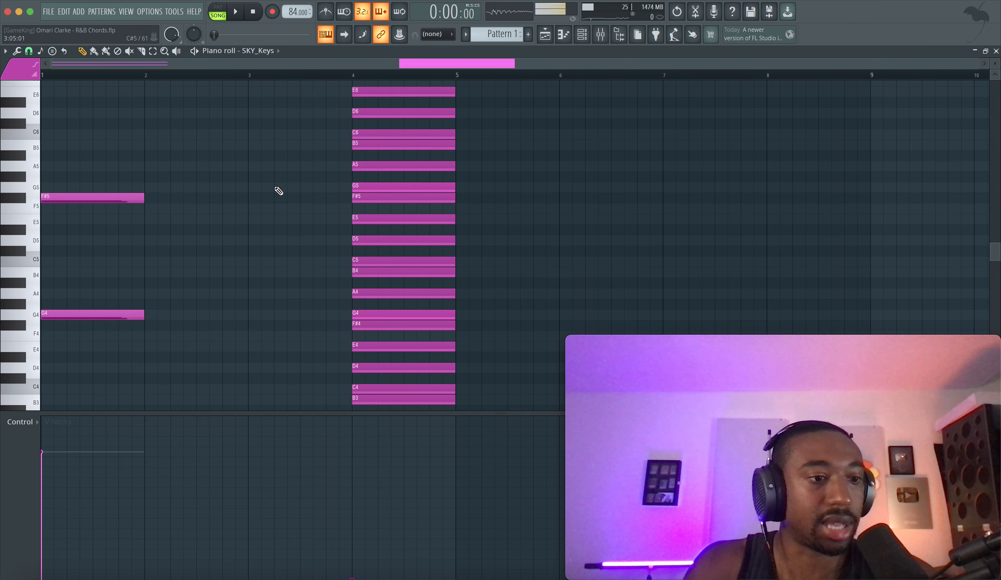
{"action": "left_click", "coordinate": [74, 195]}
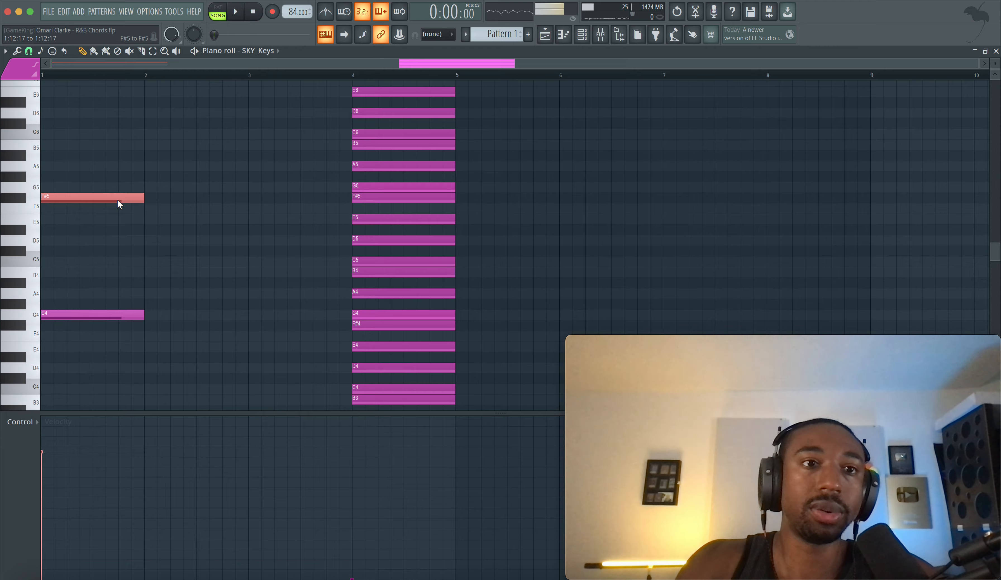
{"action": "left_click", "coordinate": [401, 198]}
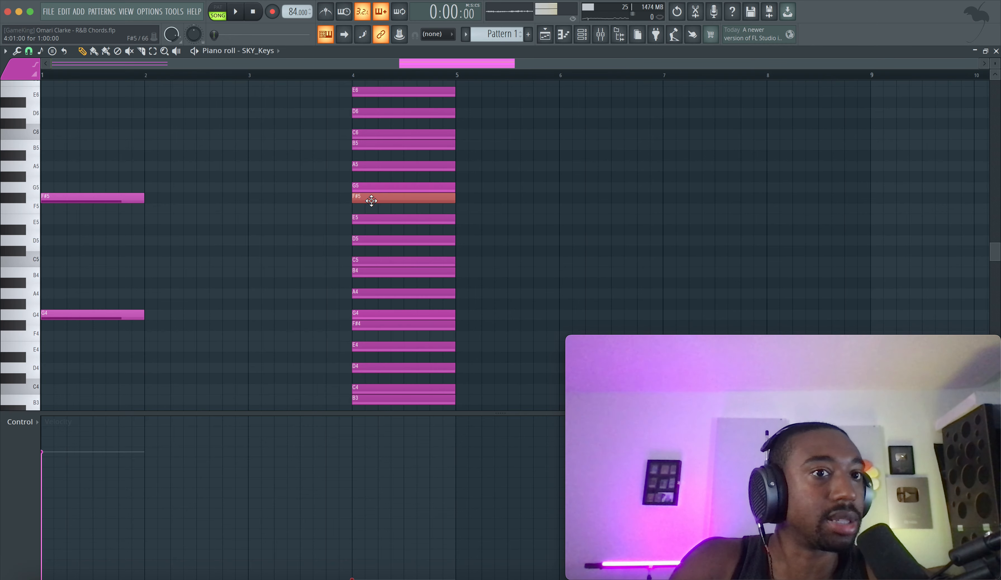
{"action": "left_click", "coordinate": [277, 201]}
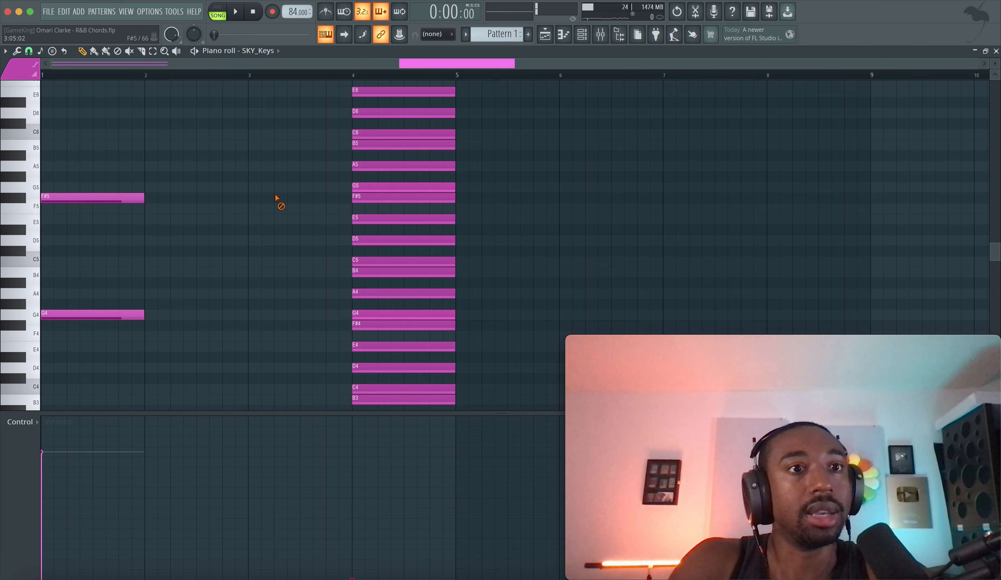
{"action": "left_click", "coordinate": [367, 198]}
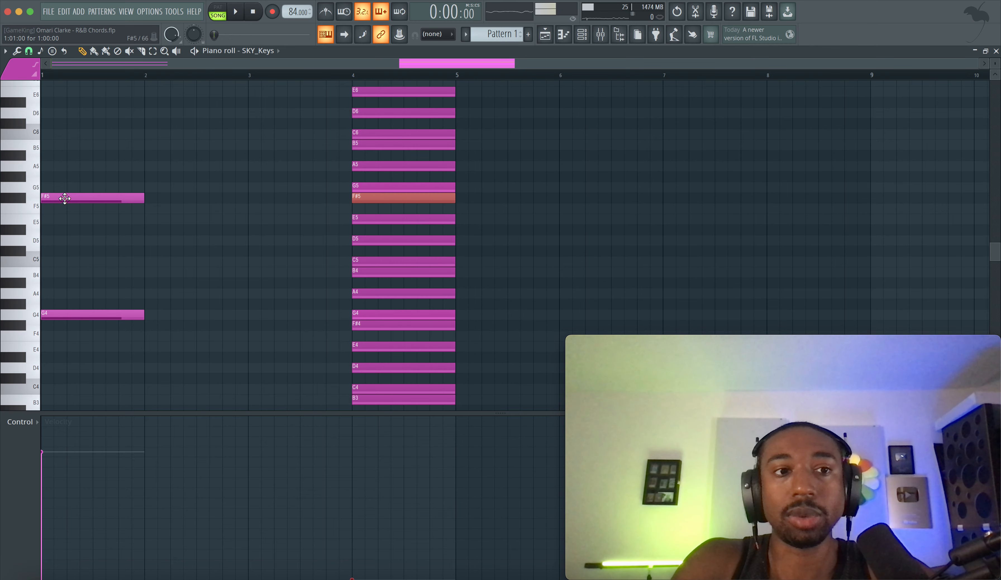
{"action": "left_click", "coordinate": [24, 201]}
{"action": "key", "text": "space"}
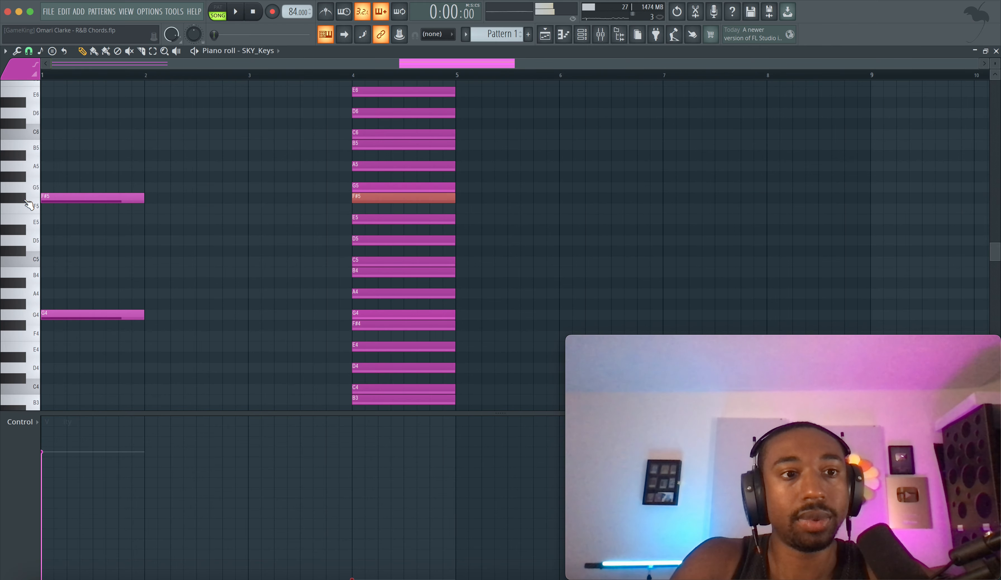
Step: Delete the G4 note at bar 1 and draw one-bar D5 and B4 notes below the F#5
{"action": "right_click", "coordinate": [131, 315]}
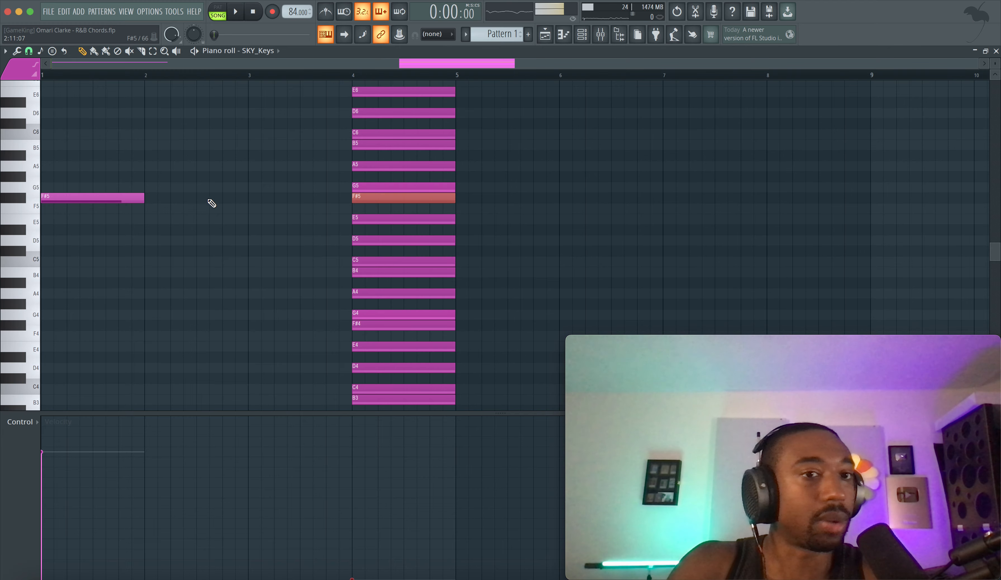
{"action": "left_click", "coordinate": [113, 202]}
{"action": "left_click", "coordinate": [89, 197]}
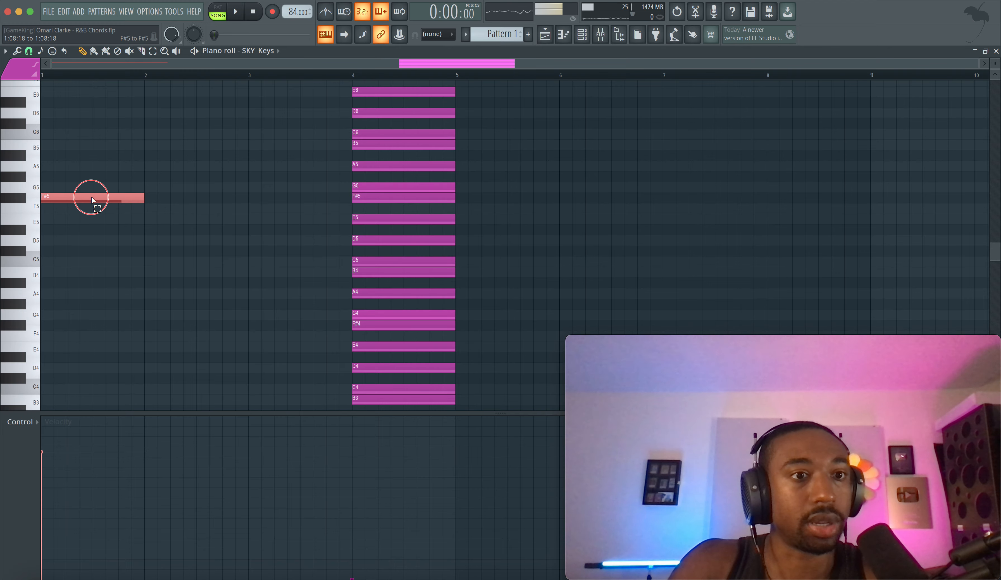
{"action": "left_click", "coordinate": [361, 199]}
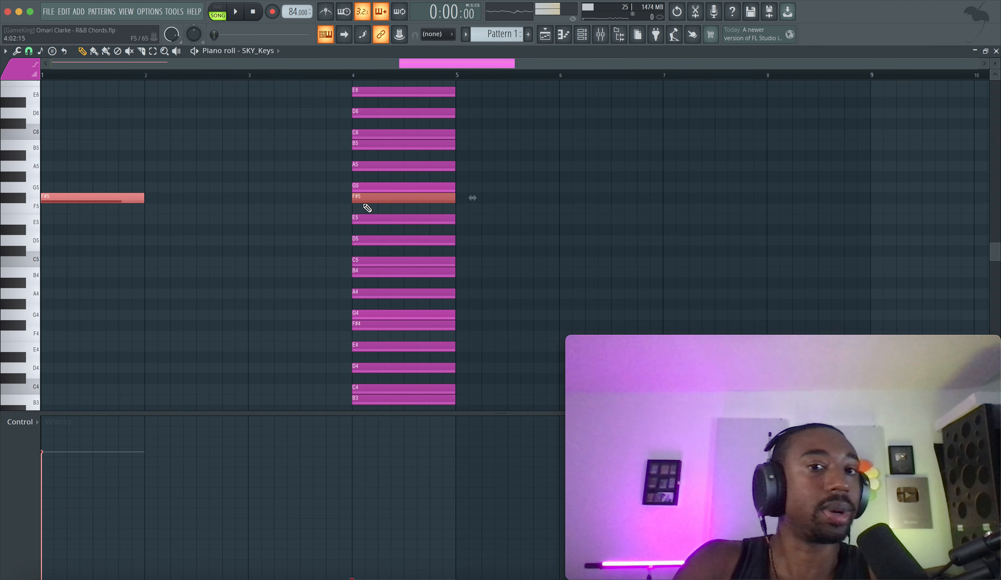
{"action": "left_click", "coordinate": [368, 240]}
{"action": "left_click", "coordinate": [46, 239]}
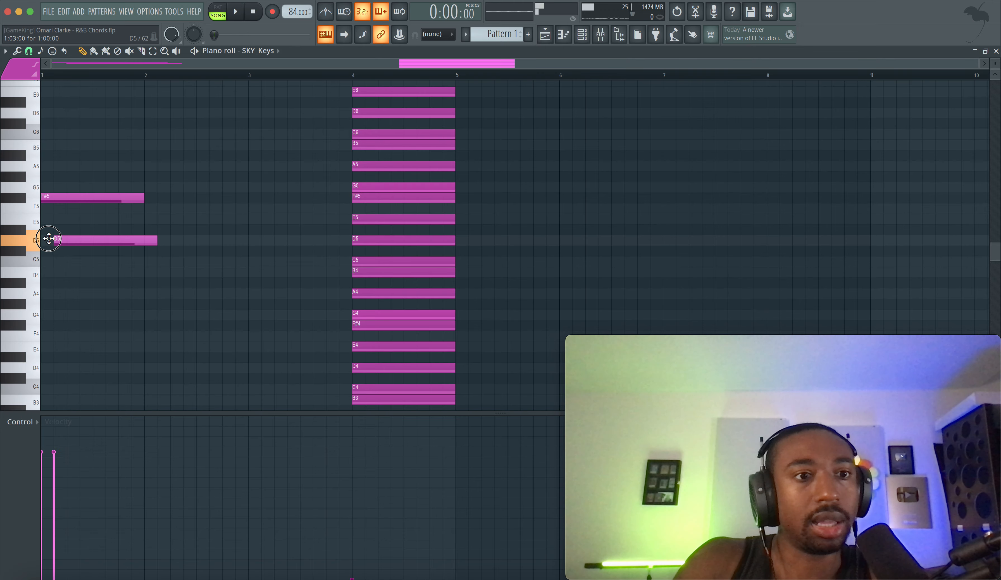
{"action": "left_click", "coordinate": [49, 272]}
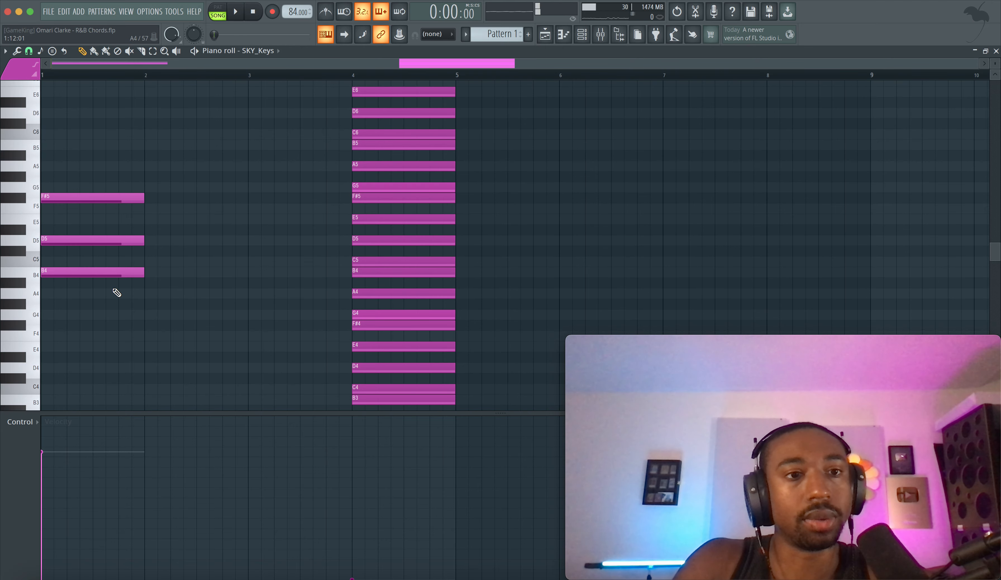
Step: Review the B4, D5 and F#5 chord notes at bar 1 by selecting them, and clear the selection
{"action": "left_click", "coordinate": [107, 273], "text": "shift+super"}
{"action": "left_click", "coordinate": [98, 240], "text": "shift+super"}
{"action": "left_click", "coordinate": [92, 197], "text": "shift+super"}
{"action": "key", "text": "super+d"}
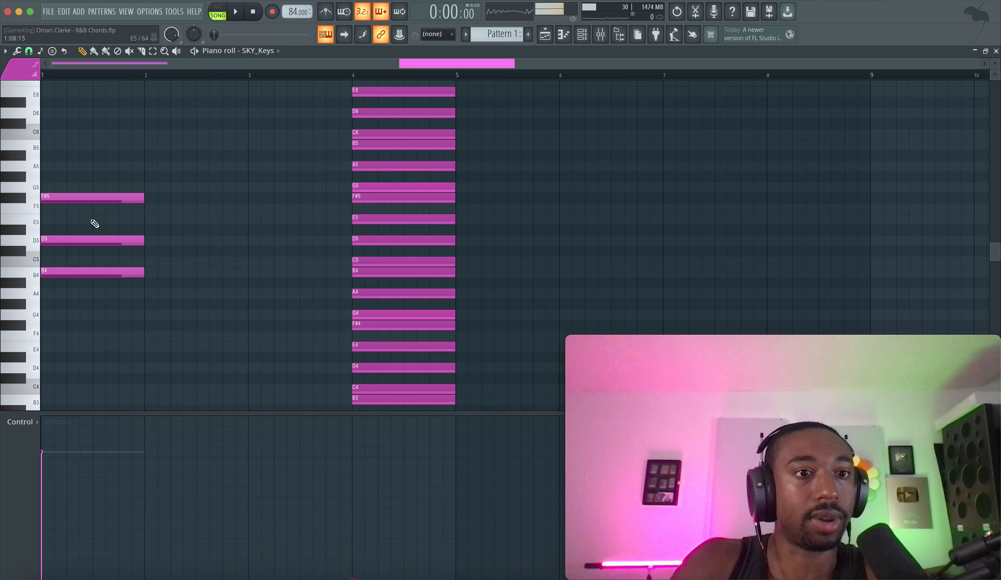
{"action": "left_click_drag", "start_coordinate": [96, 194], "coordinate": [87, 284]}
{"action": "left_click", "coordinate": [83, 286], "text": "super"}
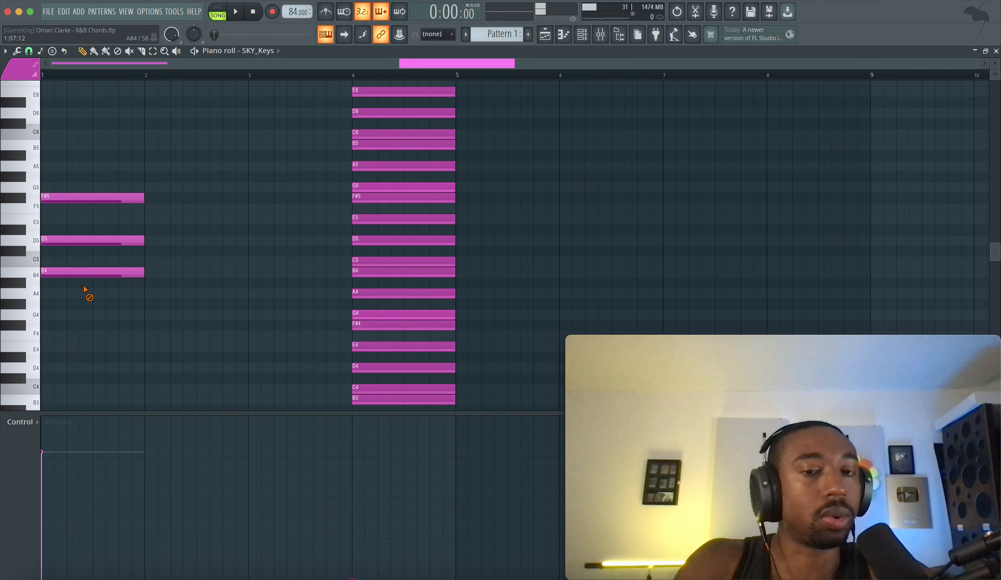
Step: Examine the B4 chord note at bar 1, highlighting it alone and together with the B4 scale note at bar 4
{"action": "left_click", "coordinate": [34, 274], "text": "super"}
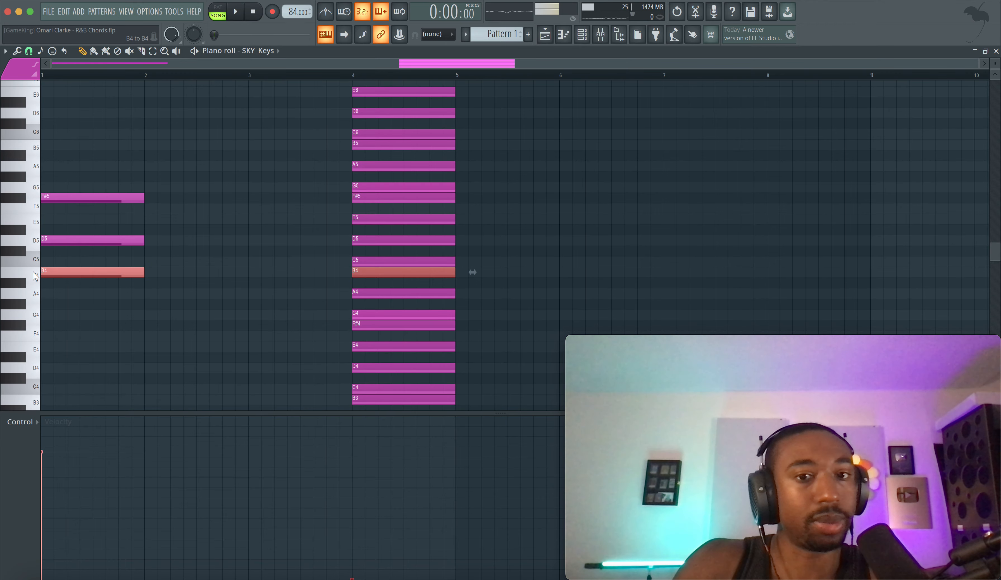
{"action": "left_click", "coordinate": [43, 271], "text": "super"}
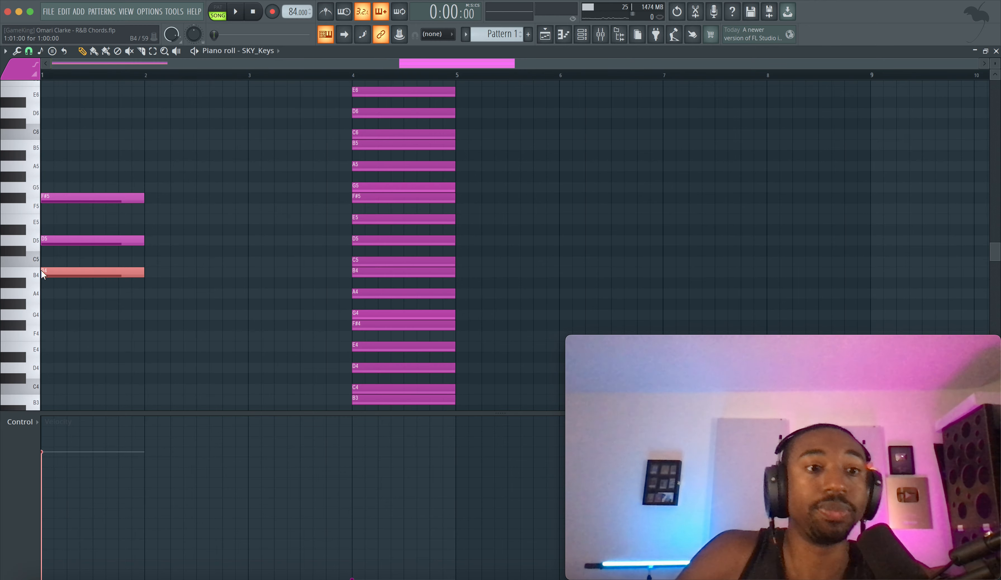
{"action": "left_click", "coordinate": [42, 272]}
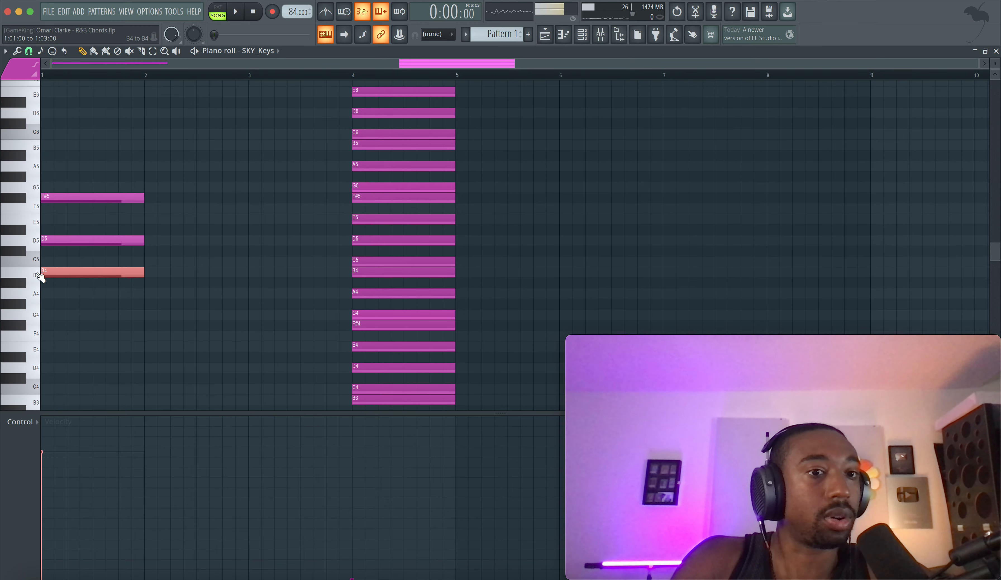
{"action": "double_click", "coordinate": [35, 273]}
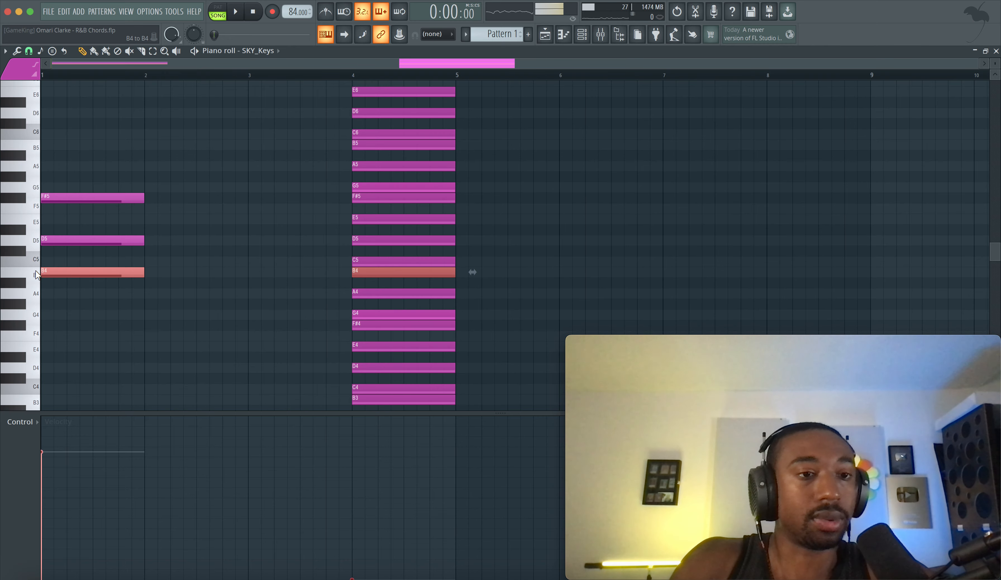
{"action": "left_click", "coordinate": [48, 273]}
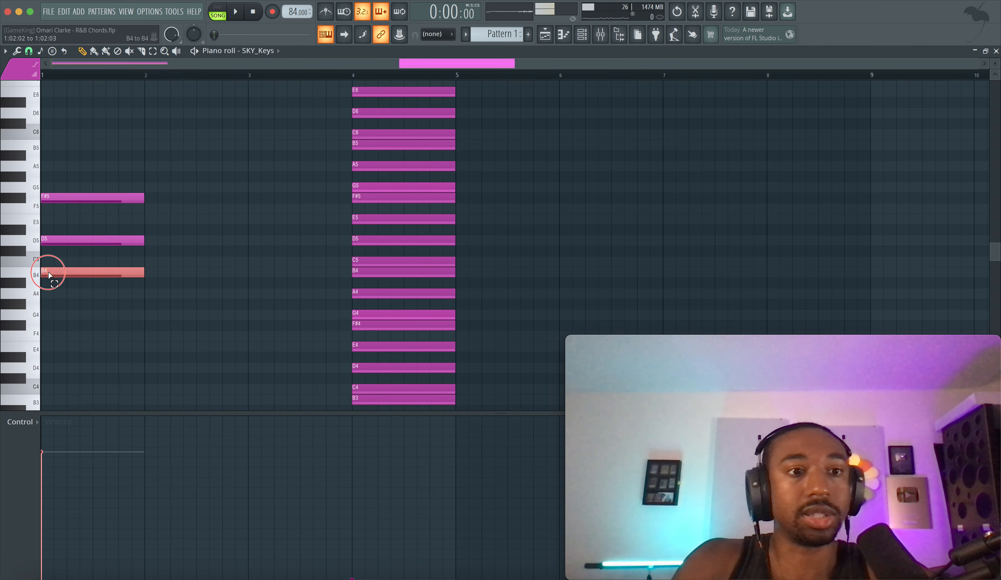
{"action": "double_click", "coordinate": [34, 273]}
{"action": "double_click", "coordinate": [31, 274]}
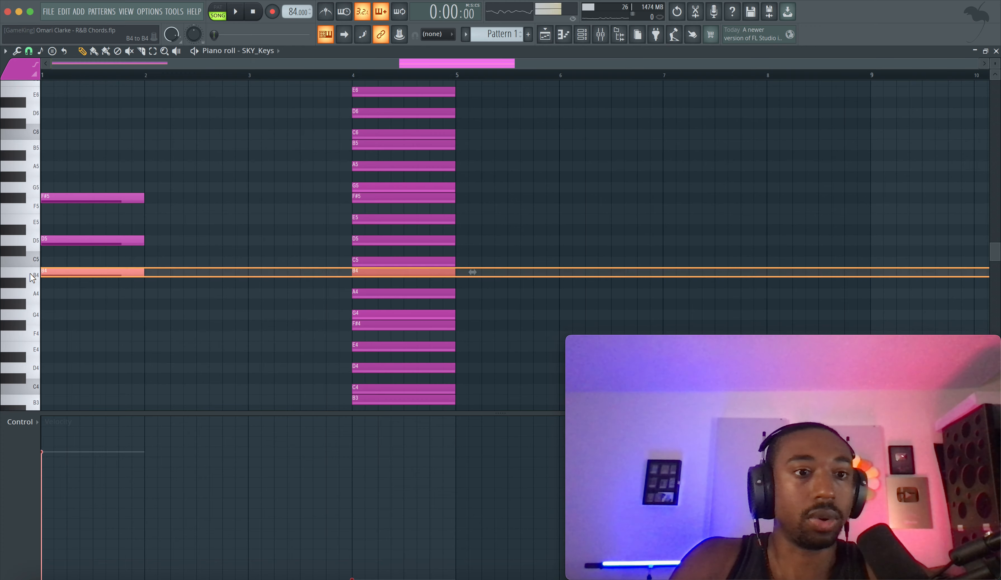
{"action": "double_click", "coordinate": [32, 274]}
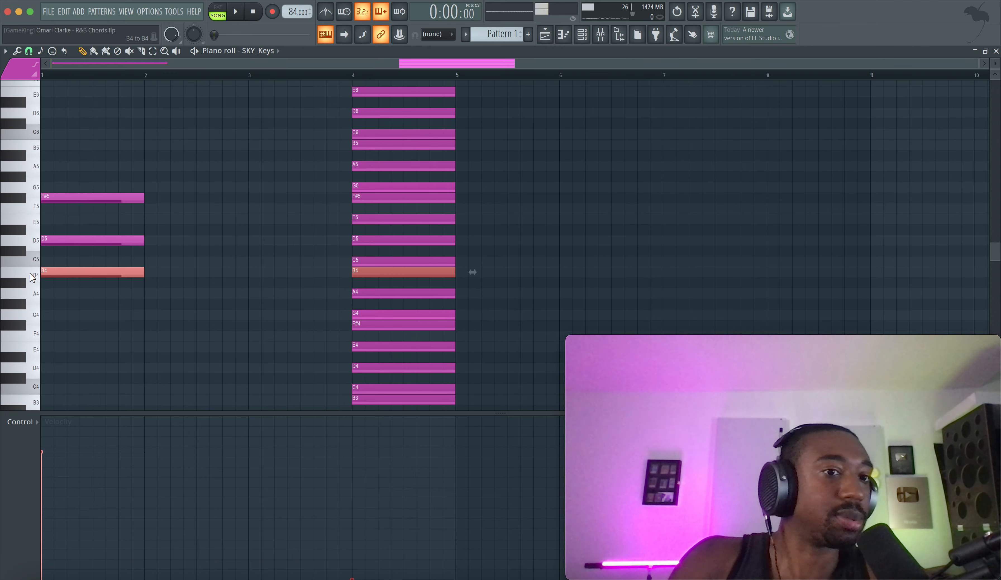
{"action": "left_click", "coordinate": [51, 271]}
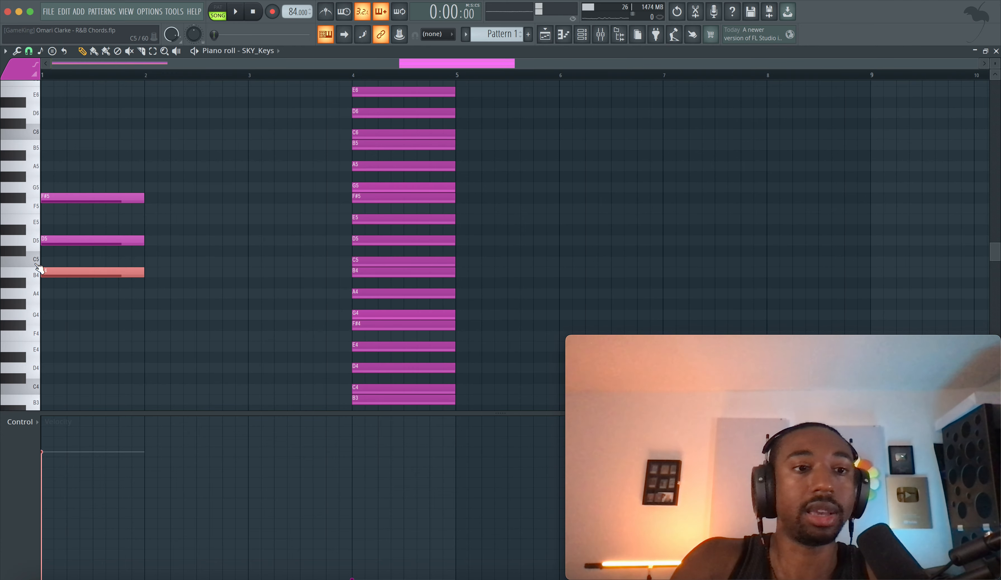
Step: Review the D5 and F#5 notes of the bar 1 chord, clear the selection, and play back the three-note chord
{"action": "double_click", "coordinate": [32, 247]}
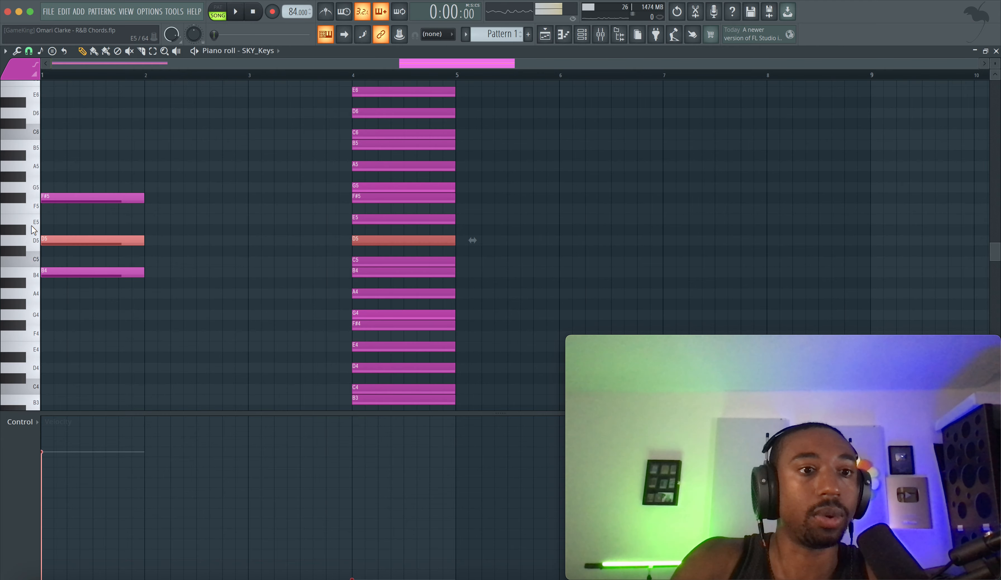
{"action": "double_click", "coordinate": [31, 198]}
{"action": "left_click_drag", "start_coordinate": [72, 194], "coordinate": [63, 287]}
{"action": "left_click", "coordinate": [61, 309], "text": "super"}
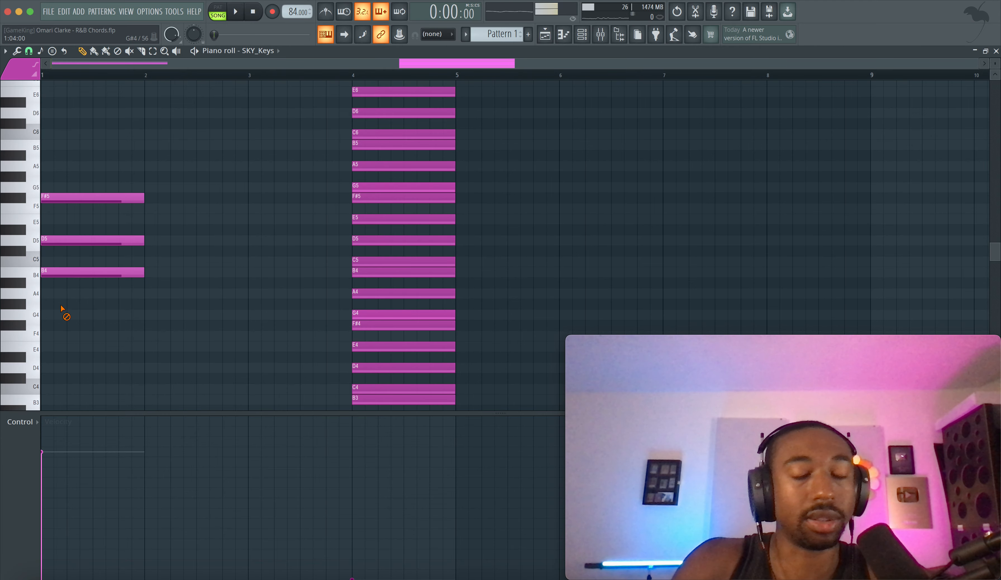
{"action": "key", "text": "space"}
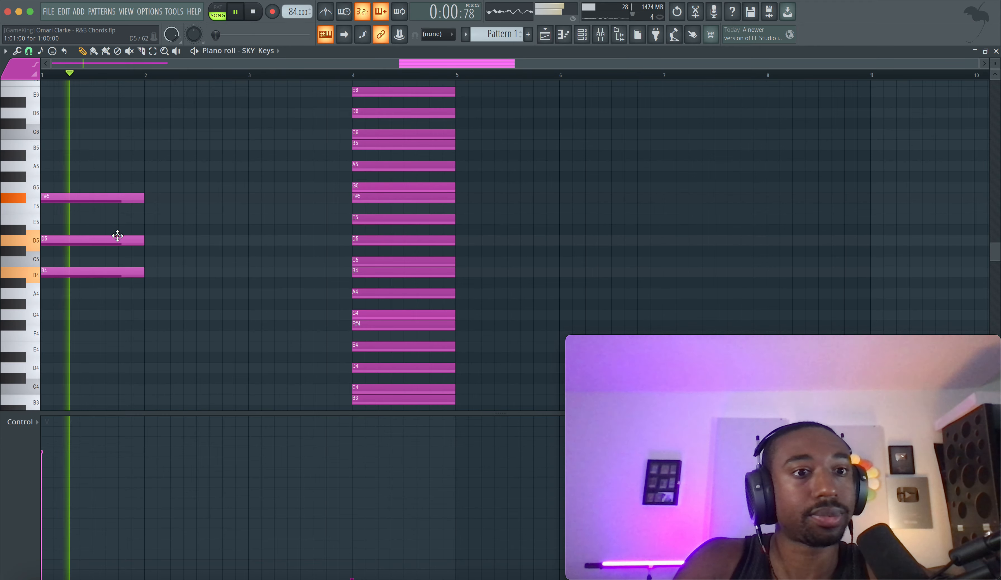
{"action": "key", "text": "space"}
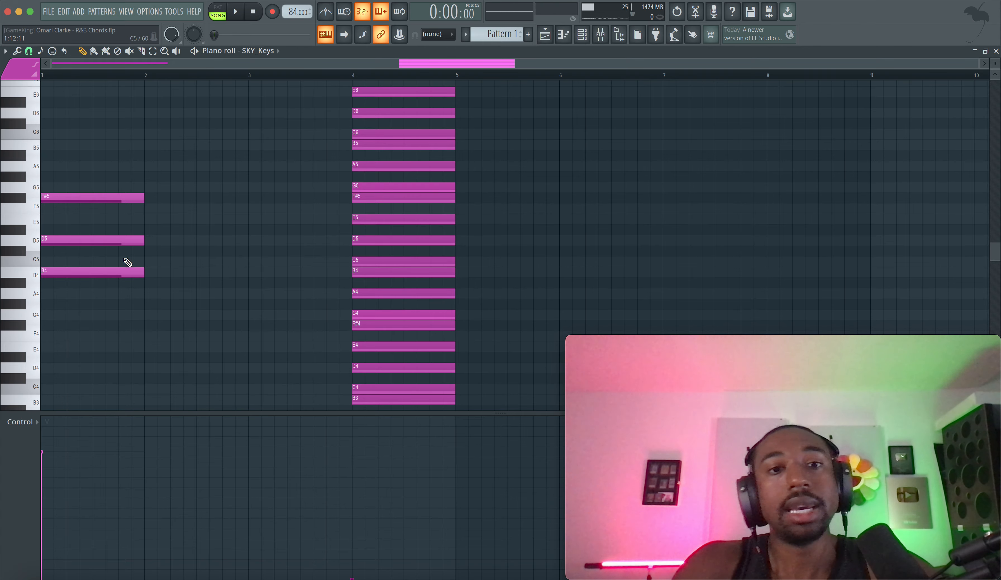
Step: Highlight the matching B4, D5 and F#5 notes in the scale guide at bar 4
{"action": "left_click", "coordinate": [360, 274]}
{"action": "left_click", "coordinate": [360, 239], "text": "super"}
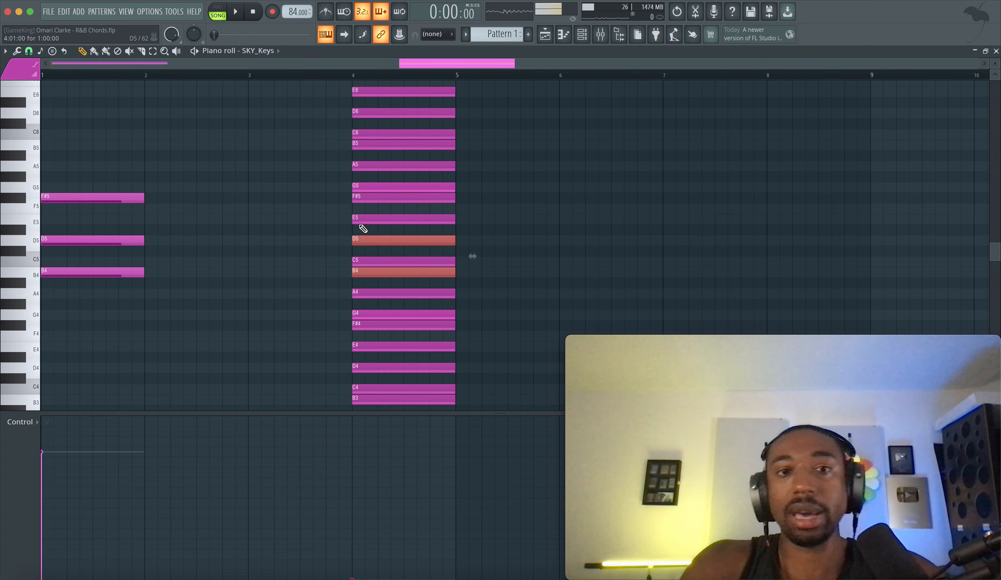
{"action": "left_click", "coordinate": [358, 196], "text": "super"}
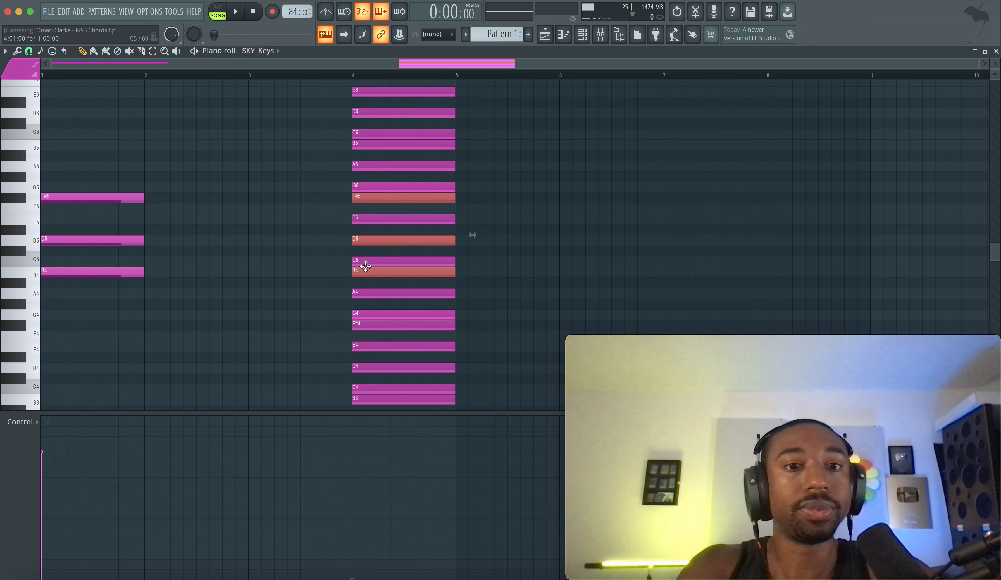
Step: Extend the bar 1 chord downward with one-bar G4 and E4 notes, following every other note of the scale guide
{"action": "left_click", "coordinate": [370, 199]}
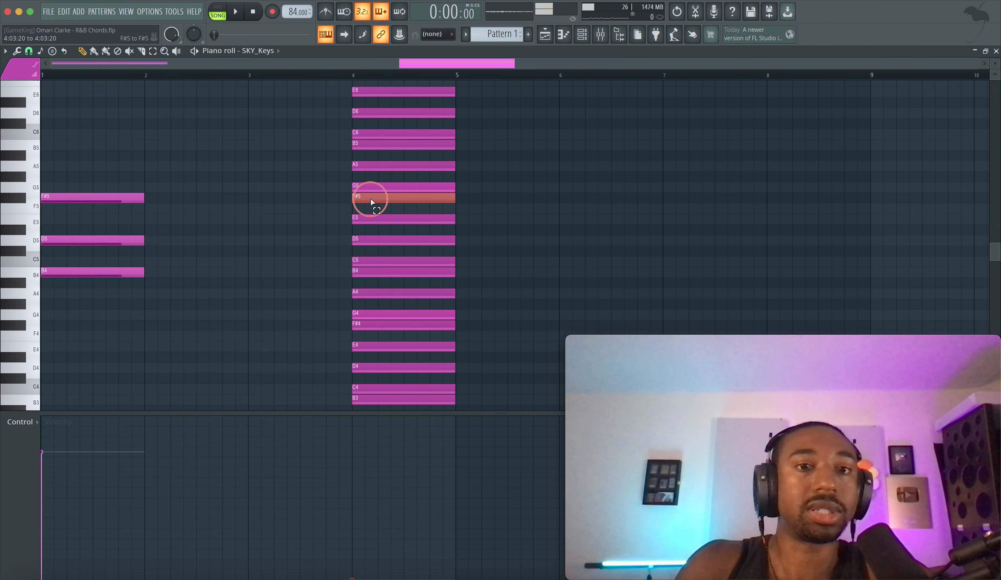
{"action": "left_click", "coordinate": [367, 240], "text": "ctrl"}
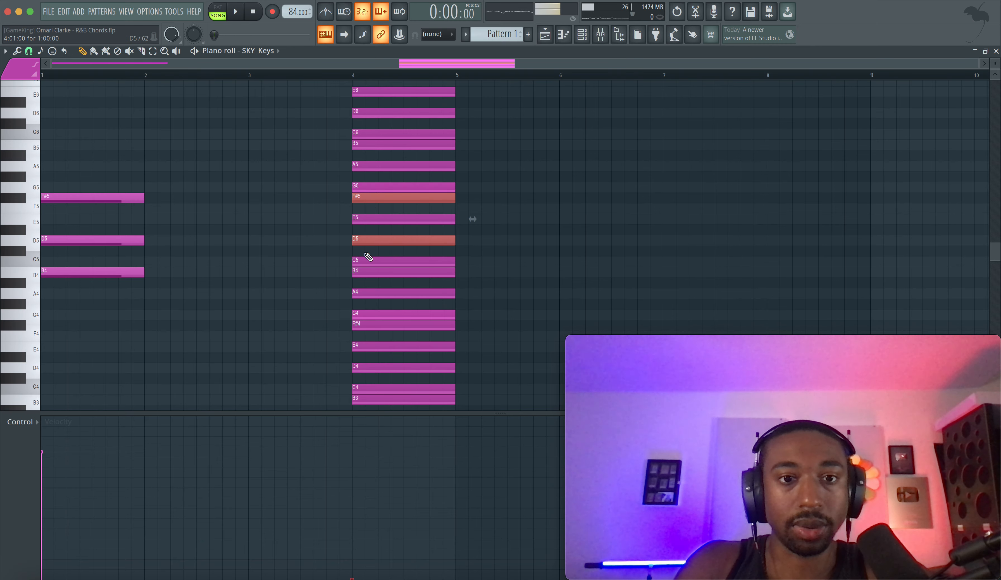
{"action": "left_click", "coordinate": [360, 272], "text": "ctrl"}
{"action": "left_click", "coordinate": [366, 314], "text": "ctrl"}
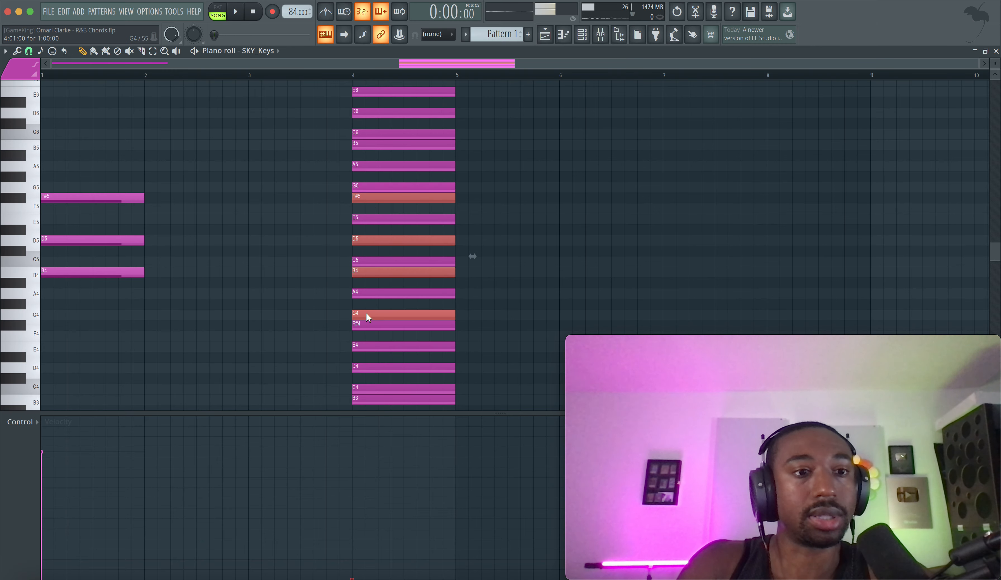
{"action": "left_click", "coordinate": [68, 315]}
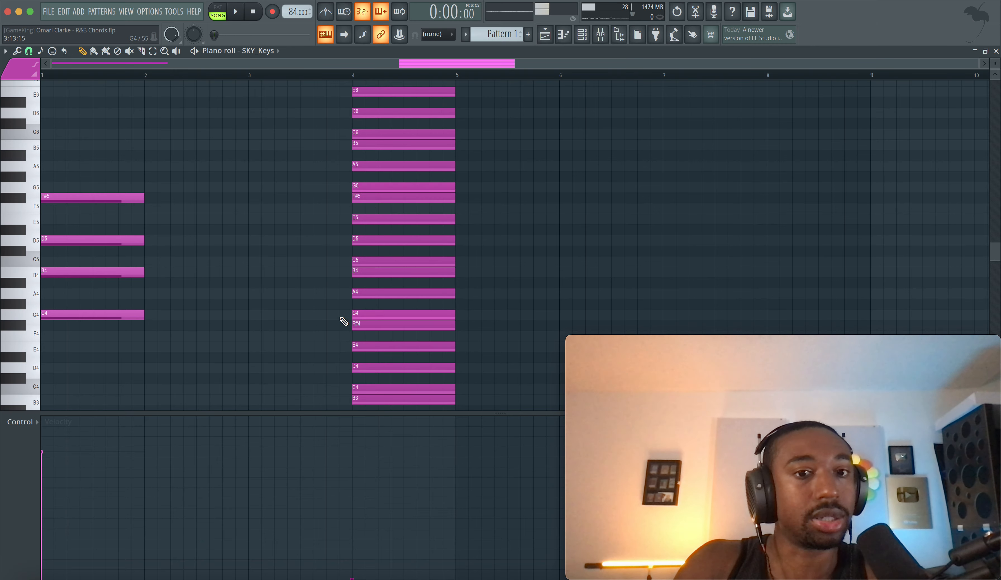
{"action": "left_click", "coordinate": [67, 346]}
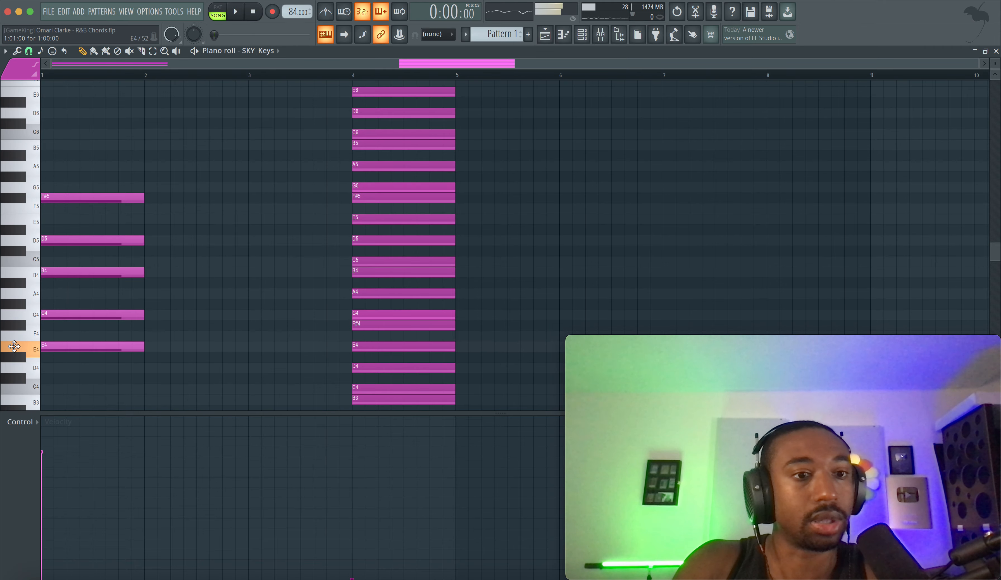
Step: Play back the five-note chord at bar 1 with the channel rack shown, and select all of its notes
{"action": "left_click_drag", "start_coordinate": [83, 473], "coordinate": [57, 462]}
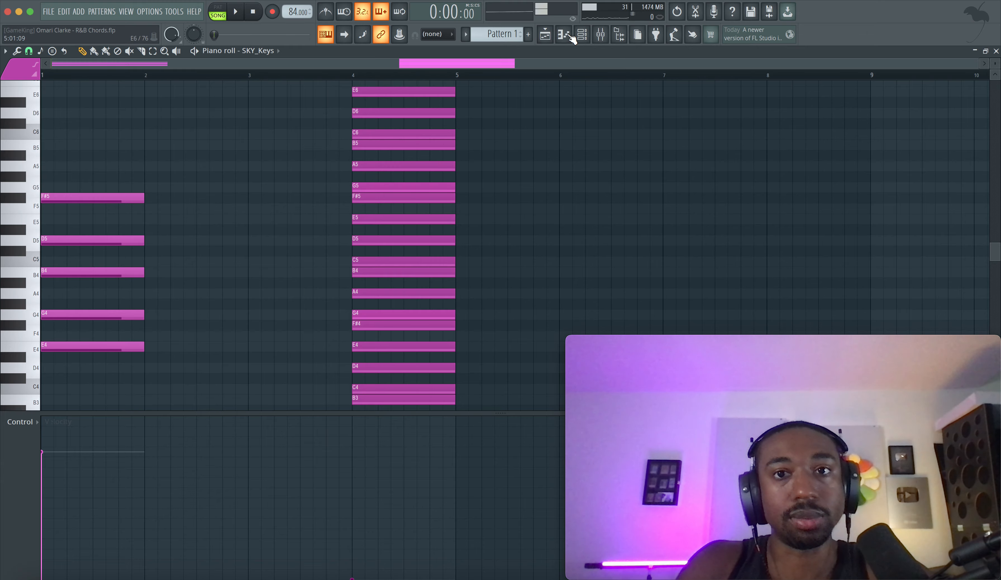
{"action": "left_click", "coordinate": [580, 35]}
{"action": "key", "text": "space"}
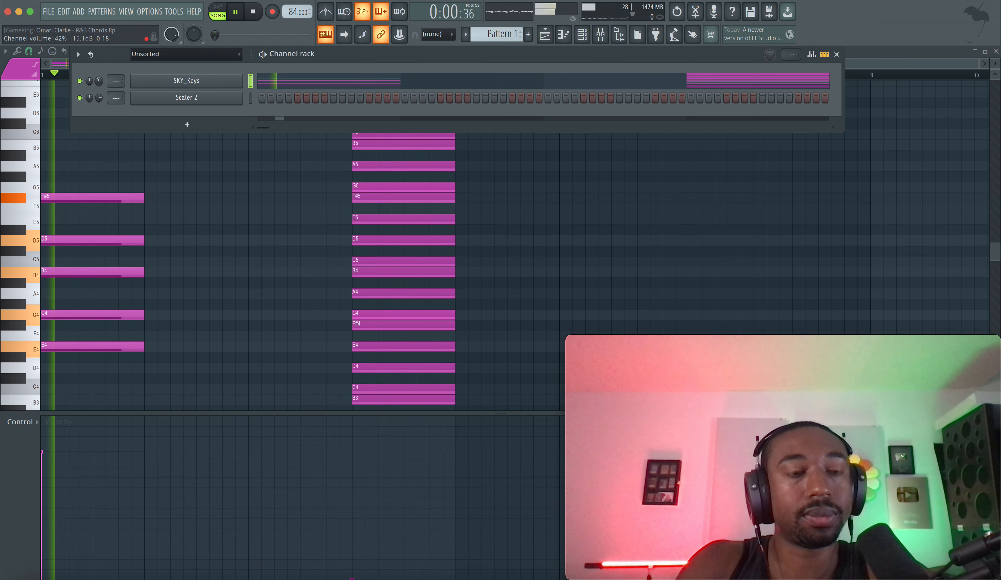
{"action": "right_click", "coordinate": [133, 182]}
{"action": "key", "text": "space"}
{"action": "left_click_drag", "start_coordinate": [138, 188], "coordinate": [81, 433]}
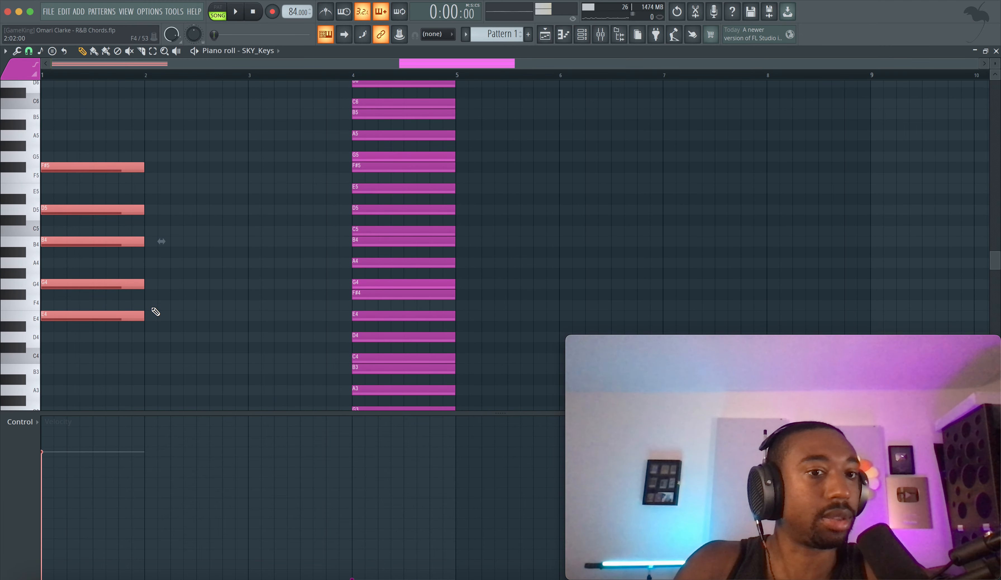
Step: Examine the bar 1 chord by highlighting its notes upward from E4 to F#5, clear the selection, and play the chord
{"action": "left_click", "coordinate": [77, 317]}
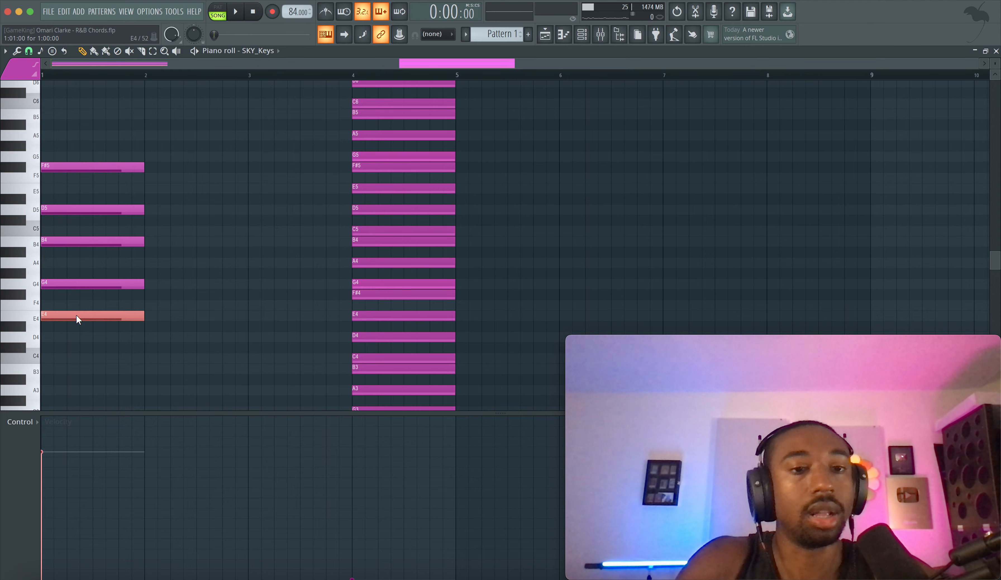
{"action": "left_click", "coordinate": [53, 314]}
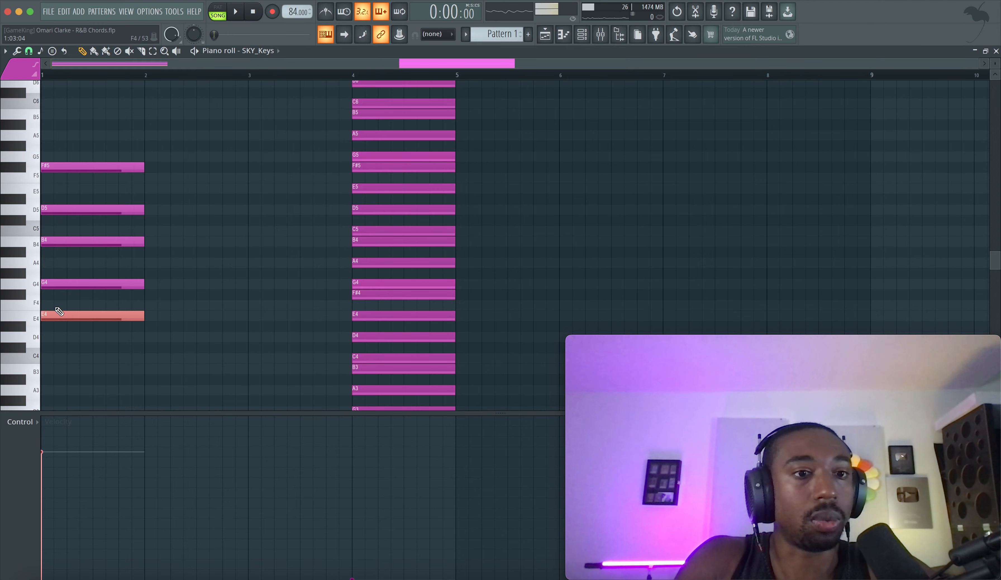
{"action": "left_click", "coordinate": [63, 284]}
{"action": "left_click_drag", "start_coordinate": [69, 244], "coordinate": [68, 359]}
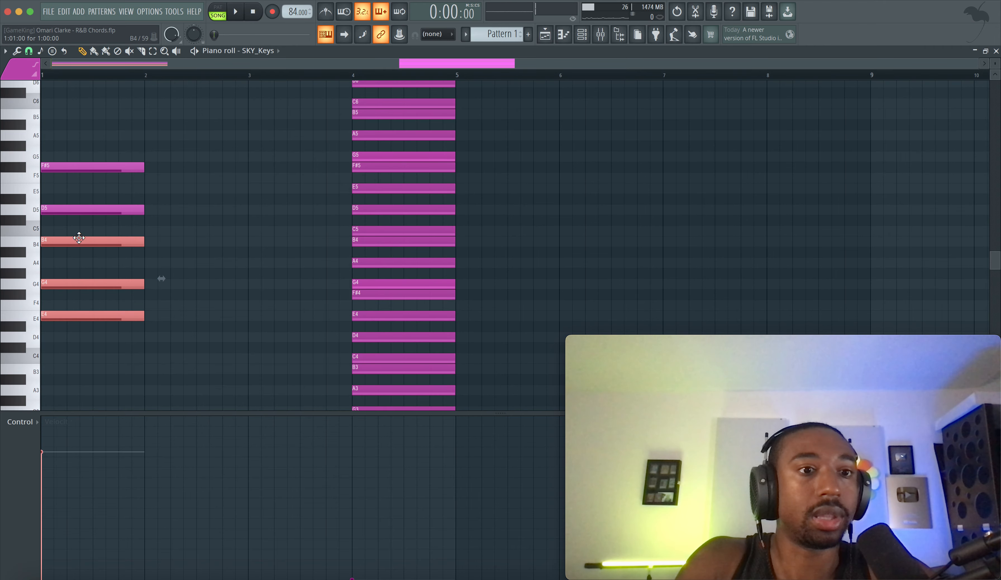
{"action": "left_click_drag", "start_coordinate": [80, 188], "coordinate": [66, 333]}
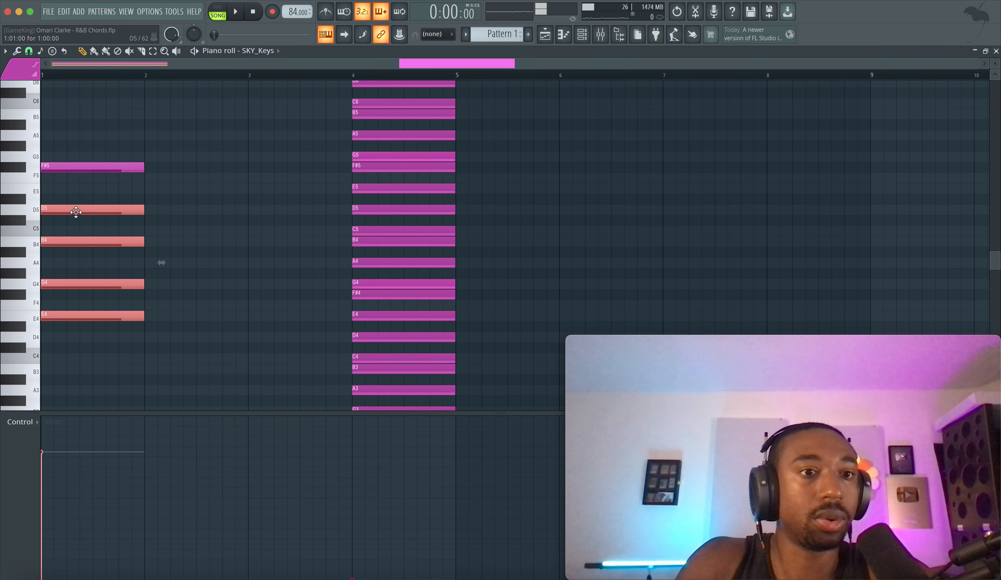
{"action": "left_click_drag", "start_coordinate": [89, 153], "coordinate": [56, 372]}
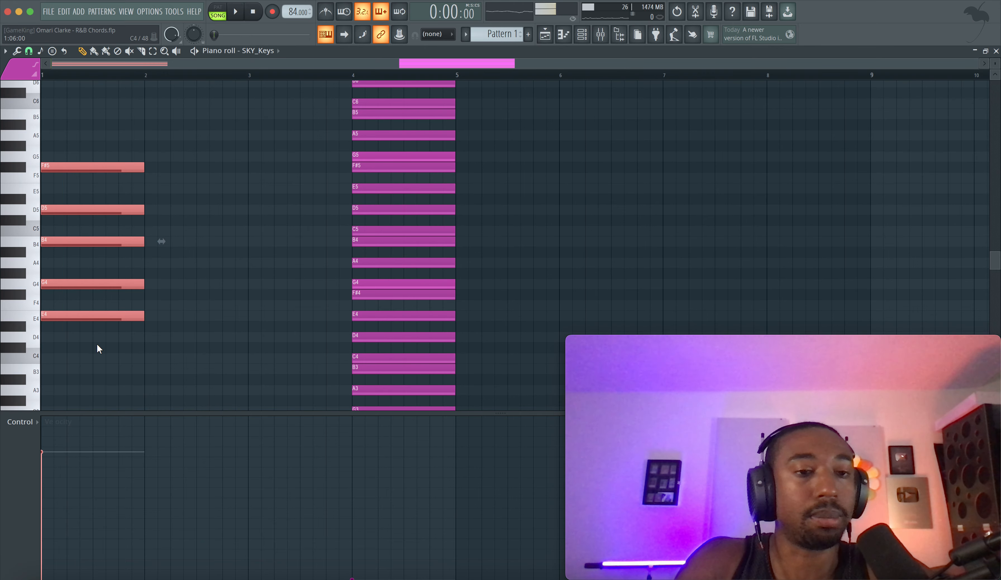
{"action": "right_click", "coordinate": [133, 337]}
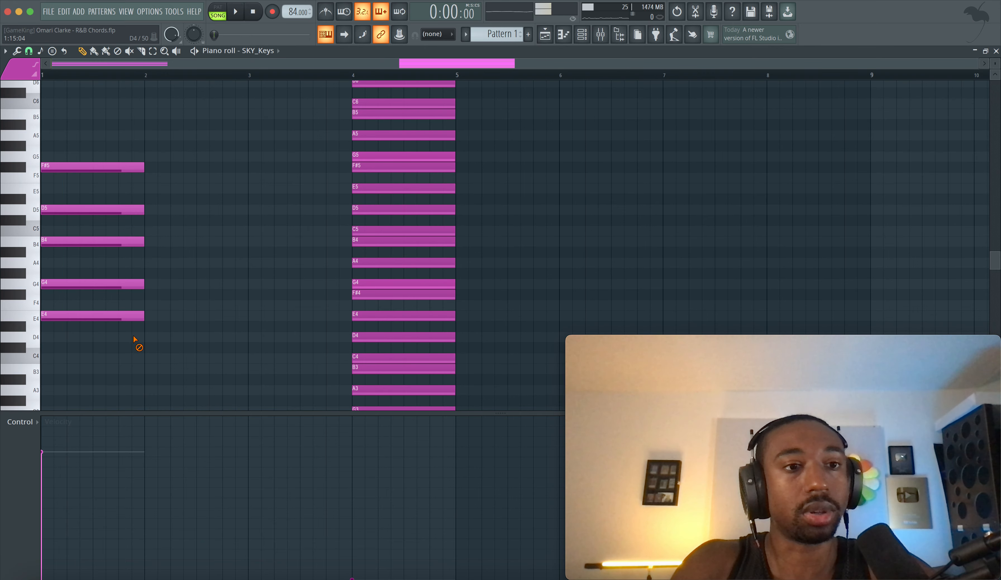
{"action": "key", "text": "space"}
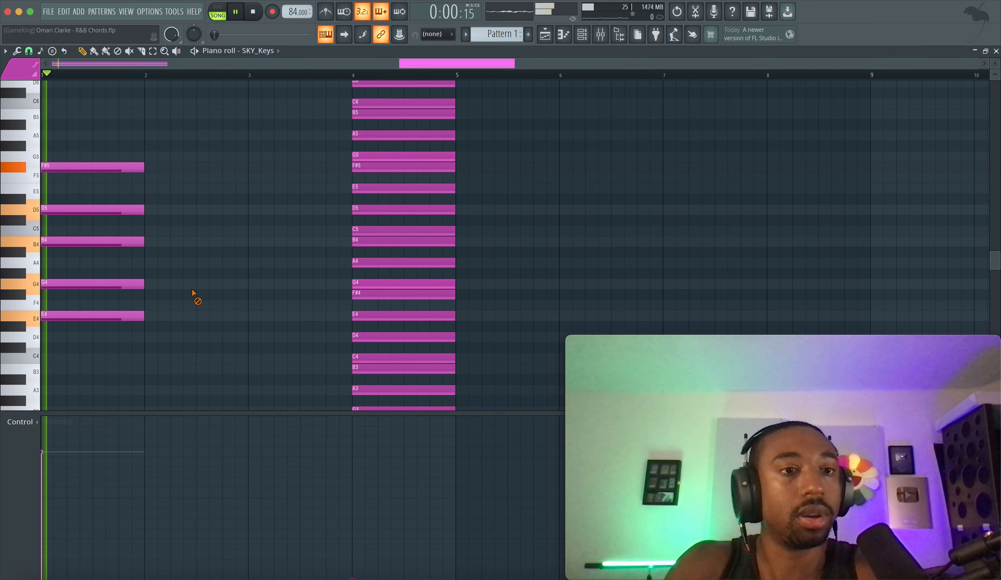
{"action": "key", "text": "space"}
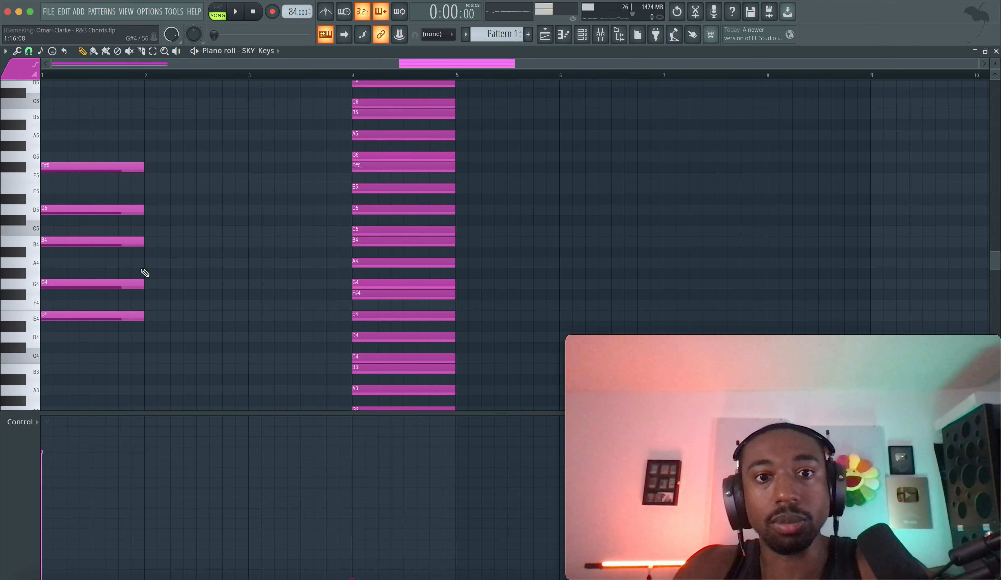
Step: Lengthen all five notes of the bar 1 chord to two bars while playing it back
{"action": "key", "text": "space"}
{"action": "left_click_drag", "start_coordinate": [156, 320], "coordinate": [246, 168]}
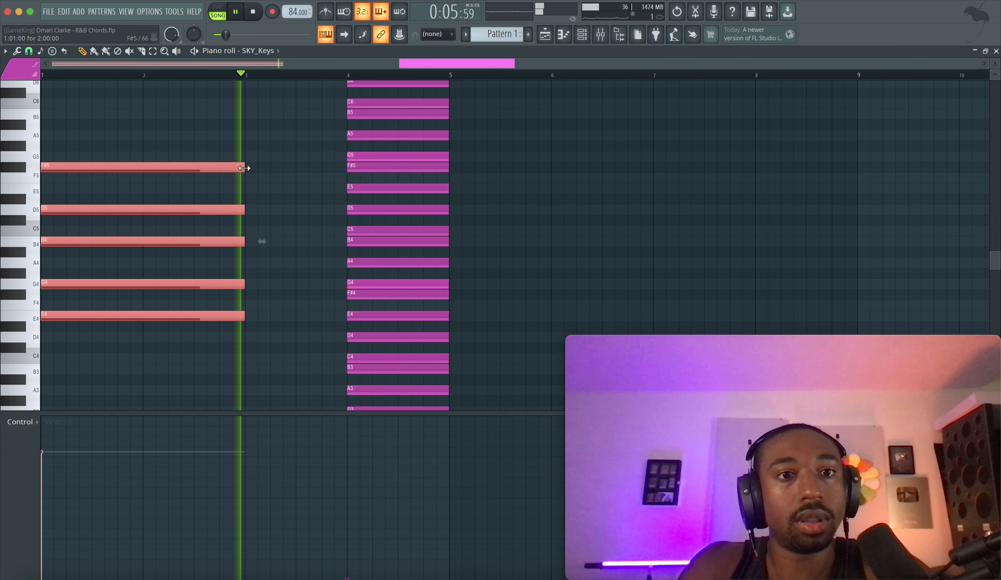
{"action": "scroll", "coordinate": [243, 168], "scroll_direction": "down", "scroll_amount": 1}
{"action": "key", "text": "space"}
Step: Draw an E5 note at bar 3 and set its length to one bar
{"action": "left_click", "coordinate": [224, 189]}
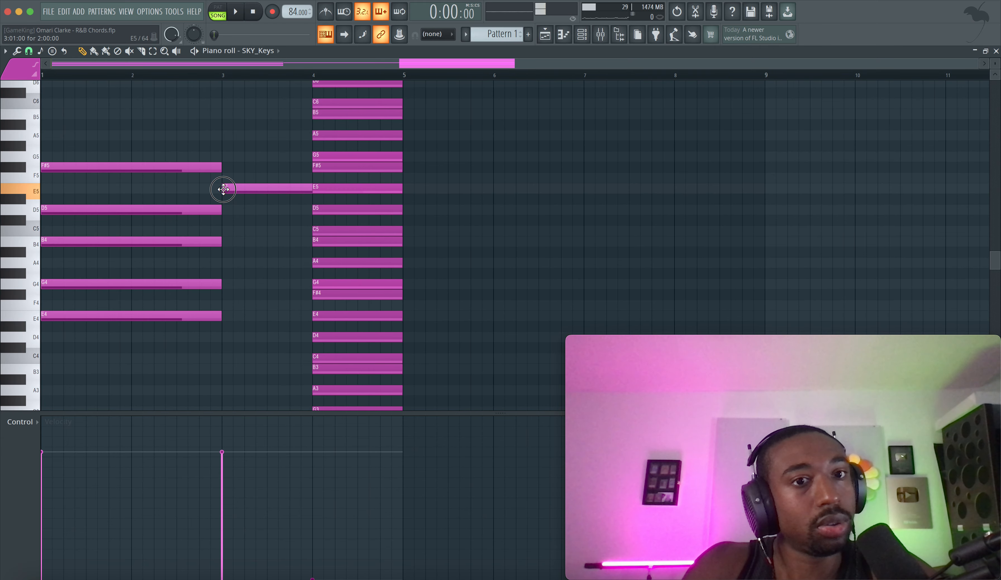
{"action": "left_click", "coordinate": [267, 189], "text": "super"}
{"action": "left_click_drag", "start_coordinate": [398, 188], "coordinate": [313, 188]}
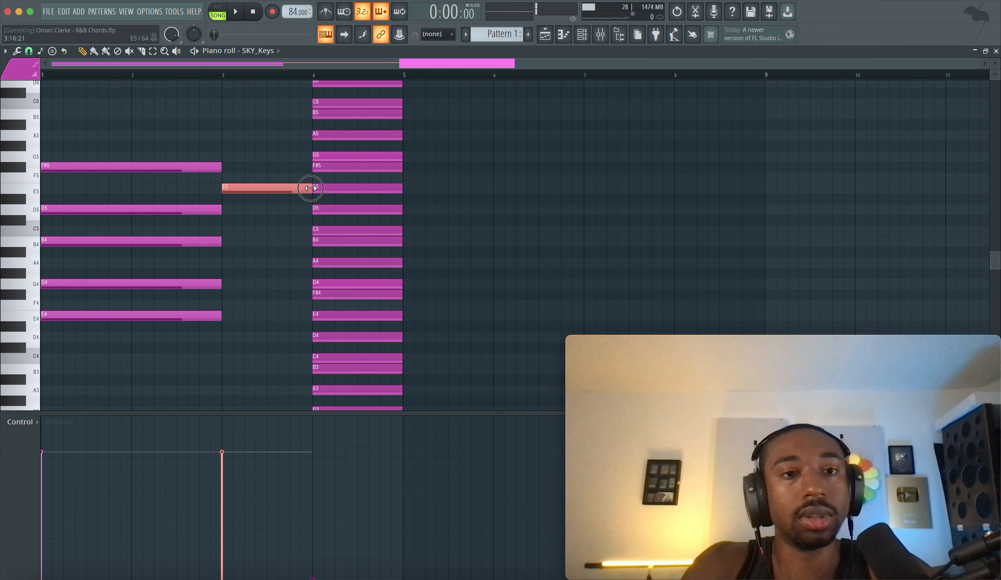
Step: Move the whole column of scale guide notes from bar 4 to bar 7
{"action": "scroll", "coordinate": [343, 296], "scroll_direction": "down", "scroll_amount": 2}
{"action": "scroll", "coordinate": [343, 296], "scroll_direction": "down", "scroll_amount": 5}
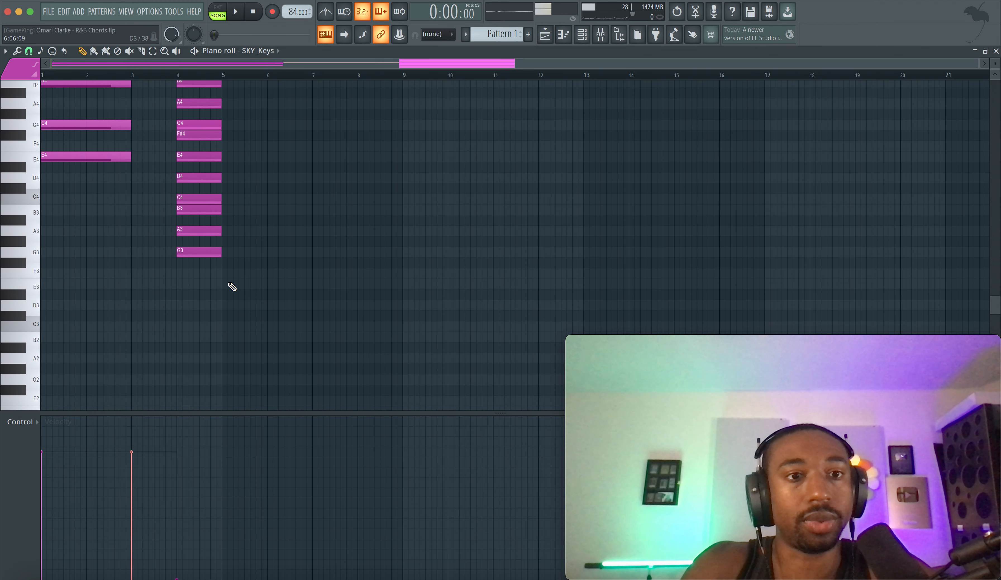
{"action": "left_click_drag", "start_coordinate": [211, 276], "coordinate": [324, 116]}
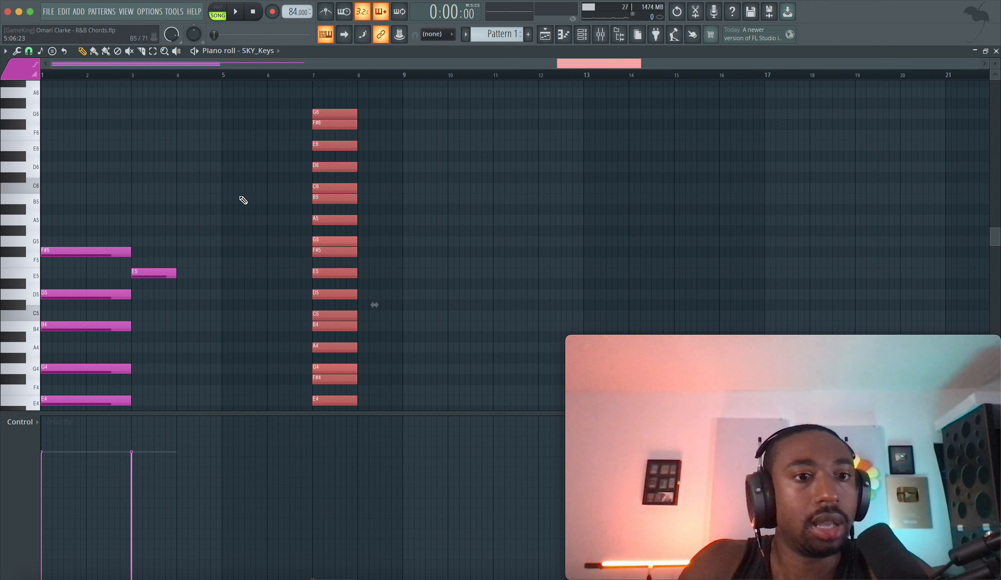
Step: Lengthen the E5 note at bar 3 to two bars
{"action": "scroll", "coordinate": [241, 197], "scroll_direction": "down", "scroll_amount": 1}
{"action": "left_click", "coordinate": [208, 223]}
{"action": "left_click_drag", "start_coordinate": [175, 242], "coordinate": [222, 242]}
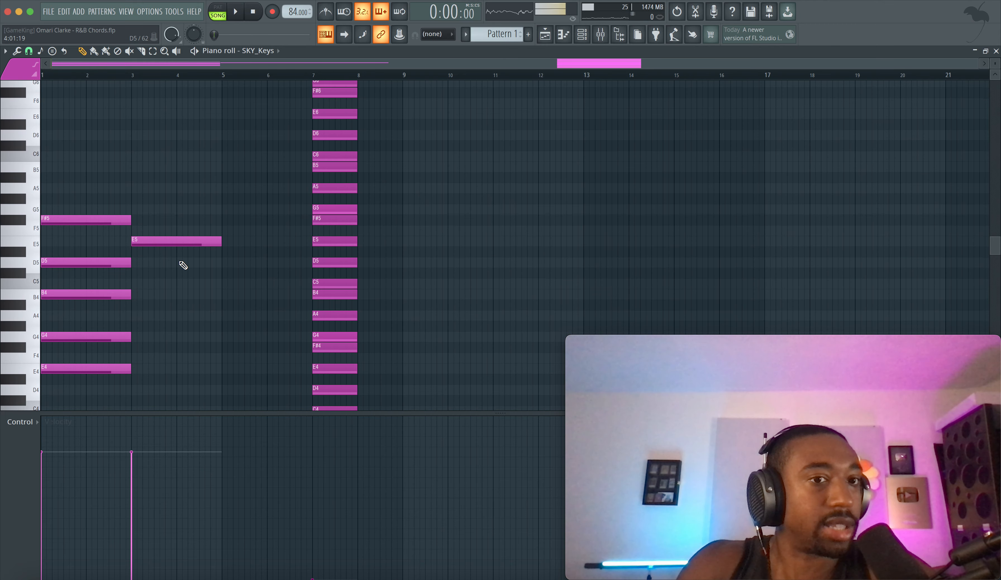
Step: Draw two-bar C5 and A4 notes below the E5 at bar 3, following every other note of the scale guide
{"action": "scroll", "coordinate": [181, 264], "scroll_direction": "up", "scroll_amount": 2}
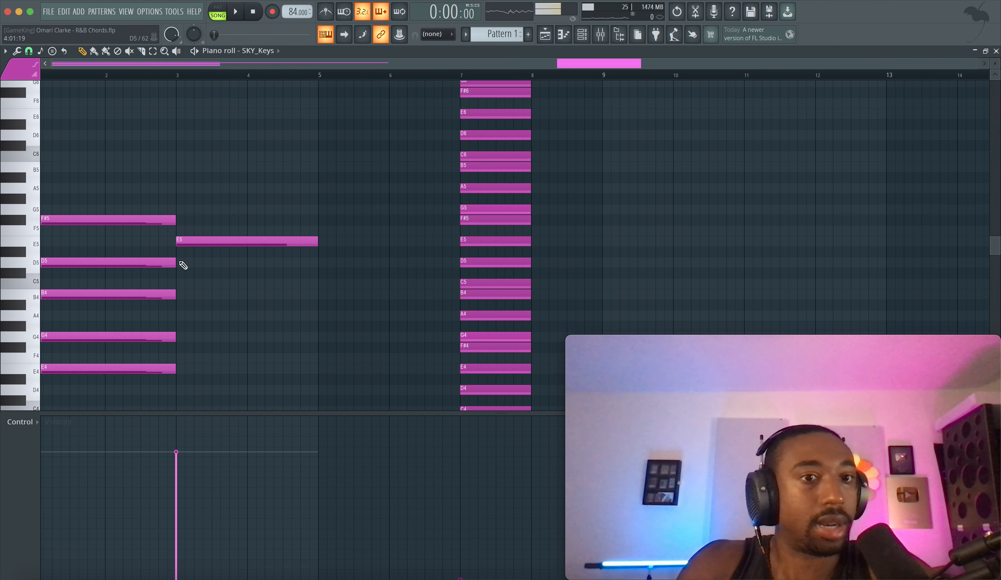
{"action": "left_click", "coordinate": [478, 238]}
{"action": "scroll", "coordinate": [478, 234], "scroll_direction": "down", "scroll_amount": 1}
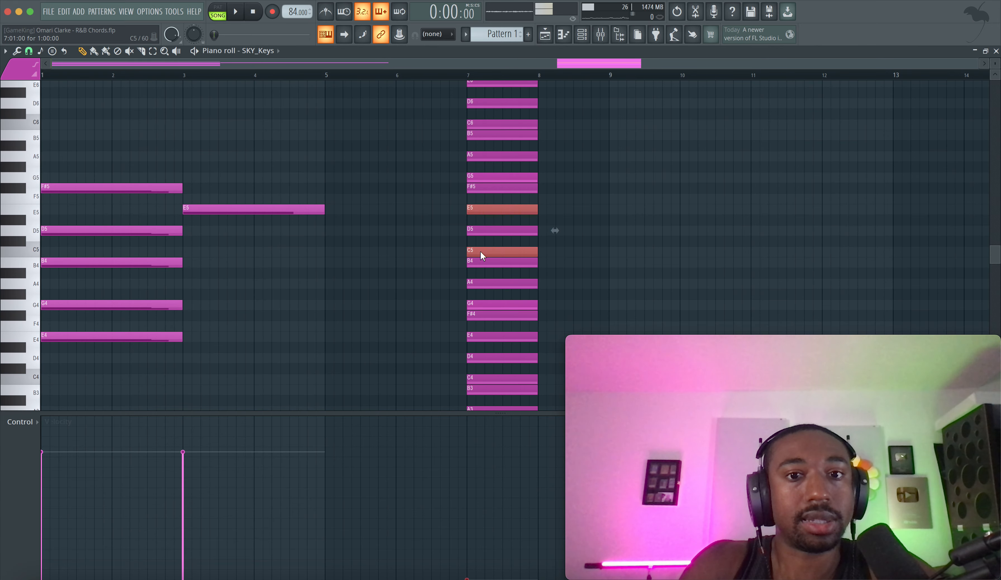
{"action": "left_click", "coordinate": [482, 284]}
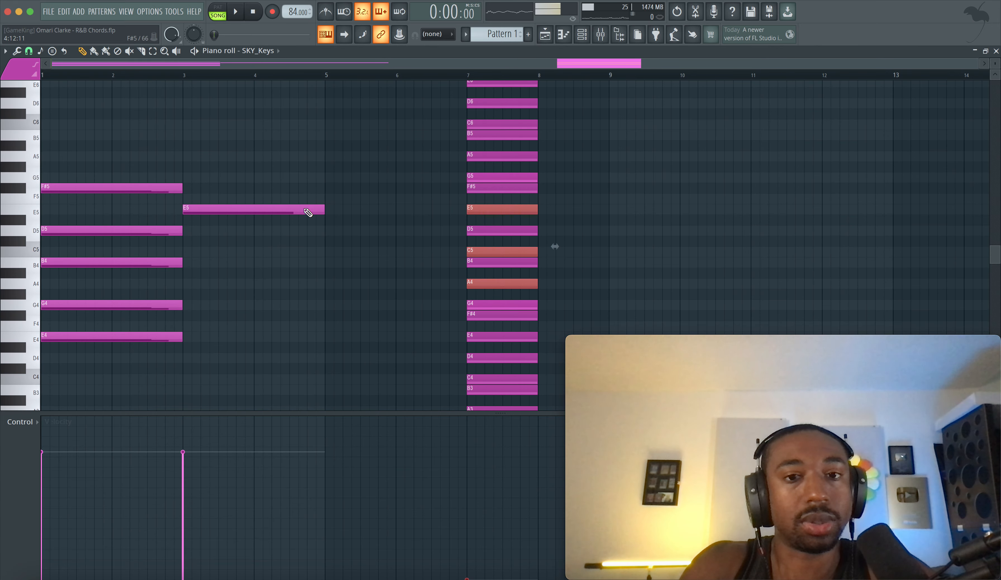
{"action": "left_click", "coordinate": [182, 251]}
{"action": "left_click", "coordinate": [190, 283]}
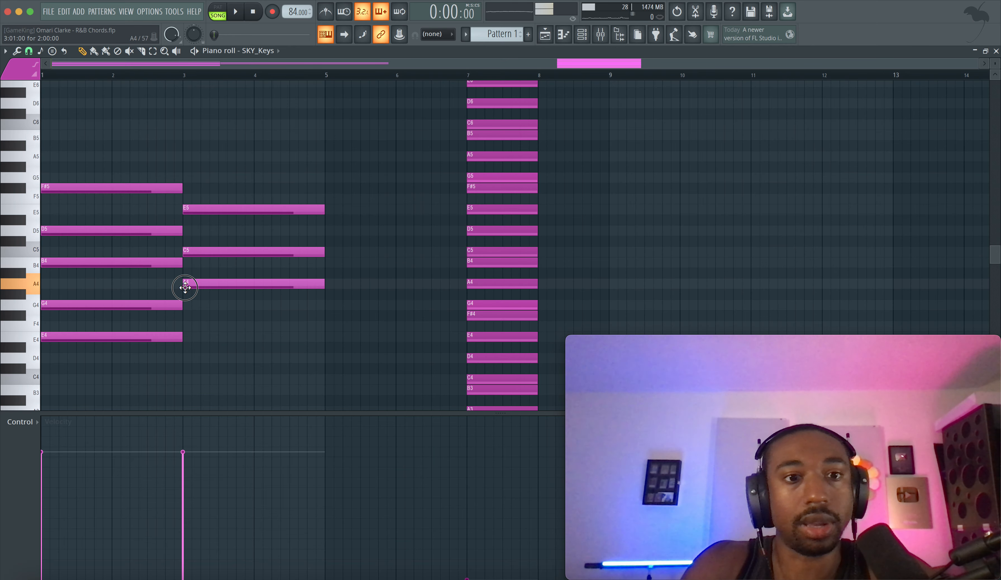
Step: Add two-bar F#4 and D4 notes at the bottom of the bar 3 chord and play back the progression
{"action": "left_click", "coordinate": [191, 315]}
{"action": "left_click_drag", "start_coordinate": [218, 241], "coordinate": [218, 329]}
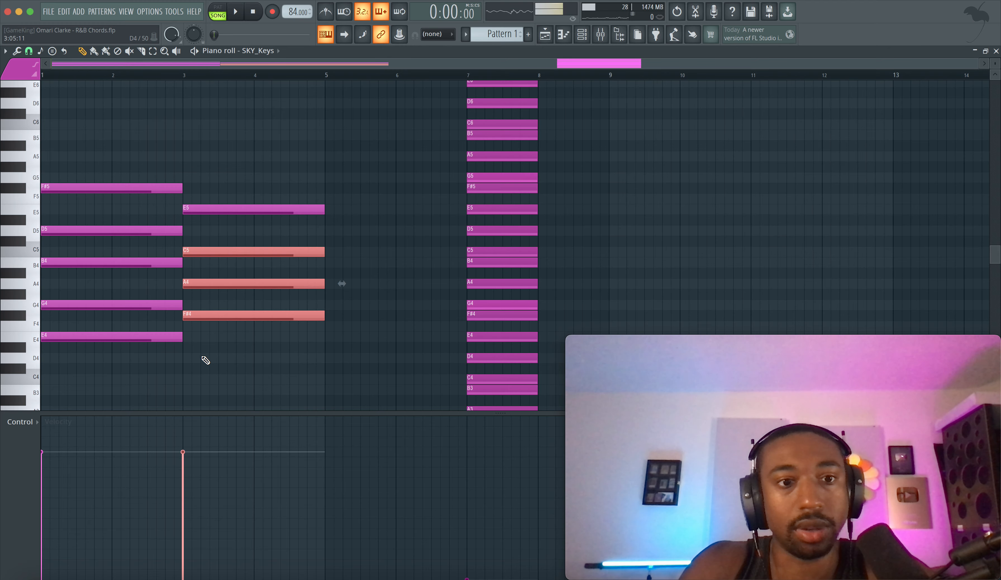
{"action": "left_click", "coordinate": [189, 361]}
{"action": "key", "text": "space"}
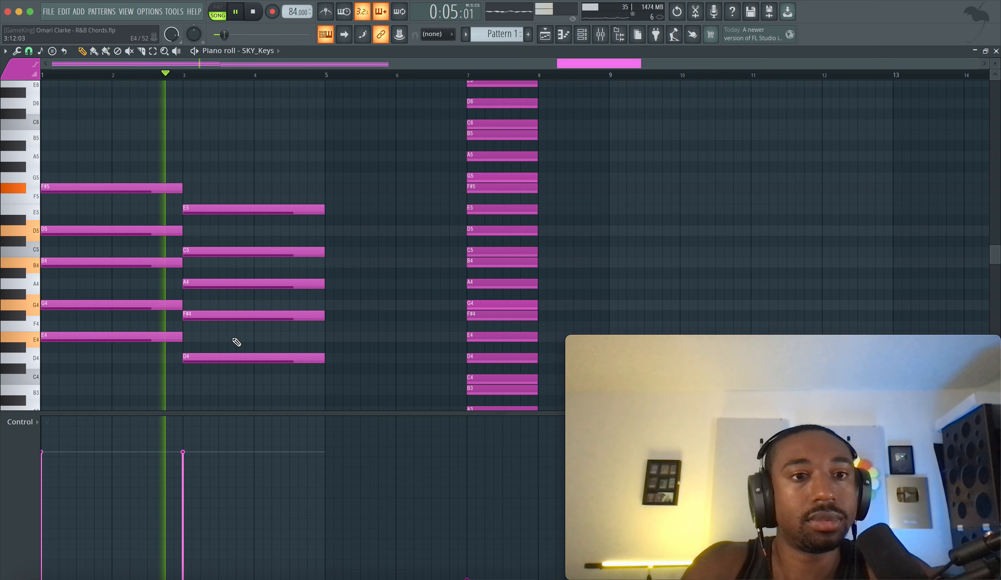
{"action": "key", "text": "space"}
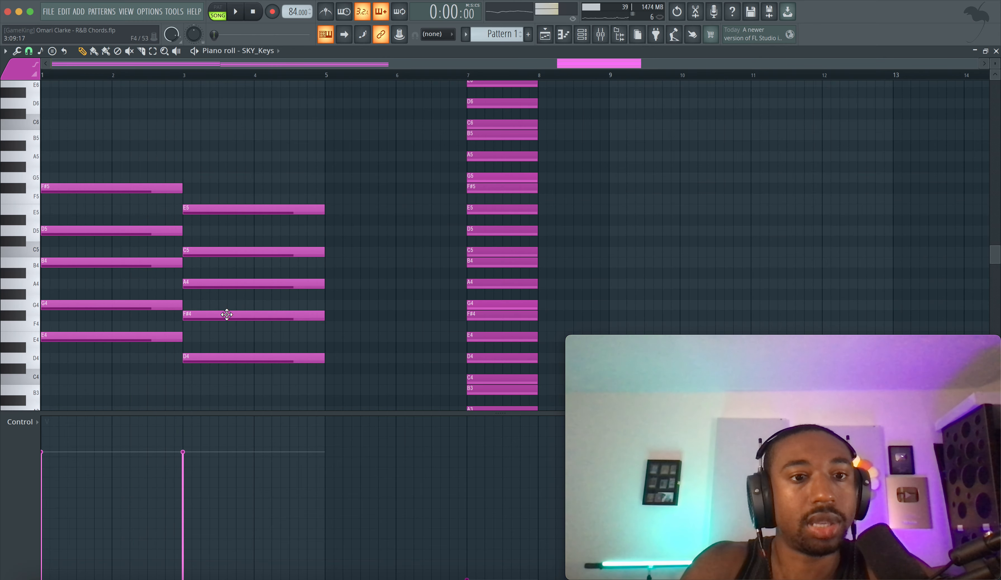
Step: Select the three middle notes F#4, A4 and C5 of the bar 3 chord, and clear the selection
{"action": "left_click", "coordinate": [221, 313]}
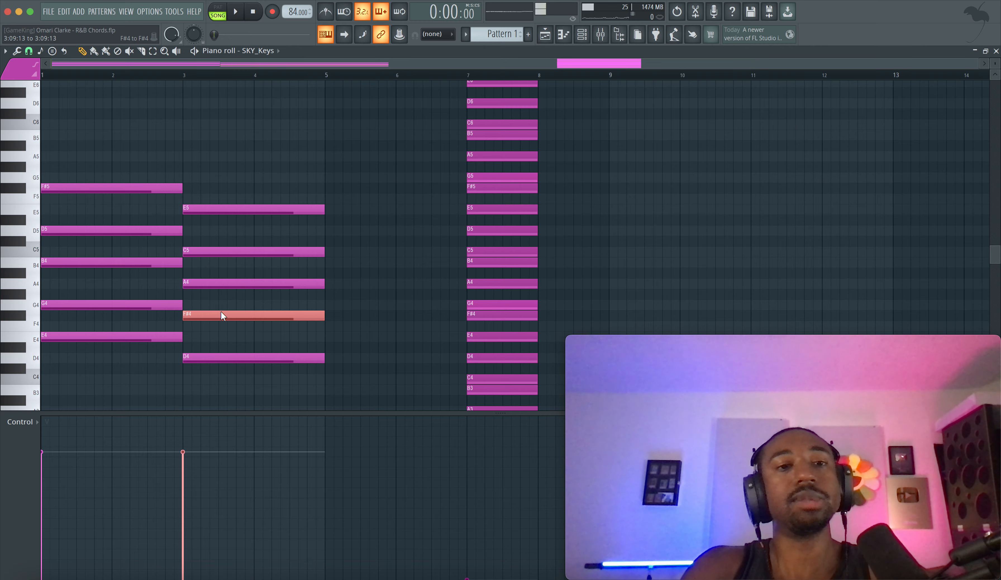
{"action": "left_click_drag", "start_coordinate": [219, 232], "coordinate": [212, 318]}
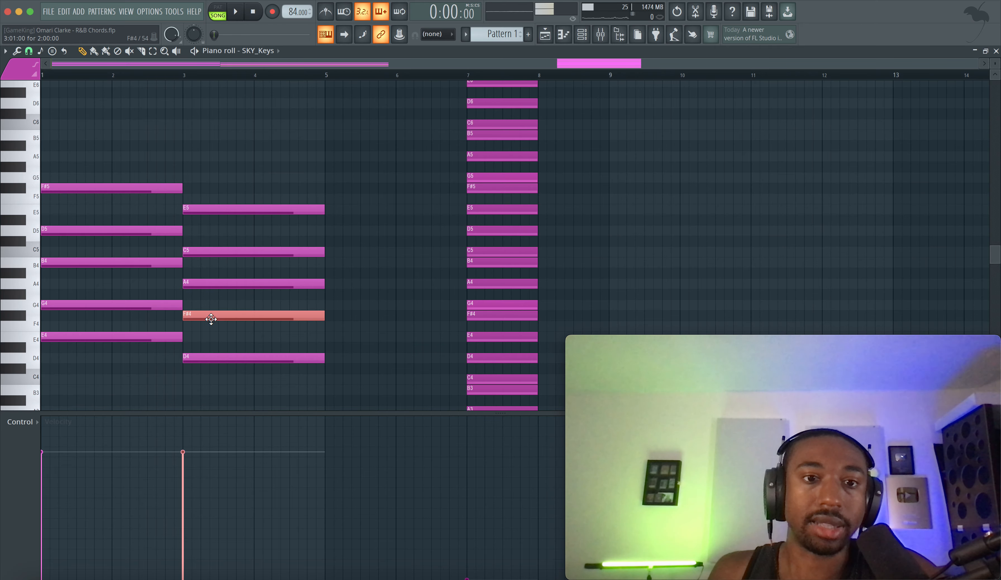
{"action": "left_click_drag", "start_coordinate": [211, 319], "coordinate": [213, 252]}
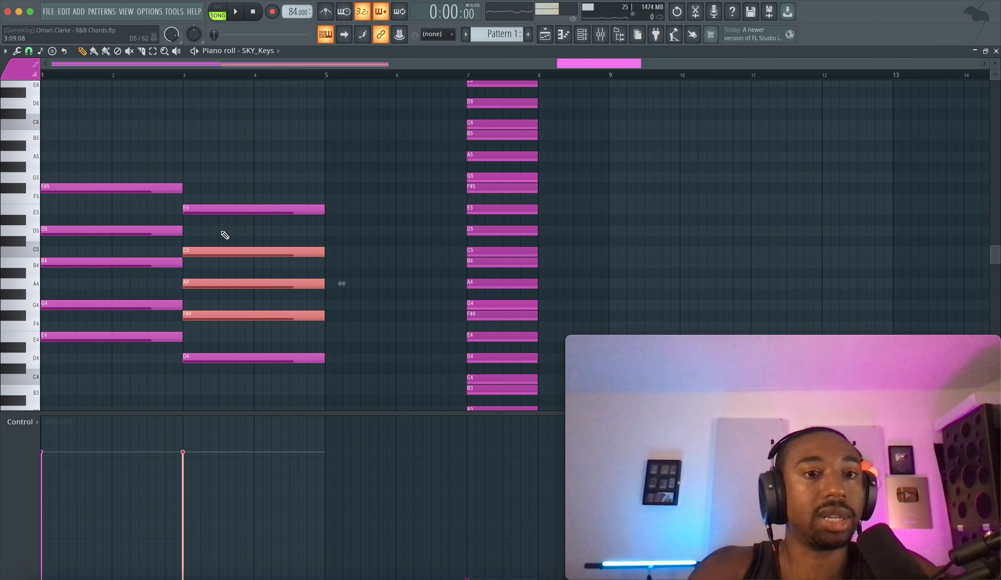
{"action": "key", "text": "super+d"}
{"action": "key", "text": "super+s"}
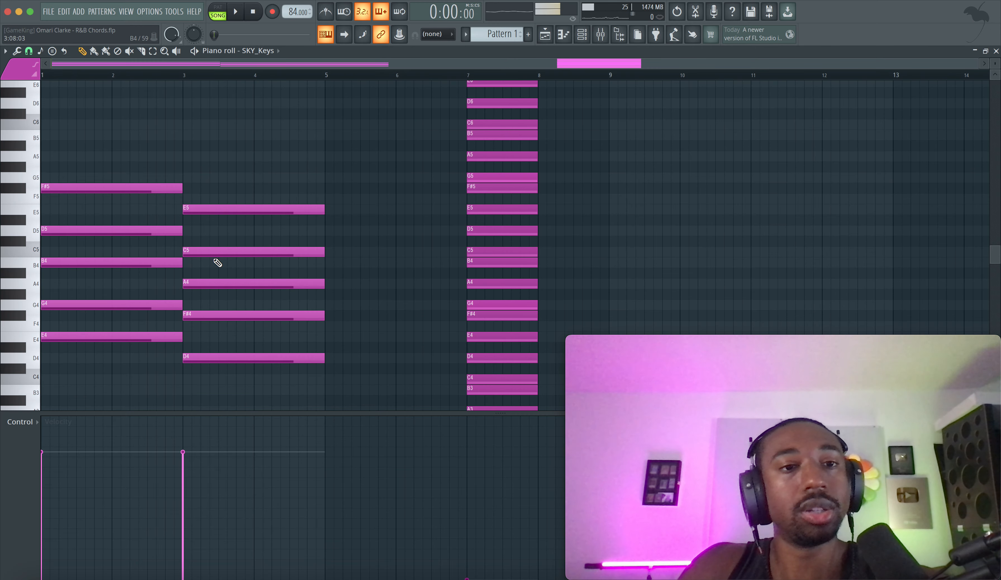
Step: Pick out the C5, A4 and F#4 notes at bar 3 again and audition the chord change from just before bar 3
{"action": "left_click_drag", "start_coordinate": [216, 250], "coordinate": [220, 321]}
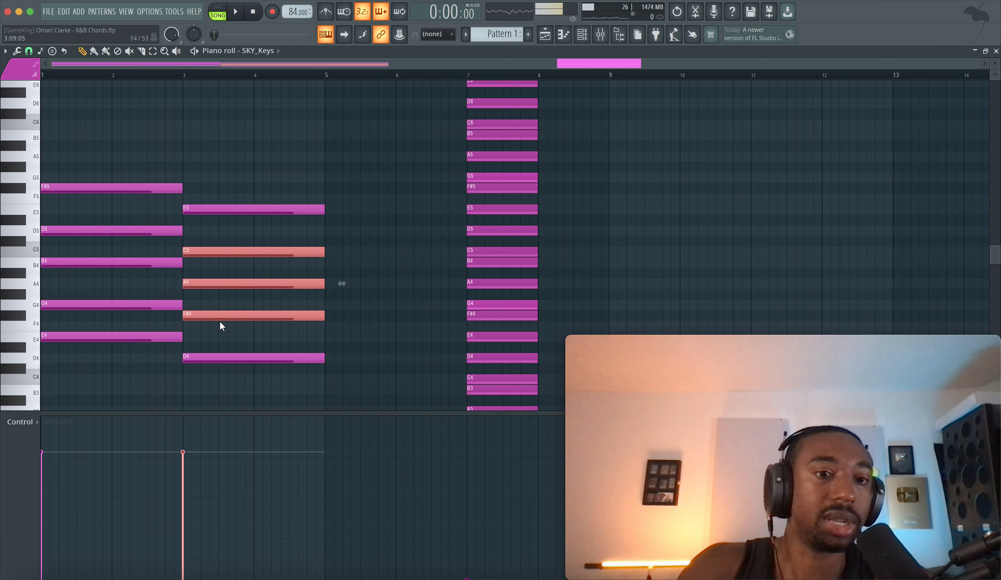
{"action": "left_click", "coordinate": [234, 315]}
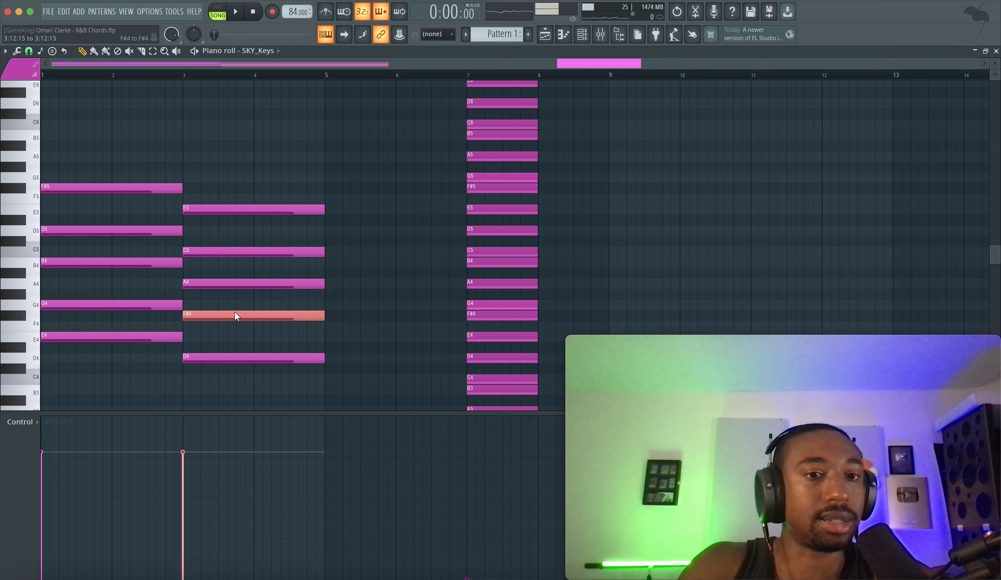
{"action": "left_click", "coordinate": [233, 285]}
{"action": "left_click_drag", "start_coordinate": [240, 251], "coordinate": [233, 324]}
{"action": "left_click", "coordinate": [224, 315]}
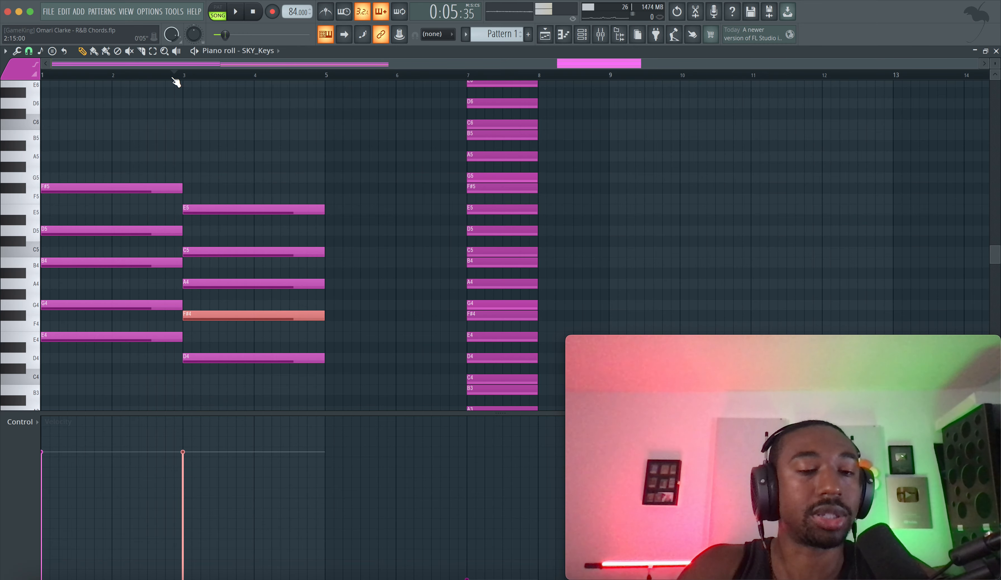
{"action": "key", "text": "space"}
{"action": "key", "text": "space"}
{"action": "left_click", "coordinate": [234, 302]}
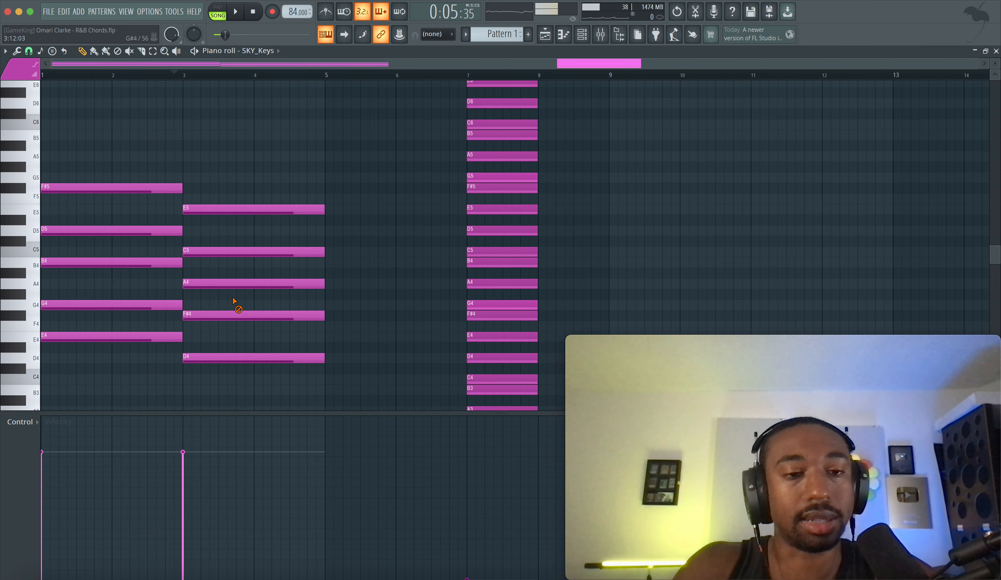
Step: Select the F#4 and C5 notes of the bar 3 chord together, keeping all five chord notes in place
{"action": "left_click", "coordinate": [235, 284]}
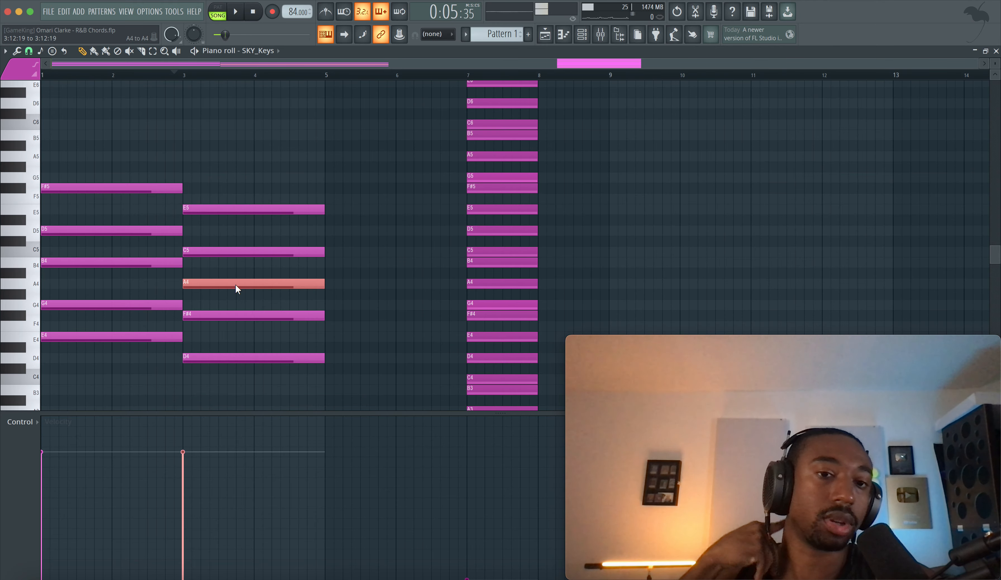
{"action": "left_click", "coordinate": [233, 314]}
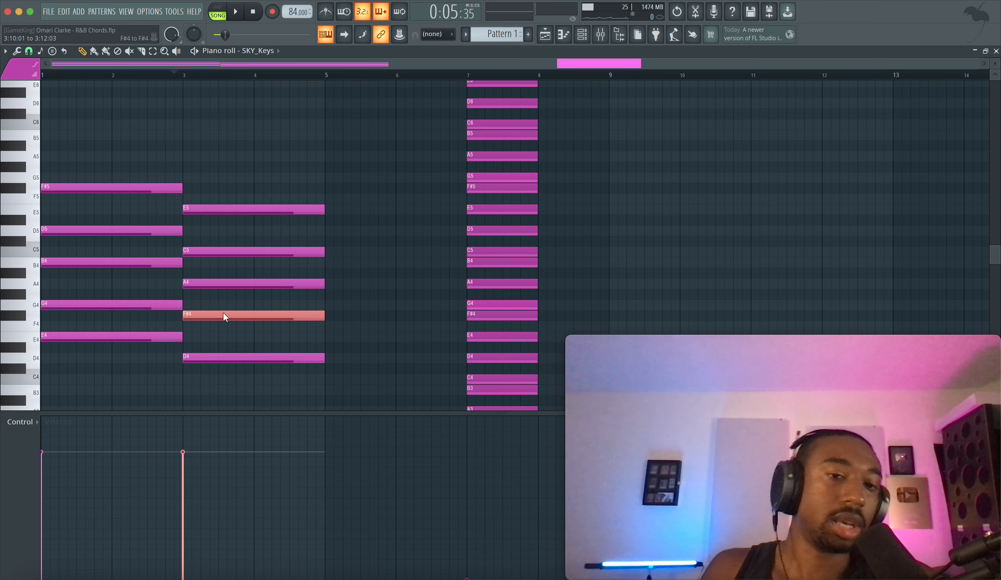
{"action": "left_click", "coordinate": [223, 254]}
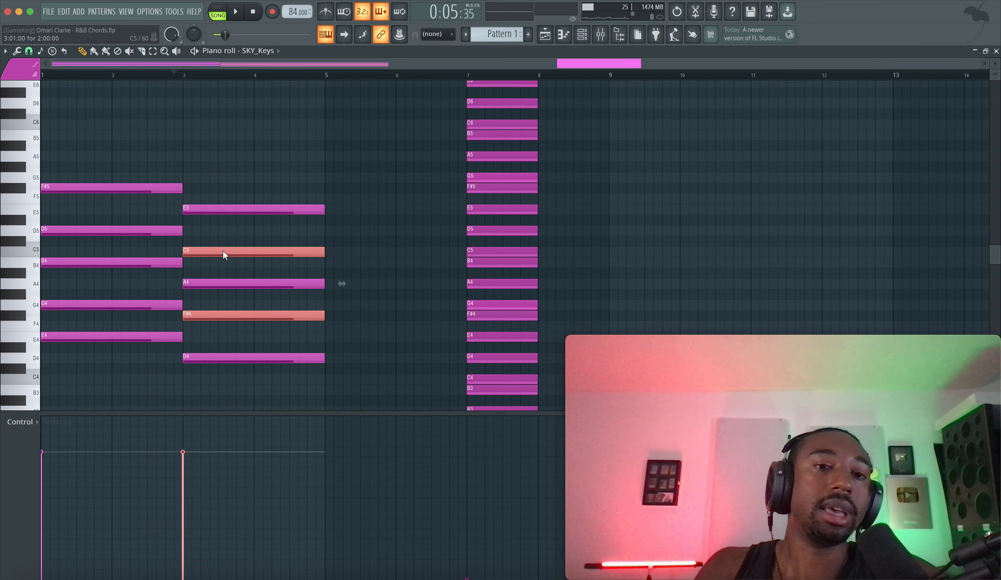
{"action": "left_click", "coordinate": [223, 307]}
{"action": "right_click", "coordinate": [222, 317]}
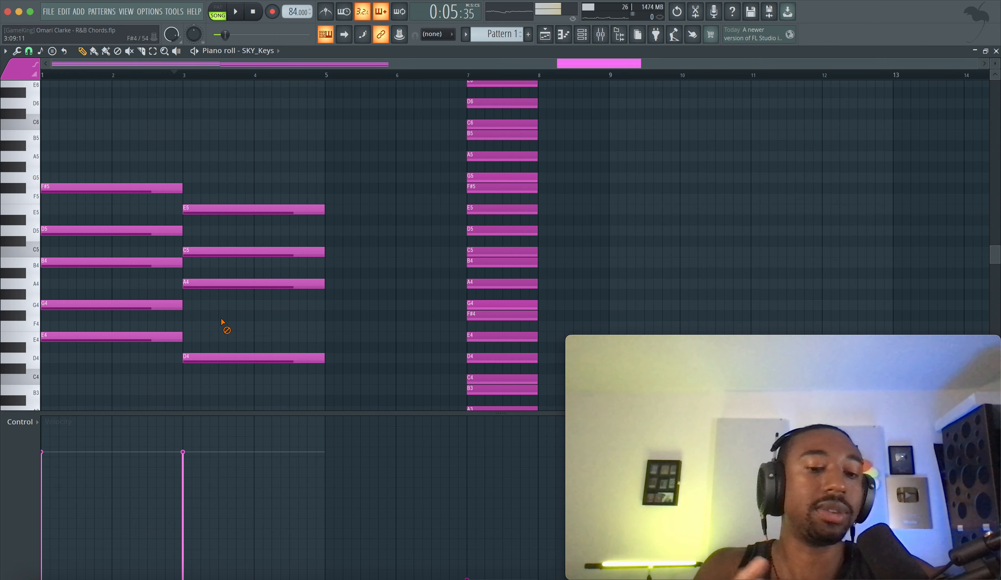
{"action": "left_click", "coordinate": [221, 317]}
{"action": "left_click", "coordinate": [221, 316]}
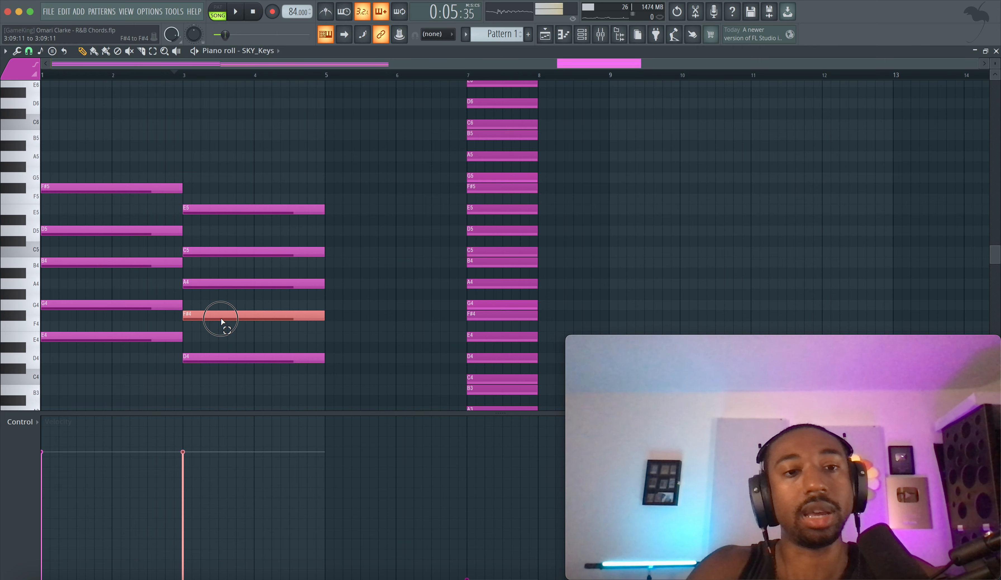
{"action": "left_click", "coordinate": [220, 250], "text": "ctrl"}
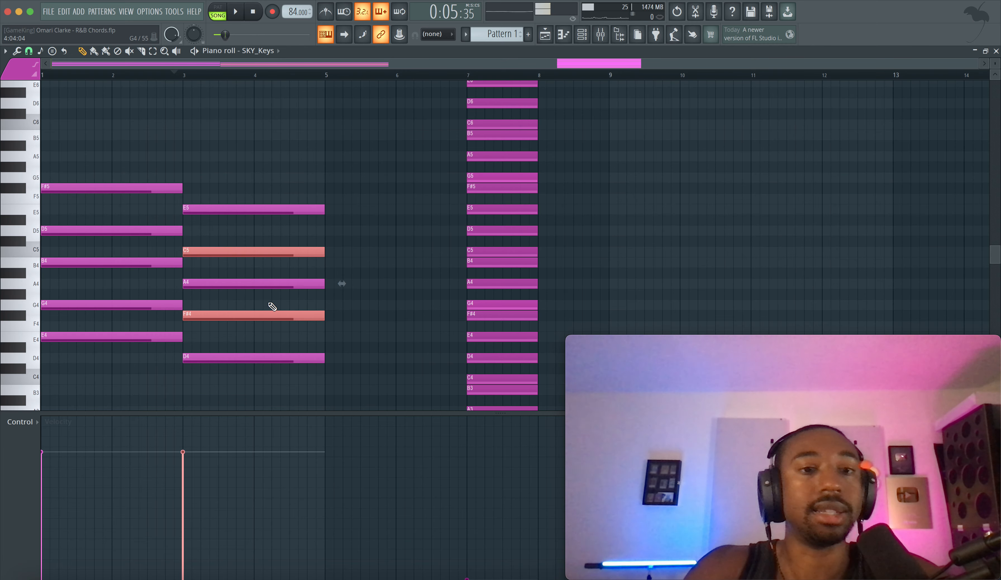
Step: Try raising the A4 and E5 notes of the bar 3 chord to A#4 and F5, and audition the chord change
{"action": "left_click", "coordinate": [259, 283]}
{"action": "left_click_drag", "start_coordinate": [239, 227], "coordinate": [239, 198]}
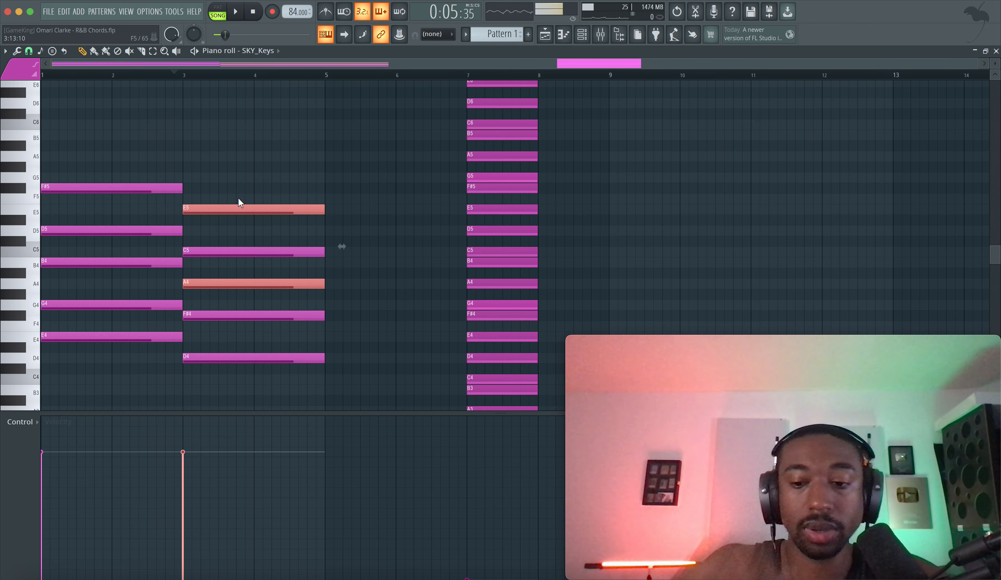
{"action": "key", "text": "shift+Up"}
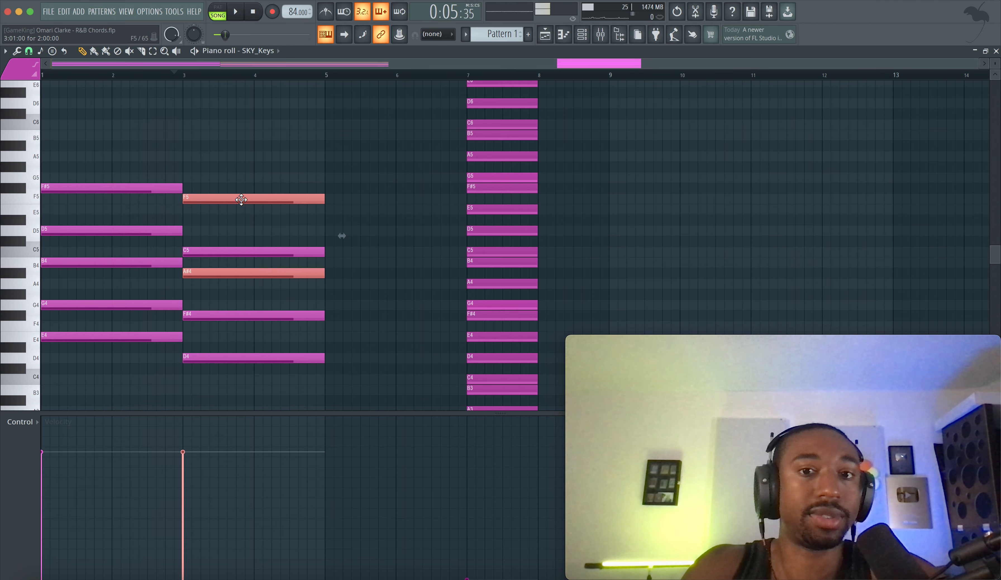
{"action": "left_click_drag", "start_coordinate": [325, 198], "coordinate": [473, 197]}
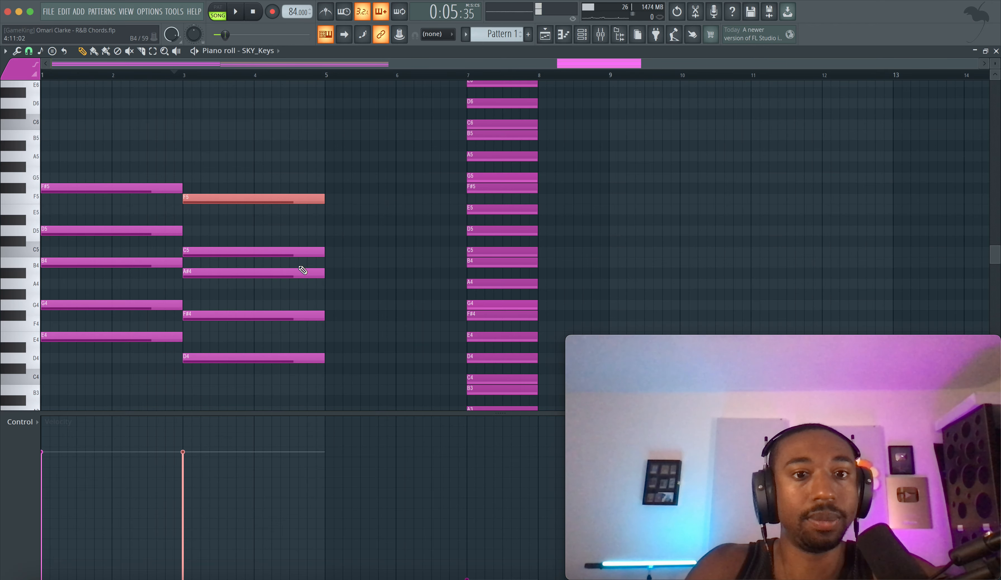
{"action": "left_click_drag", "start_coordinate": [303, 270], "coordinate": [413, 268]}
{"action": "key", "text": "space"}
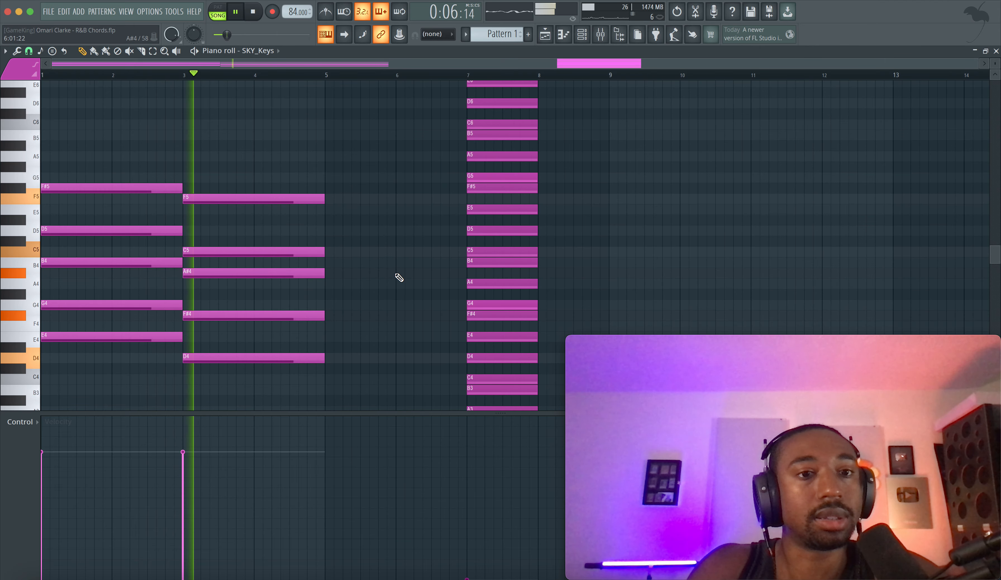
{"action": "key", "text": "space"}
Step: Lower the A#4 and F5 notes of the bar 3 chord back to A4 and E5
{"action": "left_click", "coordinate": [279, 272], "text": "ctrl"}
{"action": "left_click", "coordinate": [278, 198], "text": "ctrl"}
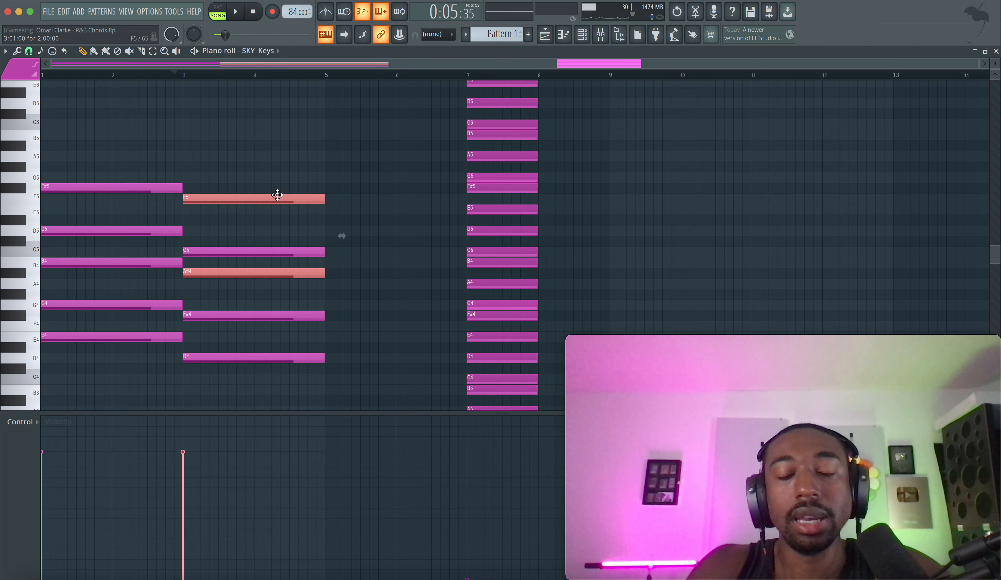
{"action": "key", "text": "Down"}
{"action": "left_click", "coordinate": [279, 197], "text": "ctrl"}
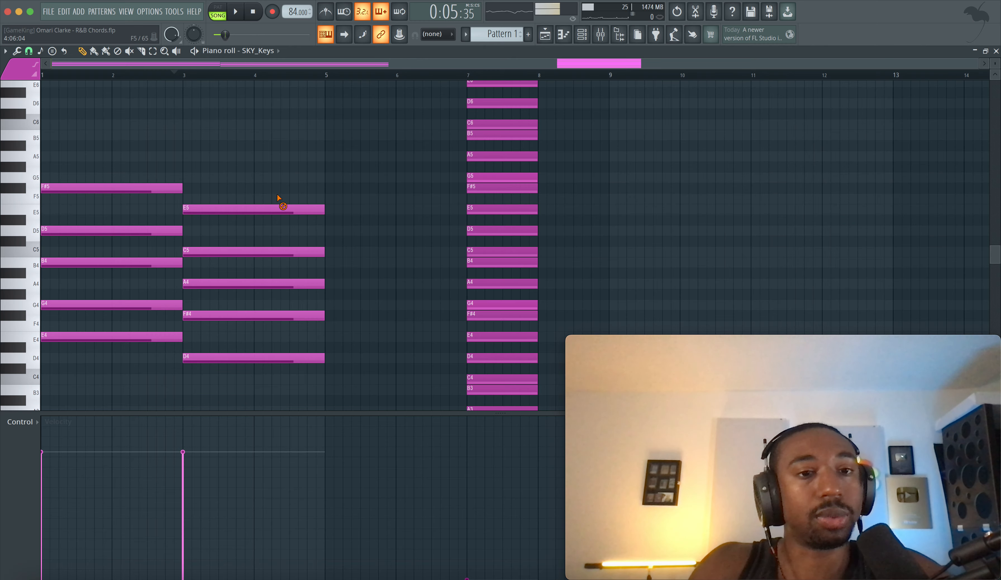
Step: Try lowering only the A4 note of the bar 3 chord to G#4 and audition the chord change
{"action": "left_click", "coordinate": [238, 282], "text": "ctrl"}
{"action": "left_click", "coordinate": [245, 208], "text": "ctrl"}
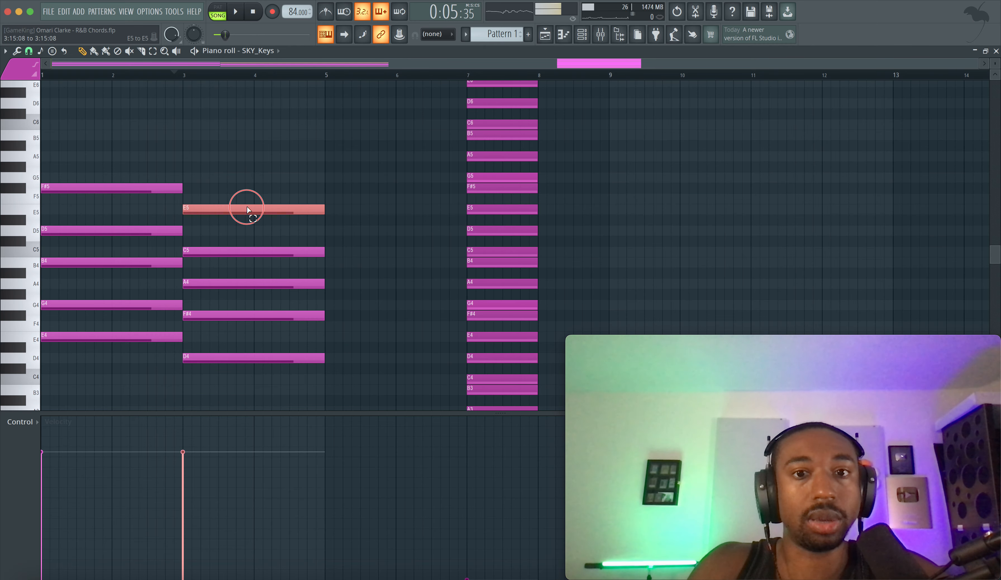
{"action": "left_click", "coordinate": [239, 281], "text": "ctrl"}
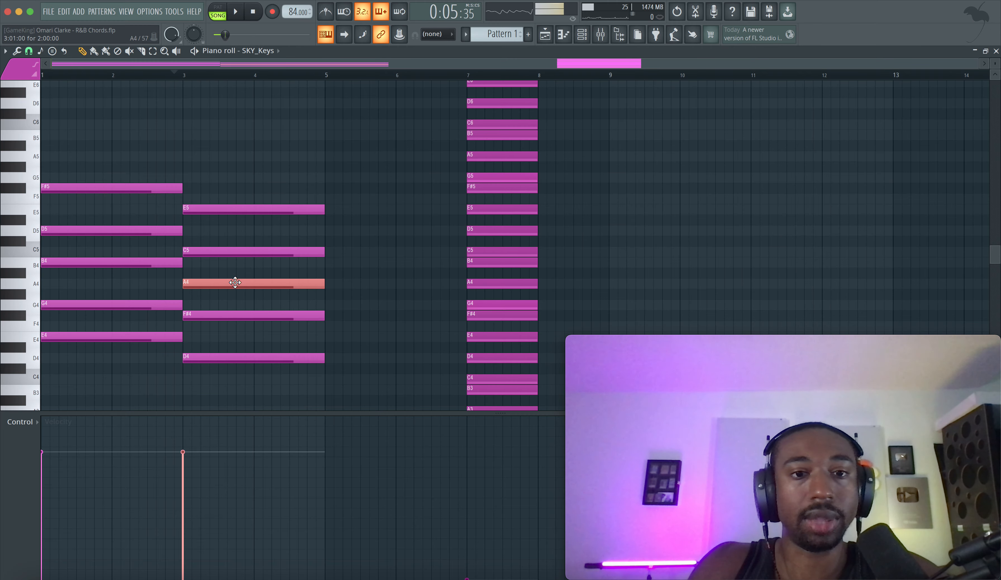
{"action": "key", "text": "shift+Down"}
{"action": "key", "text": "space"}
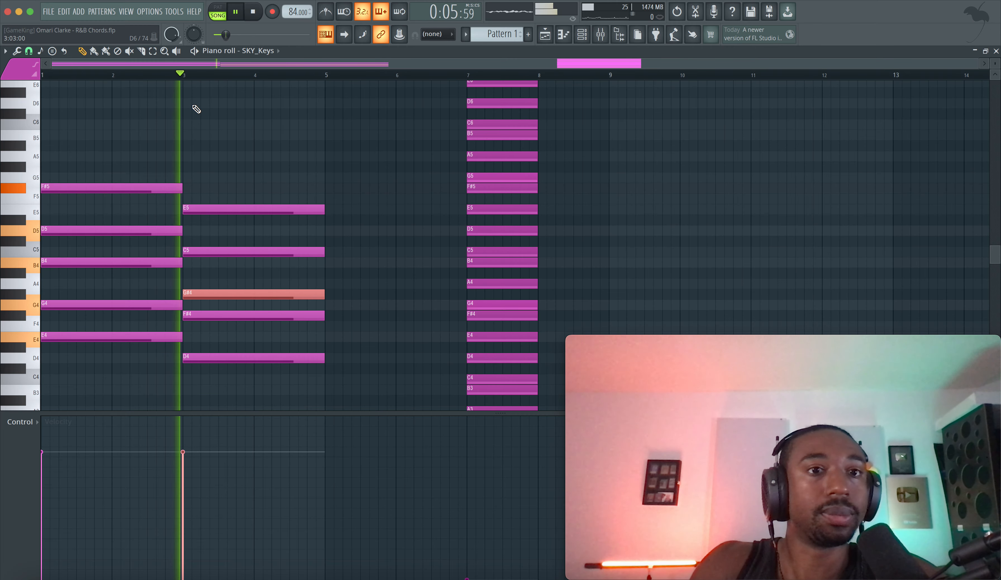
{"action": "key", "text": "space"}
Step: Try the G#4 note at A#4, audition the chord change, and return the note to A4
{"action": "key", "text": "shift+Up"}
{"action": "key", "text": "shift+Up"}
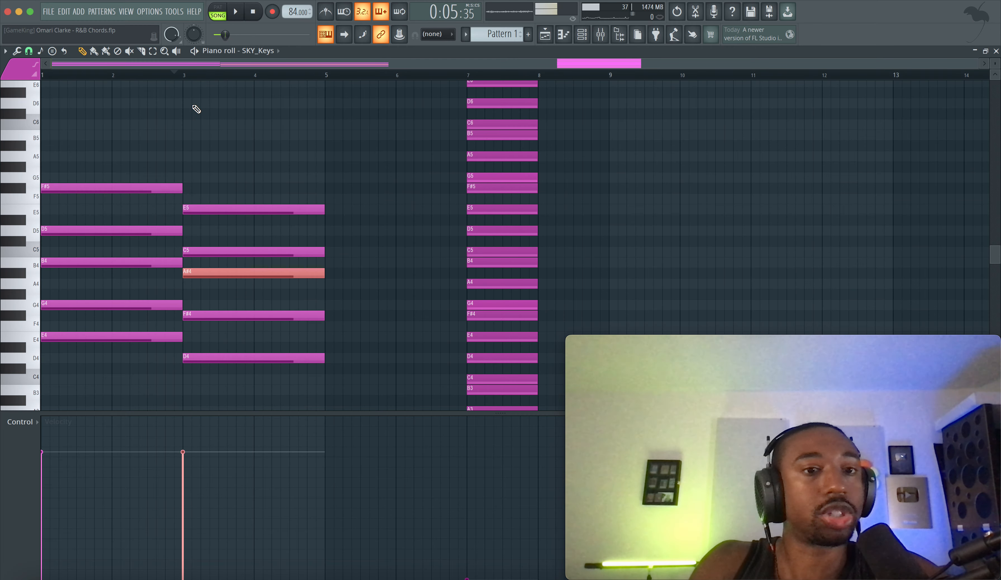
{"action": "key", "text": "space"}
{"action": "key", "text": "space"}
{"action": "key", "text": "shift+Down"}
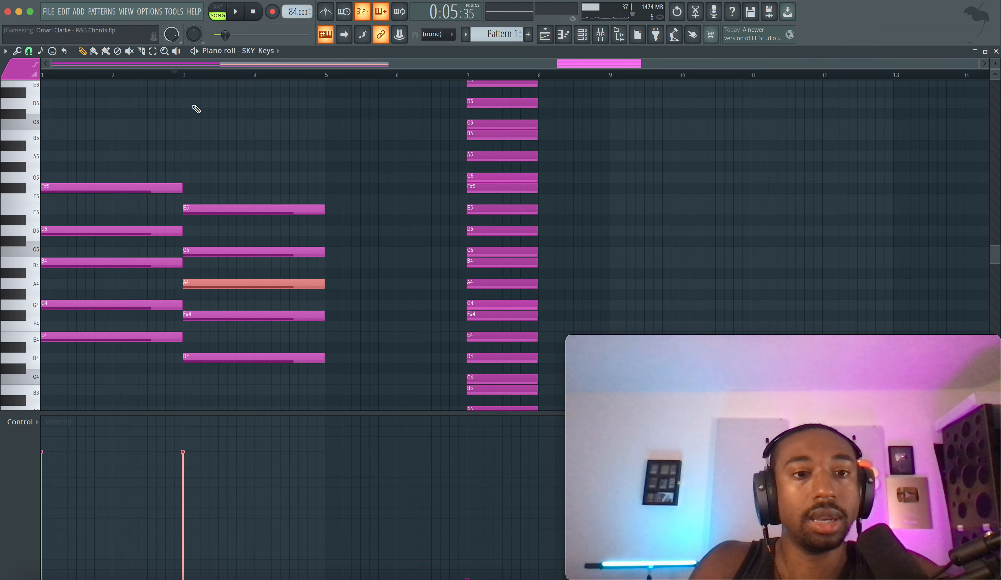
Step: Try lowering the C5 note of the bar 3 chord to B4 and audition the chord change
{"action": "left_click", "coordinate": [214, 205]}
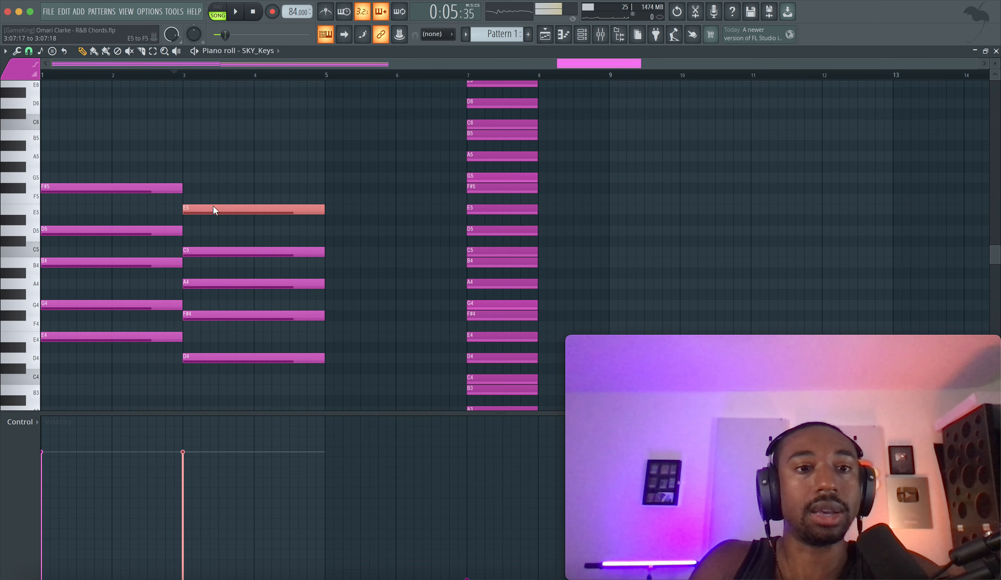
{"action": "left_click", "coordinate": [213, 255]}
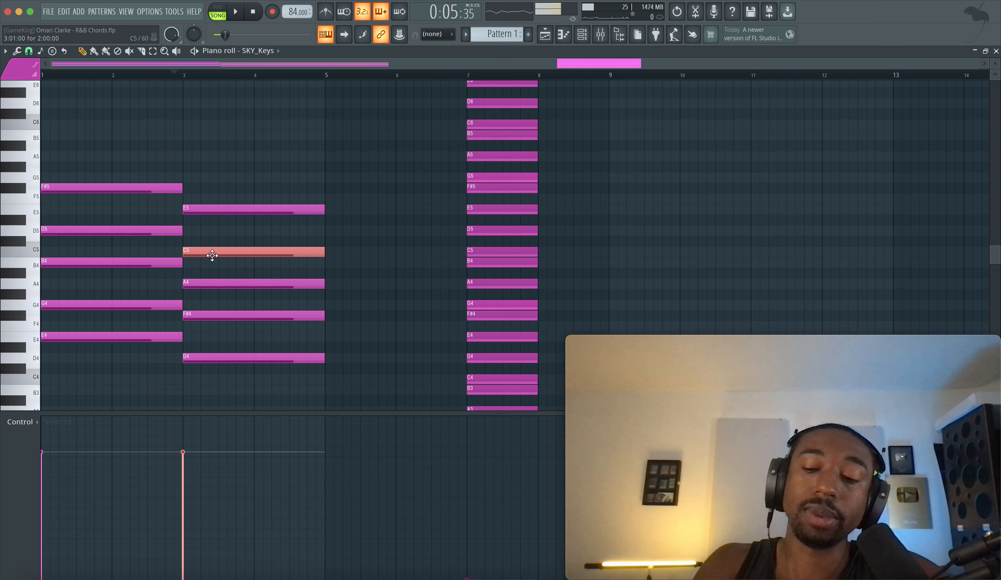
{"action": "left_click_drag", "start_coordinate": [212, 255], "coordinate": [209, 261]}
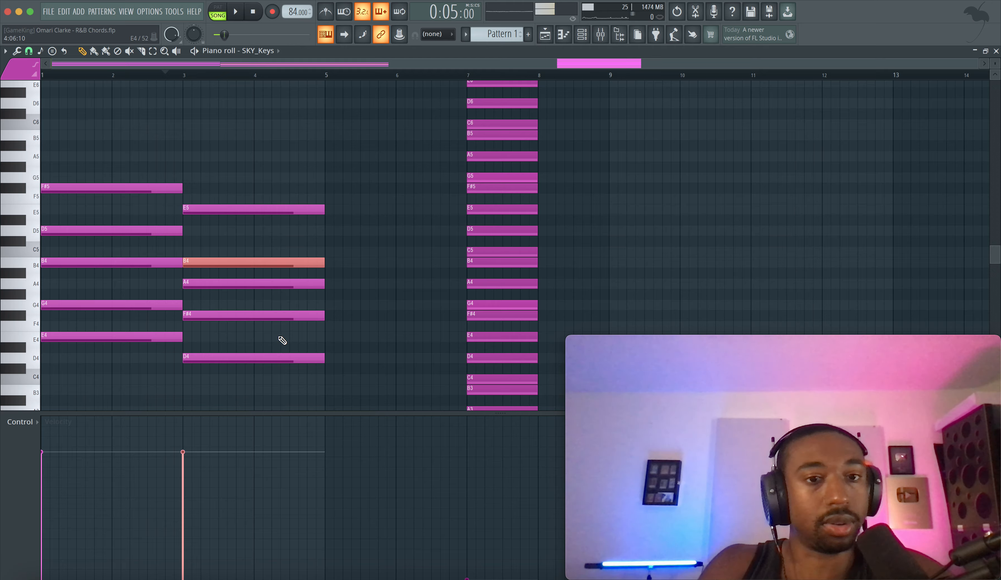
{"action": "key", "text": "space"}
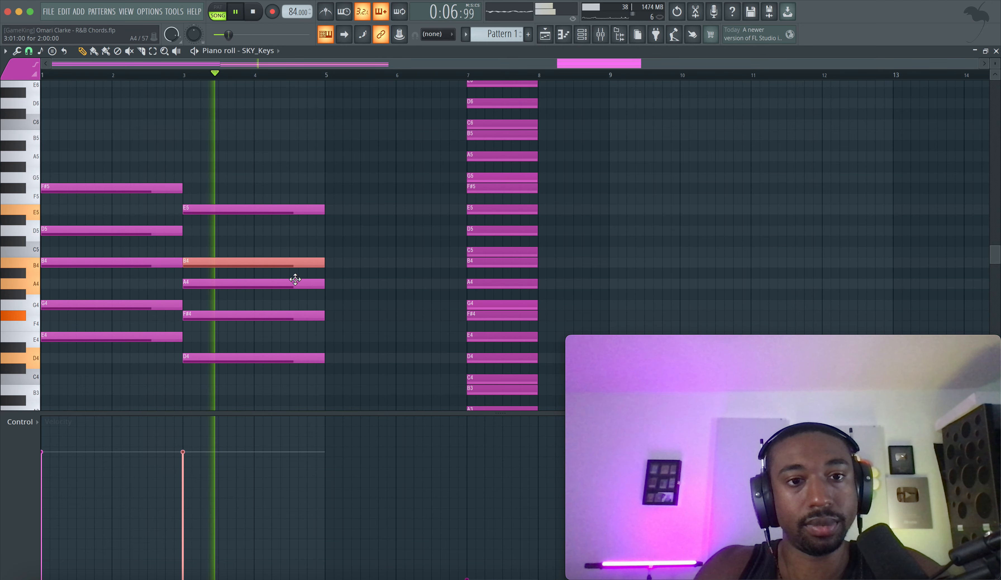
{"action": "key", "text": "space"}
Step: Switch the B4 note at bar 3 to C5 and back, replay the chord change with B4, and restore C5
{"action": "key", "text": "shift+Up"}
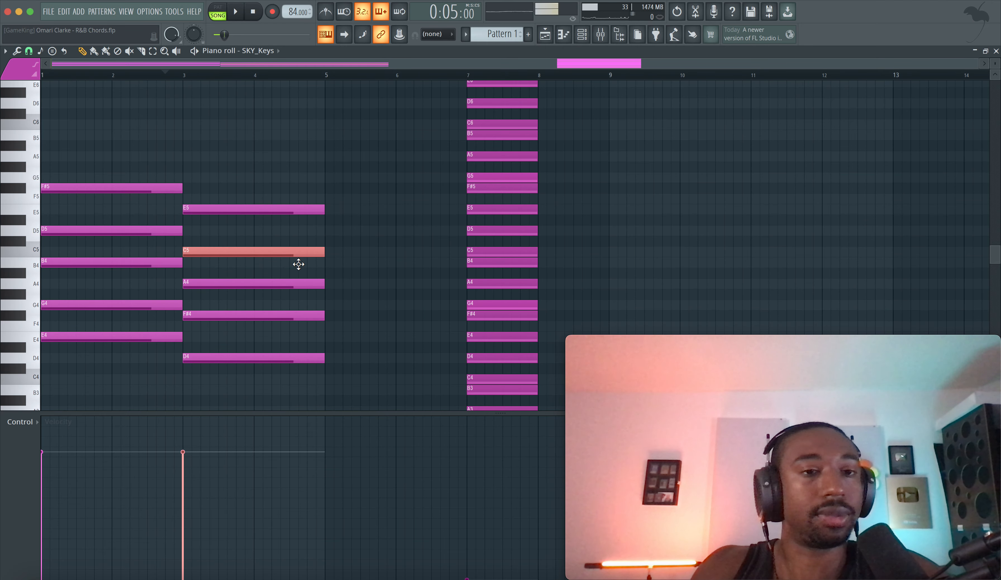
{"action": "key", "text": "shift+Down"}
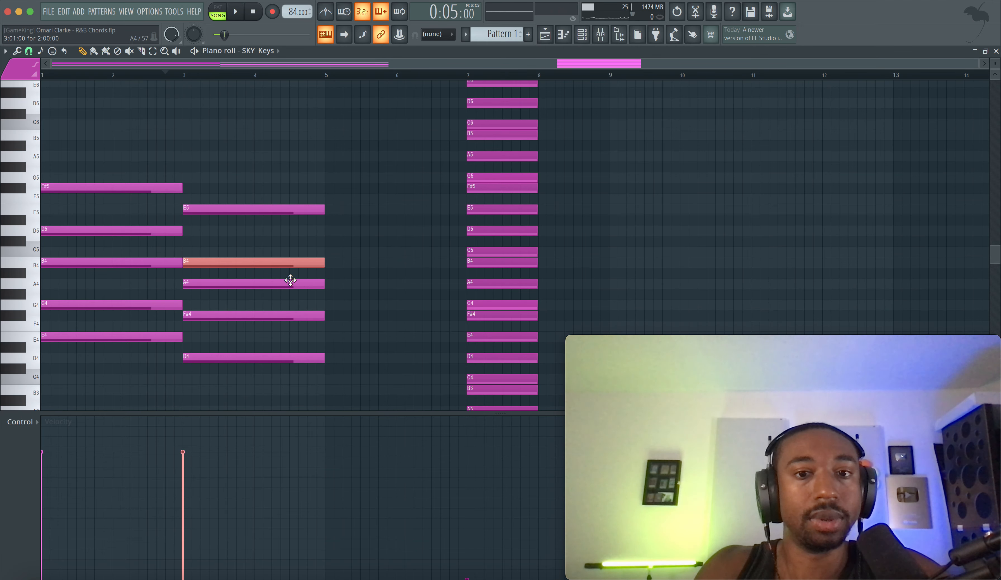
{"action": "key", "text": "space"}
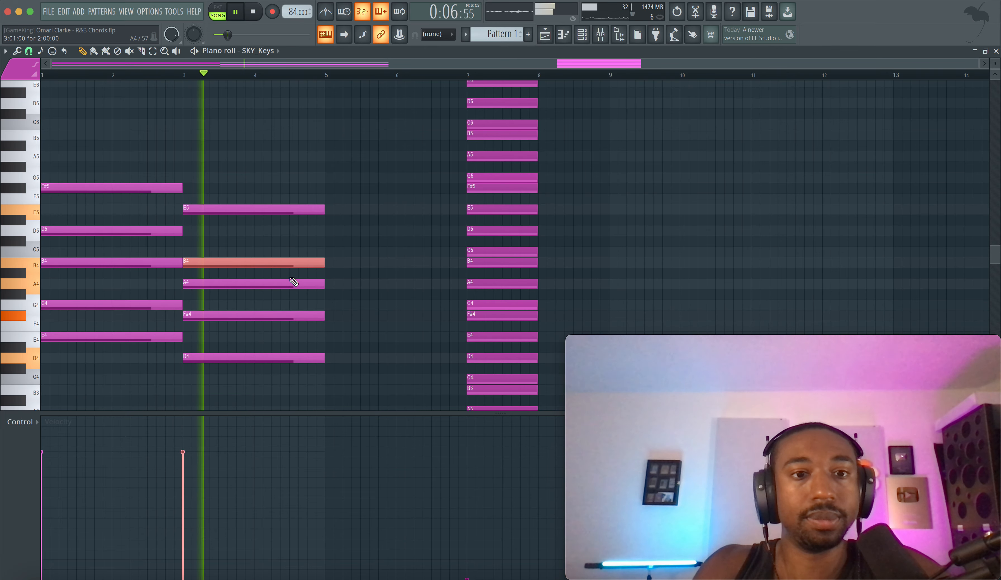
{"action": "key", "text": "space"}
{"action": "key", "text": "shift+Up"}
Step: Lower the top E5 note of the bar 3 chord one semitone to D#5 and audition the chord change
{"action": "left_click", "coordinate": [278, 209]}
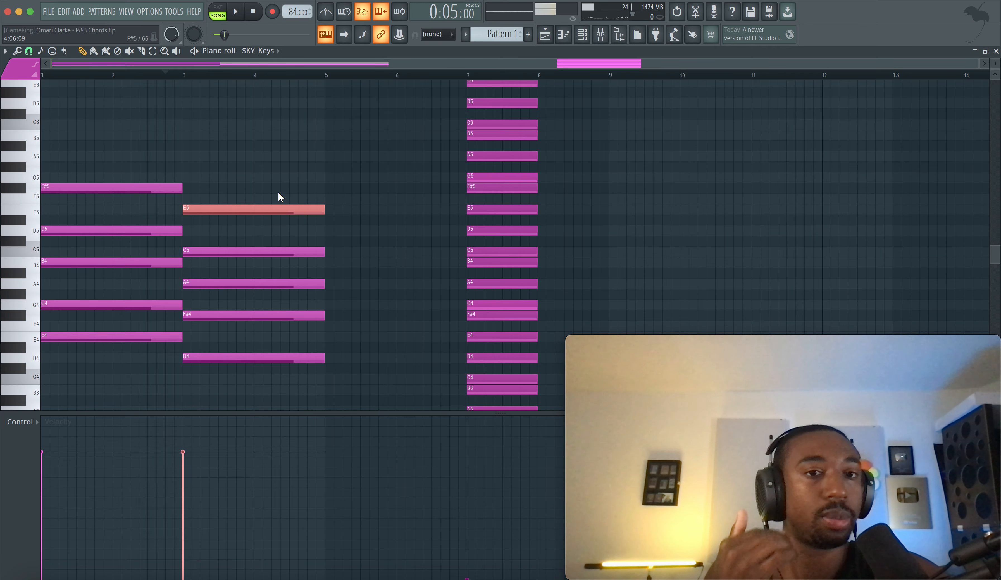
{"action": "key", "text": "shift+Down"}
{"action": "key", "text": "space"}
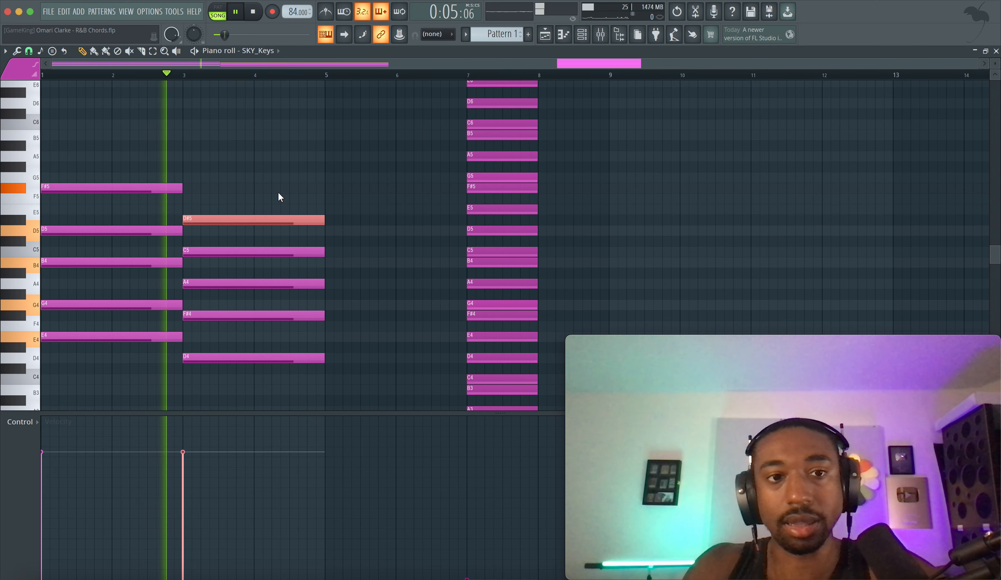
{"action": "key", "text": "space"}
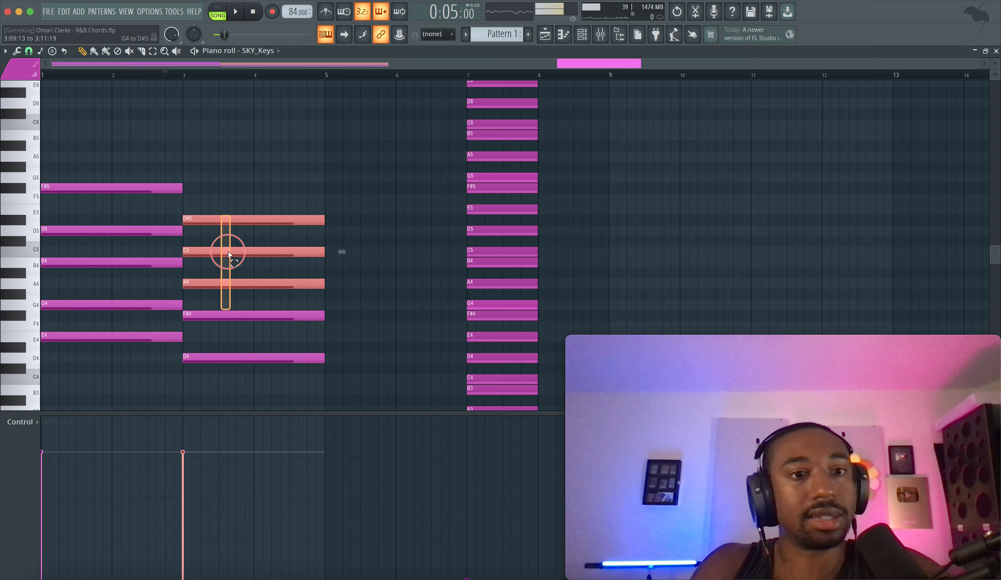
Step: Undo the lowering of the bar 3 chord's top note to restore it to E5, and clear the note selection
{"action": "left_click", "coordinate": [230, 281]}
{"action": "left_click_drag", "start_coordinate": [239, 321], "coordinate": [236, 244]}
{"action": "key", "text": "super+z"}
{"action": "key", "text": "super+z"}
{"action": "key", "text": "super+z"}
{"action": "key", "text": "super+z"}
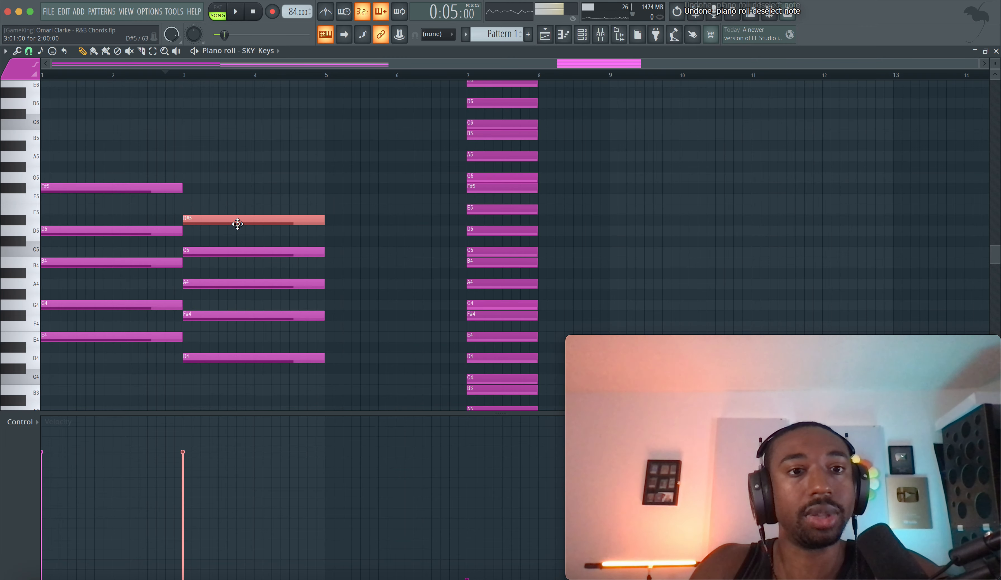
{"action": "left_click_drag", "start_coordinate": [228, 249], "coordinate": [229, 332]}
{"action": "left_click", "coordinate": [229, 334], "text": "super"}
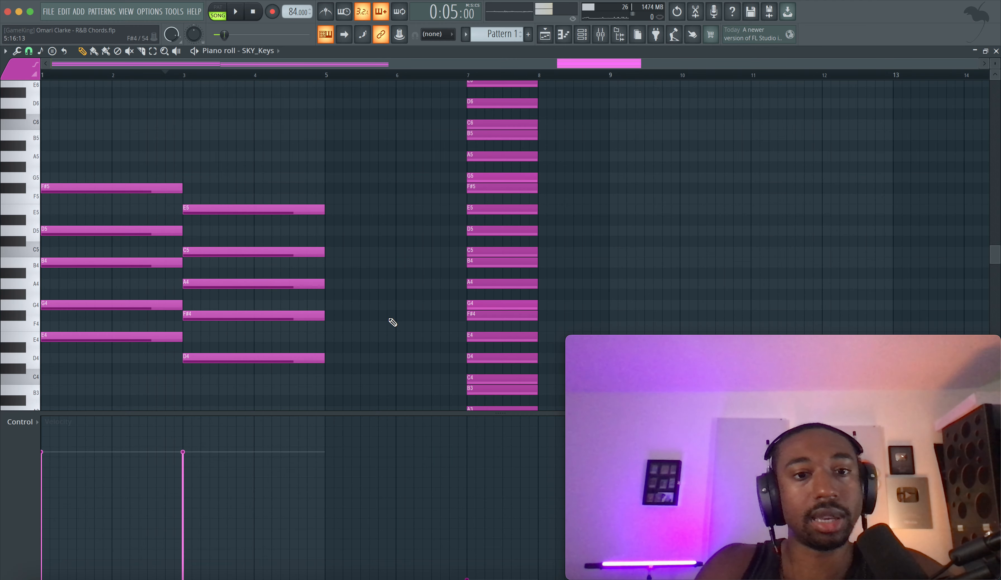
{"action": "left_click_drag", "start_coordinate": [450, 313], "coordinate": [454, 312]}
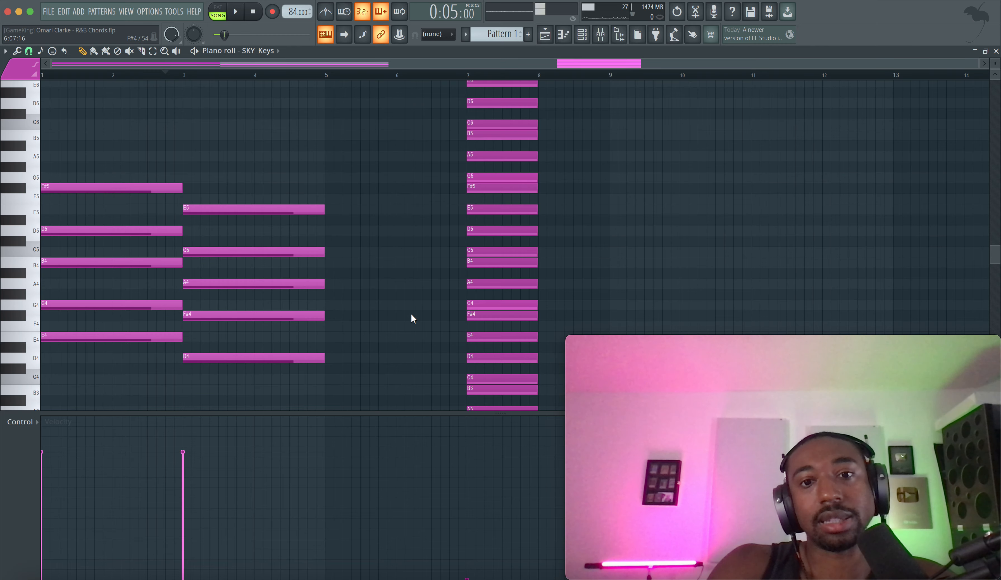
{"action": "left_click_drag", "start_coordinate": [329, 315], "coordinate": [465, 314]}
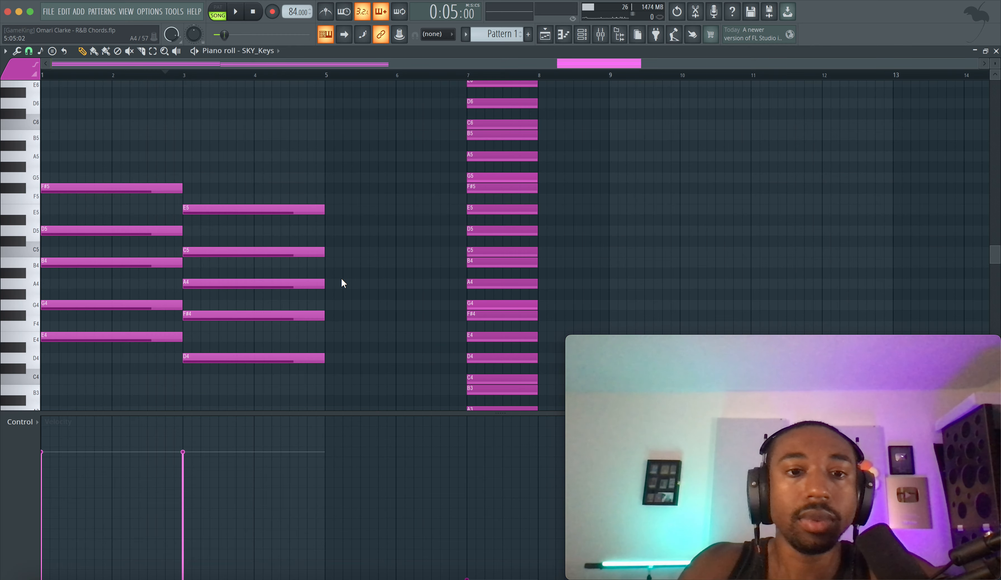
{"action": "left_click_drag", "start_coordinate": [329, 283], "coordinate": [474, 281]}
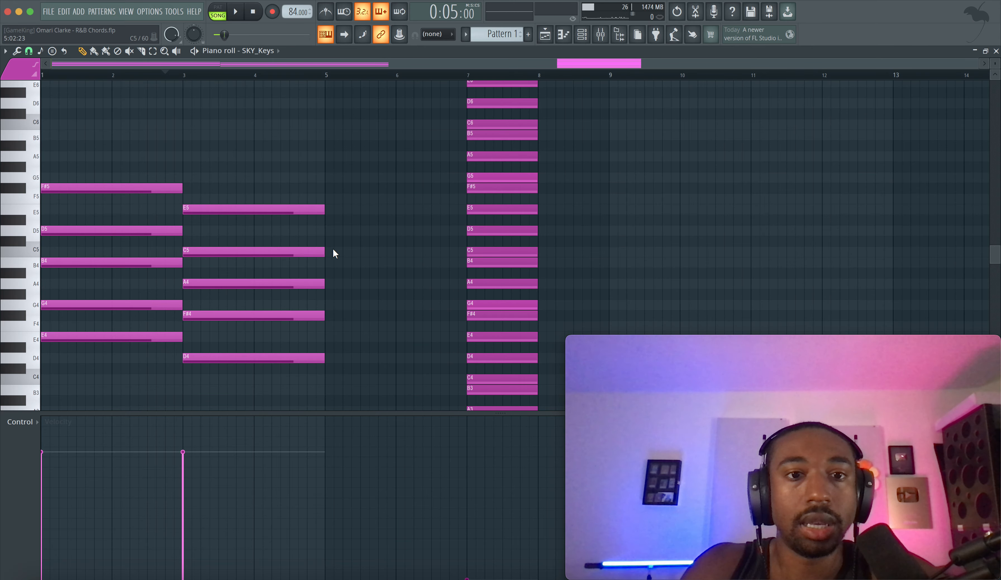
{"action": "left_click_drag", "start_coordinate": [333, 252], "coordinate": [415, 261]}
Step: Raise the F#4 note of the bar 3 chord one semitone to G4 and audition the chord change twice
{"action": "left_click_drag", "start_coordinate": [371, 314], "coordinate": [296, 316]}
{"action": "key", "text": "shift+Up"}
{"action": "key", "text": "space"}
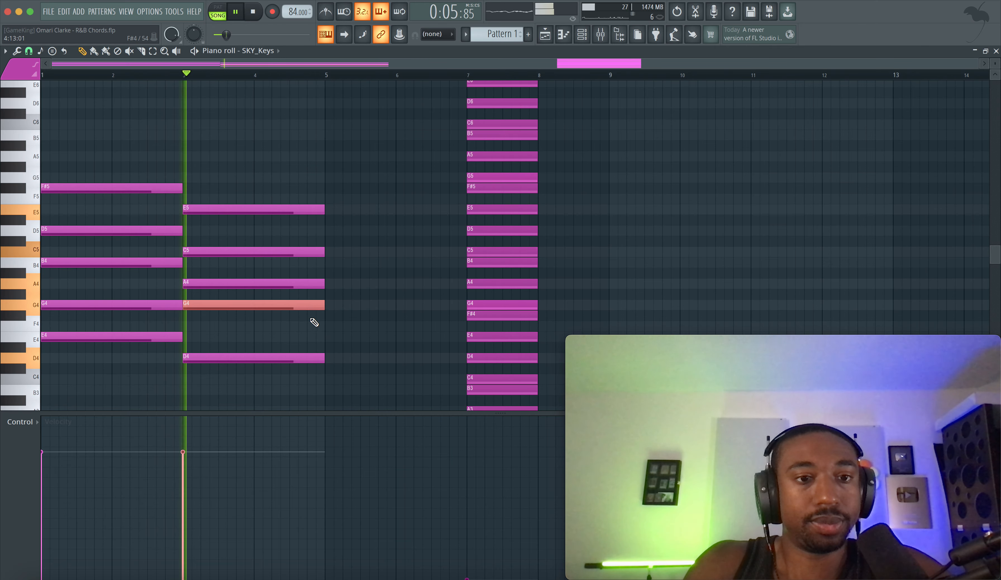
{"action": "key", "text": "space"}
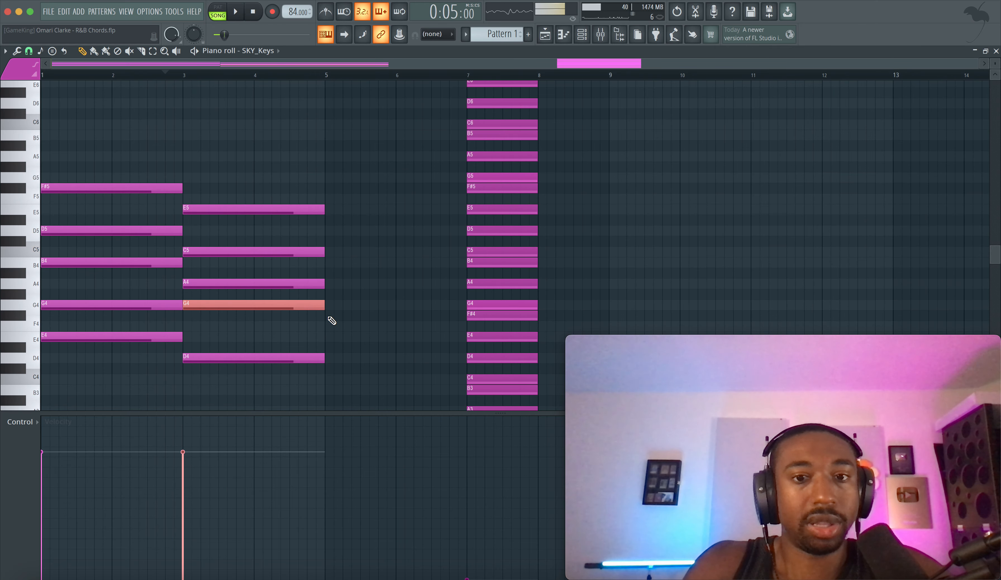
{"action": "key", "text": "shift+Down"}
{"action": "key", "text": "shift+Up"}
{"action": "key", "text": "space"}
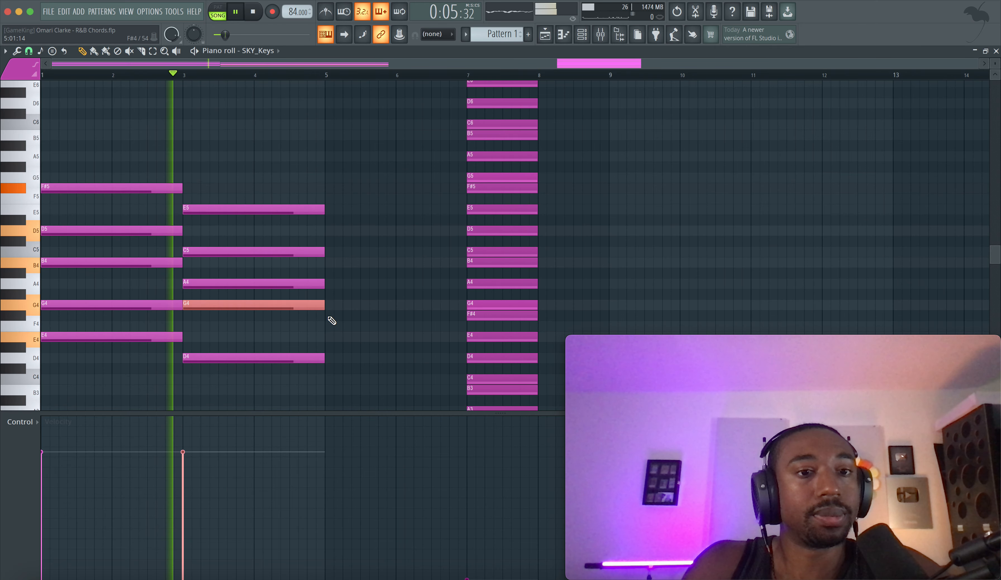
{"action": "key", "text": "space"}
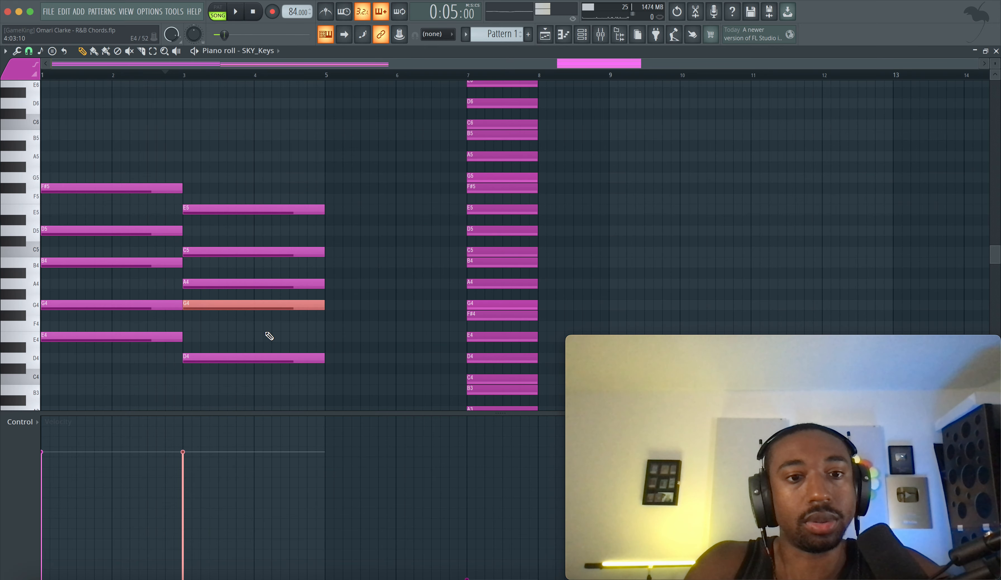
Step: Examine the intervals within the bar 3 chord by selecting its notes in groups, and replay the chord change
{"action": "left_click", "coordinate": [266, 358], "text": "ctrl+shift"}
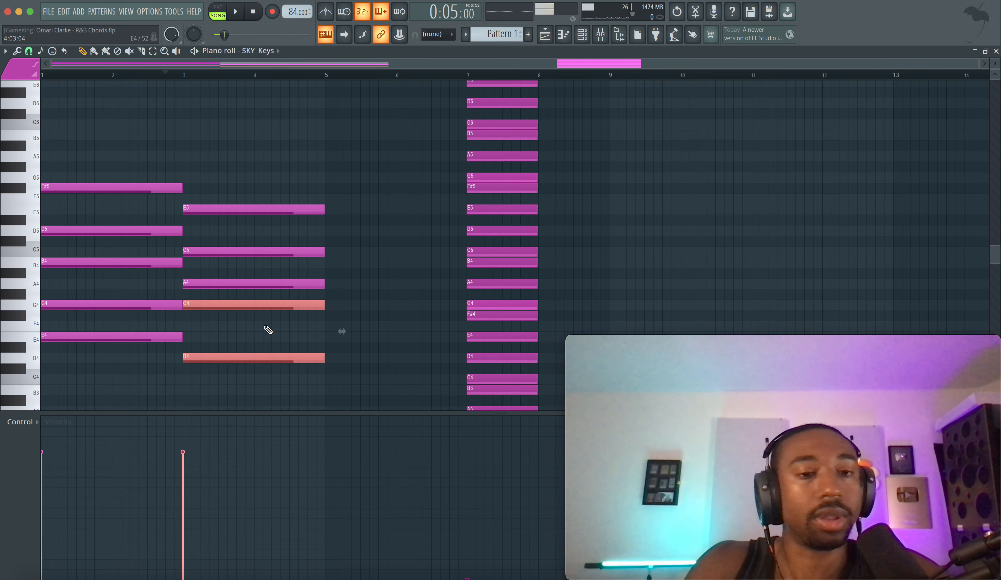
{"action": "left_click_drag", "start_coordinate": [270, 313], "coordinate": [264, 284]}
{"action": "left_click_drag", "start_coordinate": [272, 376], "coordinate": [254, 247]}
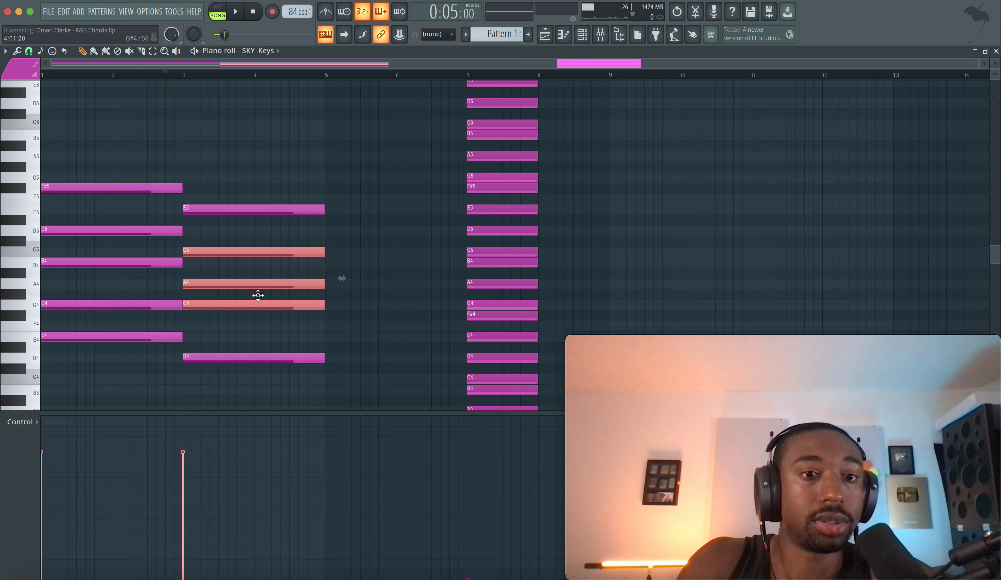
{"action": "left_click", "coordinate": [262, 254]}
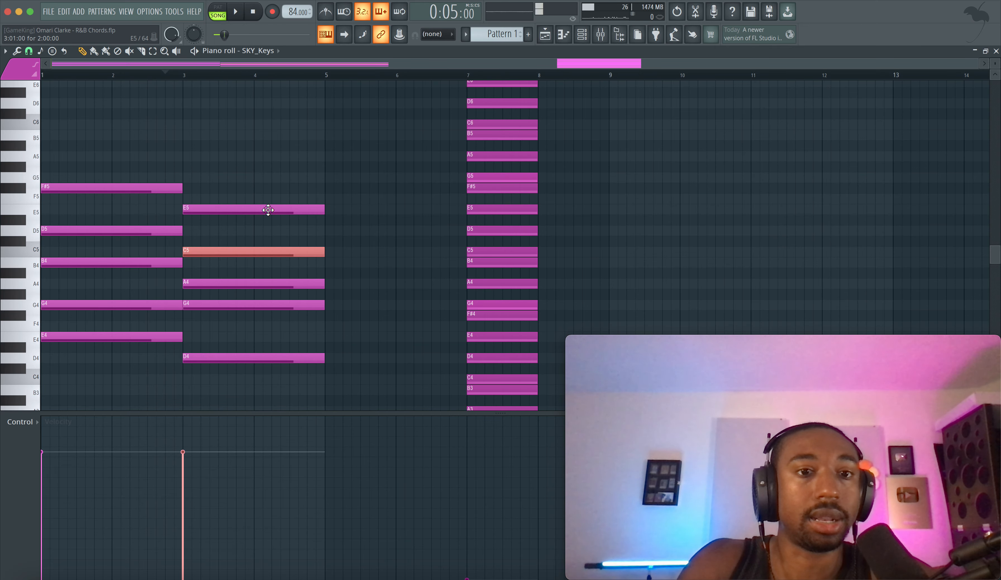
{"action": "left_click_drag", "start_coordinate": [268, 210], "coordinate": [317, 195]}
{"action": "left_click", "coordinate": [235, 305]}
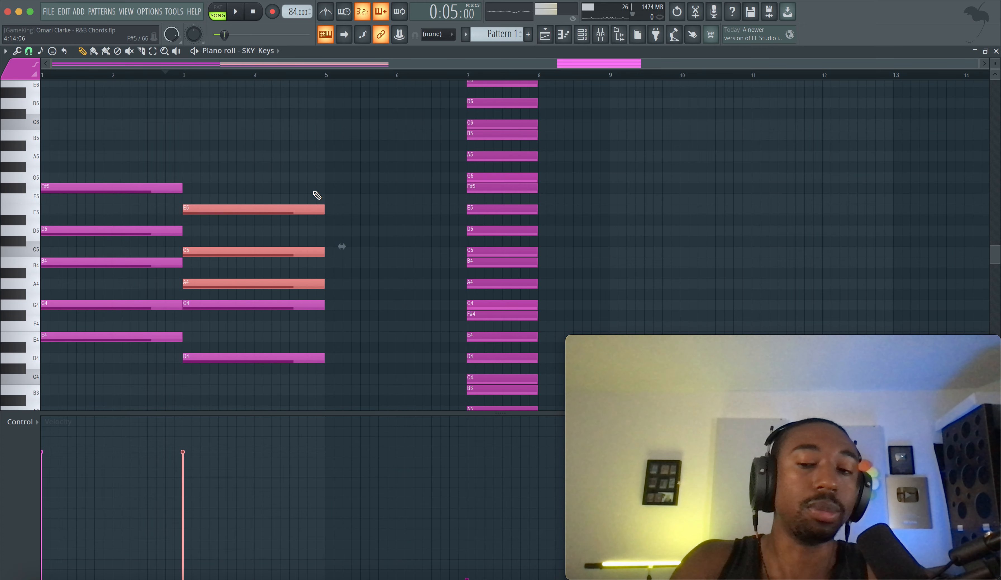
{"action": "left_click", "coordinate": [258, 303]}
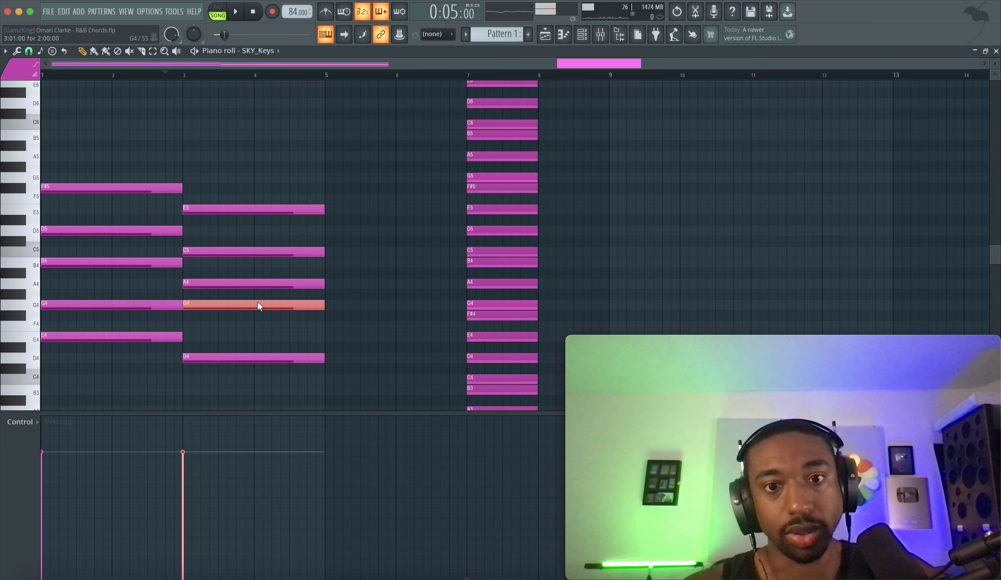
{"action": "key", "text": "space"}
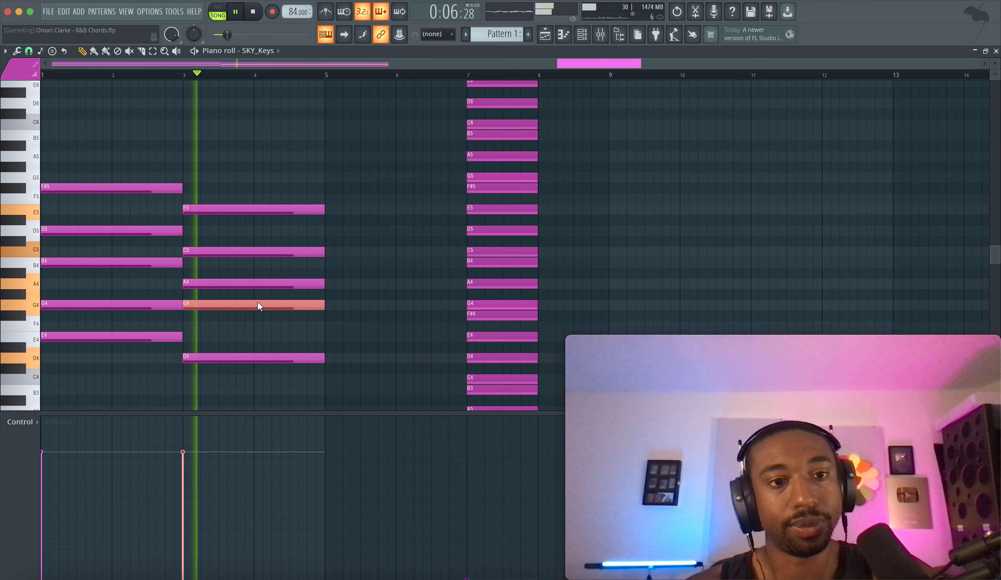
{"action": "key", "text": "space"}
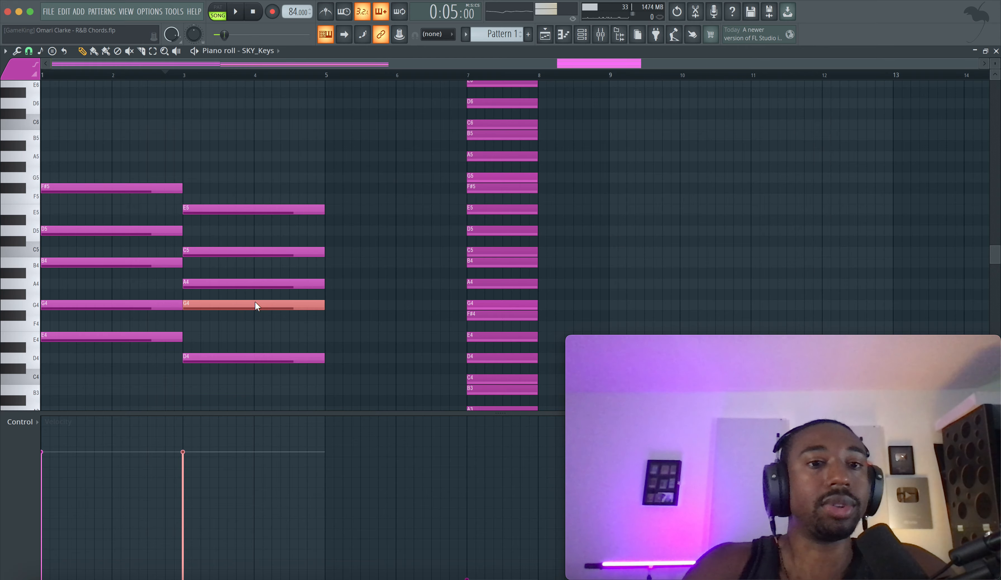
Step: Highlight the A4, C5 and E5 notes of the bar 3 chord to examine the triad they form
{"action": "left_click", "coordinate": [250, 282]}
{"action": "left_click_drag", "start_coordinate": [249, 282], "coordinate": [219, 122]}
{"action": "left_click", "coordinate": [205, 281]}
{"action": "left_click_drag", "start_coordinate": [206, 281], "coordinate": [215, 168]}
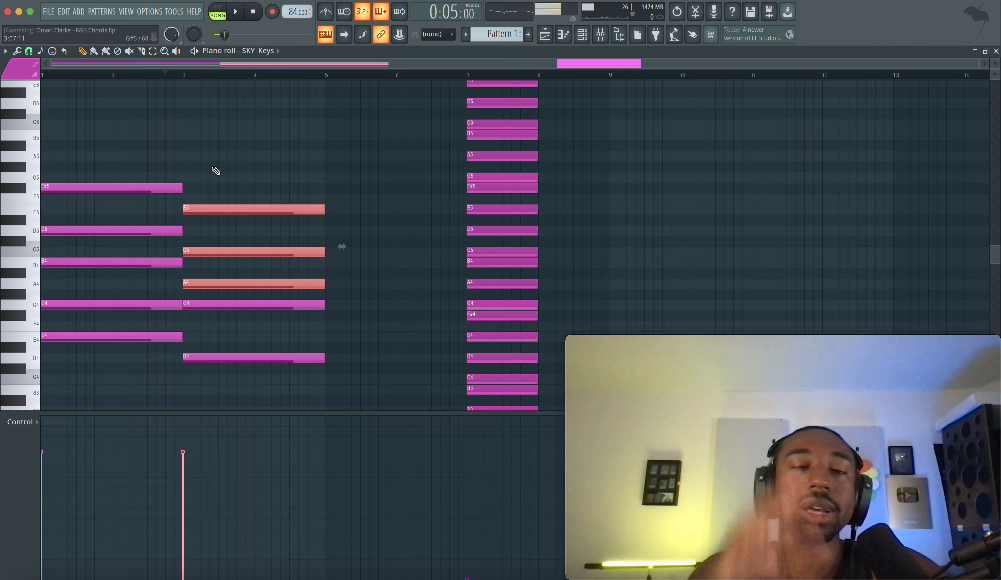
{"action": "left_click", "coordinate": [218, 174]}
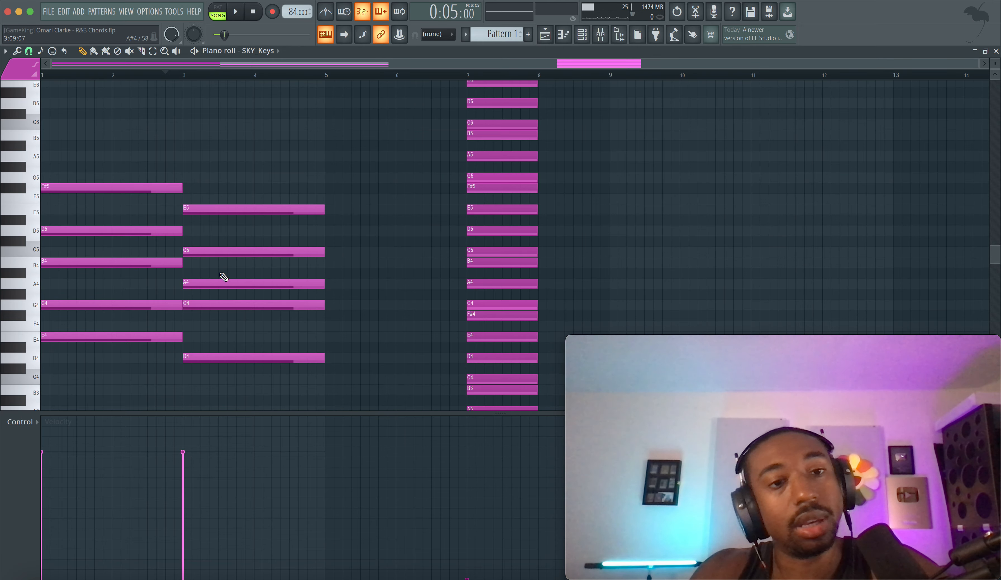
{"action": "left_click", "coordinate": [219, 280]}
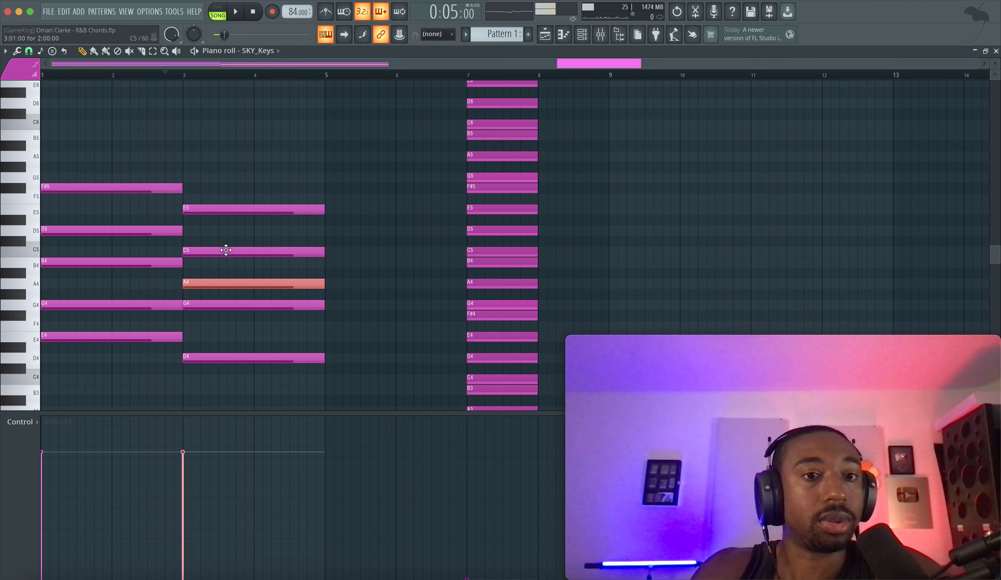
{"action": "left_click_drag", "start_coordinate": [231, 197], "coordinate": [226, 172]}
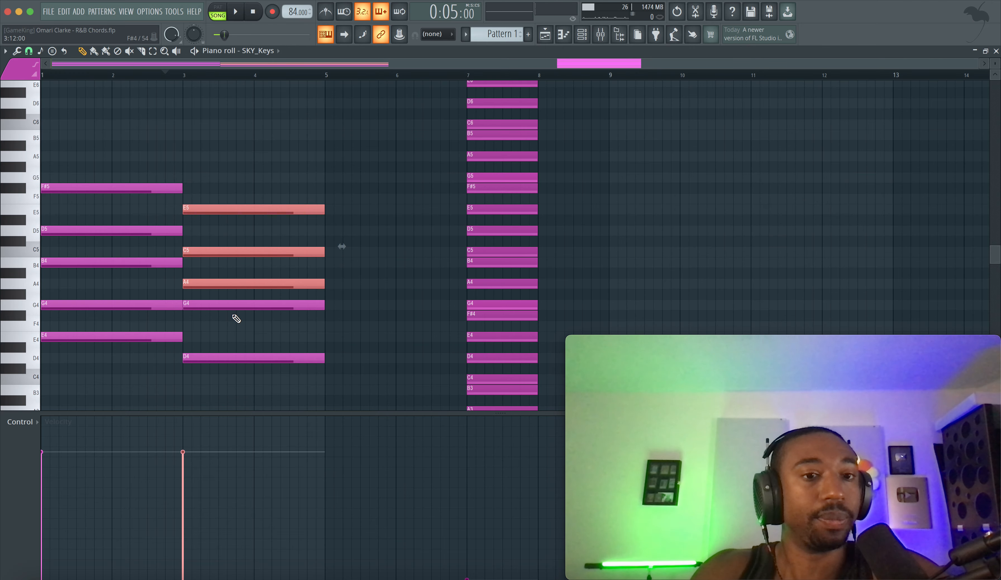
Step: Move the D4 and G4 notes of the bar 3 chord up one octave to D5 and G5
{"action": "left_click_drag", "start_coordinate": [223, 301], "coordinate": [223, 368]}
{"action": "key", "text": "ctrl+Up"}
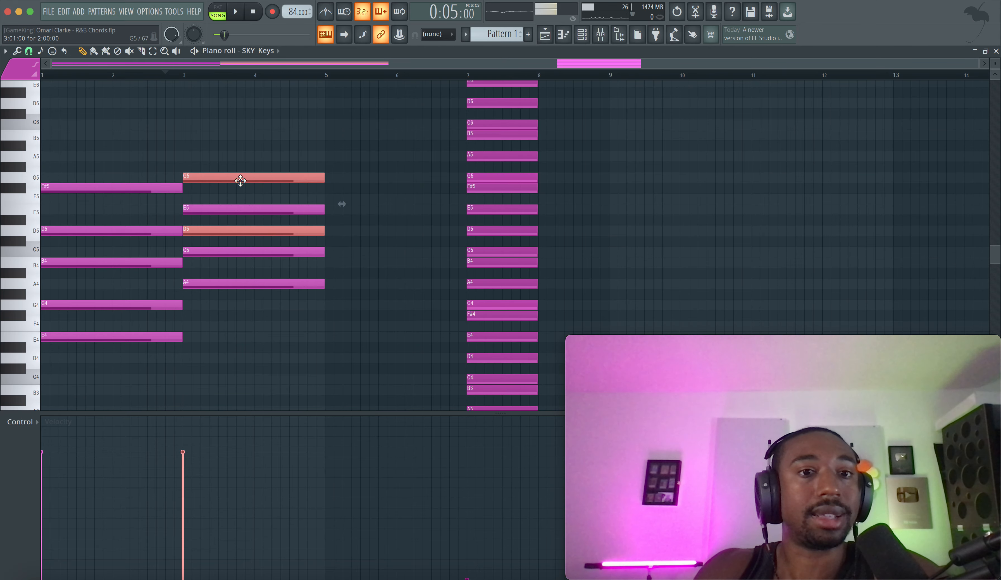
Step: Try the D5 note of the bar 3 chord an octave higher at D6, audition the change, and return it to D5
{"action": "left_click", "coordinate": [245, 231]}
{"action": "key", "text": "ctrl+Up"}
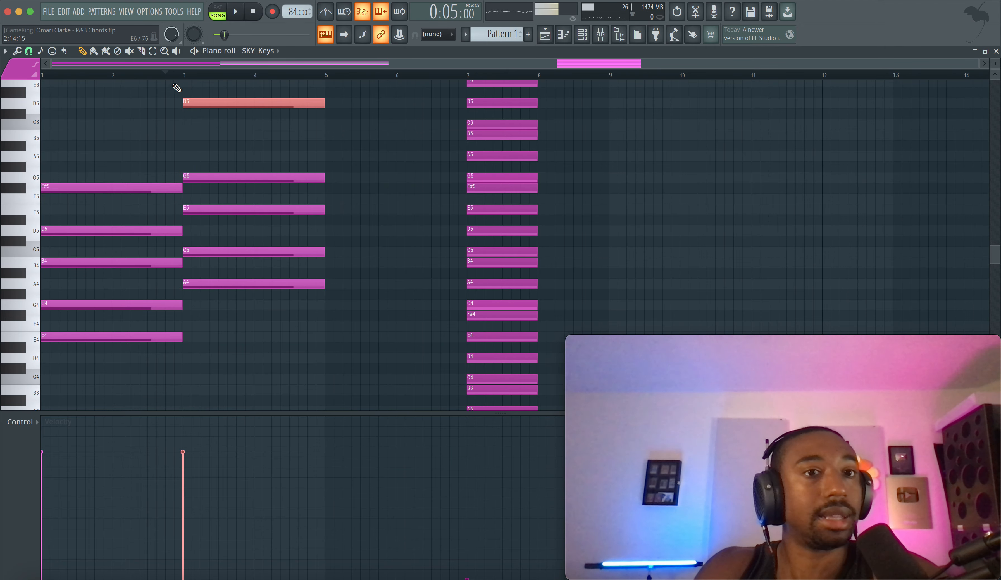
{"action": "key", "text": "space"}
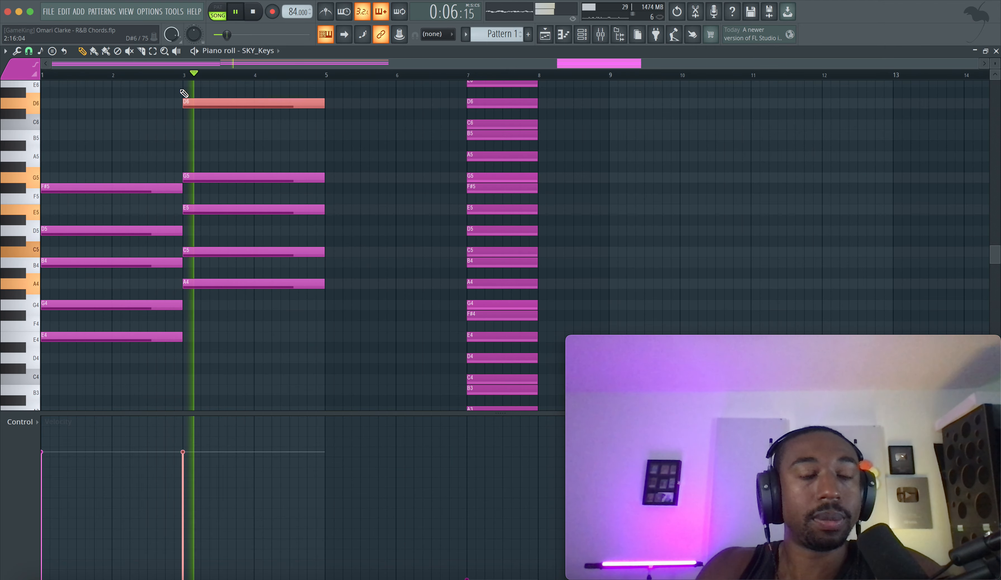
{"action": "key", "text": "space"}
{"action": "key", "text": "ctrl+Down"}
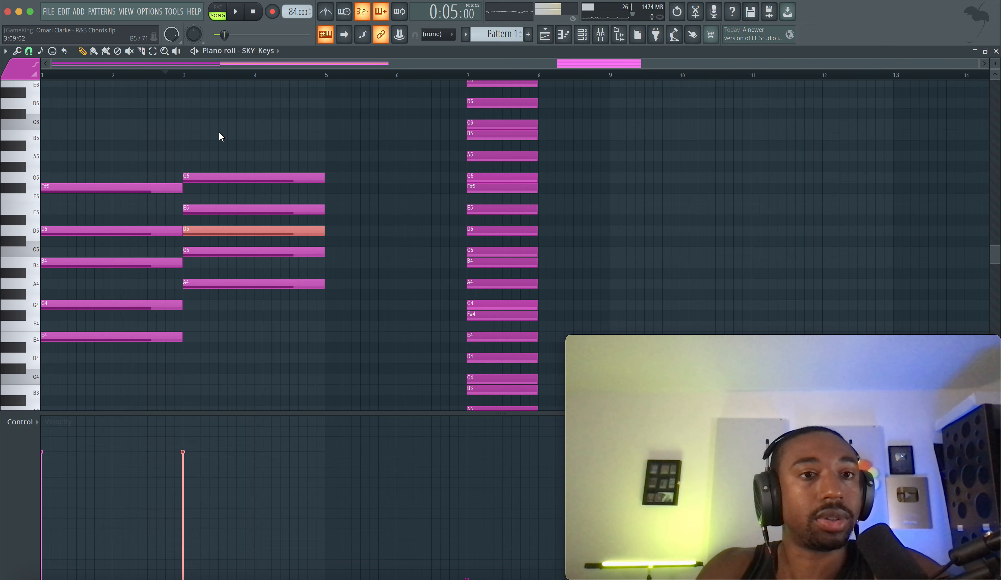
Step: Audition the change into the revoiced bar 3 chord several times and reset the song position to the start
{"action": "key", "text": "space"}
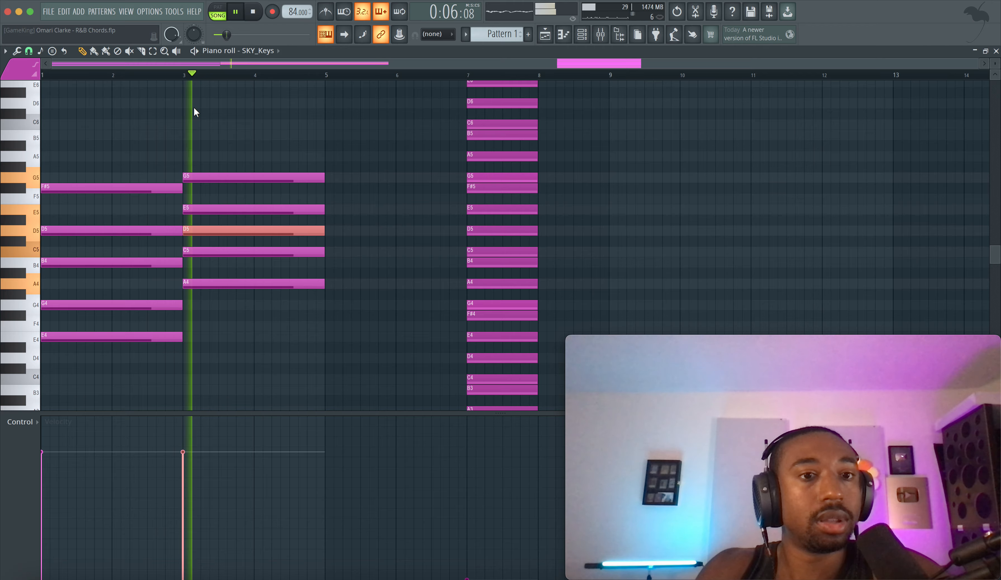
{"action": "key", "text": "space"}
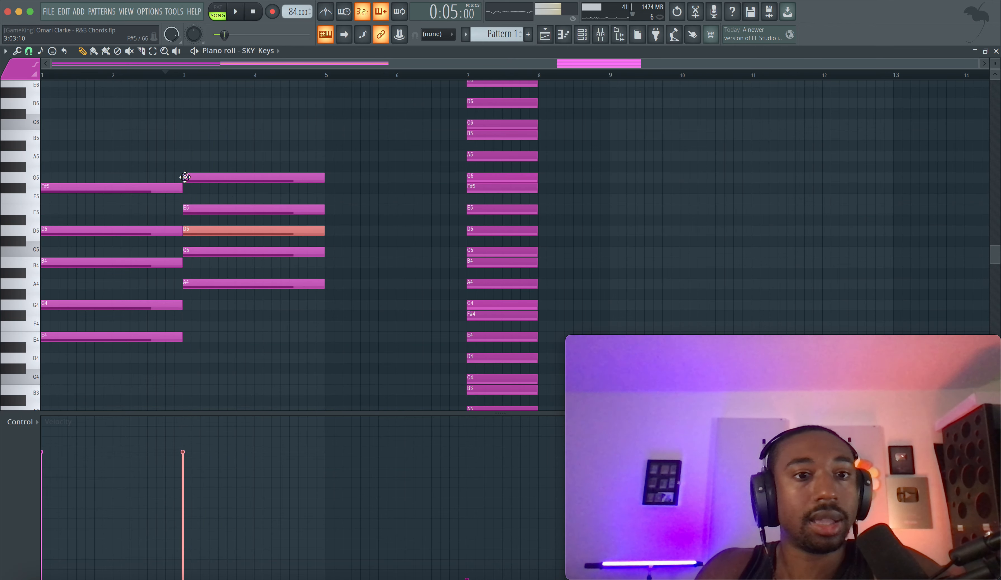
{"action": "key", "text": "space"}
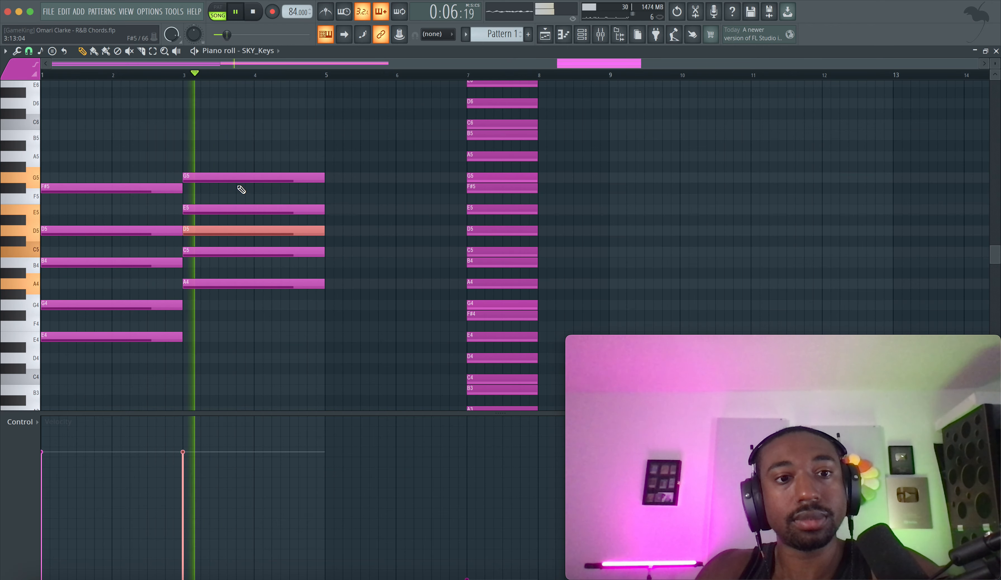
{"action": "left_click", "coordinate": [254, 14]}
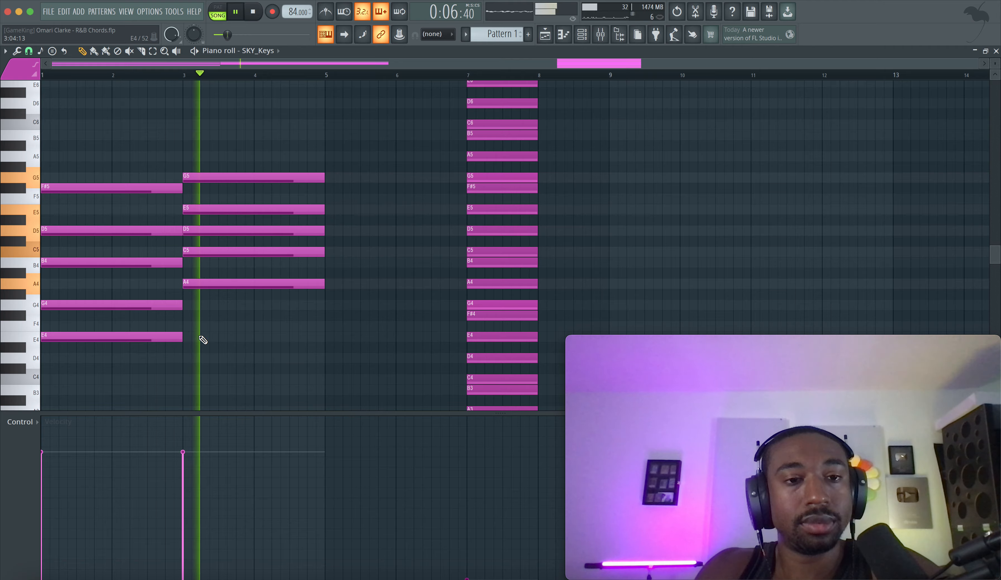
{"action": "key", "text": "space"}
Step: Duplicate the A4 note of the bar 3 chord one octave lower at A3 and play both chords from the start
{"action": "left_click", "coordinate": [219, 279]}
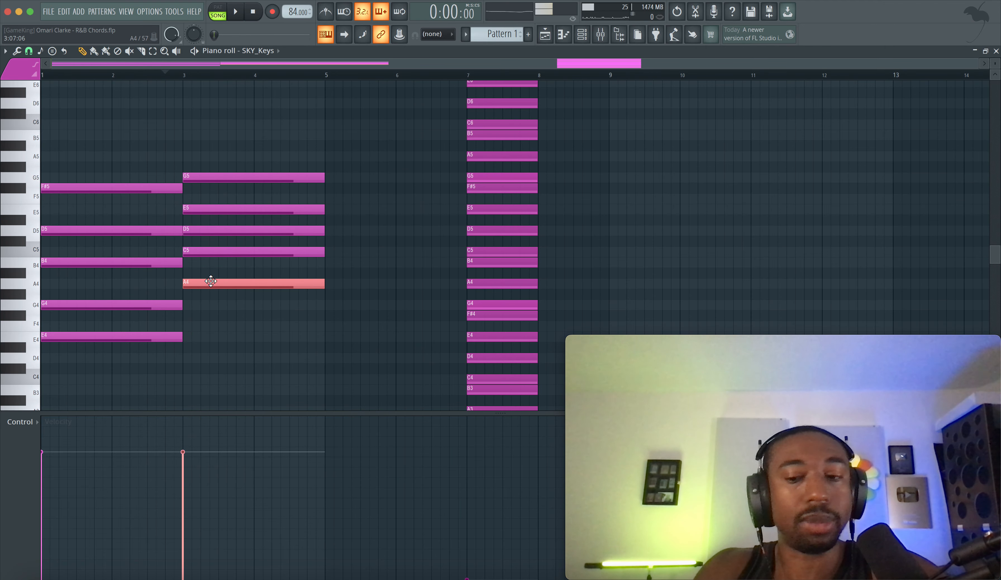
{"action": "key", "text": "super+v"}
{"action": "key", "text": "super+Down"}
{"action": "right_click", "coordinate": [210, 308]}
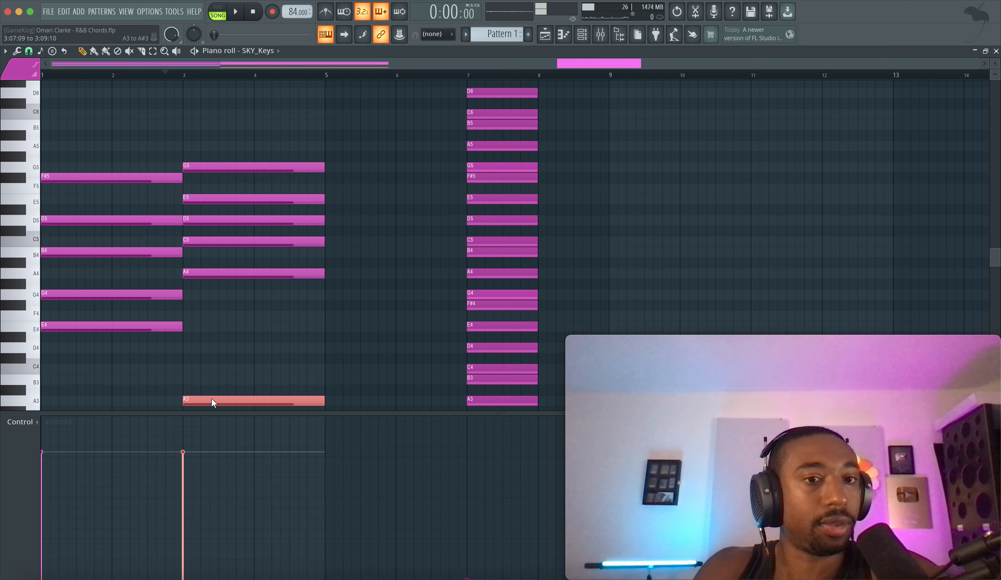
{"action": "key", "text": "space"}
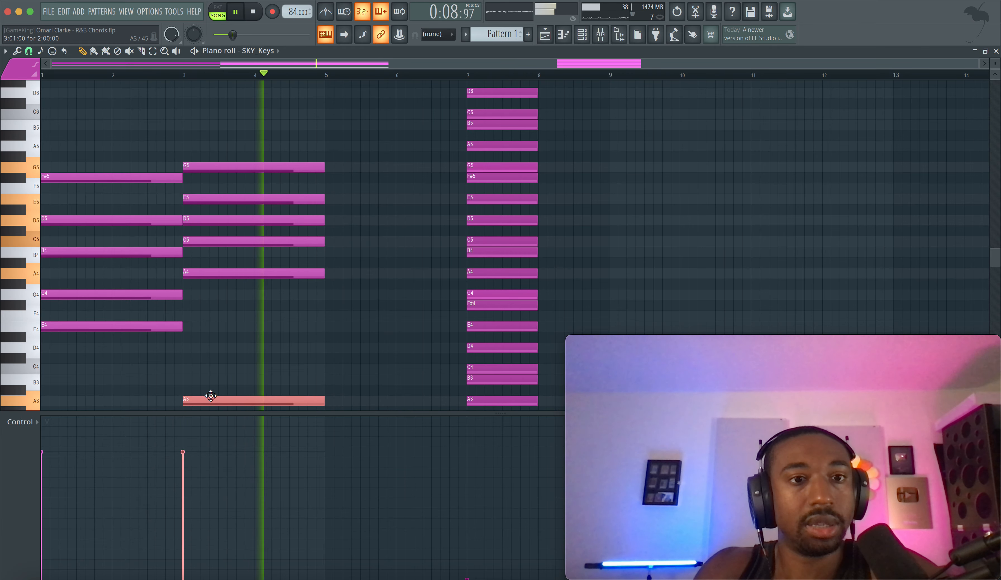
{"action": "key", "text": "space"}
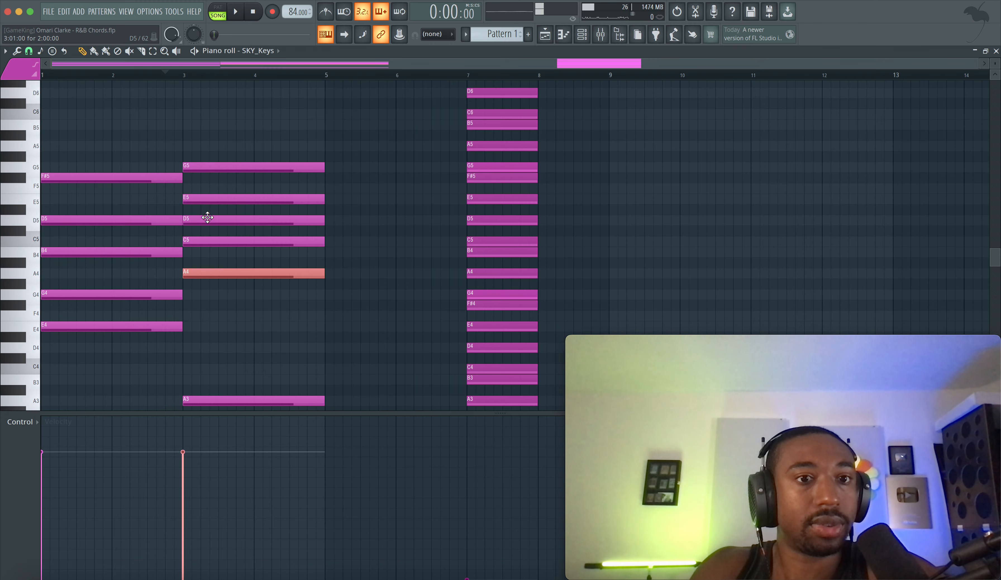
Step: Raise the low A3 note of the bar 3 chord seven semitones to E4, deselect it, and play the chords from the start
{"action": "left_click", "coordinate": [210, 400]}
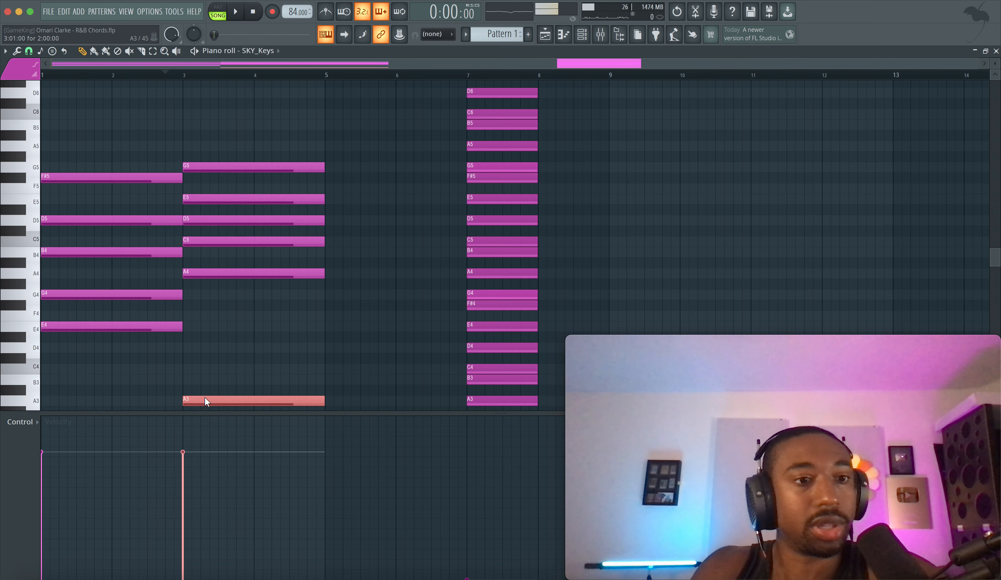
{"action": "key", "text": "shift+Up"}
{"action": "key", "text": "shift+Up"}
{"action": "key", "text": "shift+Up"}
{"action": "key", "text": "shift+Up"}
{"action": "key", "text": "shift+Up"}
{"action": "key", "text": "shift+Up"}
{"action": "key", "text": "shift+Up"}
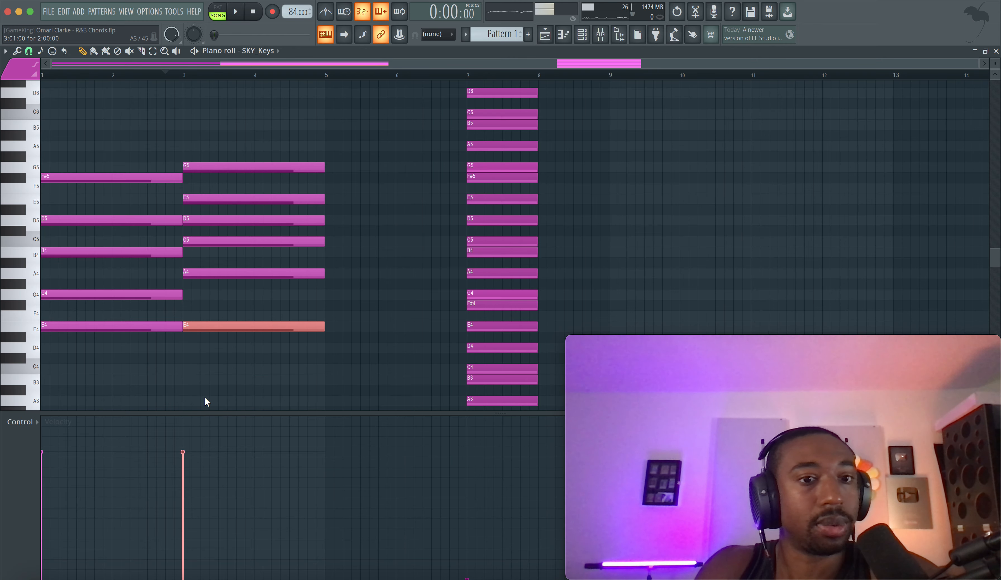
{"action": "left_click_drag", "start_coordinate": [177, 340], "coordinate": [211, 324]}
{"action": "left_click", "coordinate": [208, 350], "text": "super"}
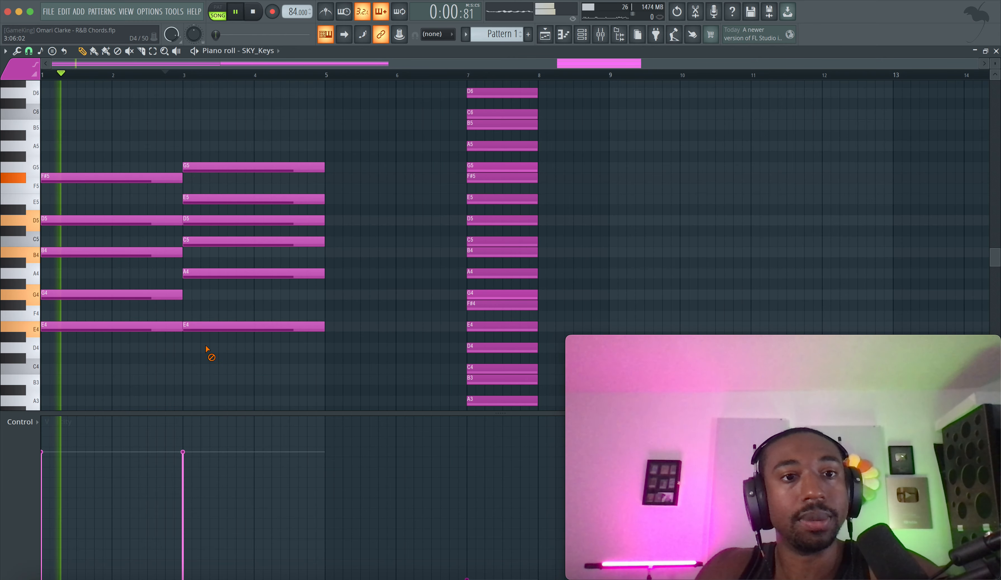
Step: Mark the two E notes of the bar 3 chord, stop playback, and return its low note to A3
{"action": "left_click", "coordinate": [202, 201], "text": "super"}
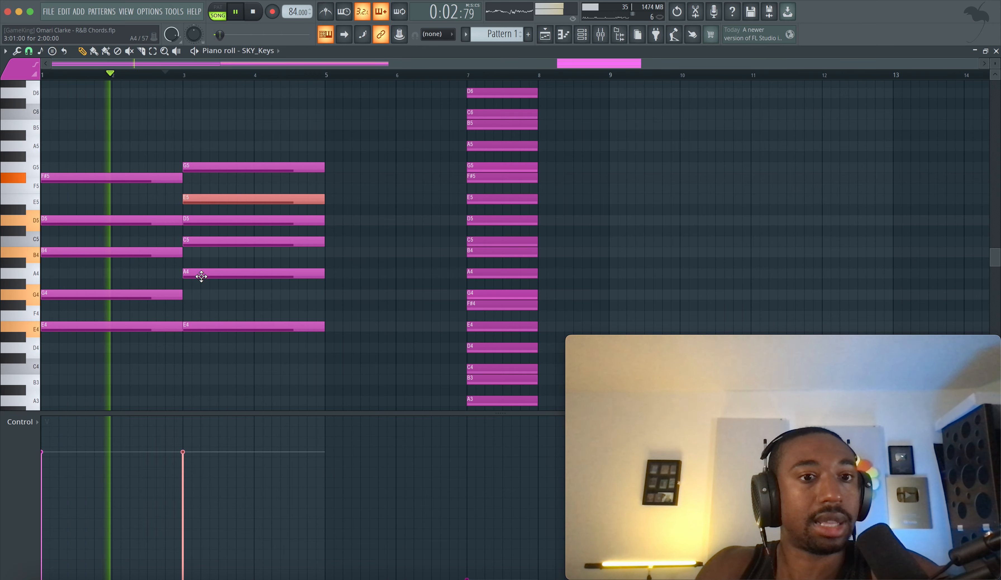
{"action": "left_click", "coordinate": [215, 326], "text": "super"}
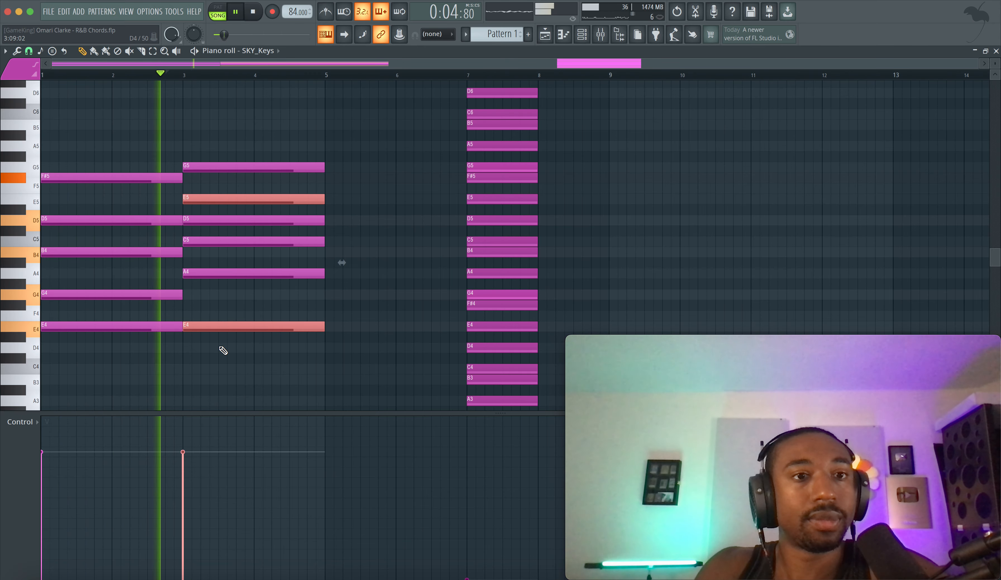
{"action": "key", "text": "space"}
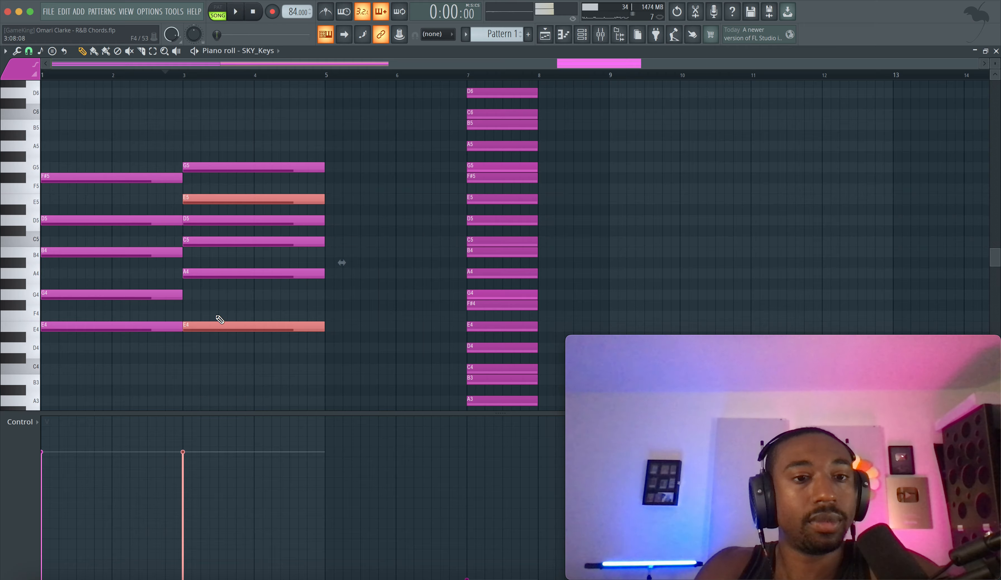
{"action": "right_click", "coordinate": [217, 324]}
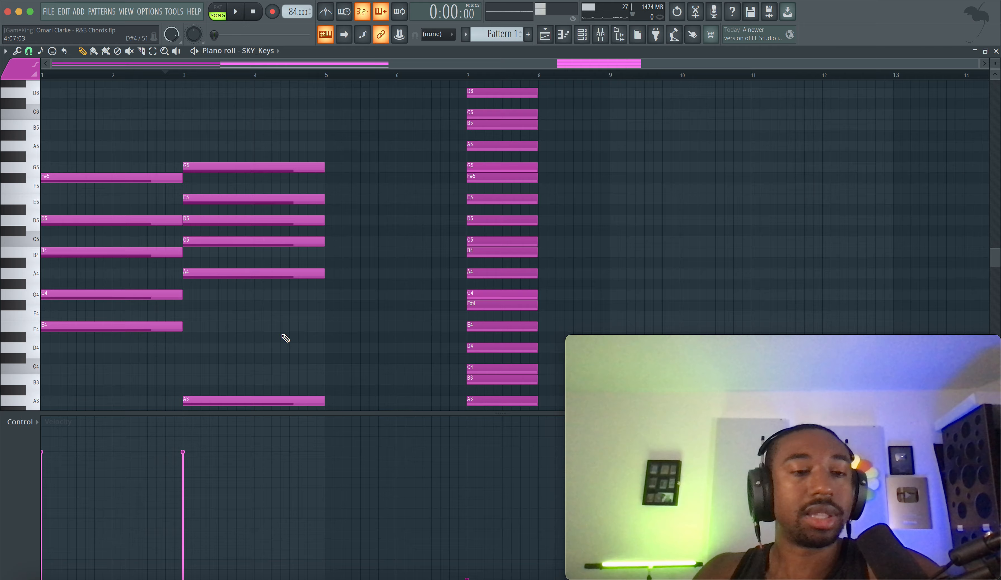
Step: Audition the two chords from the start with the low A3 note under the bar 3 chord
{"action": "scroll", "coordinate": [285, 338], "scroll_direction": "down", "scroll_amount": 3}
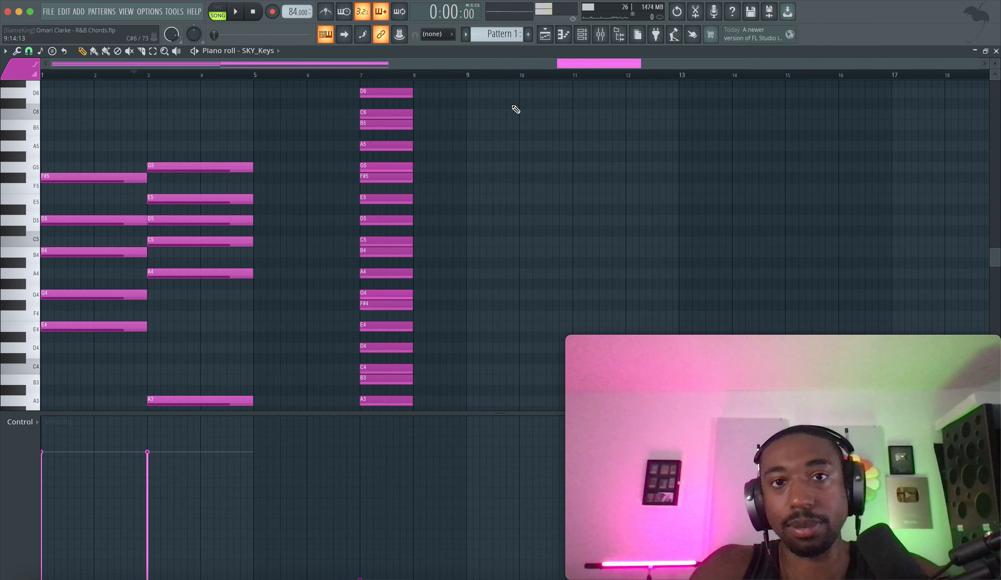
{"action": "scroll", "coordinate": [208, 189], "scroll_direction": "down", "scroll_amount": 3}
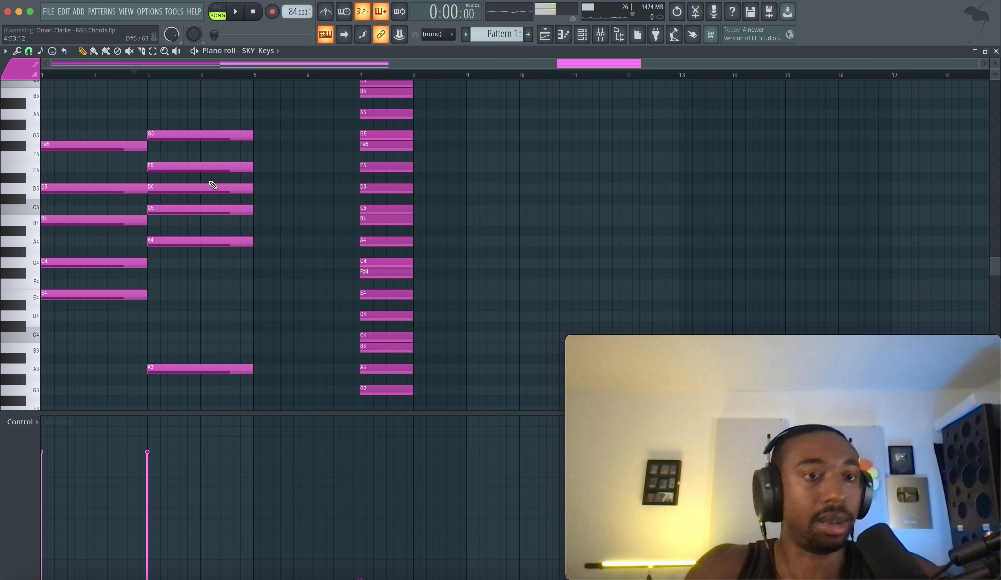
{"action": "key", "text": "space"}
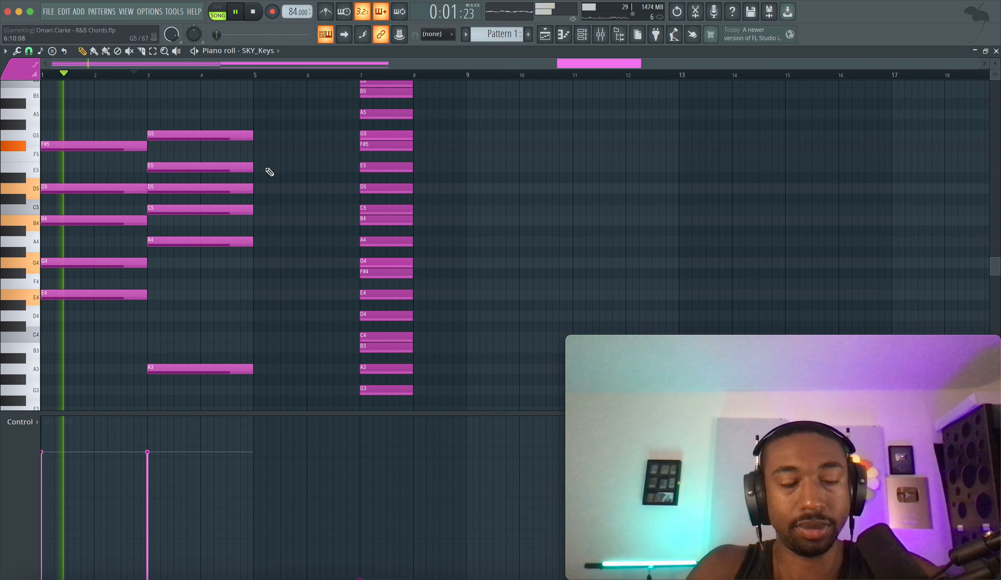
{"action": "key", "text": "space"}
{"action": "scroll", "coordinate": [103, 267], "scroll_direction": "up", "scroll_amount": 3}
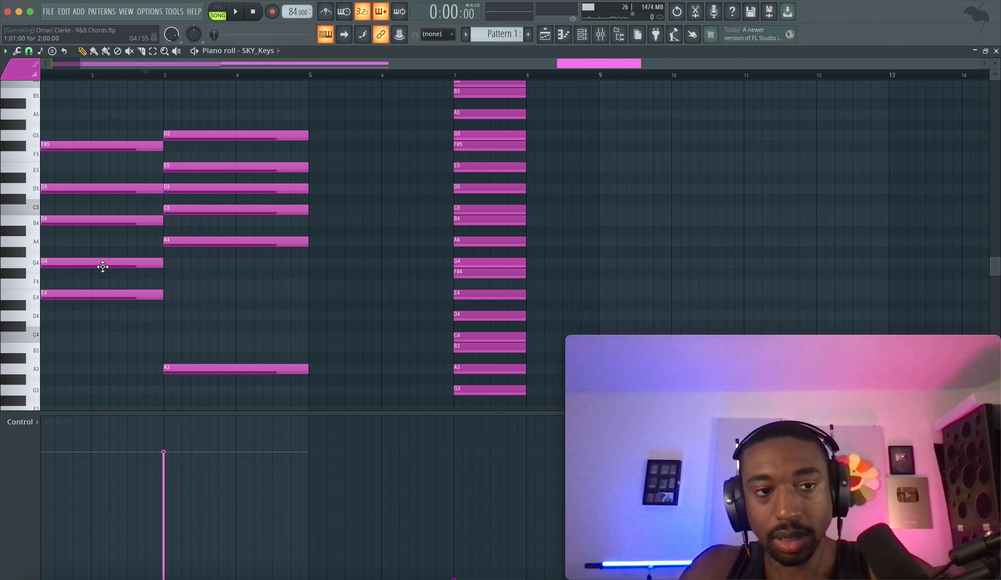
{"action": "key", "text": "space"}
Step: Glance at the mixer during playback, close it, and replay both chords from the start
{"action": "left_click", "coordinate": [608, 35]}
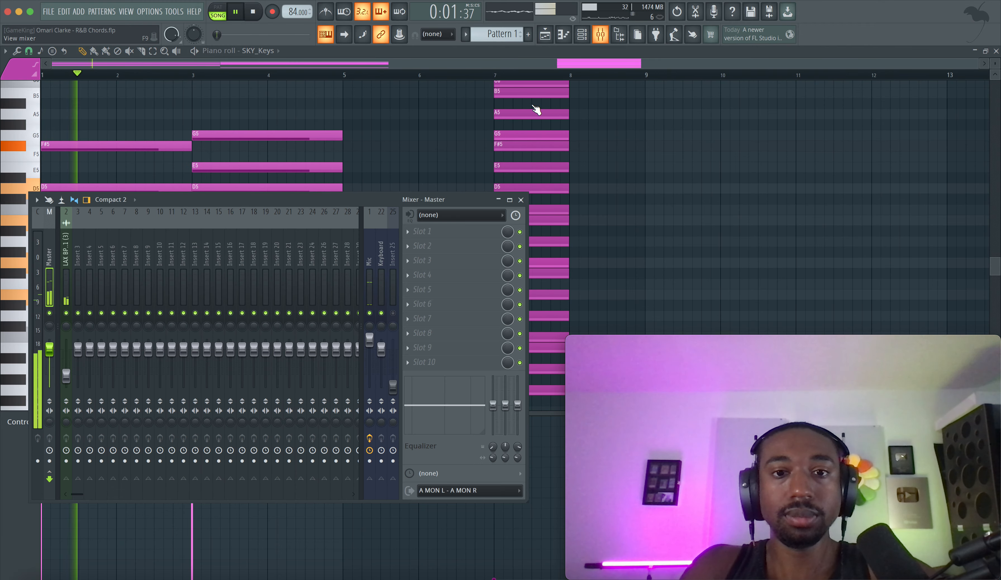
{"action": "key", "text": "F9"}
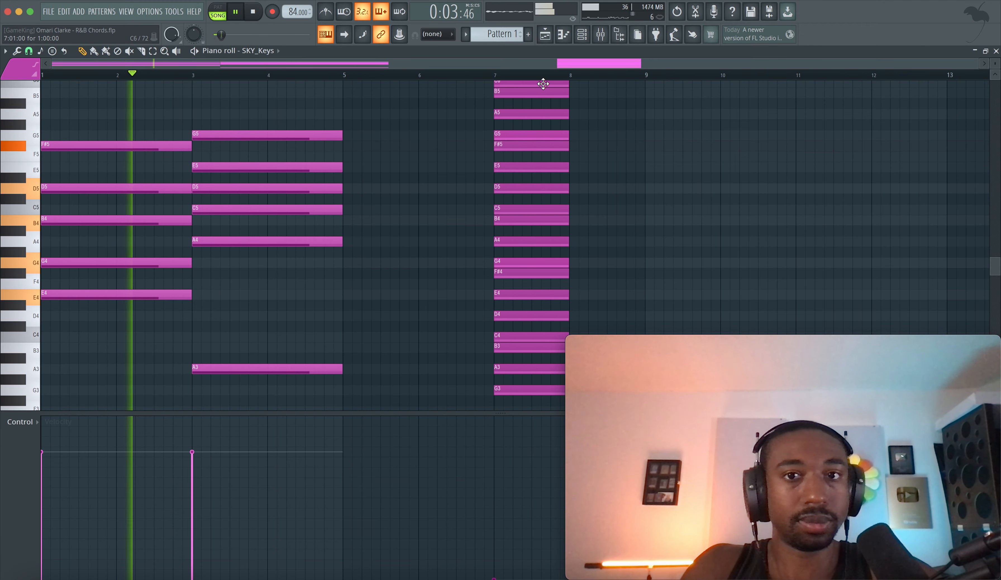
{"action": "left_click", "coordinate": [581, 35]}
{"action": "right_click", "coordinate": [444, 215]}
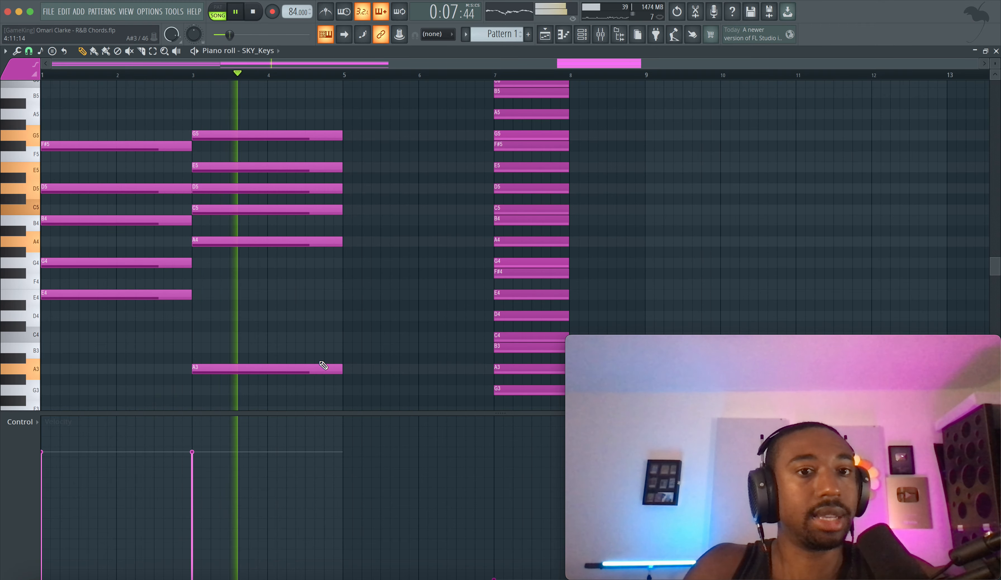
{"action": "key", "text": "space"}
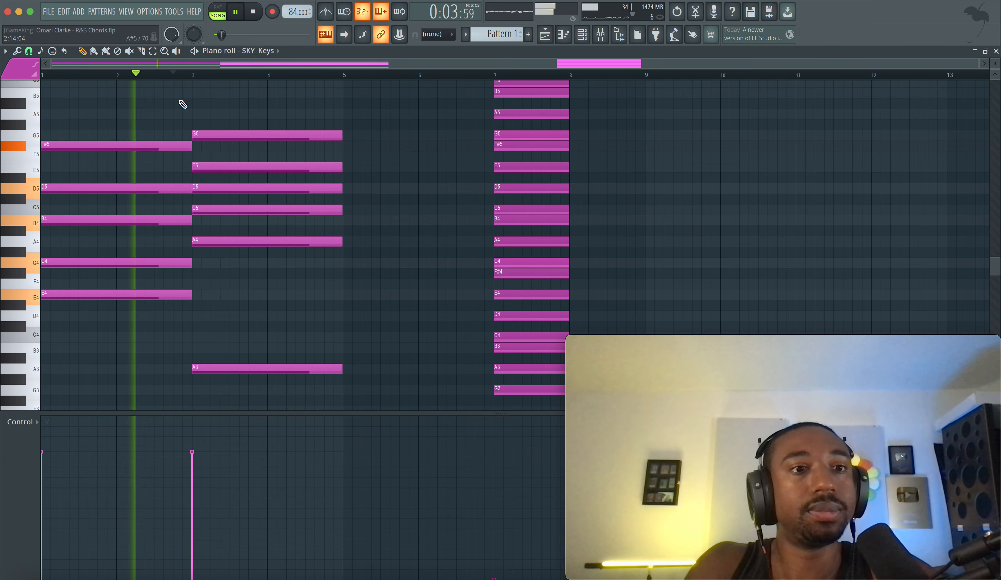
{"action": "scroll", "coordinate": [277, 257], "scroll_direction": "down", "scroll_amount": 3}
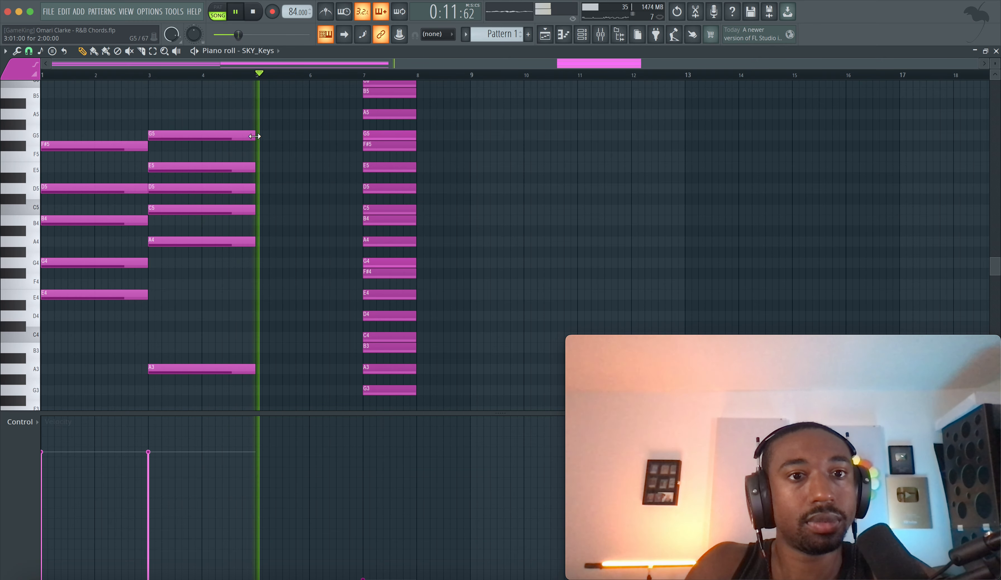
Step: Mark the timeline from bar 1 to bar 5 as the loop region and play both chords with the metronome
{"action": "left_click_drag", "start_coordinate": [250, 77], "coordinate": [42, 74]}
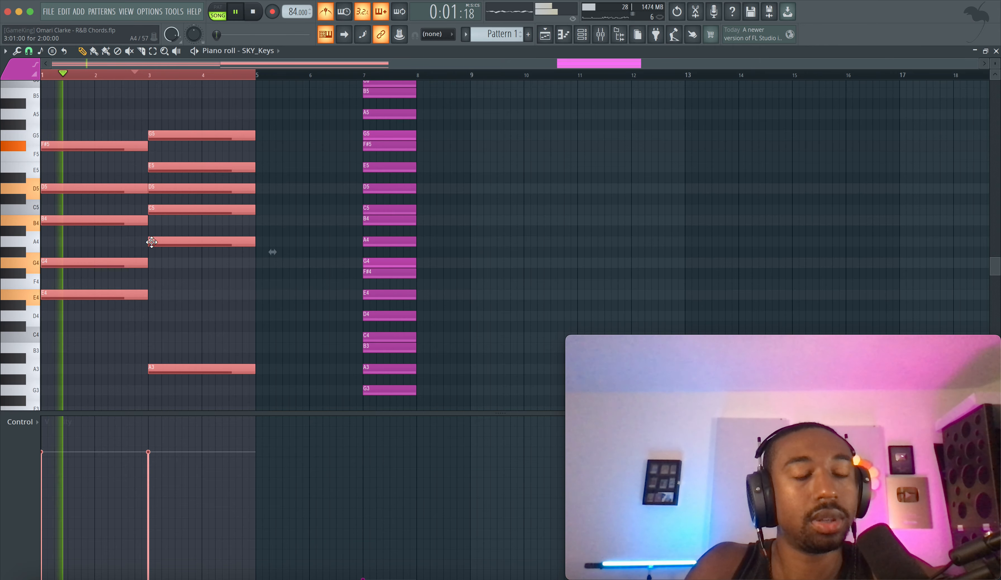
{"action": "left_click_drag", "start_coordinate": [120, 319], "coordinate": [113, 142]}
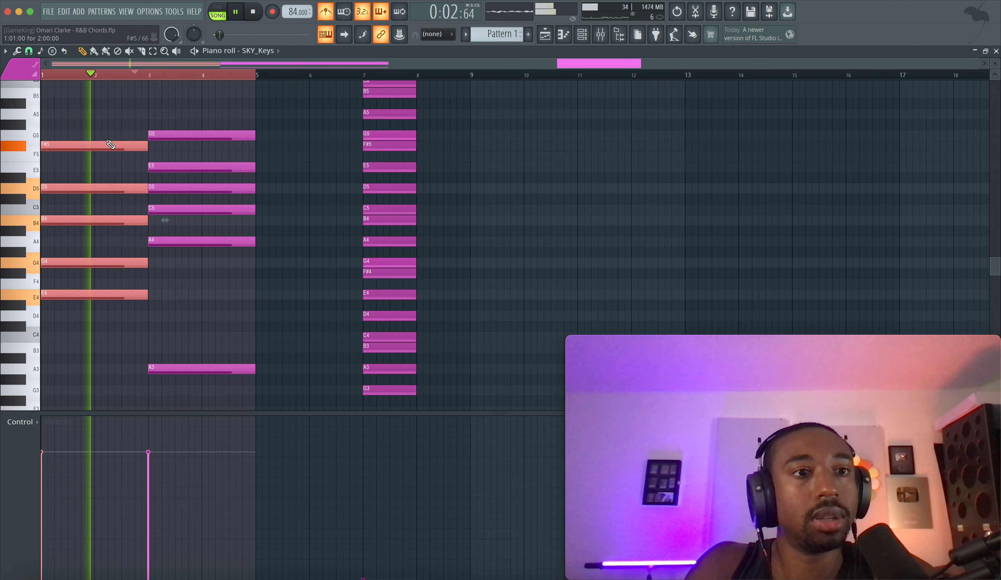
{"action": "right_click", "coordinate": [121, 123]}
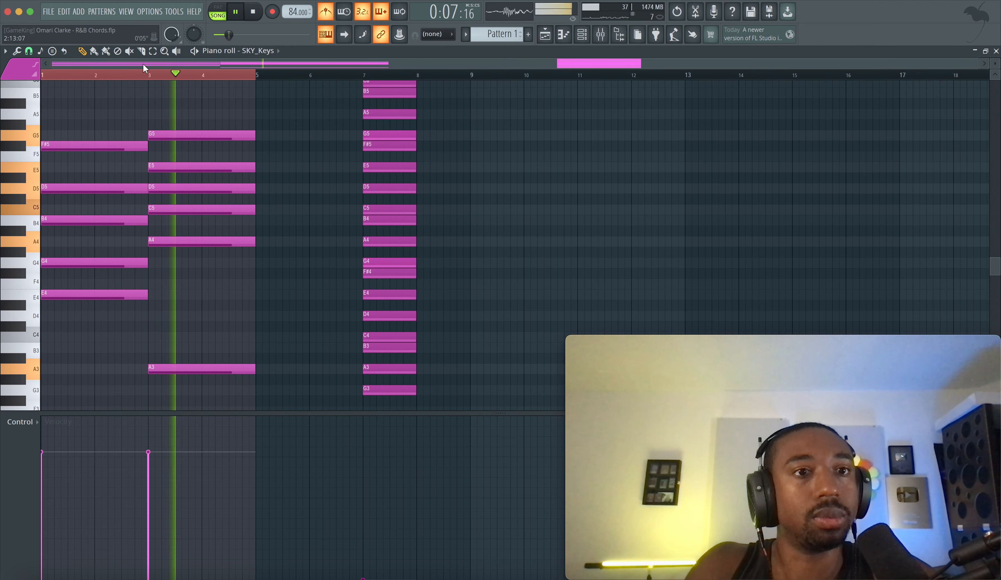
Step: Activate the Slice tool, stop playback, and set the piano roll snap to 1/4 beat
{"action": "scroll", "coordinate": [266, 121], "scroll_direction": "up", "scroll_amount": 2, "text": "ctrl"}
{"action": "scroll", "coordinate": [239, 131], "scroll_direction": "up", "scroll_amount": 1, "text": "ctrl"}
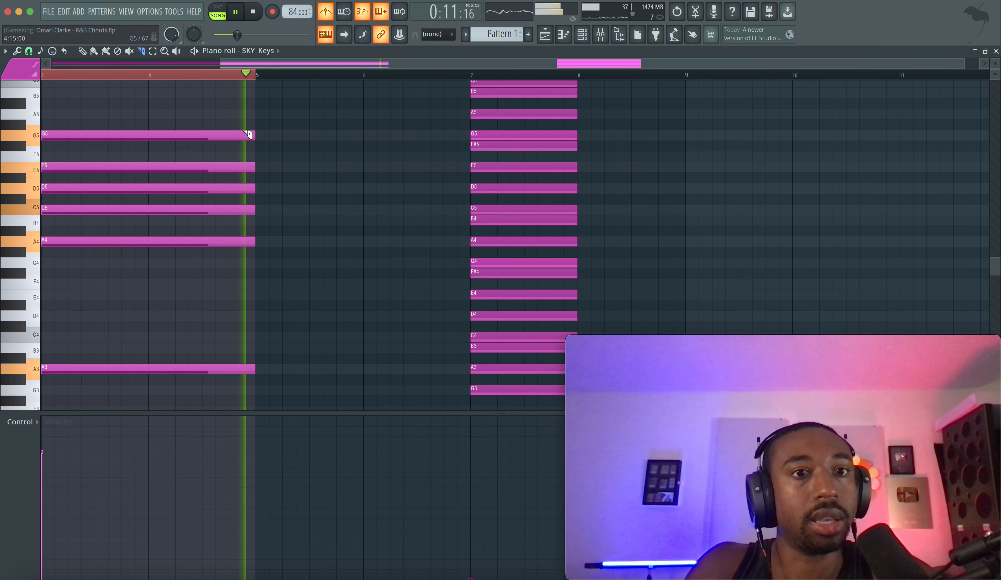
{"action": "key", "text": "space"}
{"action": "left_click", "coordinate": [29, 52]}
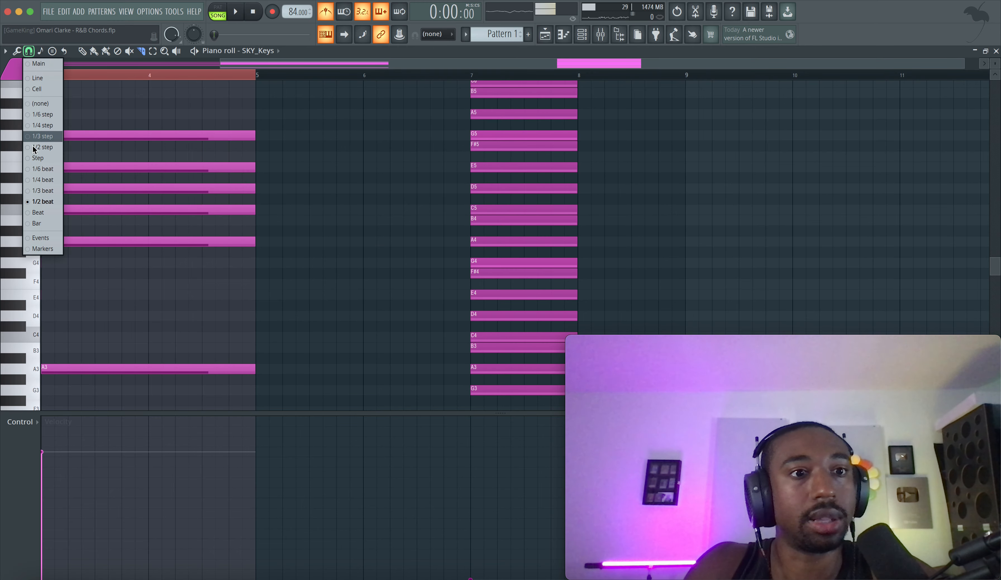
{"action": "left_click", "coordinate": [39, 179]}
Step: Play the second chord from bar 3 against the metronome to find where to cut it
{"action": "left_click", "coordinate": [103, 77]}
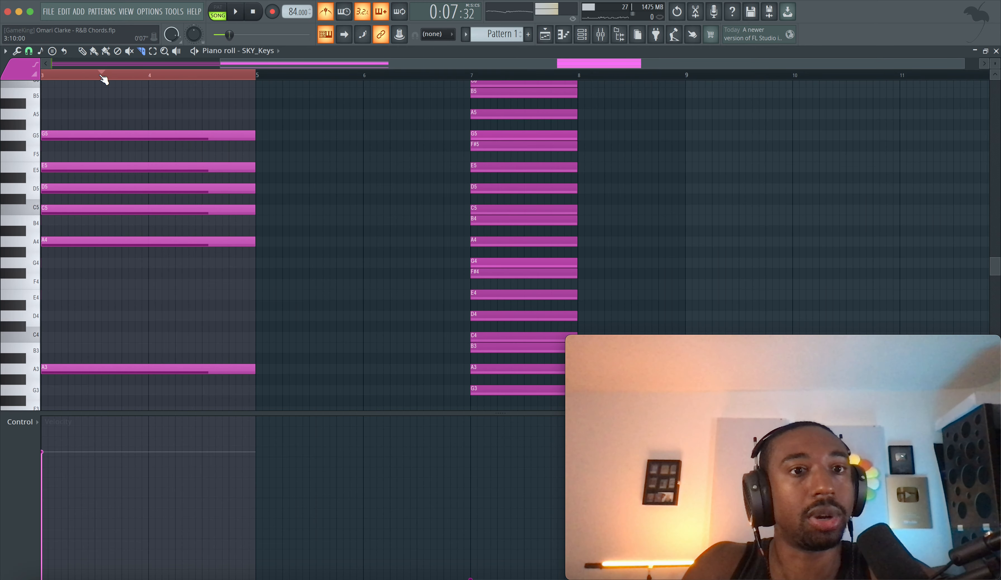
{"action": "key", "text": "space"}
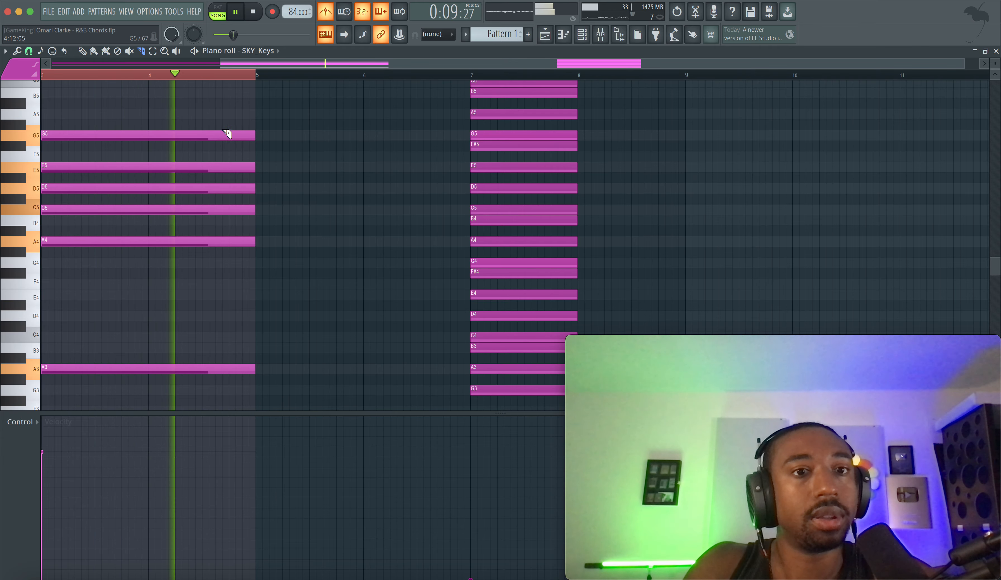
{"action": "key", "text": "space"}
{"action": "scroll", "coordinate": [109, 98], "scroll_direction": "left", "scroll_amount": 1}
{"action": "left_click", "coordinate": [97, 76]}
{"action": "key", "text": "space"}
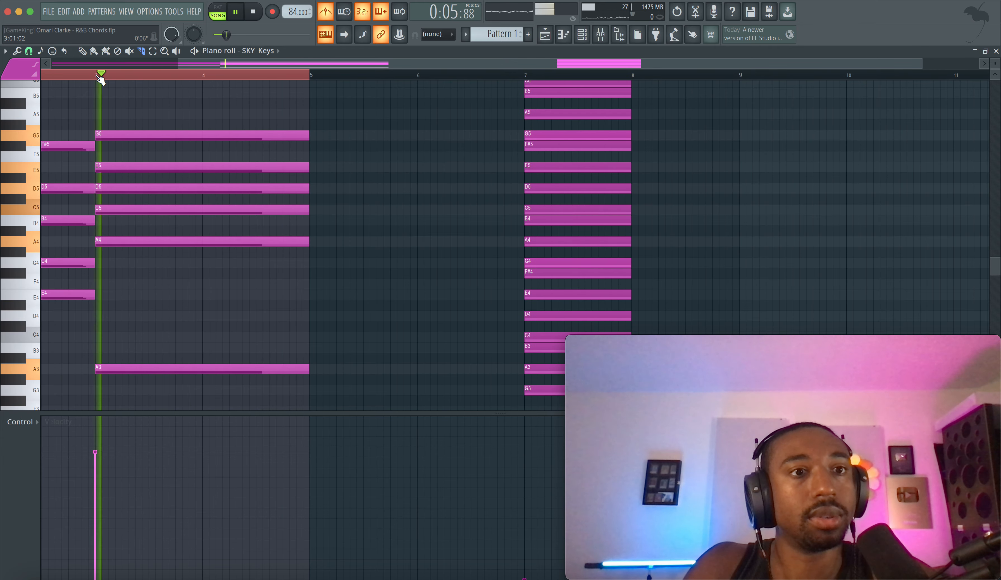
Step: Slice all notes of the bar 3 chord at step 14 of bar 4, play the cut, and stop playback
{"action": "scroll", "coordinate": [226, 127], "scroll_direction": "right", "scroll_amount": 1}
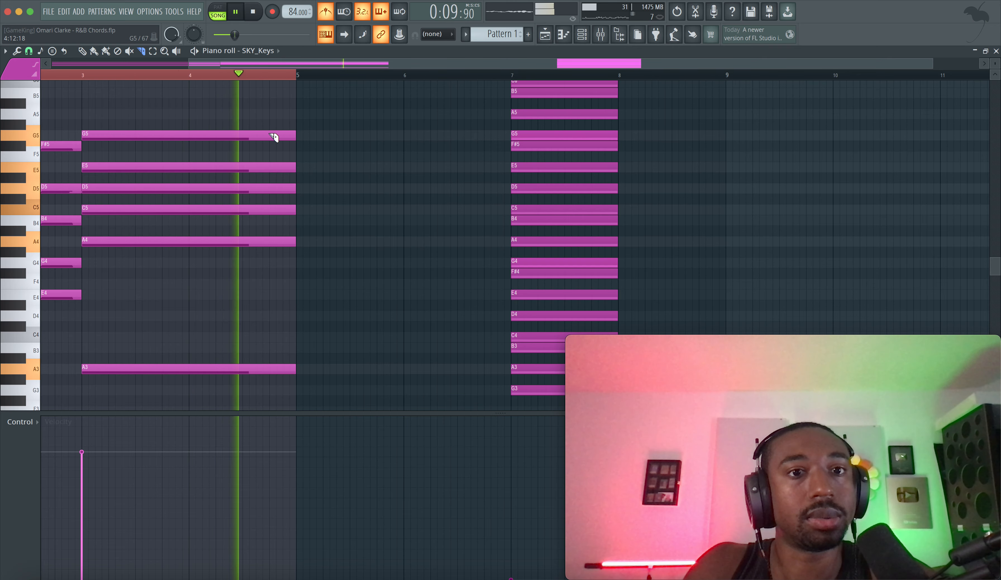
{"action": "left_click_drag", "start_coordinate": [276, 117], "coordinate": [276, 369]}
{"action": "key", "text": "space"}
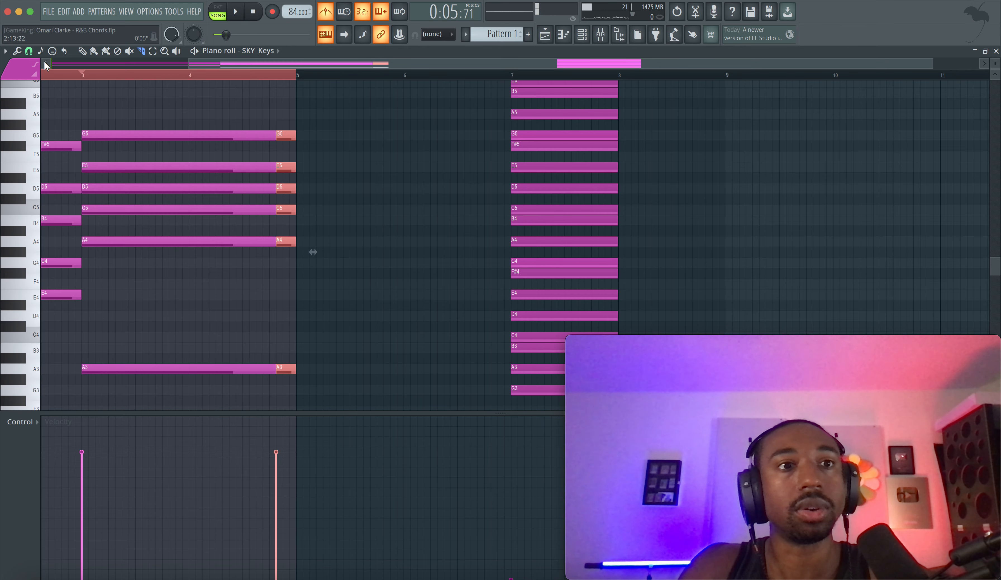
{"action": "left_click", "coordinate": [29, 52]}
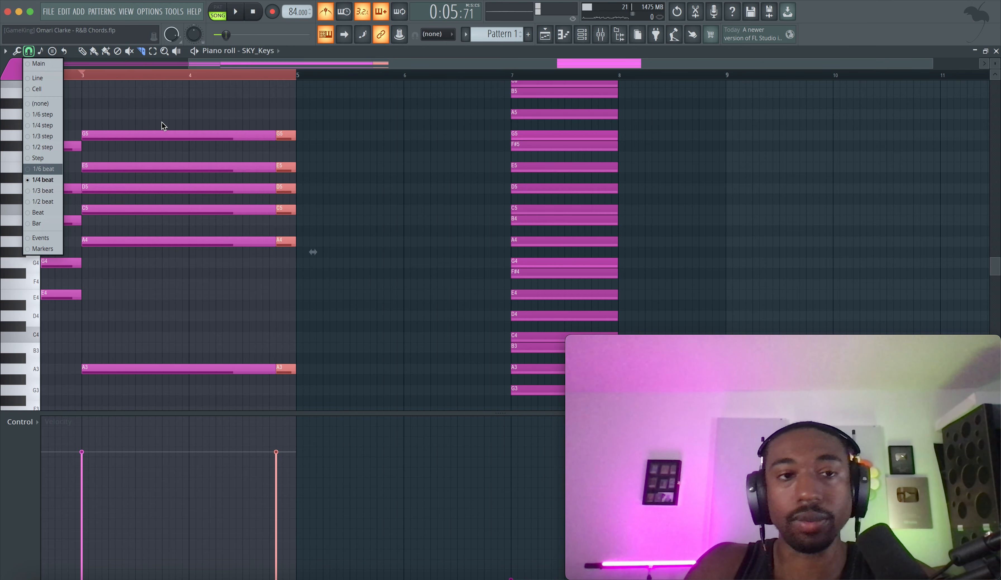
{"action": "left_click", "coordinate": [180, 112]}
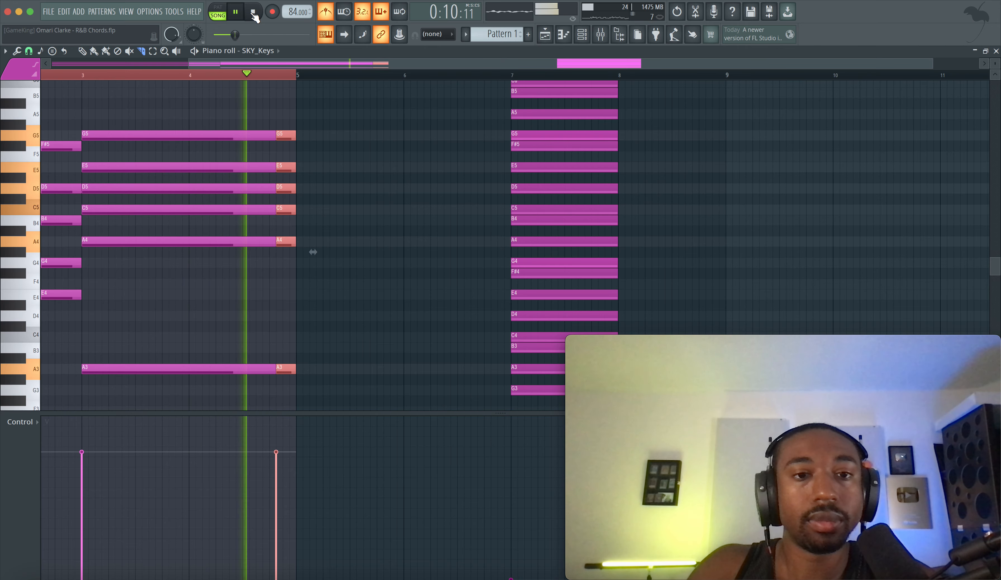
{"action": "left_click", "coordinate": [253, 13]}
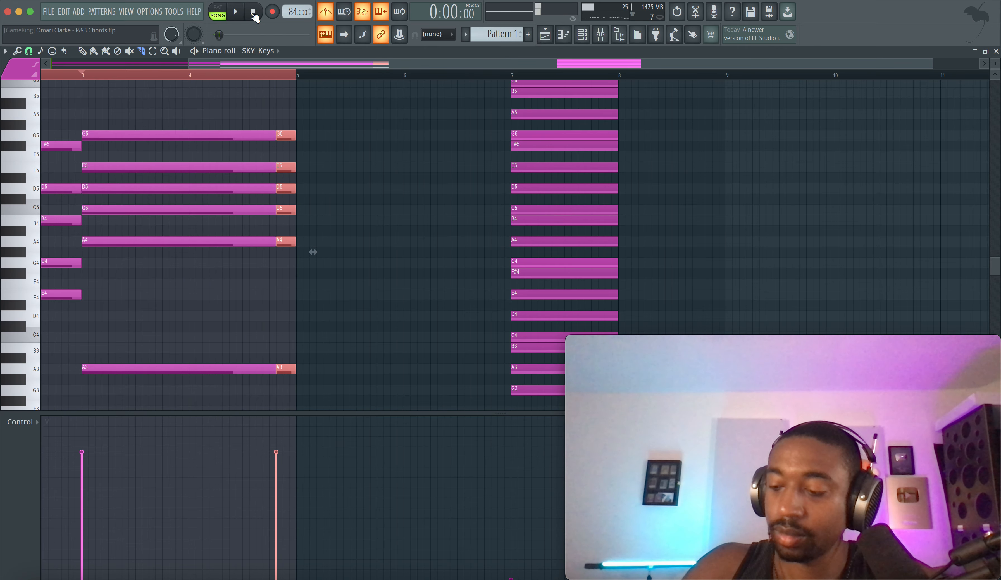
Step: Switch to the Draw tool and choose the 9 chord stamp from the advanced melodic chords
{"action": "left_click", "coordinate": [83, 52]}
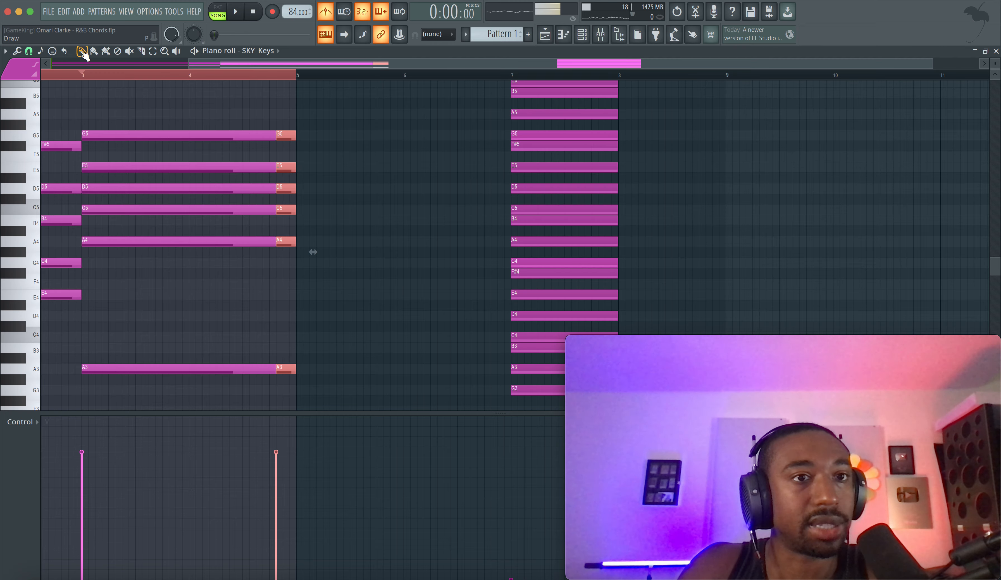
{"action": "right_click", "coordinate": [100, 82]}
{"action": "left_click", "coordinate": [41, 50]}
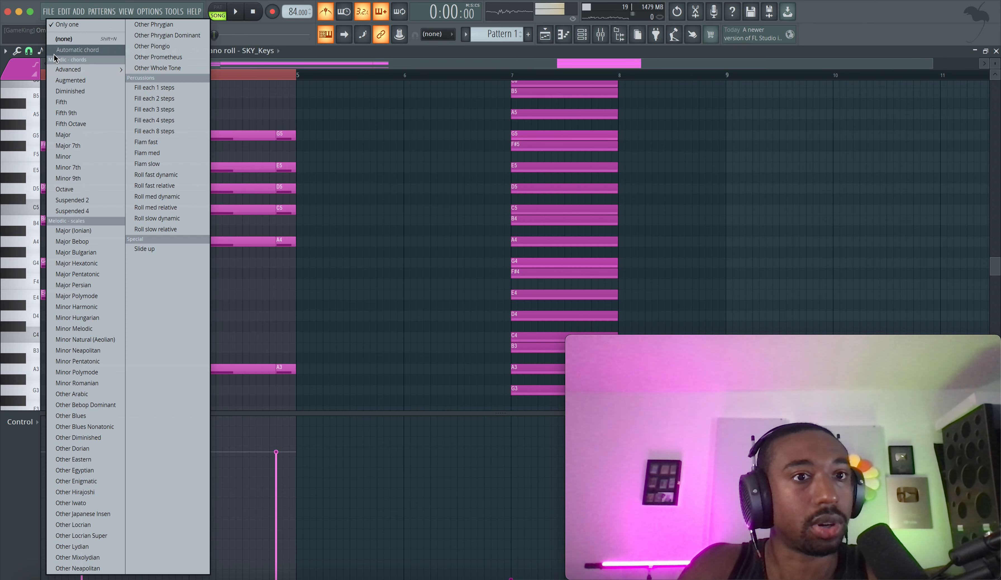
{"action": "mouse_move", "coordinate": [80, 73]}
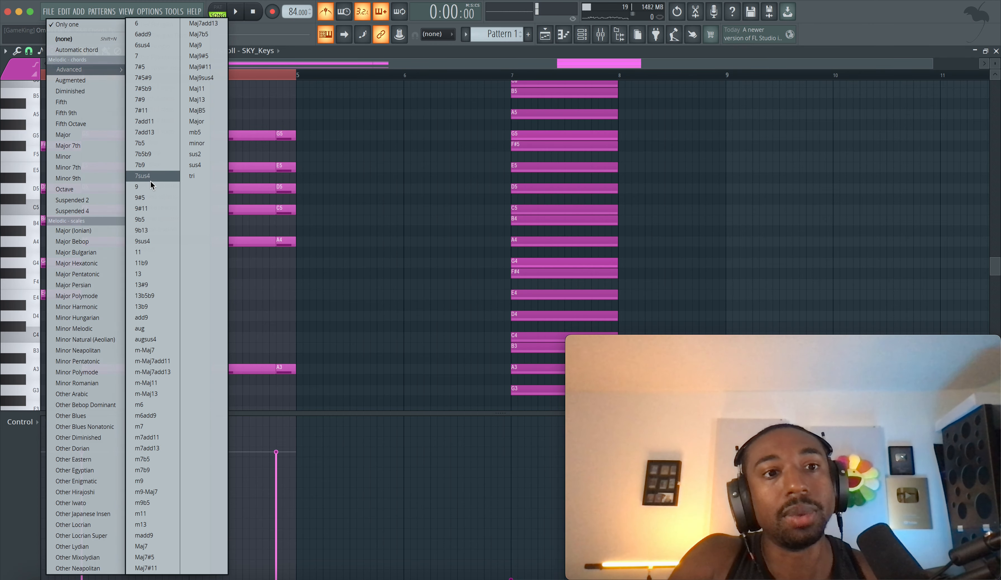
{"action": "left_click", "coordinate": [147, 189]}
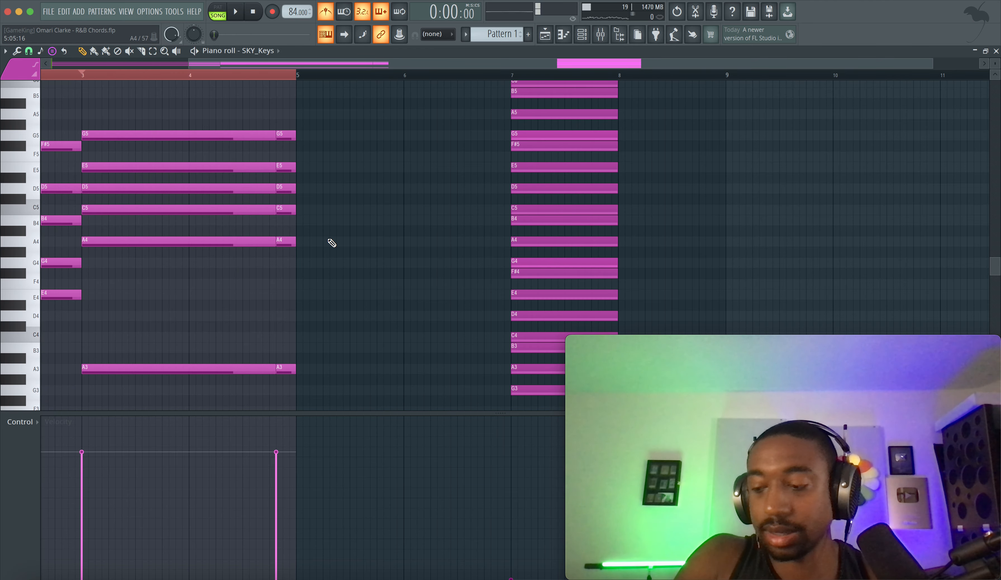
Step: Delete the short cut-off pieces at the end of the bar 3 chord
{"action": "right_click", "coordinate": [290, 369]}
{"action": "right_click", "coordinate": [289, 241]}
{"action": "right_click", "coordinate": [290, 206]}
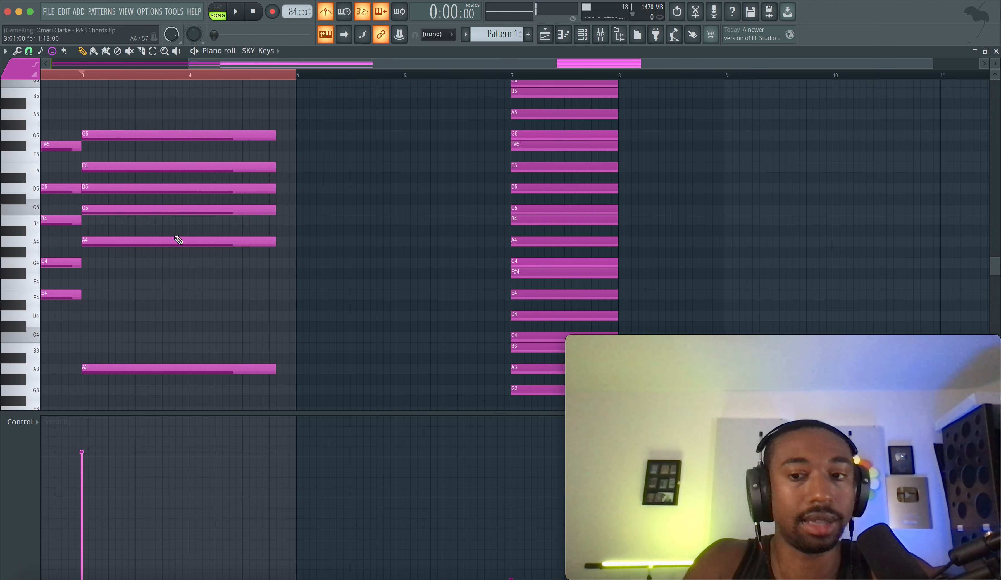
Step: Preview the first chord's E4 and B4 notes and stamp a 9 chord rooted on B4 at step 14 of bar 4
{"action": "scroll", "coordinate": [175, 235], "scroll_direction": "left", "scroll_amount": 4}
{"action": "scroll", "coordinate": [70, 266], "scroll_direction": "up", "scroll_amount": 3}
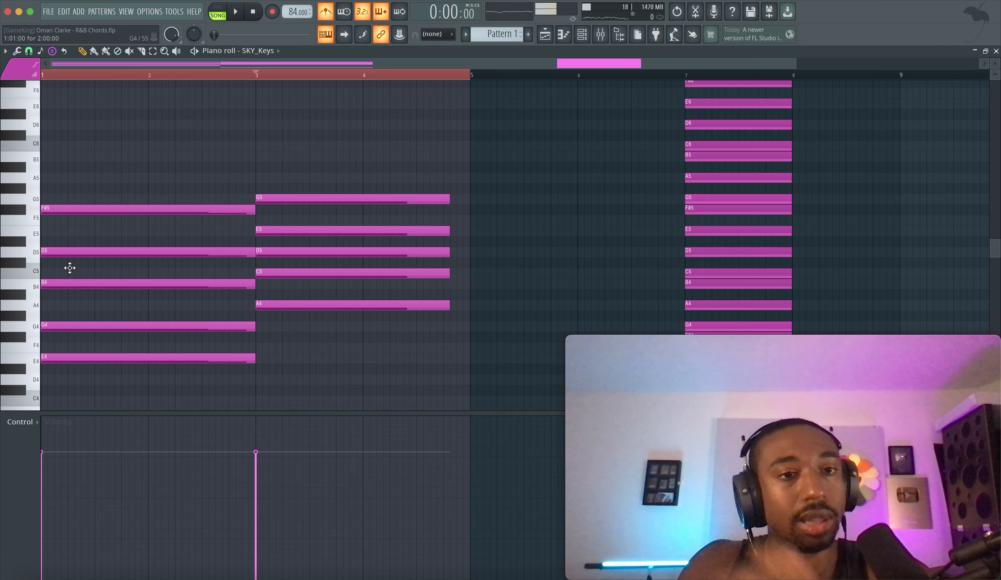
{"action": "scroll", "coordinate": [70, 267], "scroll_direction": "down", "scroll_amount": 3}
{"action": "left_click", "coordinate": [70, 329]}
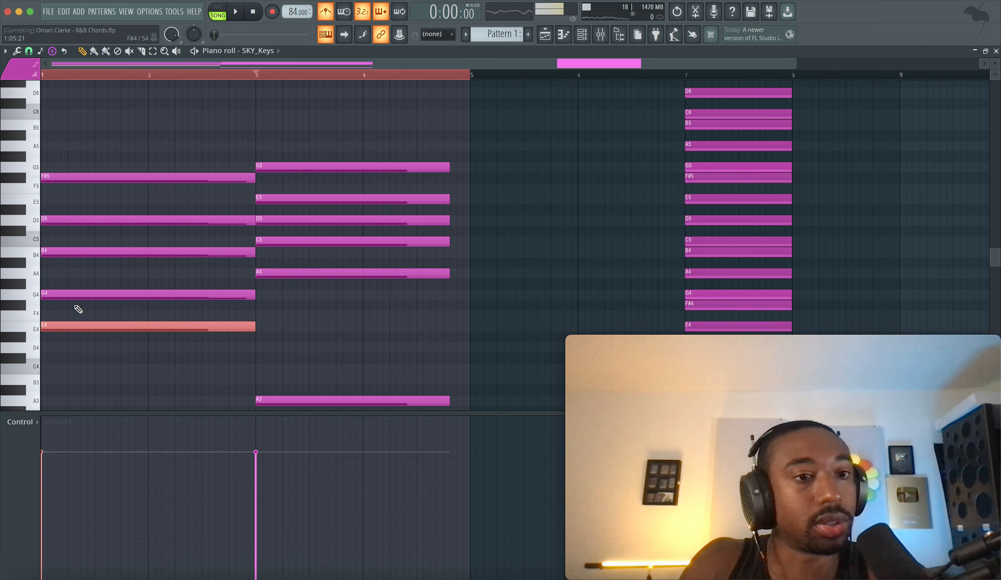
{"action": "left_click", "coordinate": [122, 253]}
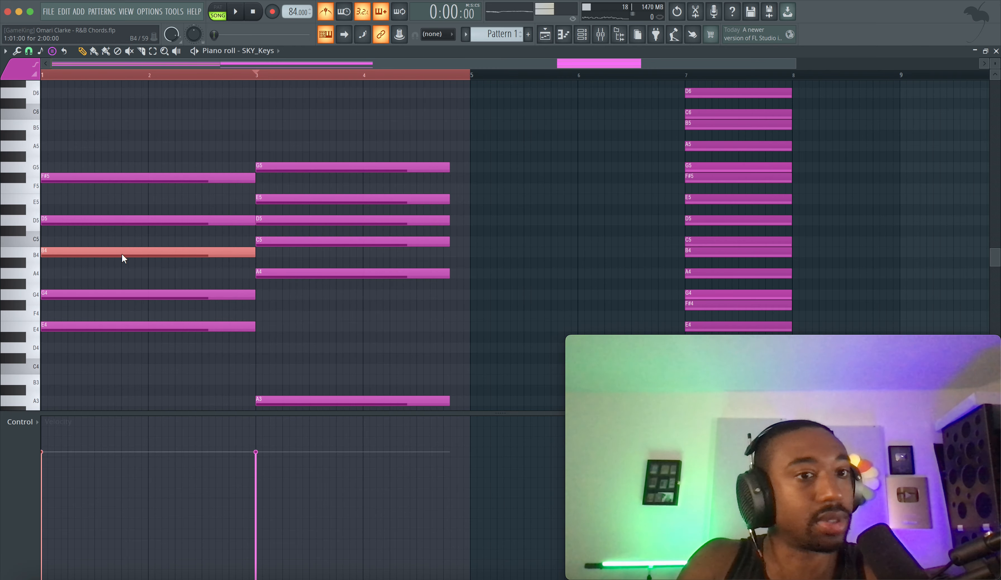
{"action": "left_click", "coordinate": [456, 252]}
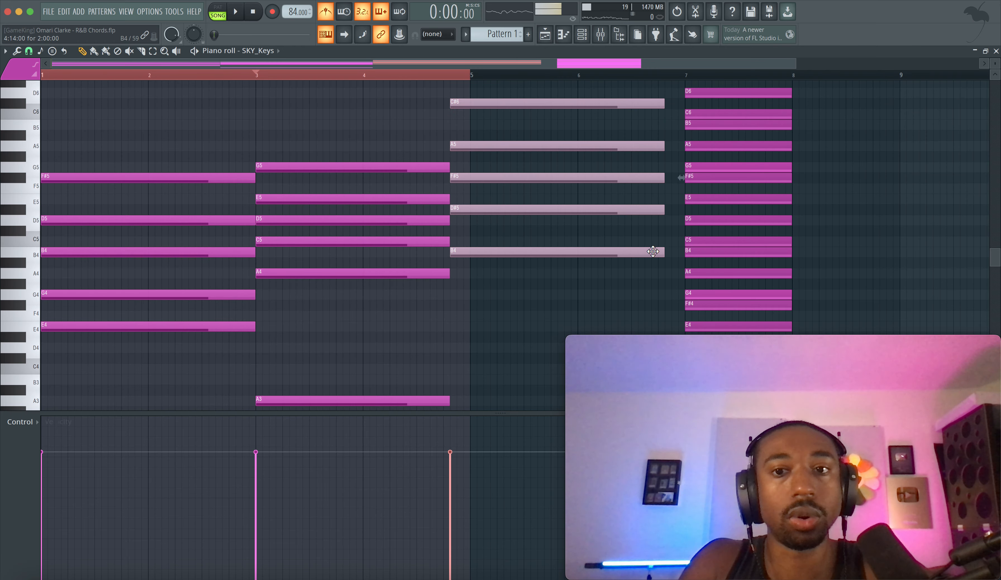
Step: Shorten all notes of the B9 chord so that it ends at the start of bar 5
{"action": "left_click_drag", "start_coordinate": [661, 250], "coordinate": [473, 249]}
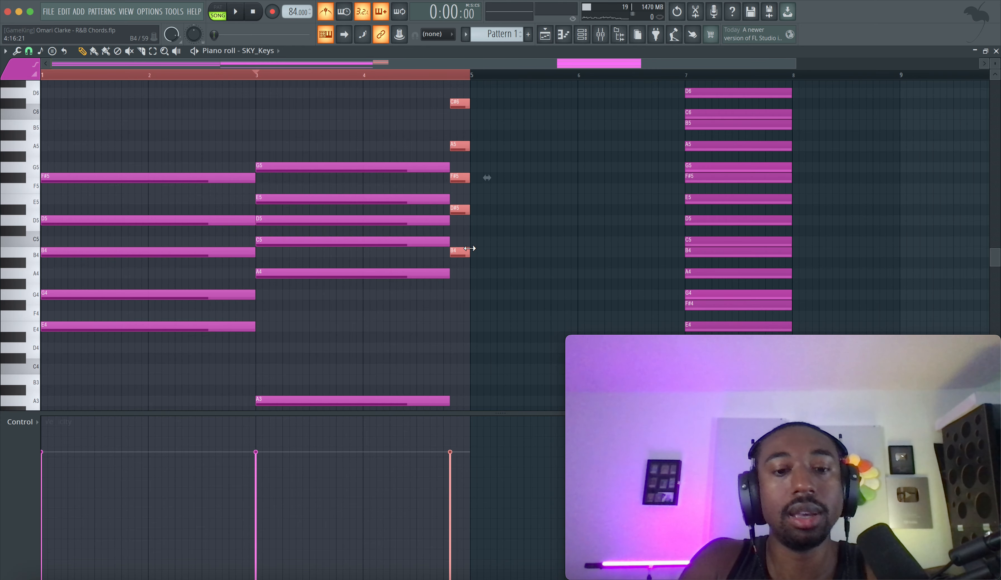
{"action": "scroll", "coordinate": [470, 248], "scroll_direction": "up", "scroll_amount": 3}
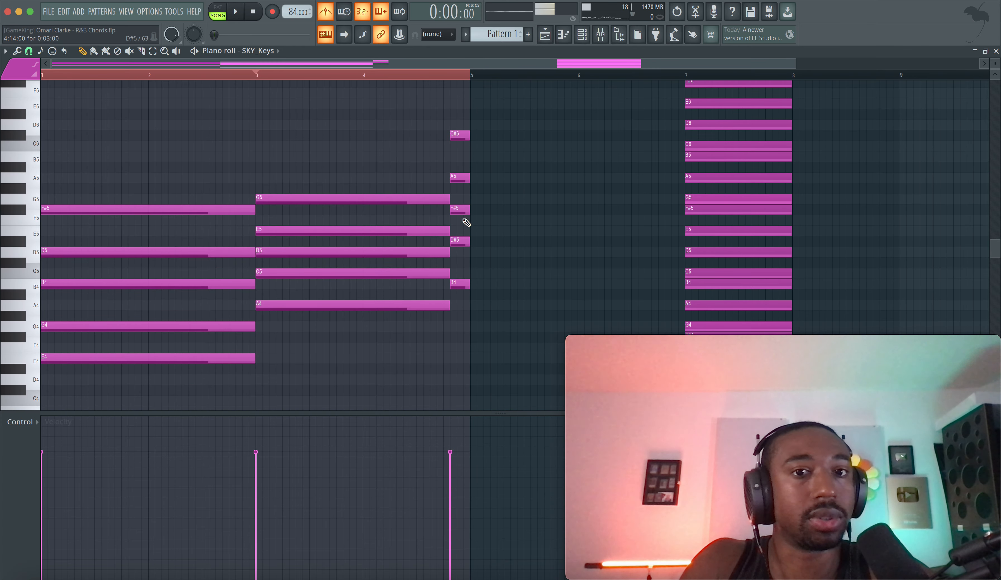
Step: Open the SKY_Keys instrument, try the Burden Vocal Chop preset, load Beautiful Rhodes instead, and close the instrument
{"action": "left_click", "coordinate": [583, 35]}
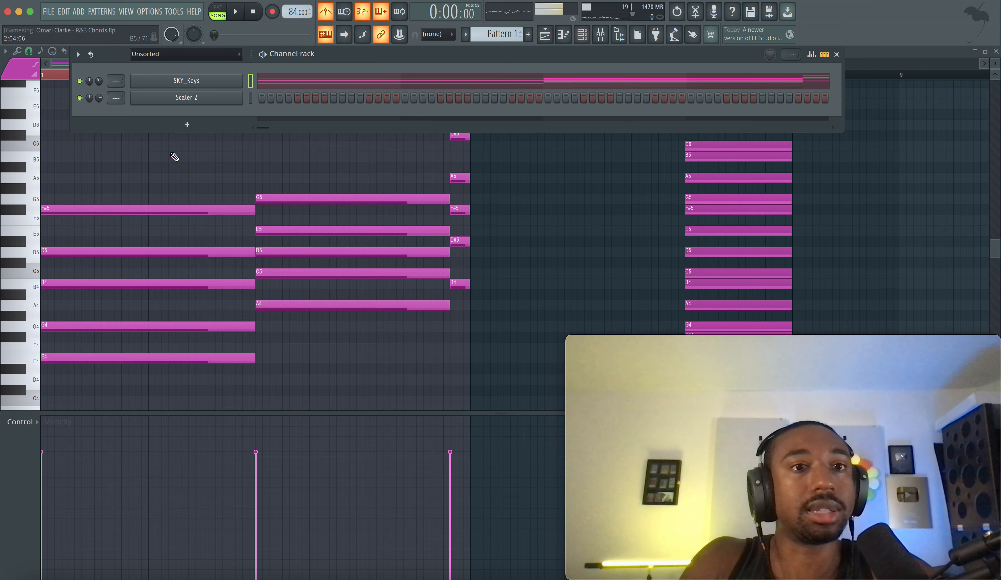
{"action": "left_click", "coordinate": [207, 81]}
{"action": "left_click", "coordinate": [96, 377]}
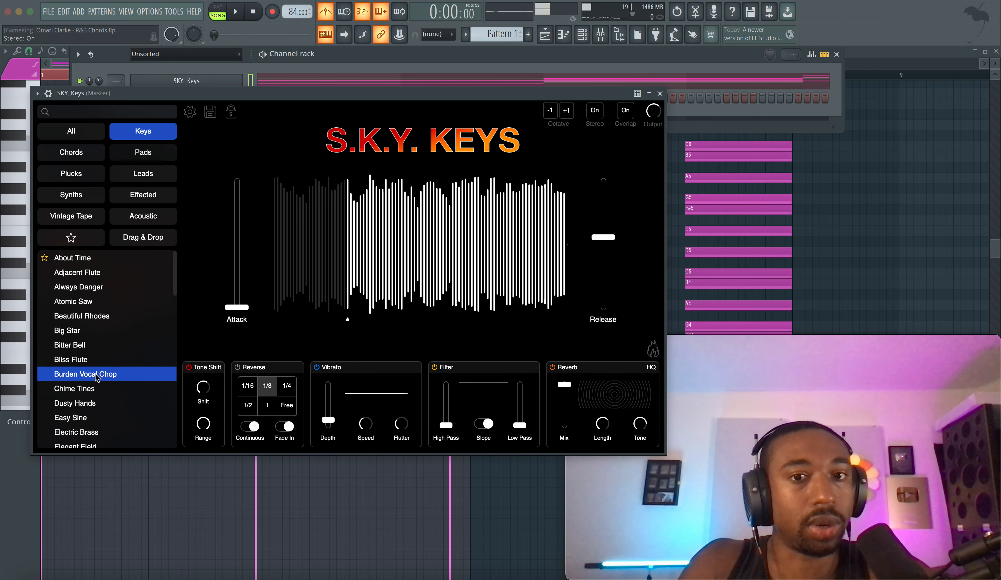
{"action": "left_click", "coordinate": [95, 315]}
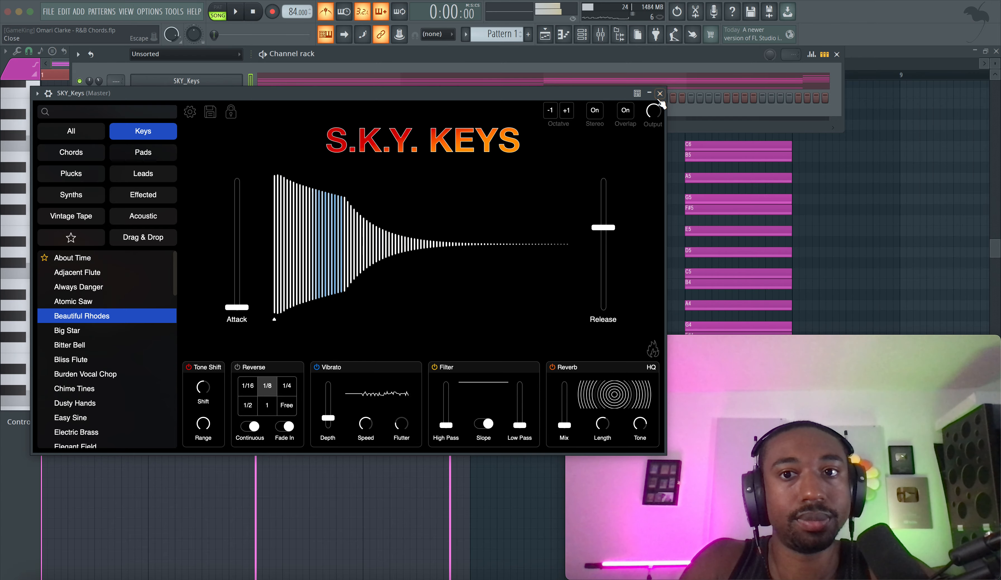
{"action": "left_click", "coordinate": [659, 93]}
Step: Start playback, show all channels in the channel rack, and mute Scaler 2 and the LAX BPM 84 v1 (3) loop
{"action": "key", "text": "space"}
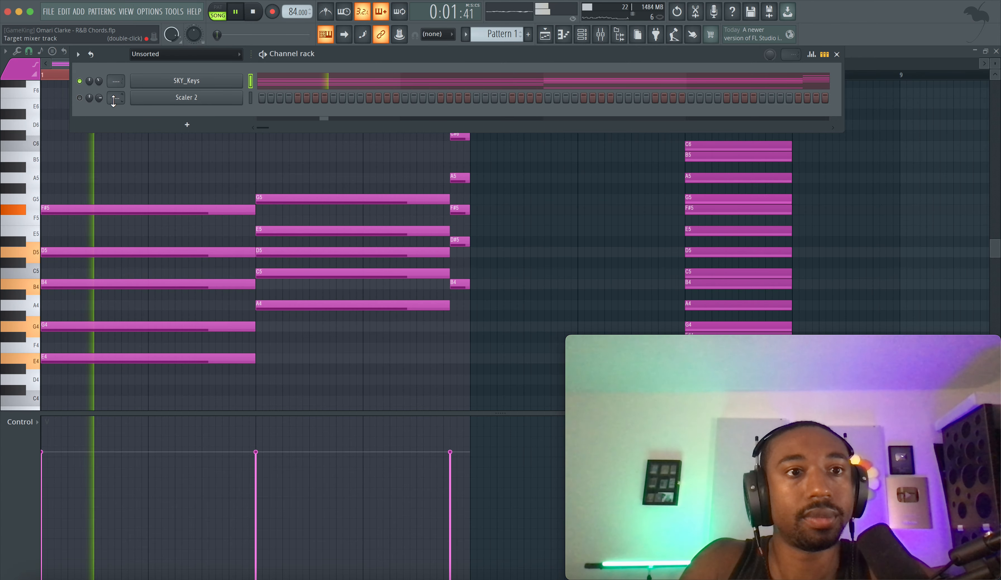
{"action": "left_click", "coordinate": [148, 54]}
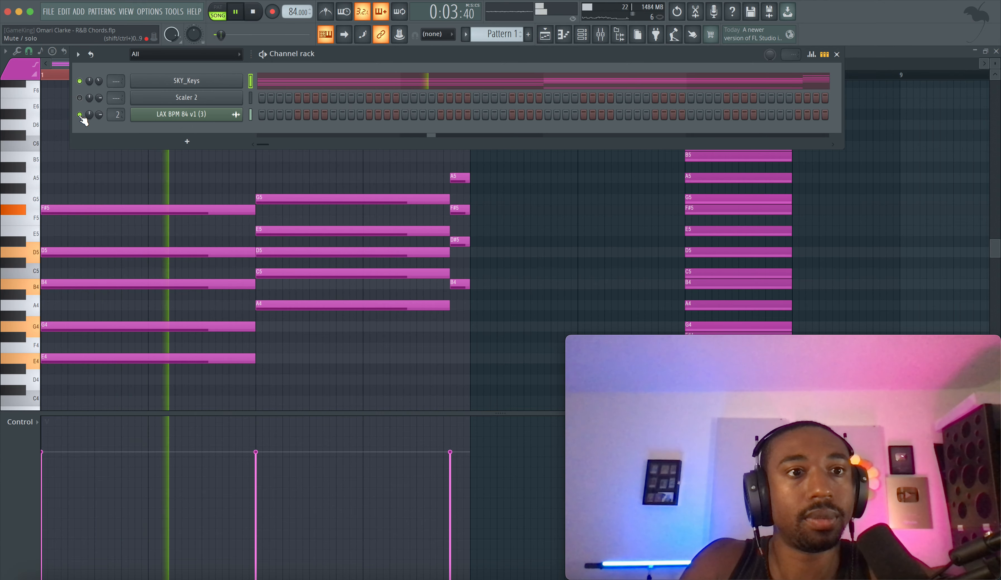
{"action": "key", "text": "F6"}
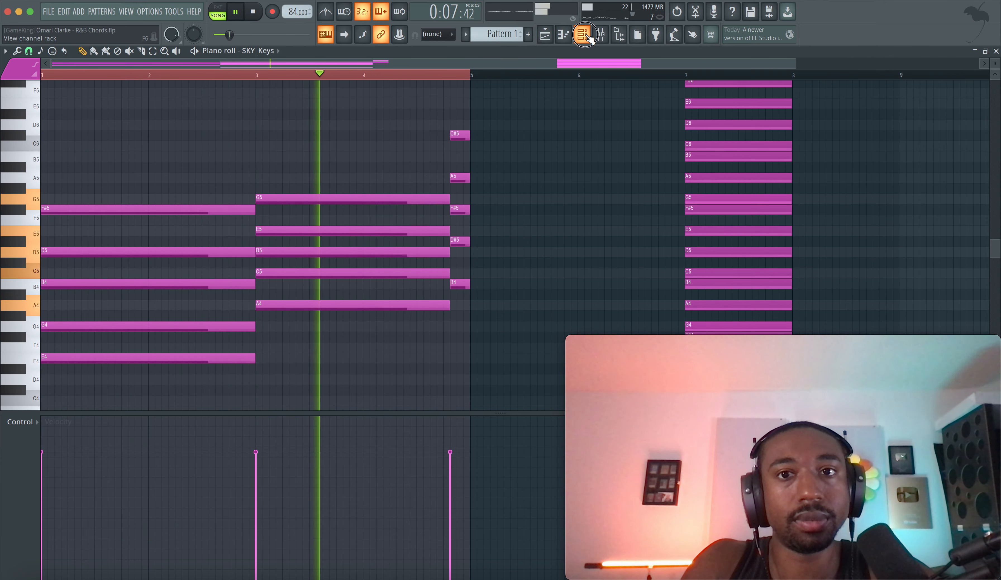
Step: Return to the piano roll and switch playback from song mode to pattern mode
{"action": "key", "text": "F6"}
{"action": "left_click", "coordinate": [468, 182]}
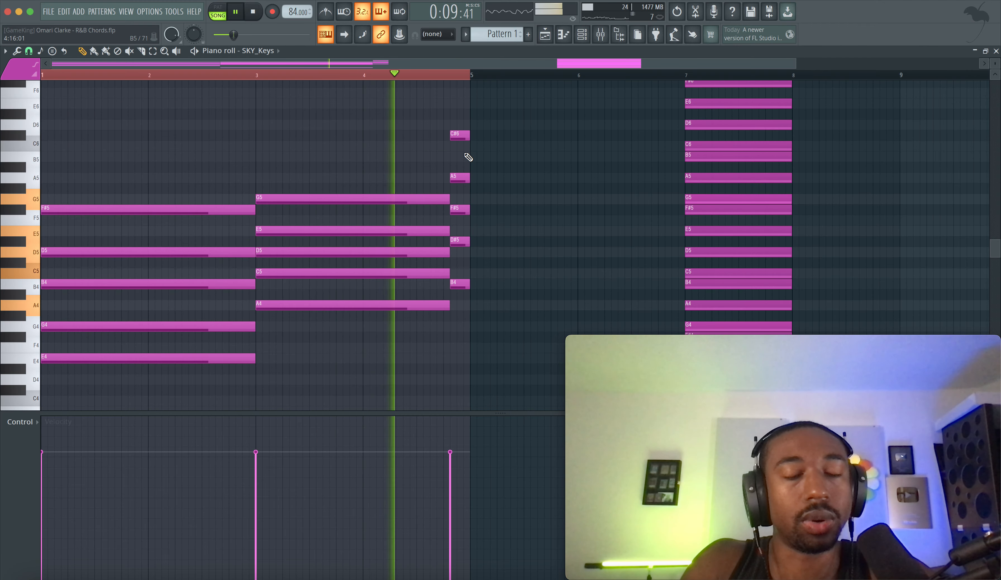
{"action": "scroll", "coordinate": [466, 161], "scroll_direction": "down", "scroll_amount": 1, "text": "ctrl"}
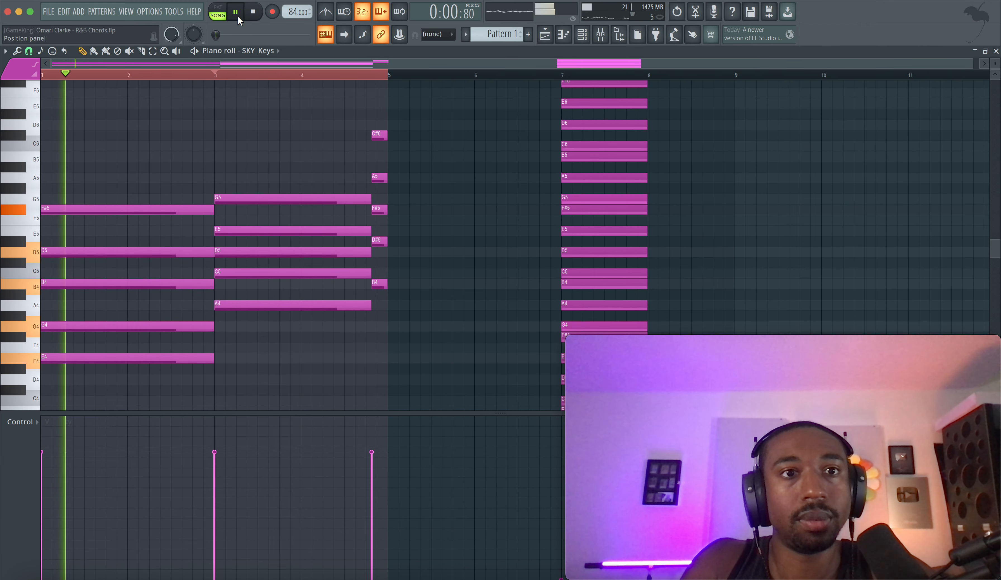
{"action": "key", "text": "l"}
Step: Try the short last chord one octave lower, move it back up an octave, and stop playback
{"action": "left_click_drag", "start_coordinate": [381, 109], "coordinate": [381, 327]}
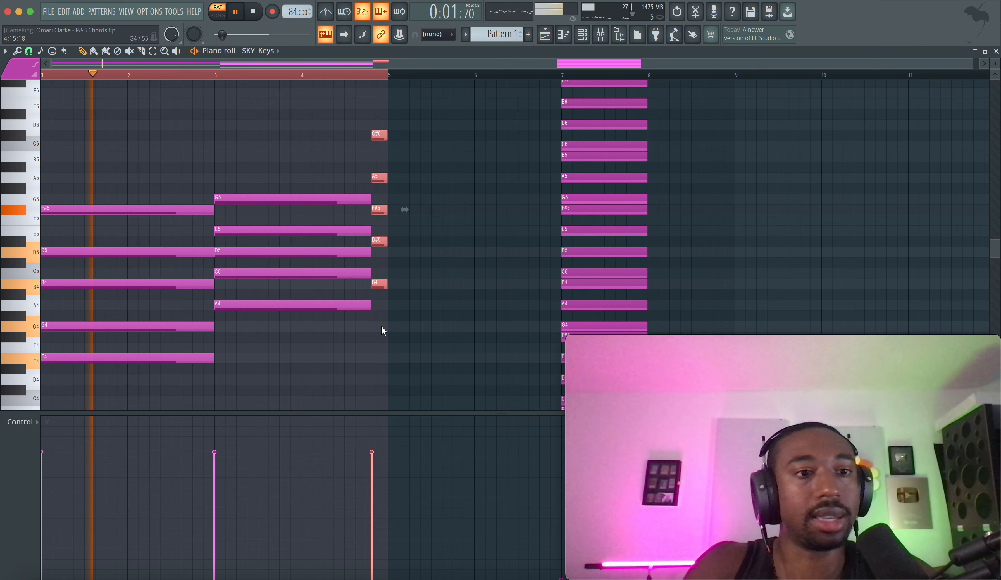
{"action": "key", "text": "ctrl+Down"}
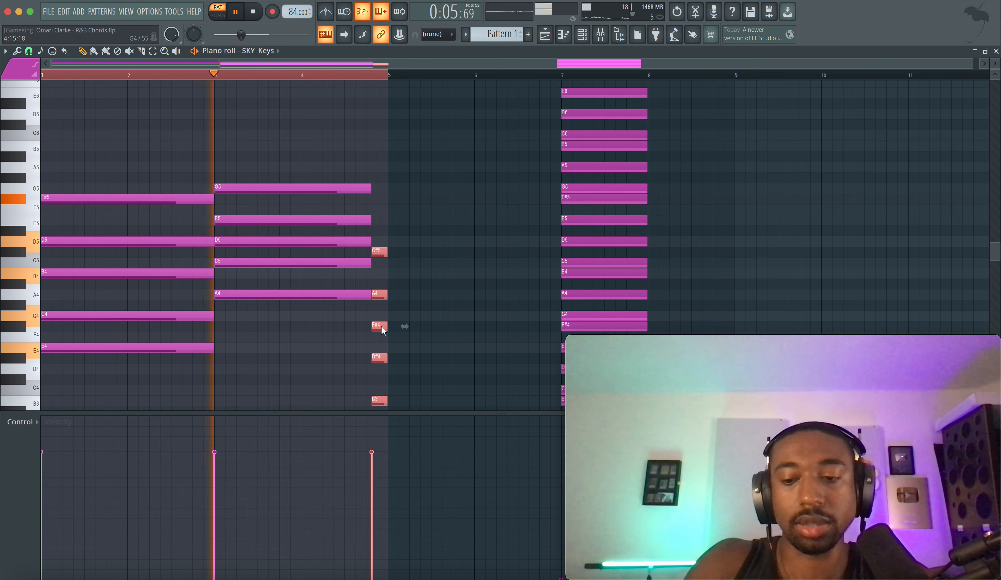
{"action": "key", "text": "ctrl+Up"}
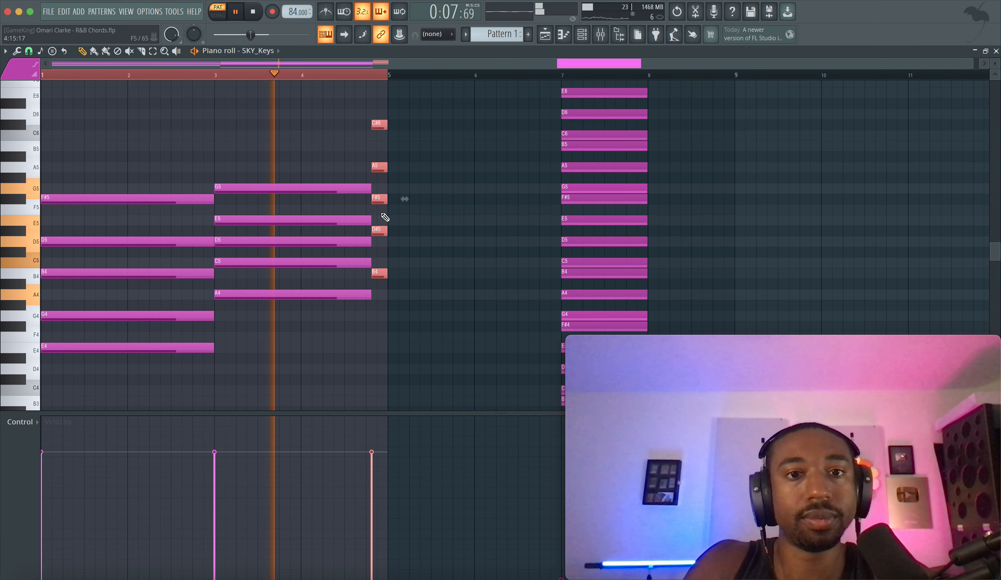
{"action": "left_click", "coordinate": [396, 193], "text": "ctrl"}
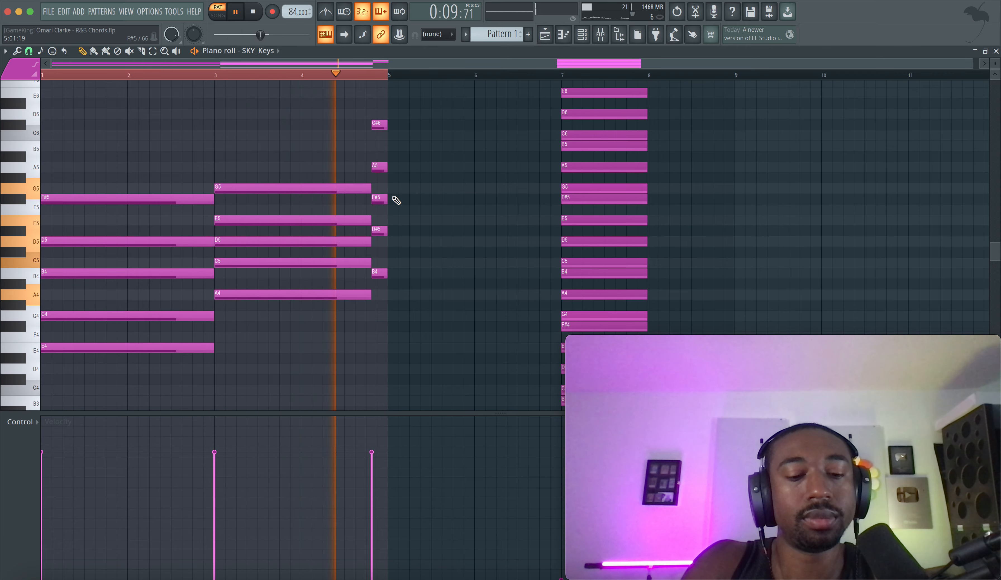
{"action": "key", "text": "space"}
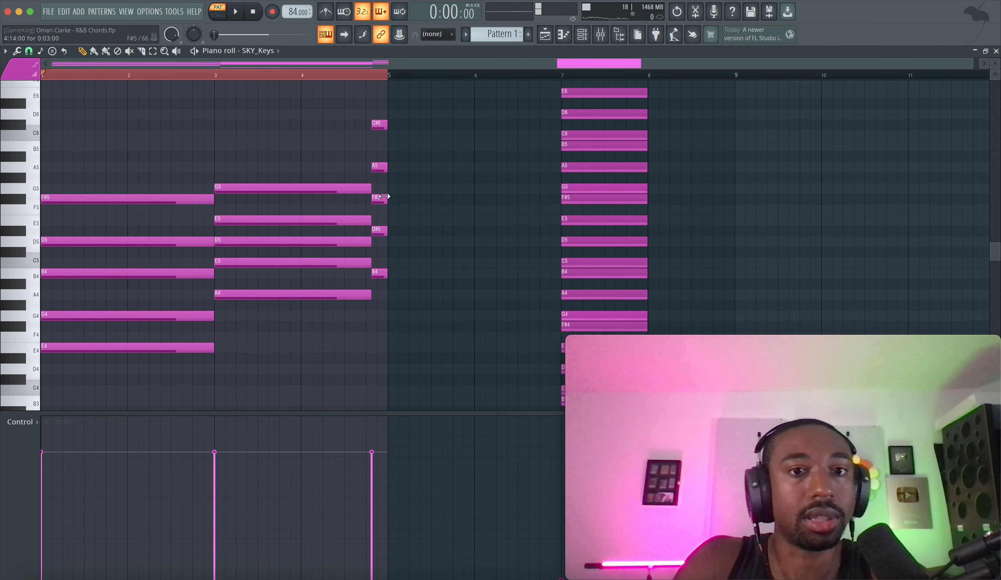
Step: Raise the last chord's F#5 and C#6 notes by one semitone to G5 and D6, and play the pattern
{"action": "left_click", "coordinate": [382, 123]}
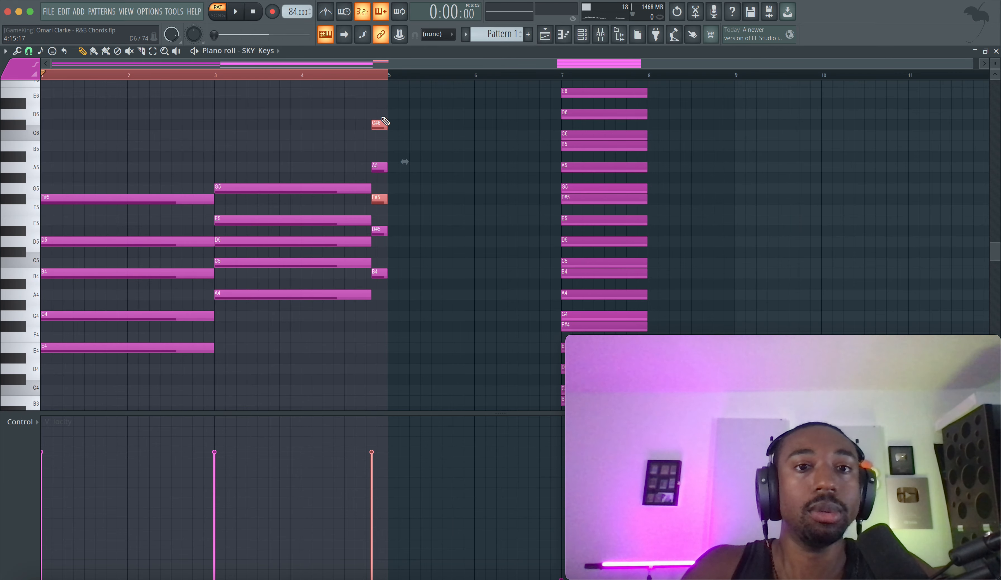
{"action": "left_click", "coordinate": [377, 123]}
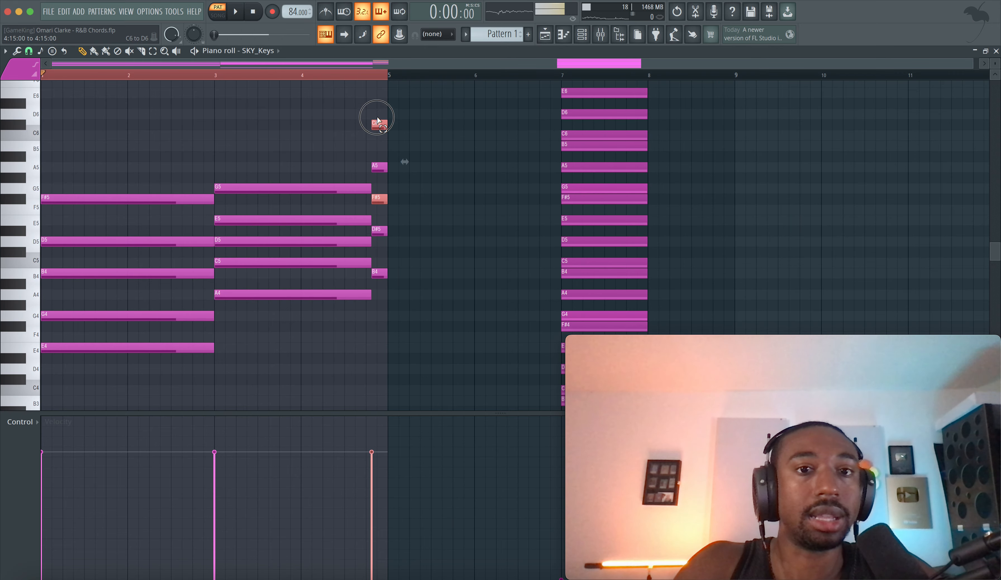
{"action": "key", "text": "shift+Up"}
{"action": "left_click", "coordinate": [404, 144]}
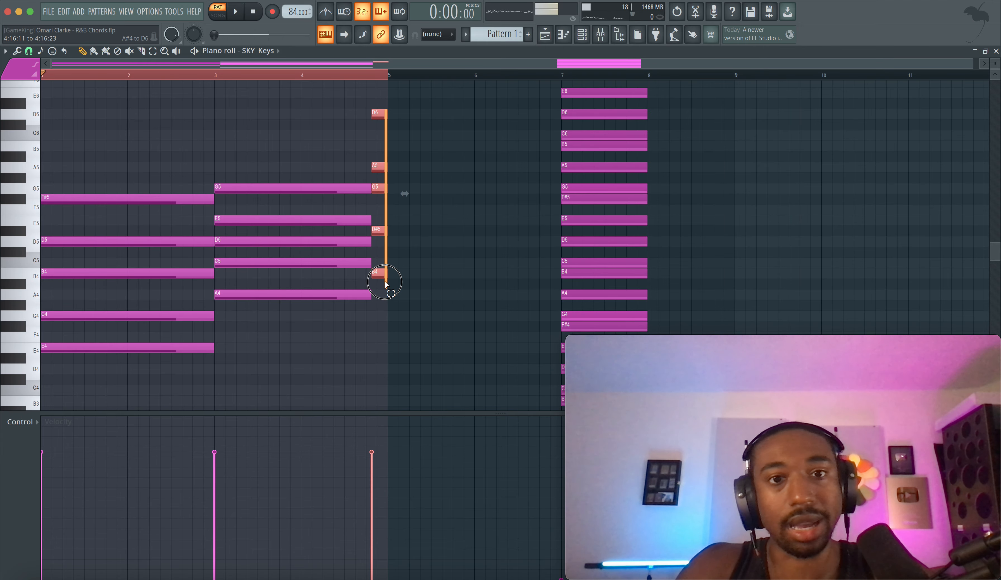
{"action": "left_click_drag", "start_coordinate": [385, 282], "coordinate": [374, 107]}
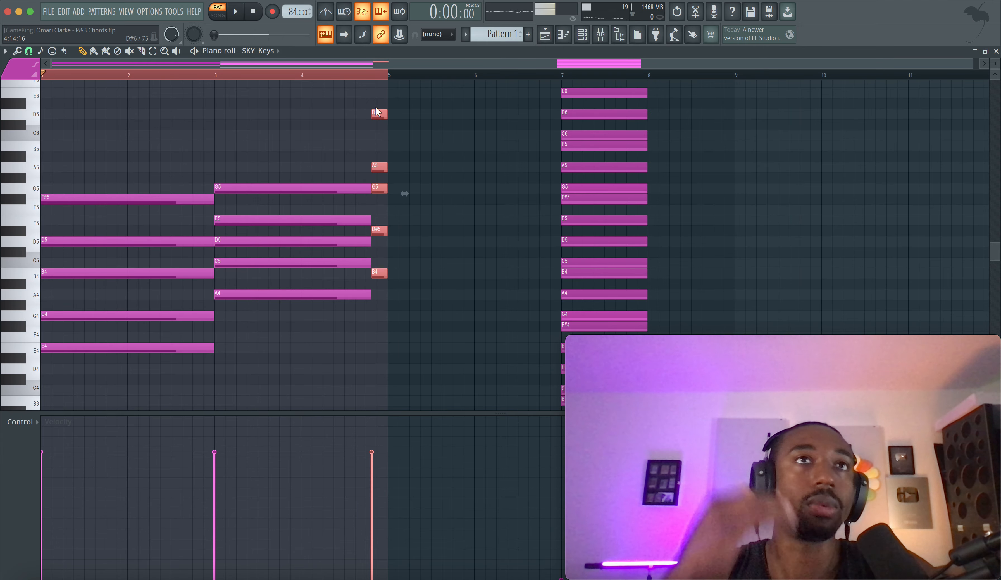
{"action": "key", "text": "space"}
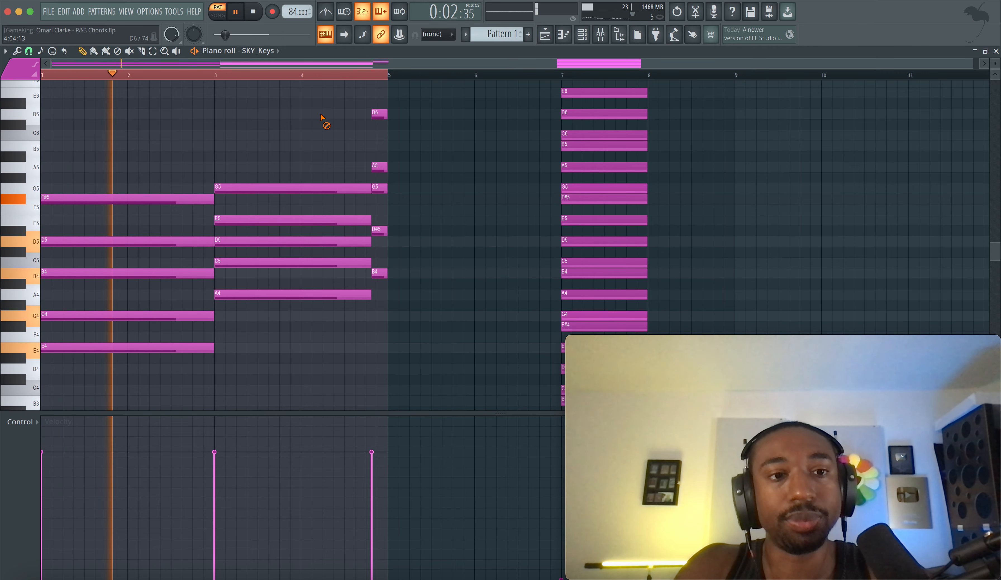
Step: Audition the whole last chord transposed down to F4 and F#4 roots, and return it to its B4 root
{"action": "left_click_drag", "start_coordinate": [405, 109], "coordinate": [392, 294]}
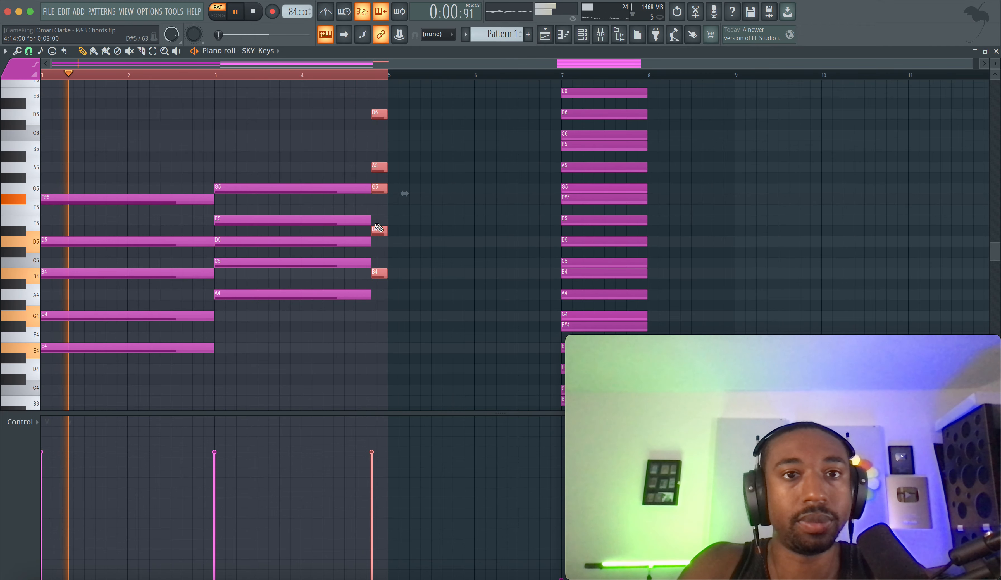
{"action": "key", "text": "space"}
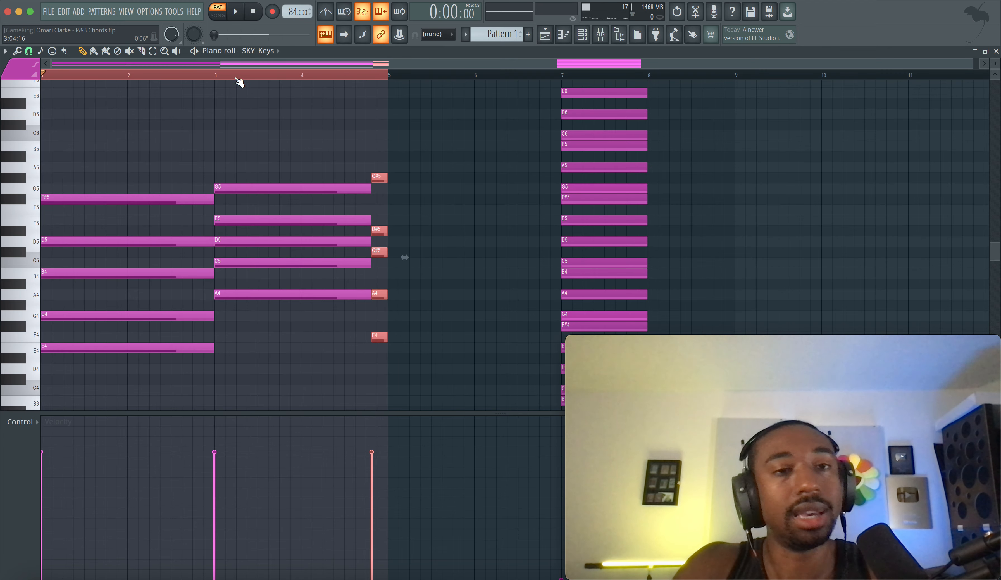
{"action": "key", "text": "space"}
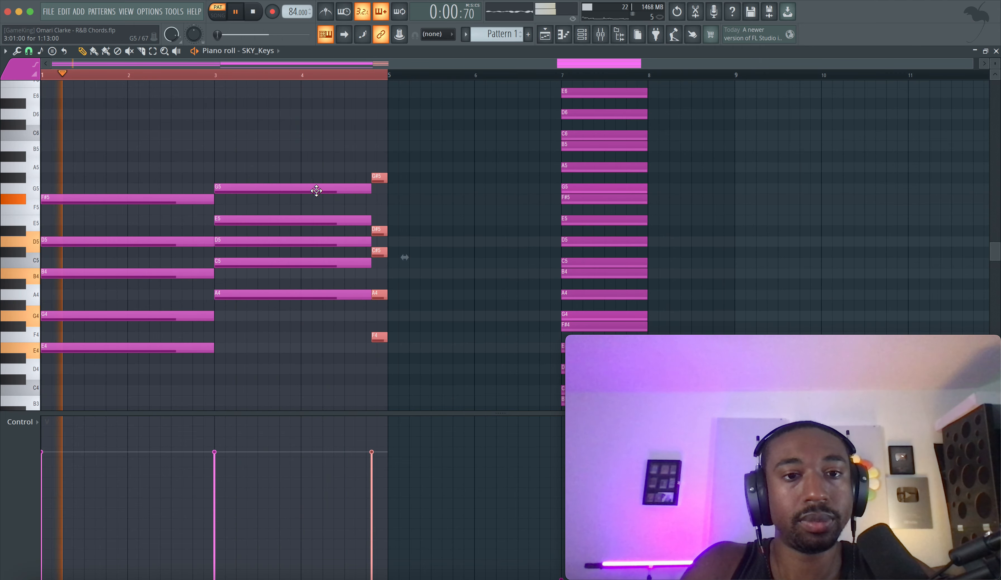
{"action": "key", "text": "space"}
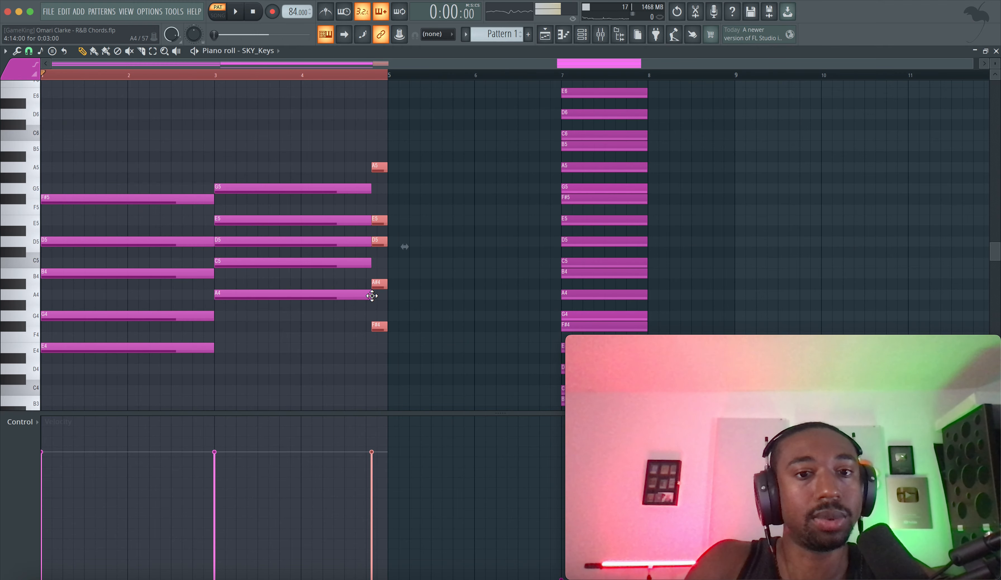
{"action": "key", "text": "Up"}
{"action": "key", "text": "Up"}
{"action": "key", "text": "Up"}
Step: Select the upper five notes of the bar 3 chord and preview the low E4 key
{"action": "left_click_drag", "start_coordinate": [365, 295], "coordinate": [364, 181]}
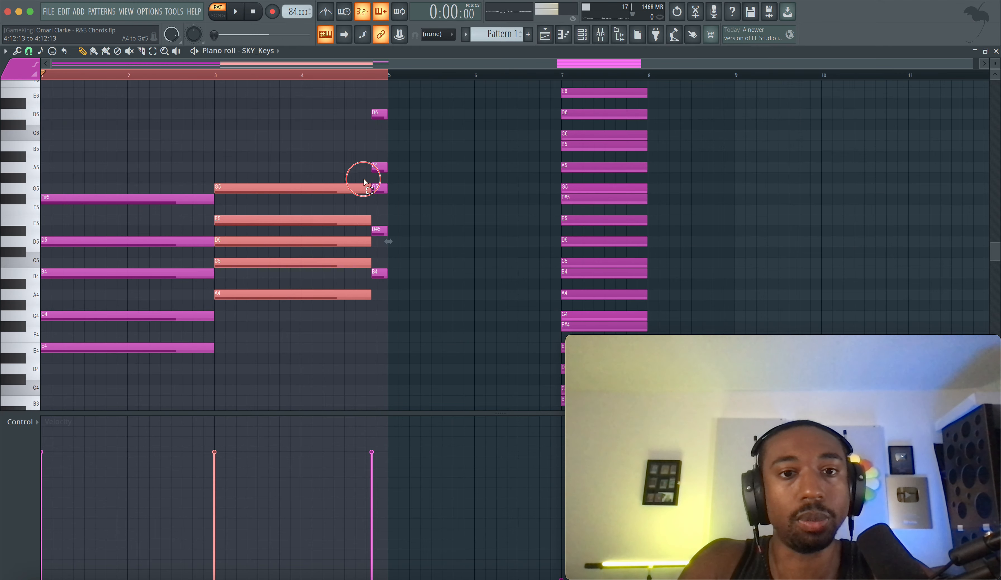
{"action": "scroll", "coordinate": [369, 292], "scroll_direction": "down", "scroll_amount": 4}
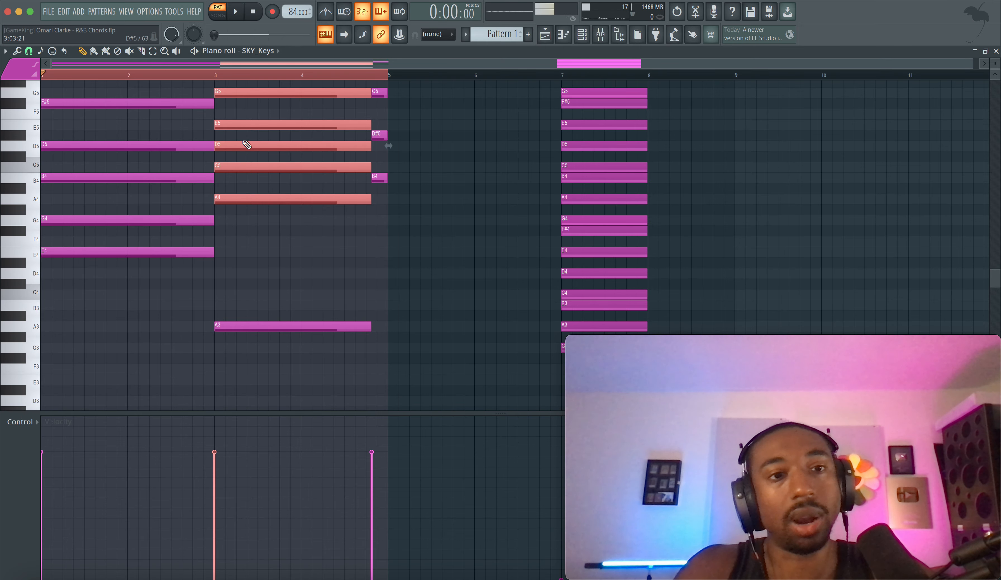
{"action": "left_click", "coordinate": [28, 254]}
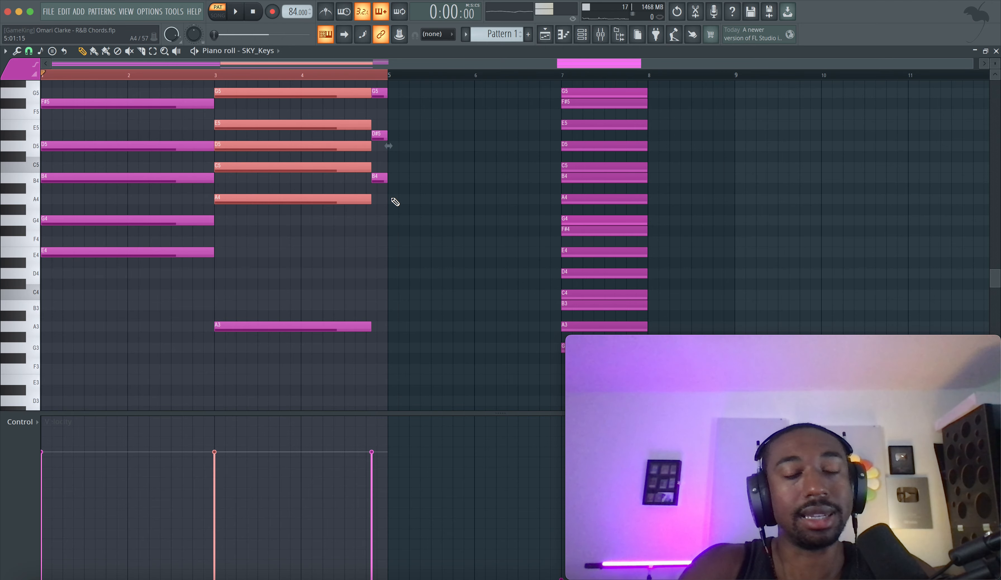
Step: Open Scaler 2 to review the detected scales, play the pattern briefly, stop it, and close the plugin
{"action": "left_click", "coordinate": [586, 39]}
{"action": "left_click", "coordinate": [220, 99]}
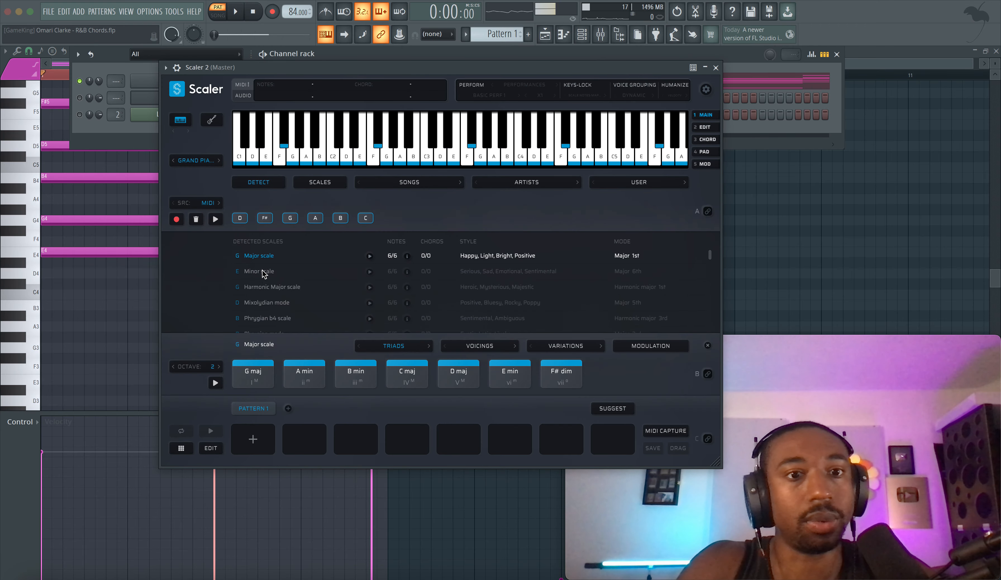
{"action": "right_click", "coordinate": [831, 193]}
{"action": "key", "text": "space"}
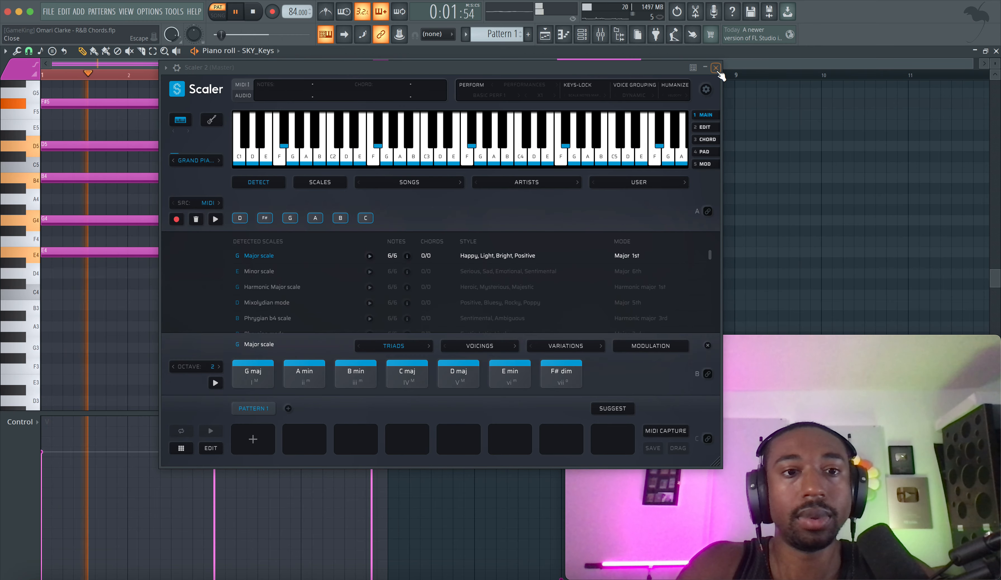
{"action": "key", "text": "space"}
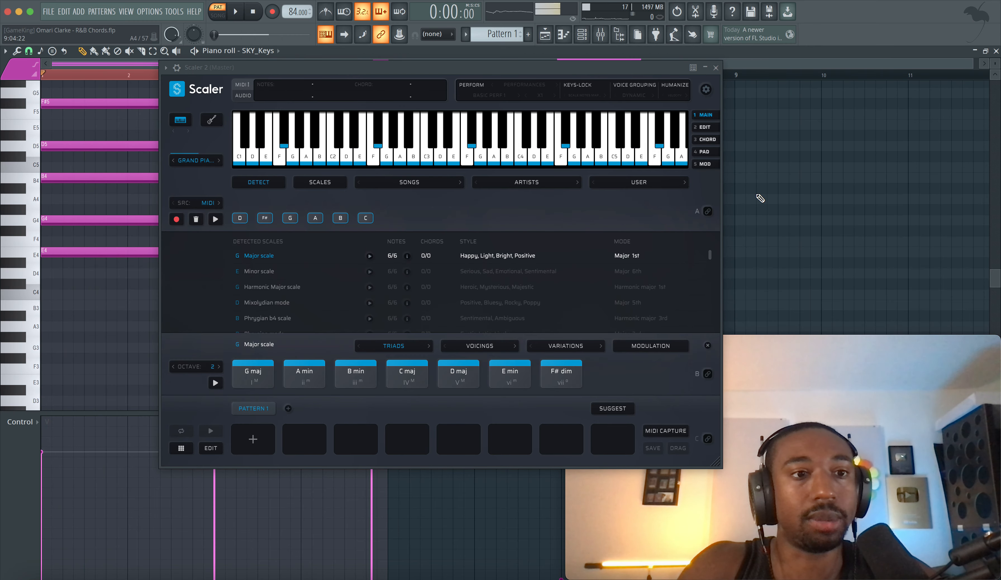
{"action": "left_click", "coordinate": [710, 66]}
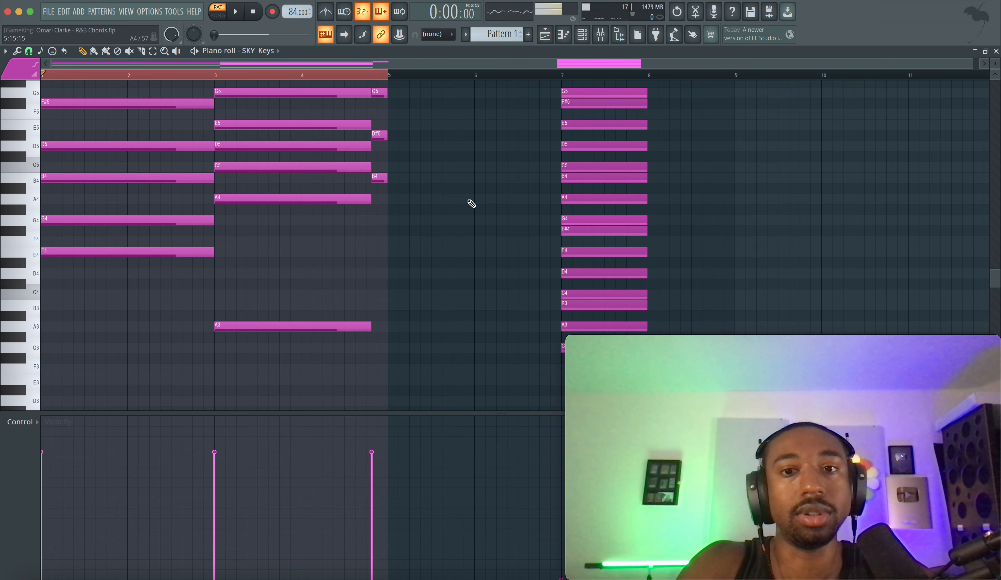
Step: Select the whole bar 3 chord including its A3 bass note and shorten it to a length of 1:08:00, ending halfway through bar 4
{"action": "scroll", "coordinate": [472, 205], "scroll_direction": "down", "scroll_amount": 2}
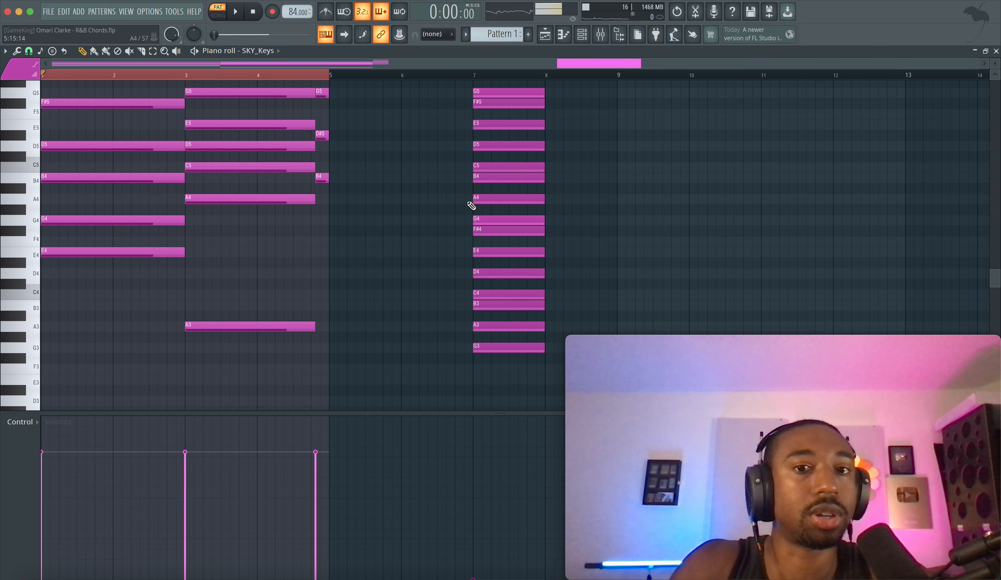
{"action": "left_click", "coordinate": [478, 251]}
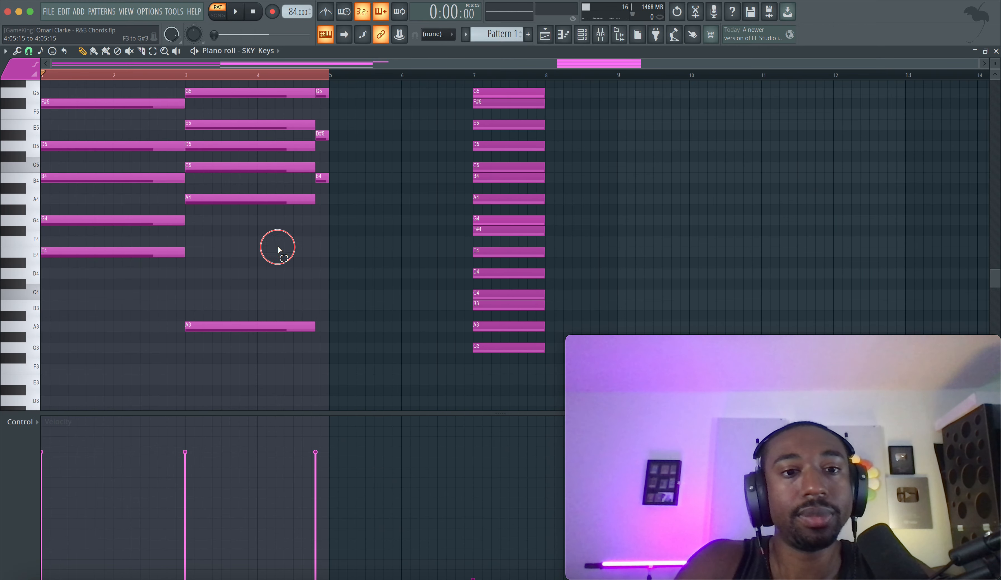
{"action": "left_click_drag", "start_coordinate": [278, 247], "coordinate": [276, 77]}
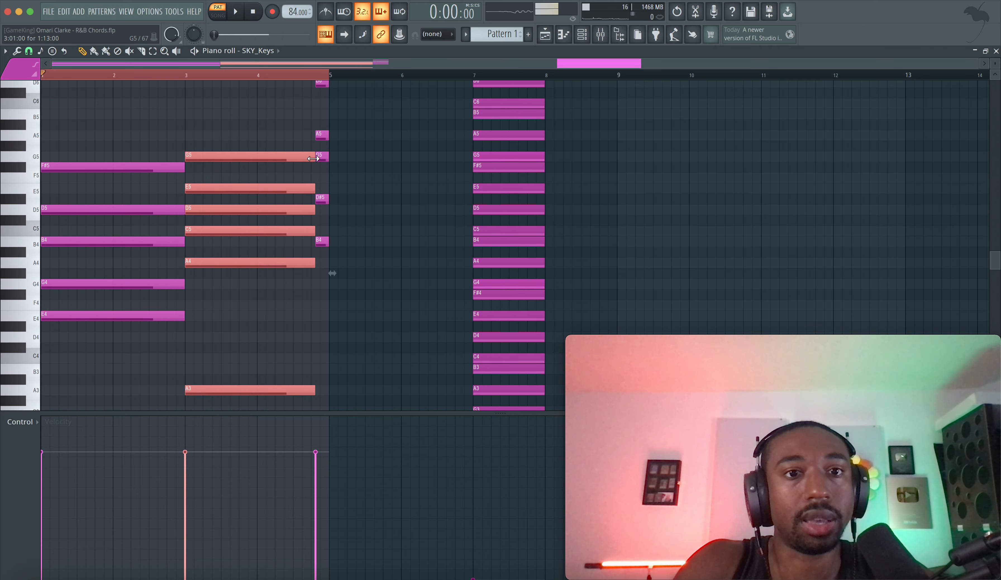
{"action": "left_click_drag", "start_coordinate": [313, 159], "coordinate": [299, 158]}
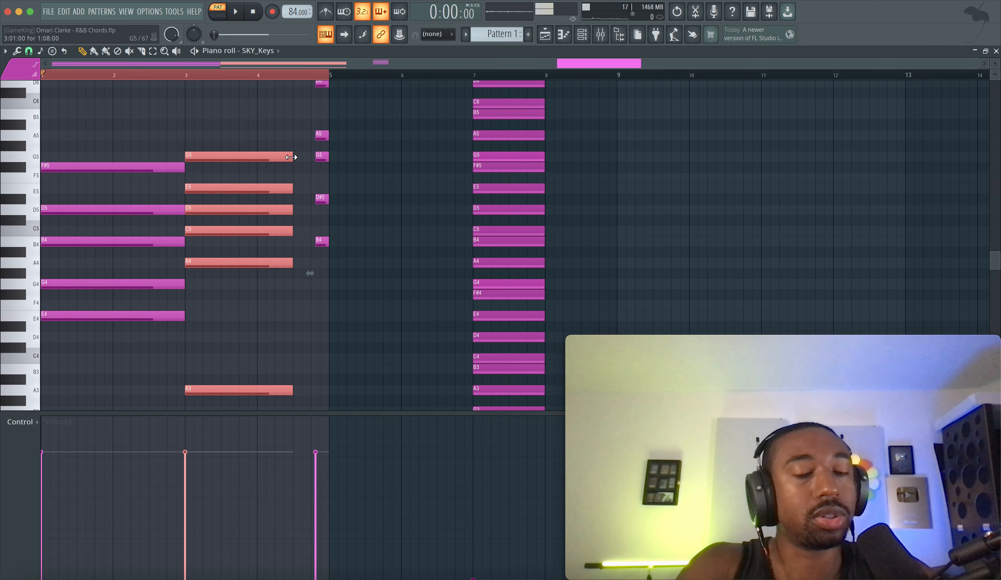
Step: Add an F#4 note right after the bar 3 chord, halfway through bar 4, and shorten it to end just before the last chord
{"action": "left_click", "coordinate": [477, 295]}
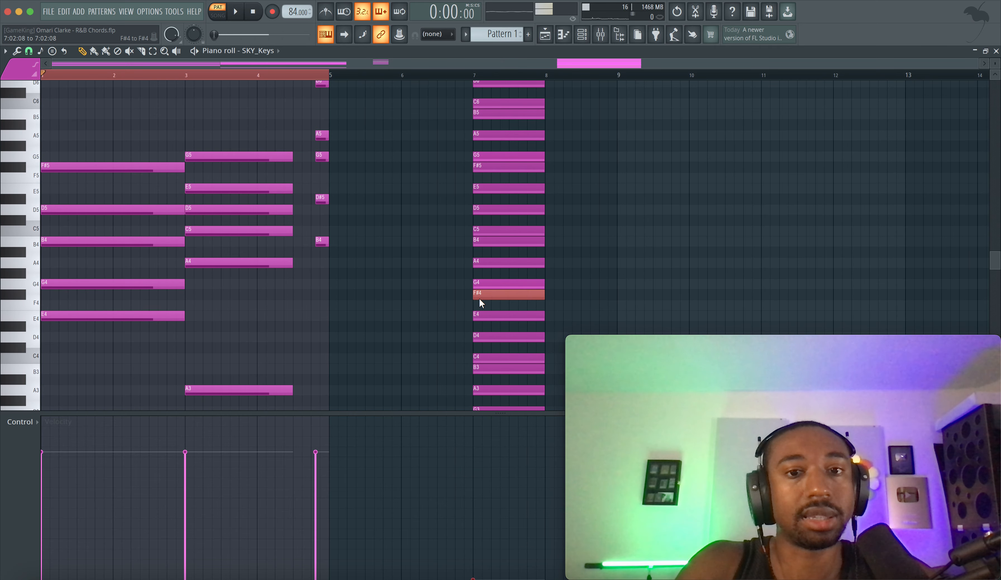
{"action": "left_click", "coordinate": [303, 285]}
{"action": "left_click_drag", "start_coordinate": [311, 289], "coordinate": [308, 295]}
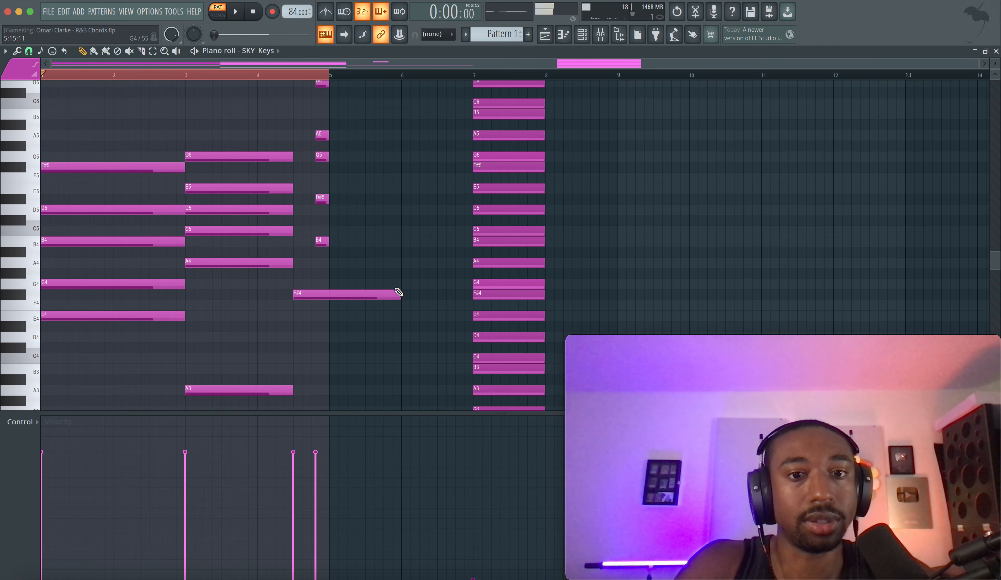
{"action": "left_click_drag", "start_coordinate": [400, 295], "coordinate": [342, 292]}
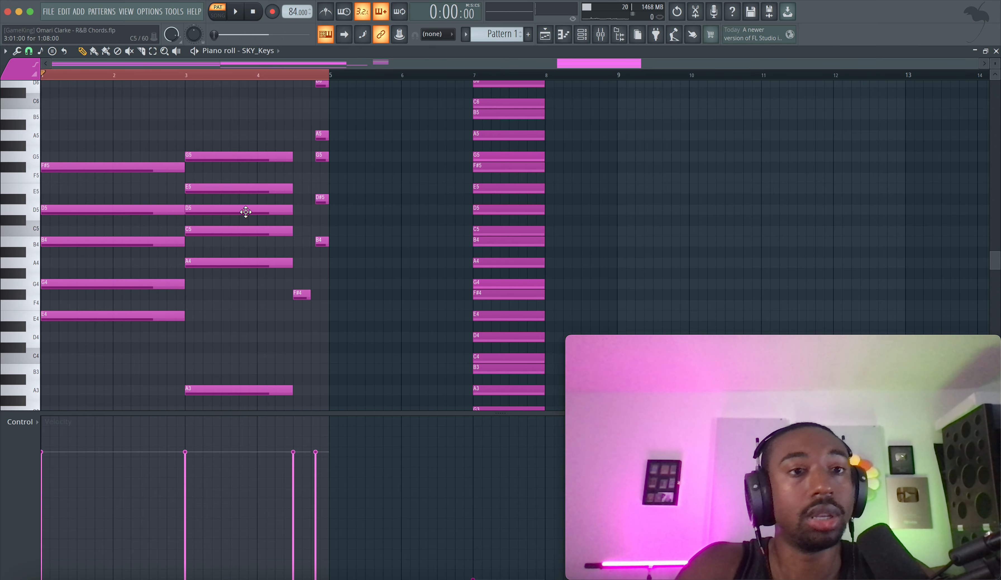
Step: Stack A4, C5, E5 and G5 above the new F#4 note in bar 4, aligned to its start and matching its length
{"action": "left_click", "coordinate": [29, 51]}
{"action": "left_click", "coordinate": [40, 179]}
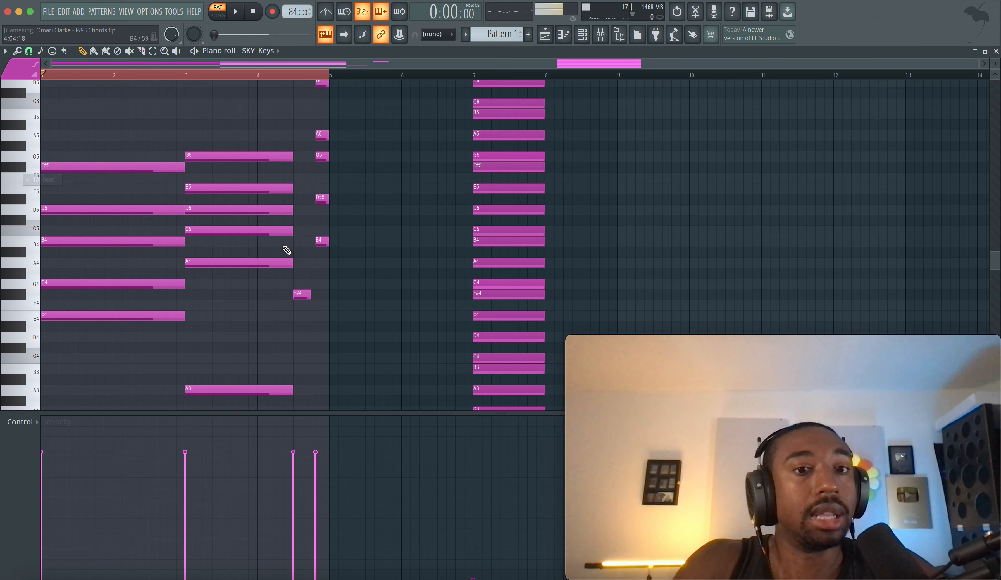
{"action": "left_click", "coordinate": [486, 294]}
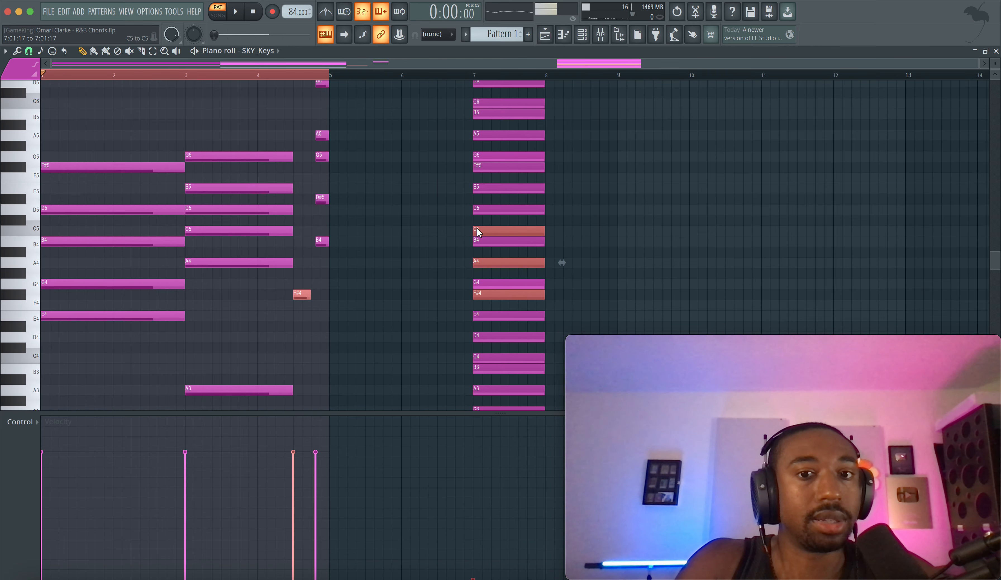
{"action": "left_click", "coordinate": [300, 262]}
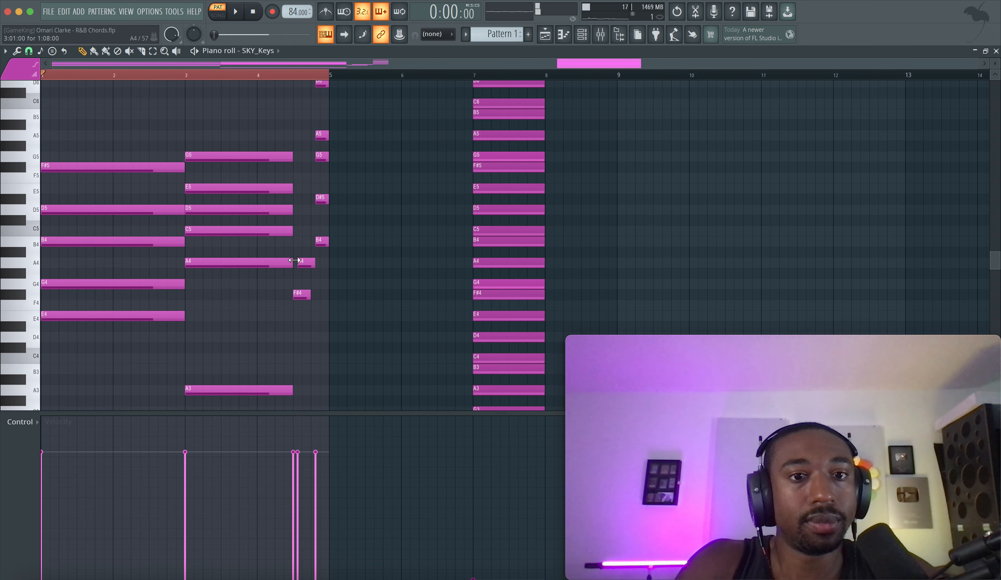
{"action": "left_click_drag", "start_coordinate": [305, 230], "coordinate": [301, 230]}
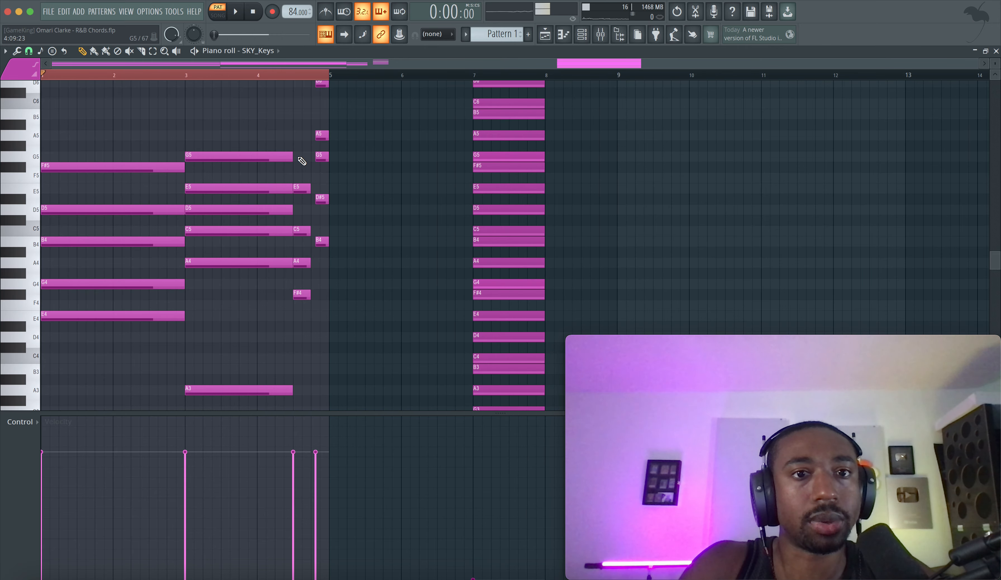
Step: Play the progression with the metronome on to hear the new F#4 chord leading into the last chord, and stop playback
{"action": "key", "text": "space"}
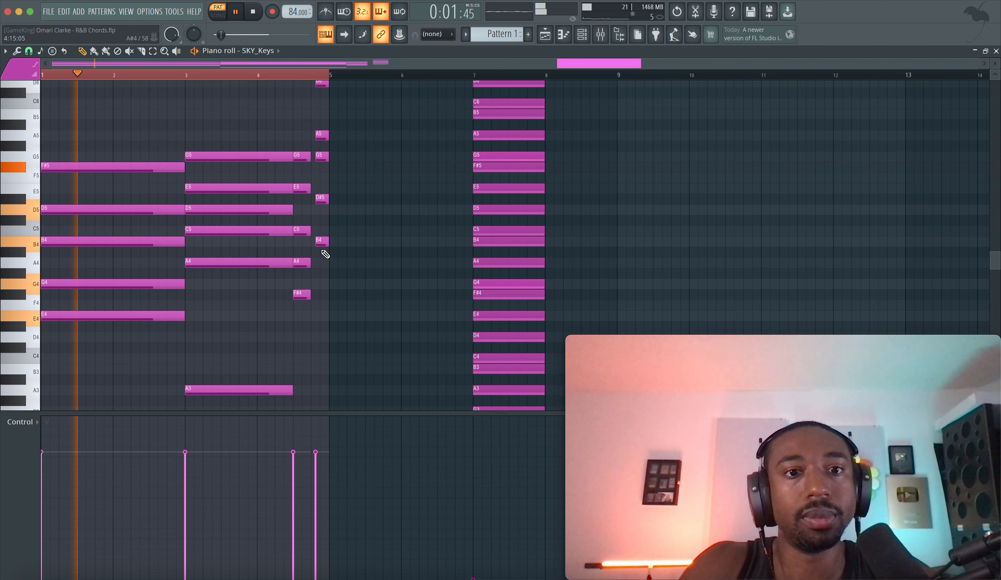
{"action": "left_click_drag", "start_coordinate": [321, 252], "coordinate": [321, 113]}
{"action": "scroll", "coordinate": [323, 115], "scroll_direction": "up", "scroll_amount": 3}
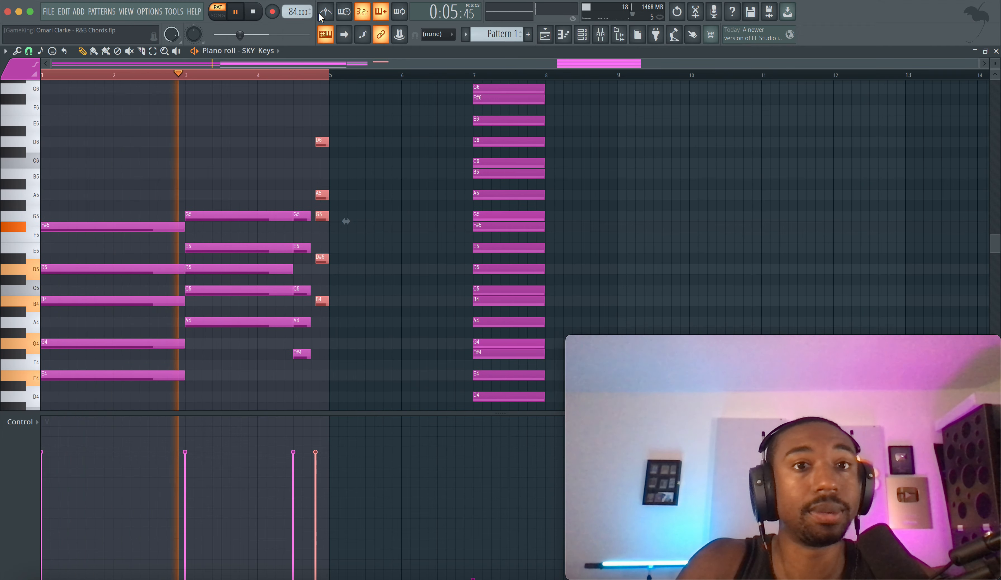
{"action": "left_click", "coordinate": [331, 12]}
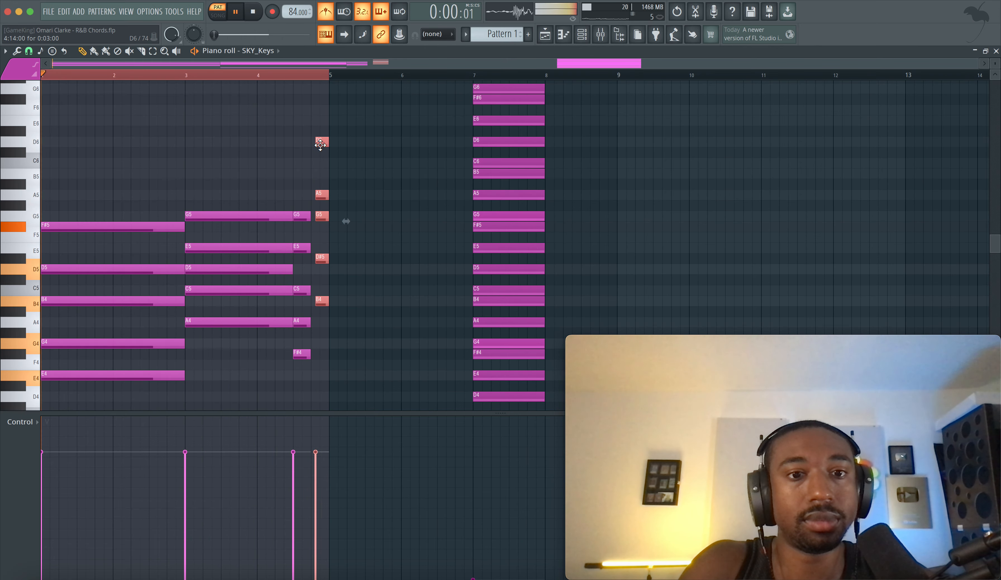
{"action": "key", "text": "space"}
Step: Check the low F#4, A4 and C5 notes of the new bar 4 chord and raise its A4 note an octave to A5
{"action": "left_click_drag", "start_coordinate": [305, 333], "coordinate": [303, 295]}
{"action": "left_click_drag", "start_coordinate": [302, 352], "coordinate": [300, 367]}
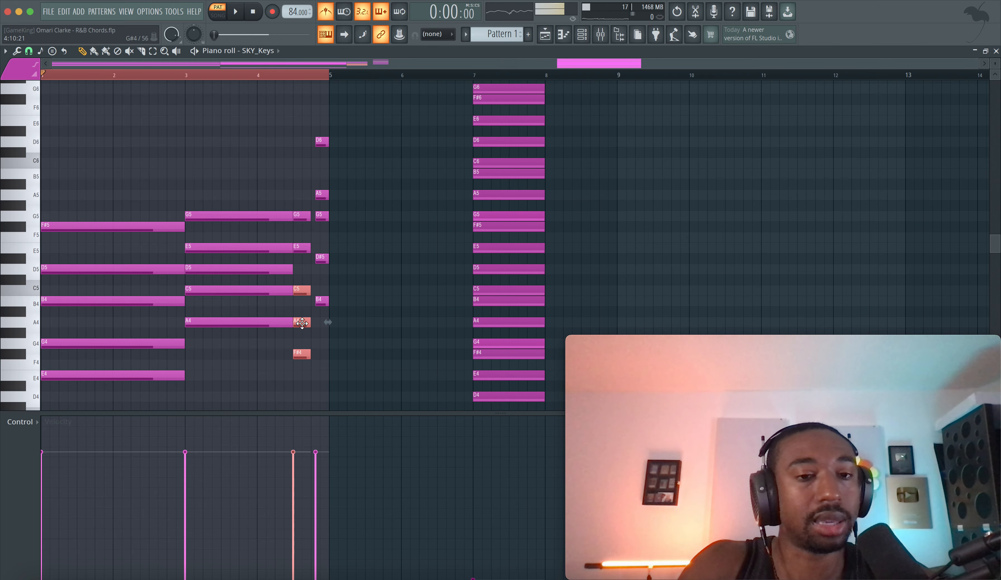
{"action": "left_click_drag", "start_coordinate": [302, 306], "coordinate": [303, 281]}
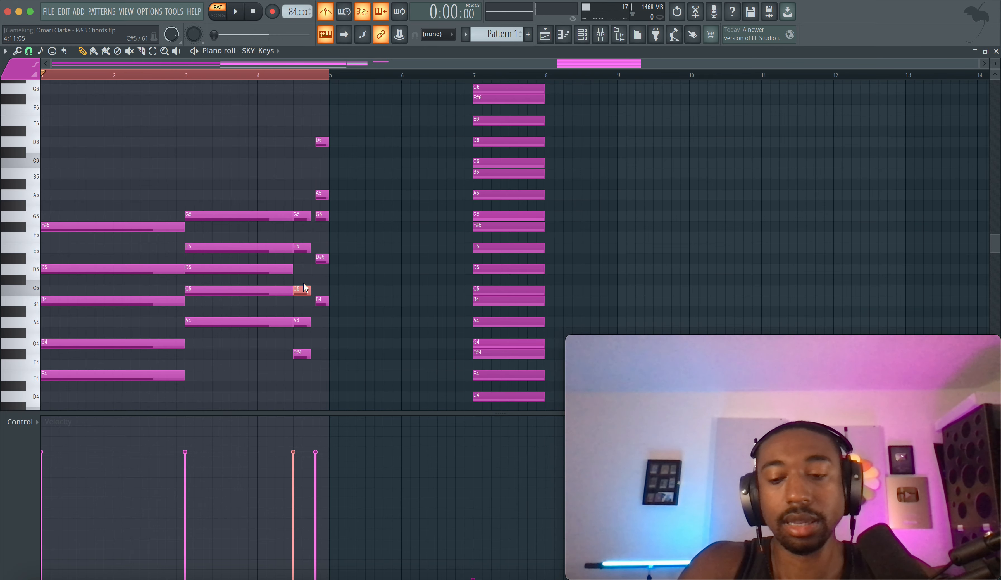
{"action": "left_click", "coordinate": [301, 326]}
{"action": "key", "text": "shift+Up"}
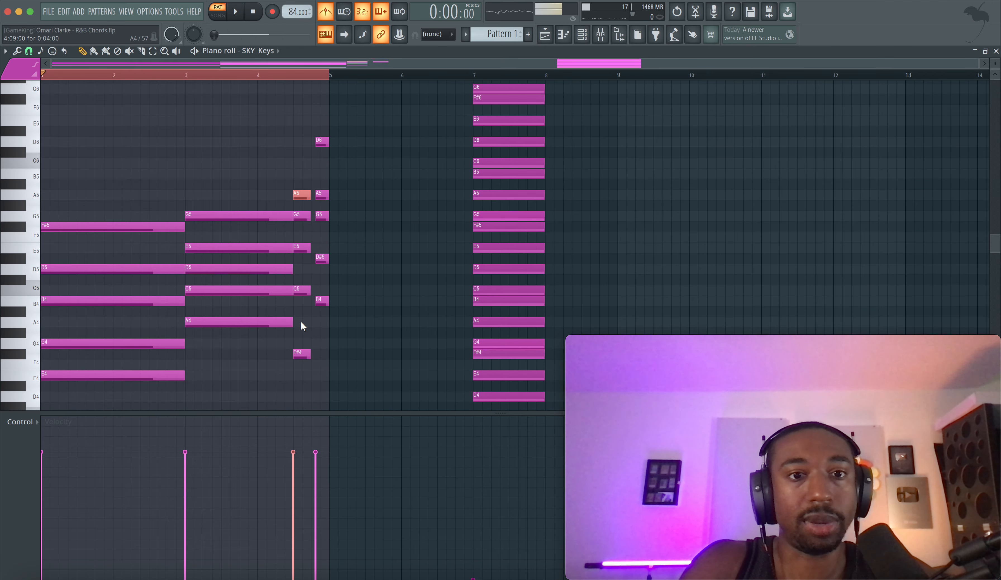
Step: Play the progression from just before bar 3 to hear the revoiced F#4 chord, and switch off the metronome
{"action": "left_click", "coordinate": [172, 82]}
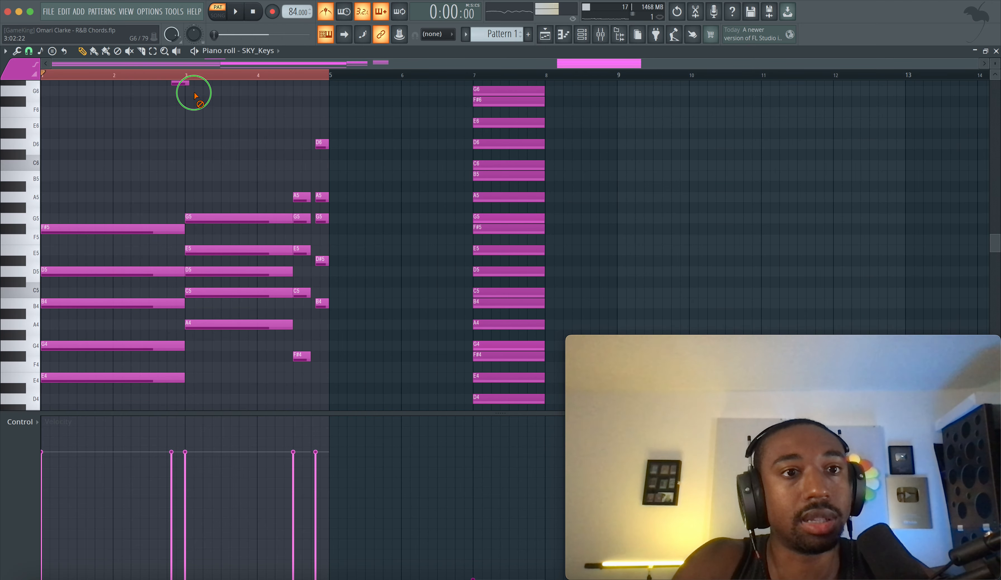
{"action": "right_click", "coordinate": [184, 84]}
{"action": "left_click", "coordinate": [176, 74]}
{"action": "key", "text": "space"}
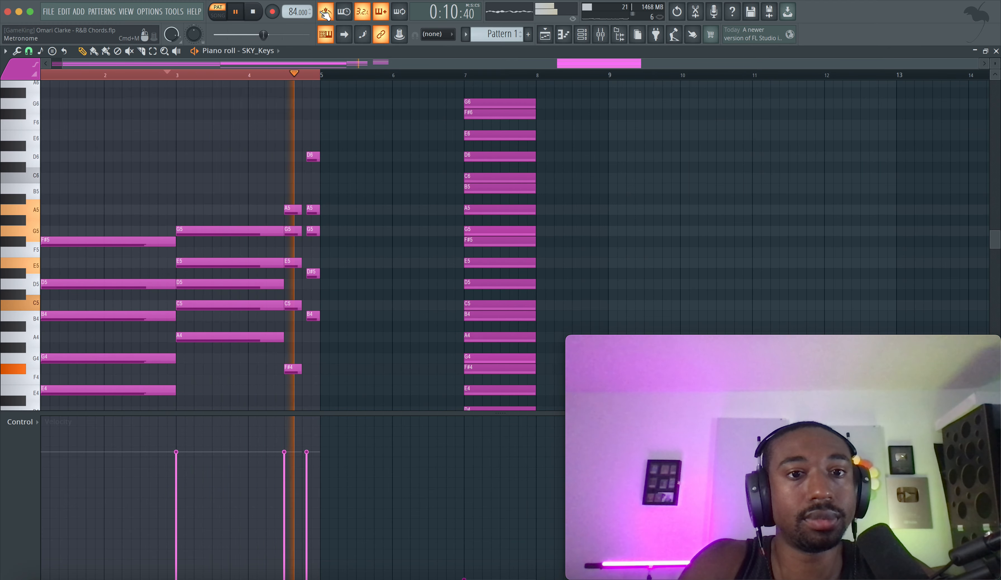
{"action": "key", "text": "space"}
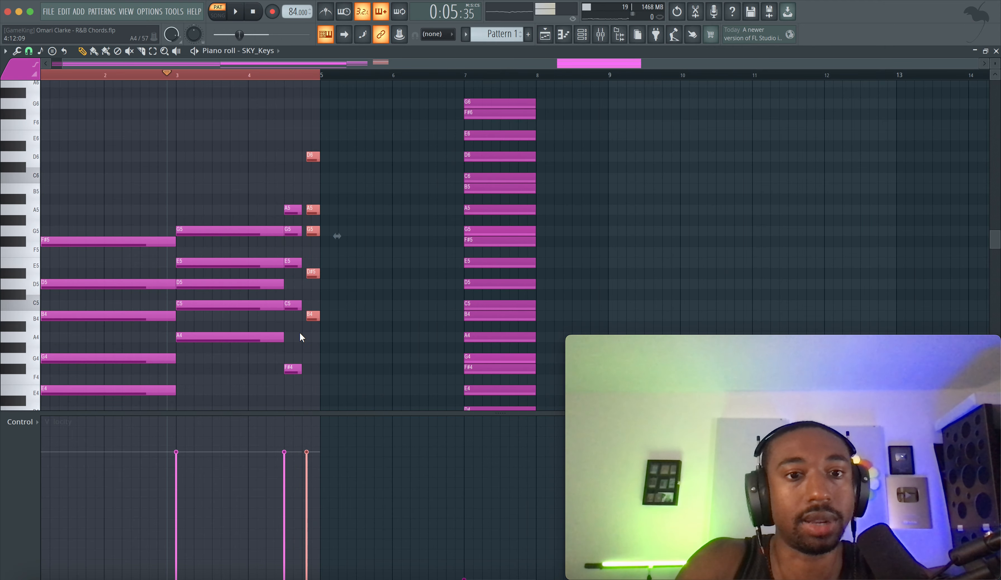
Step: Select the whole F#4 chord in bar 4 and extend it to a length of 0:05:00, reaching the start of the last chord
{"action": "scroll", "coordinate": [299, 331], "scroll_direction": "up", "scroll_amount": 2}
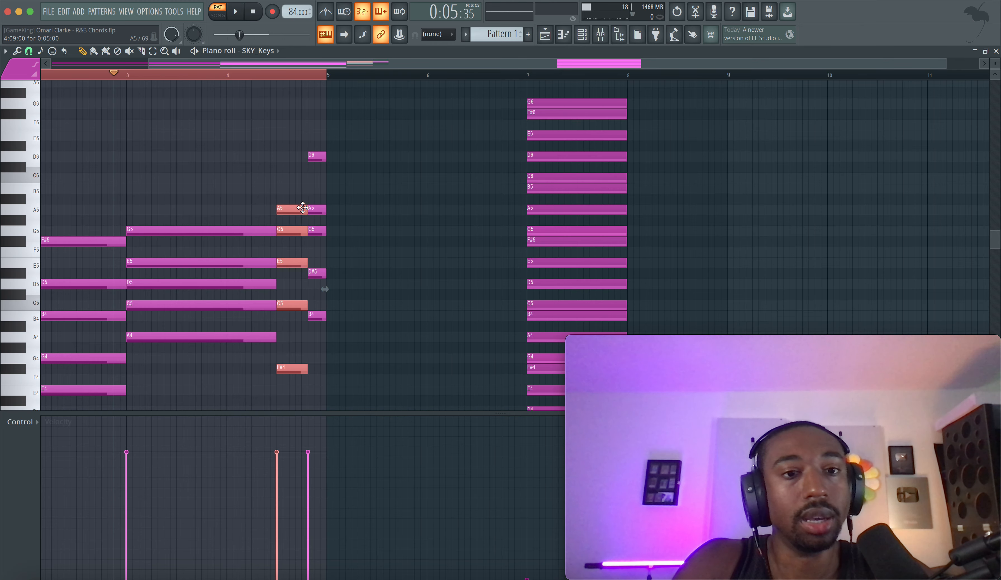
{"action": "left_click_drag", "start_coordinate": [302, 207], "coordinate": [300, 335]}
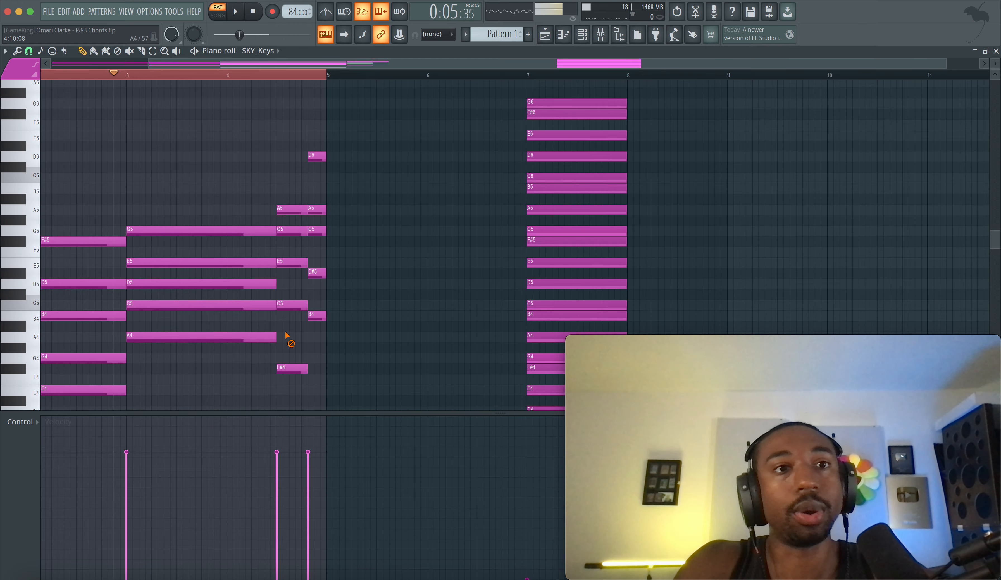
Step: Play back the four-bar SKY_Keys chord progression and bring all of its notes into view
{"action": "scroll", "coordinate": [285, 332], "scroll_direction": "left", "scroll_amount": 5}
{"action": "left_click", "coordinate": [236, 12]}
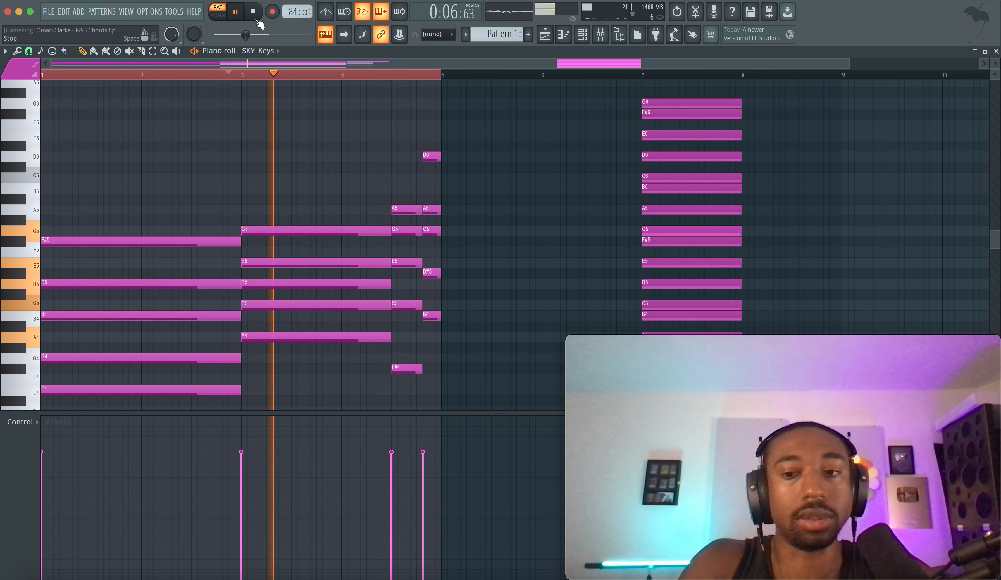
{"action": "scroll", "coordinate": [330, 163], "scroll_direction": "down", "scroll_amount": 3}
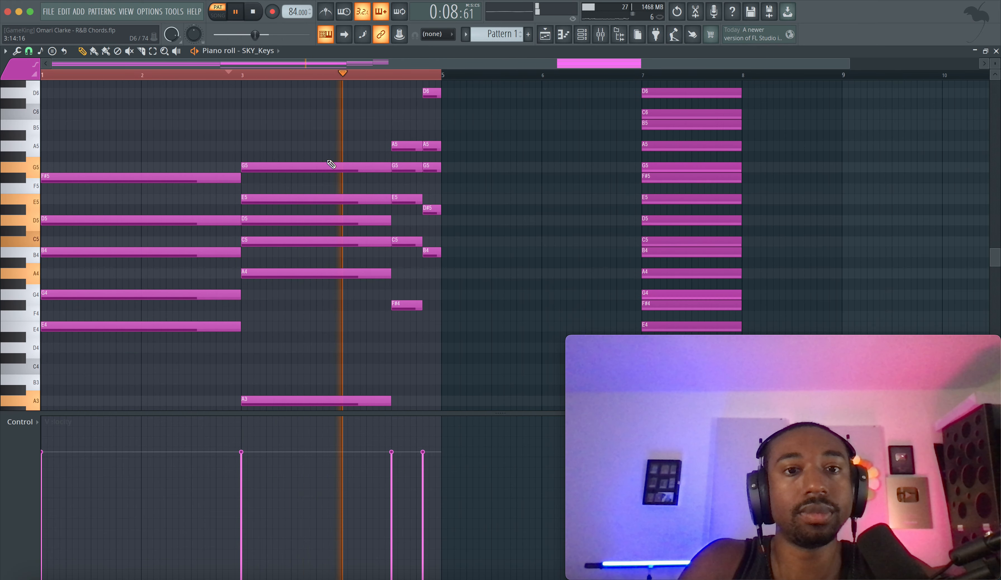
{"action": "scroll", "coordinate": [326, 165], "scroll_direction": "down", "scroll_amount": 3}
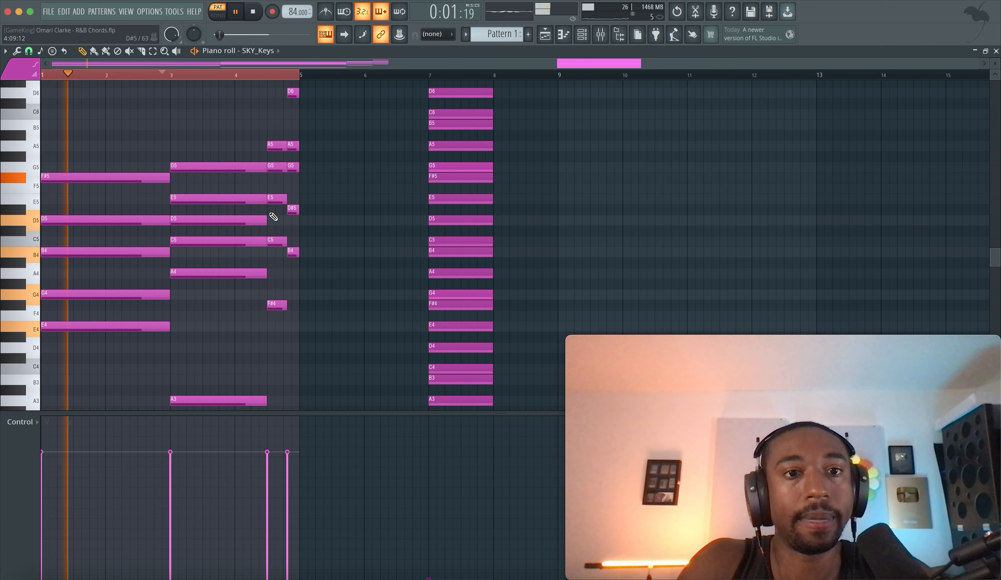
Step: Try lowering the A5 note of the first short chord in bar 4 by a semitone to G#5
{"action": "left_click", "coordinate": [279, 148]}
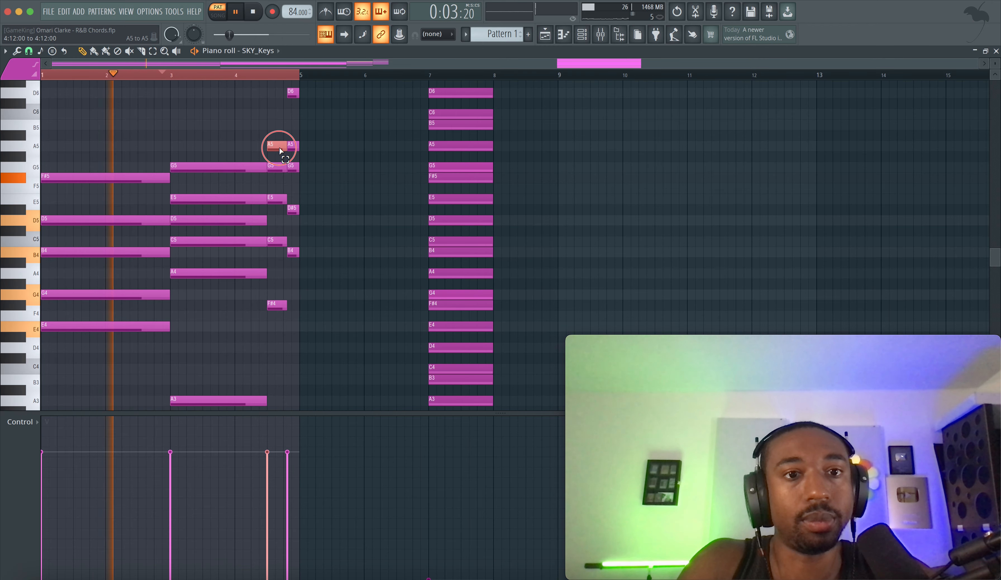
{"action": "key", "text": "shift+Down"}
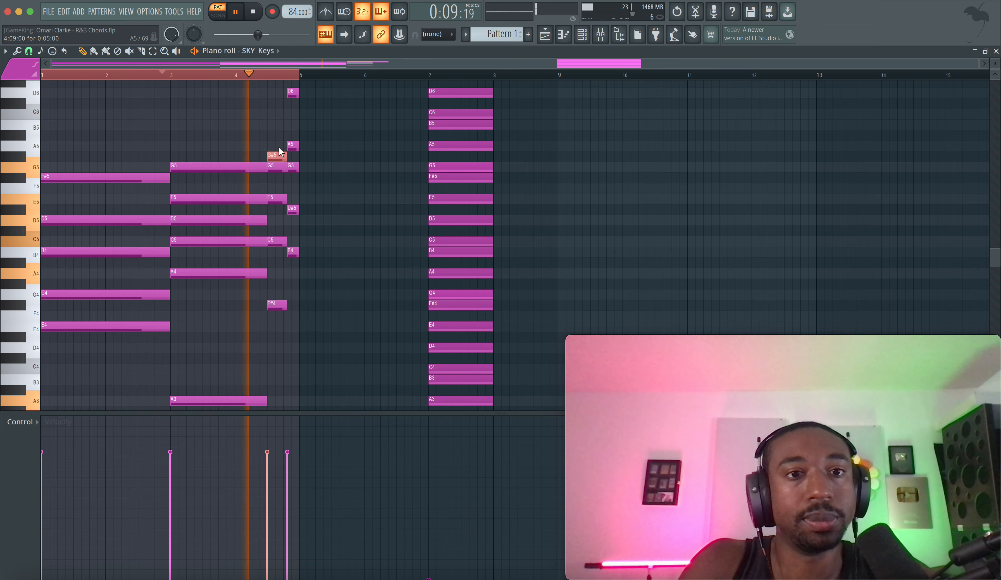
{"action": "key", "text": "space"}
{"action": "key", "text": "shift+Up"}
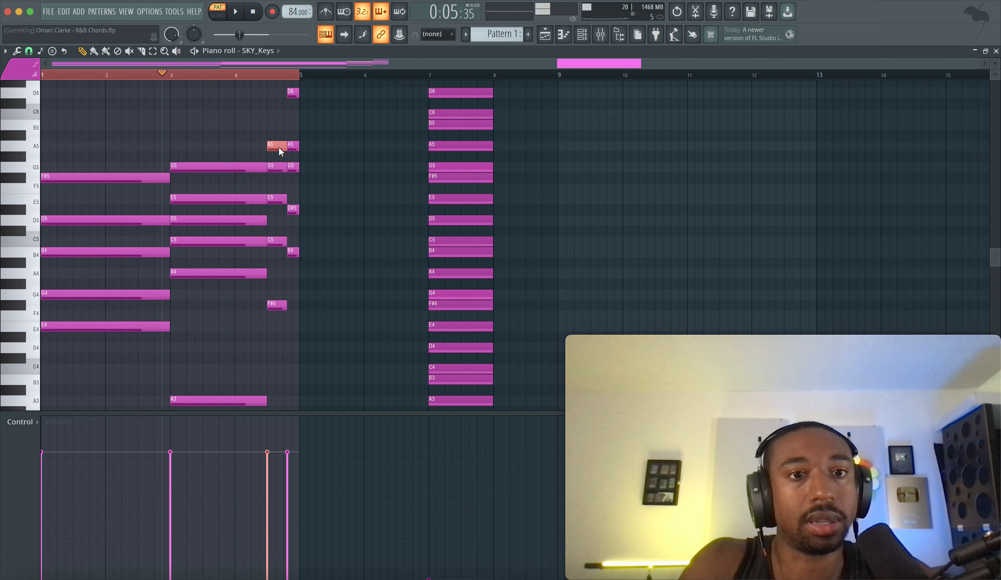
Step: Lower the C5 note of the first short chord in bar 4 to B4, keeping its top note on A5, and play the change
{"action": "key", "text": "ctrl+Down"}
{"action": "left_click", "coordinate": [276, 241]}
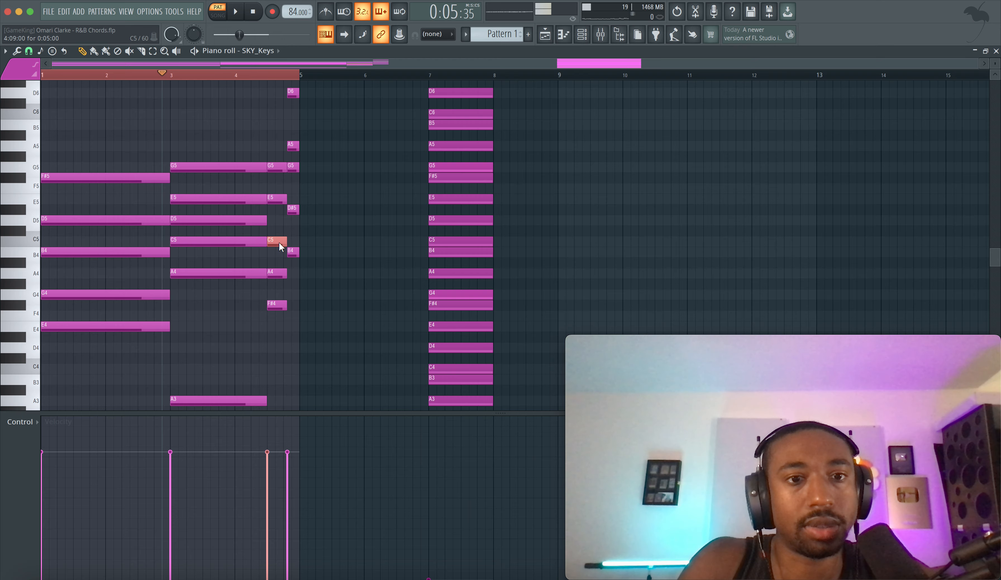
{"action": "left_click", "coordinate": [279, 271]}
{"action": "key", "text": "ctrl+Up"}
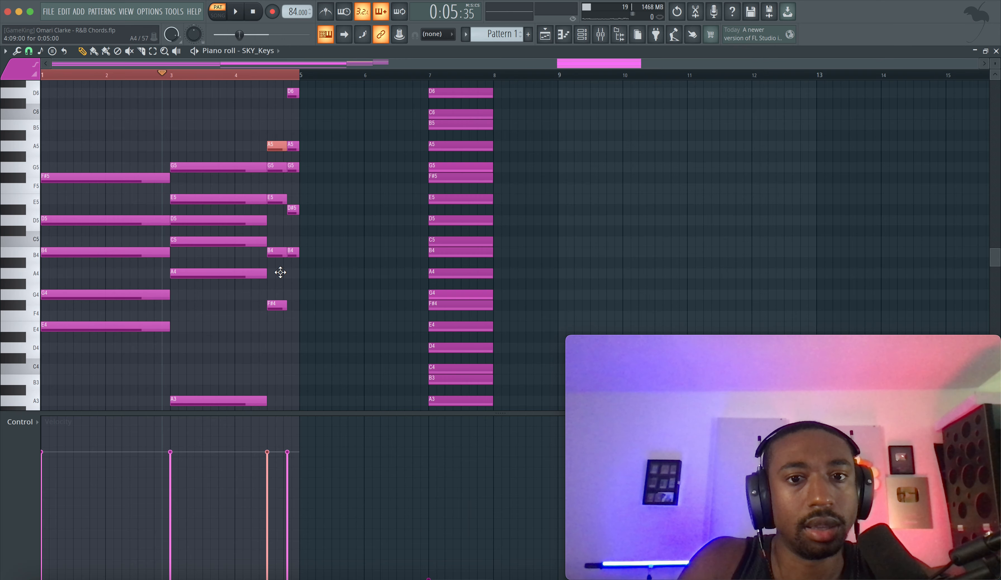
{"action": "key", "text": "space"}
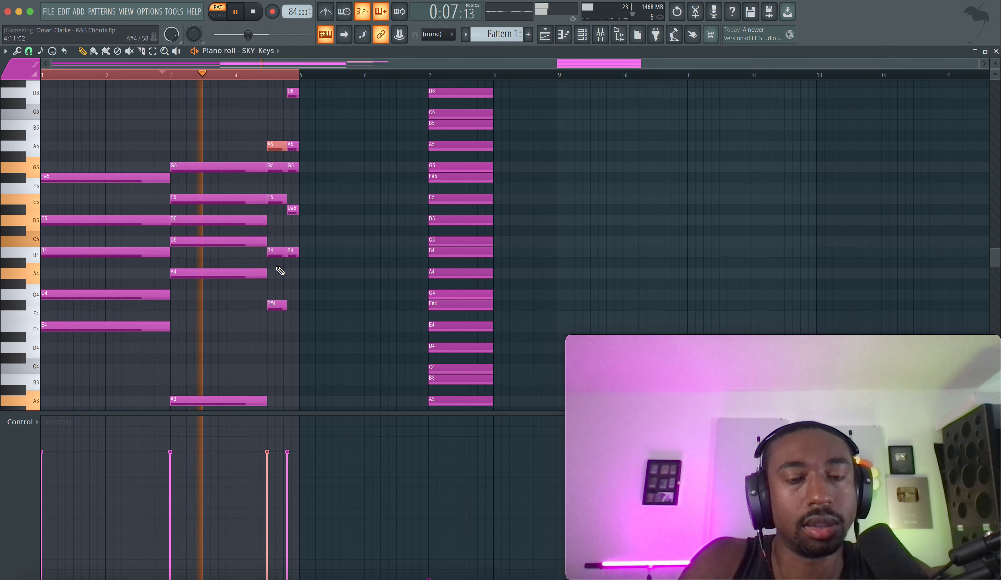
{"action": "key", "text": "space"}
{"action": "left_click", "coordinate": [306, 292], "text": "super"}
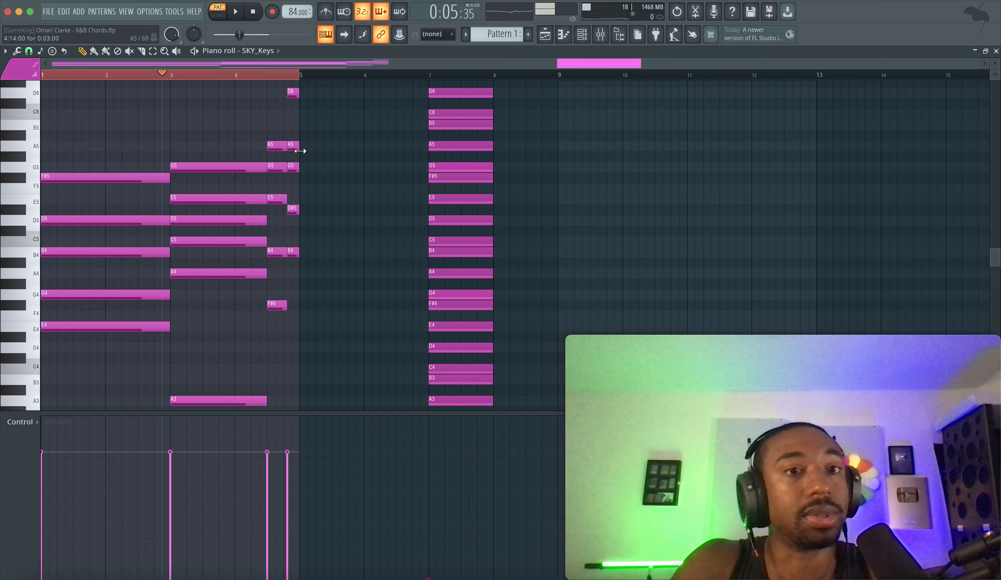
Step: Open the SKY_Keys instrument during pattern playback and try the Bliss Flute and About Time presets
{"action": "left_click", "coordinate": [235, 12]}
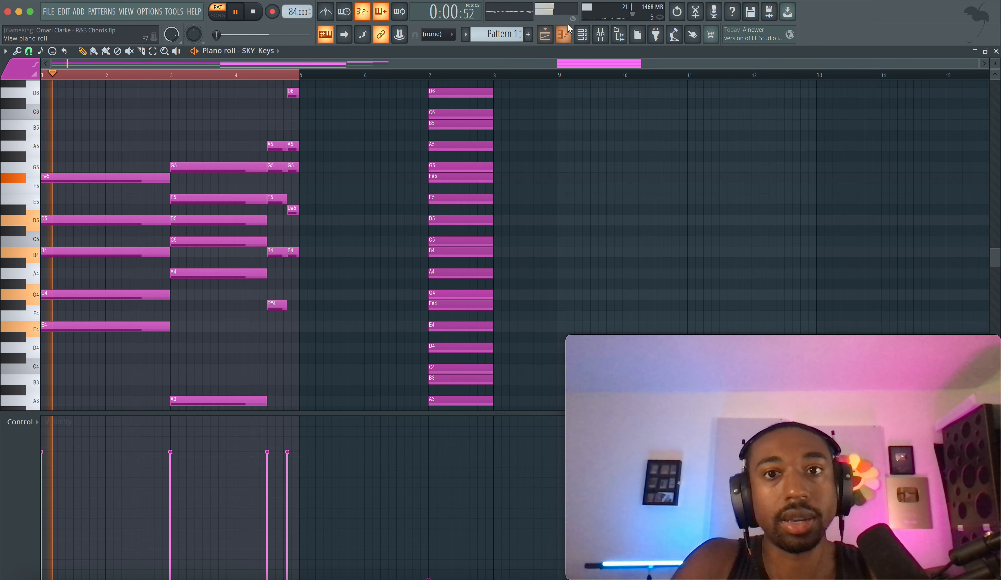
{"action": "key", "text": "F6"}
{"action": "left_click", "coordinate": [200, 83]}
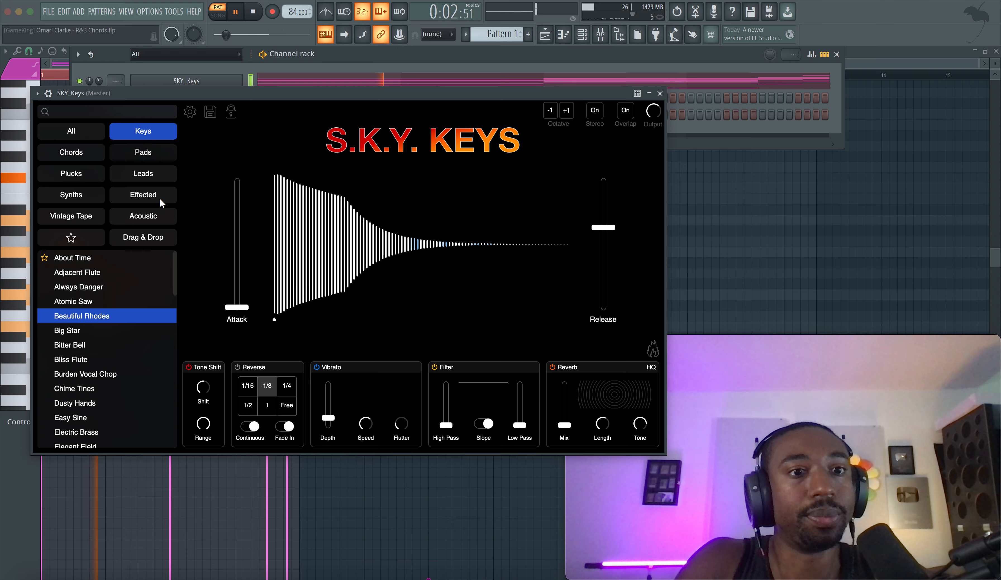
{"action": "left_click", "coordinate": [87, 360]}
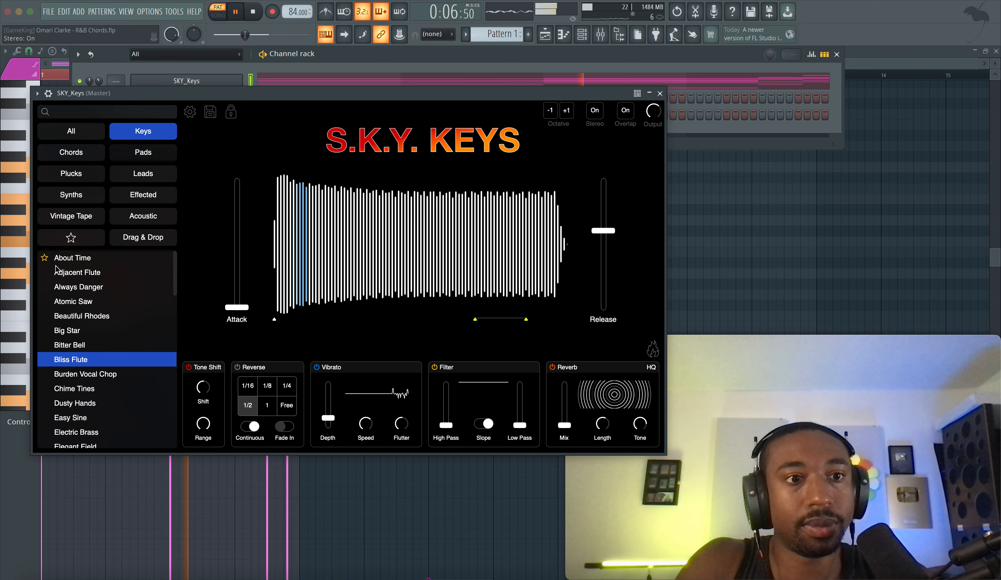
{"action": "left_click", "coordinate": [72, 239]}
{"action": "left_click", "coordinate": [71, 238]}
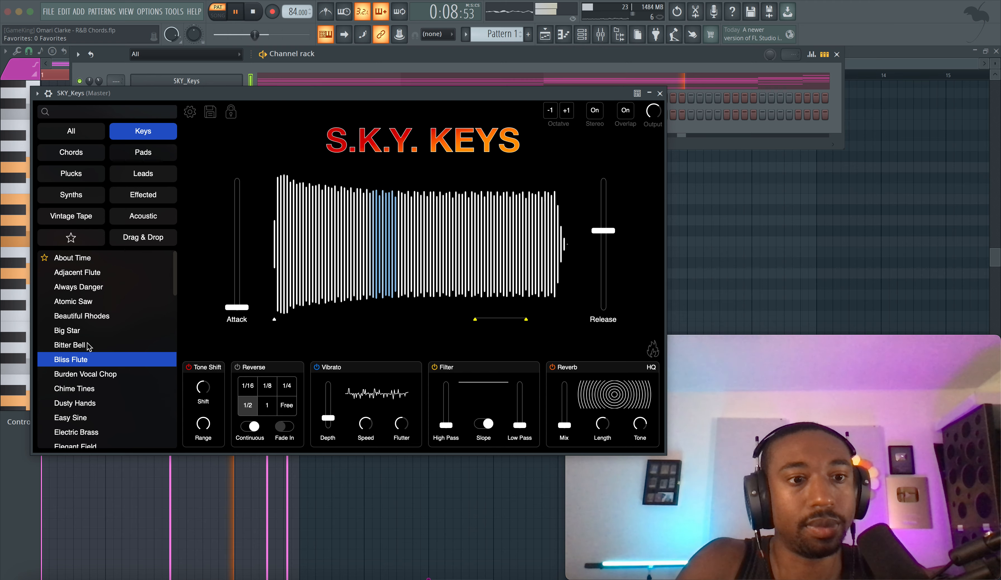
{"action": "left_click", "coordinate": [56, 259]}
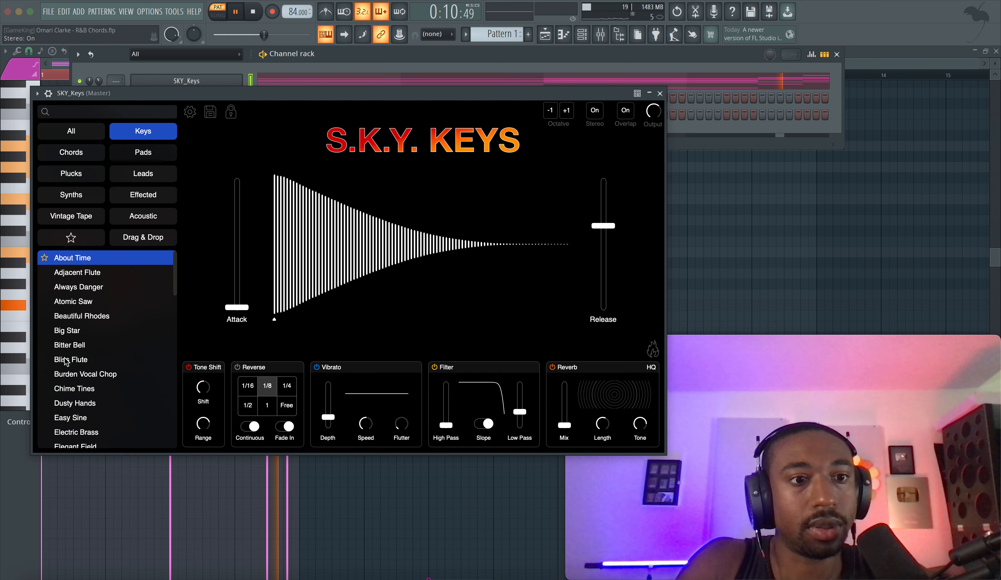
{"action": "left_click", "coordinate": [66, 370]}
{"action": "left_click", "coordinate": [66, 360]}
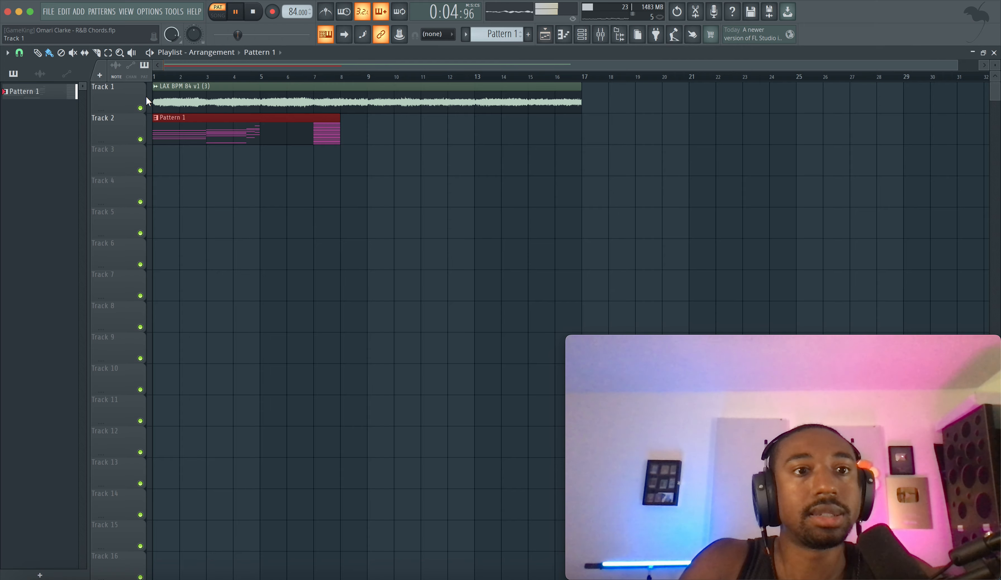
Step: Switch to song playback, then unmute the LAX BPM 84 v1 (3) channel and set its volume to 51%
{"action": "left_click", "coordinate": [217, 16]}
{"action": "left_click", "coordinate": [562, 35]}
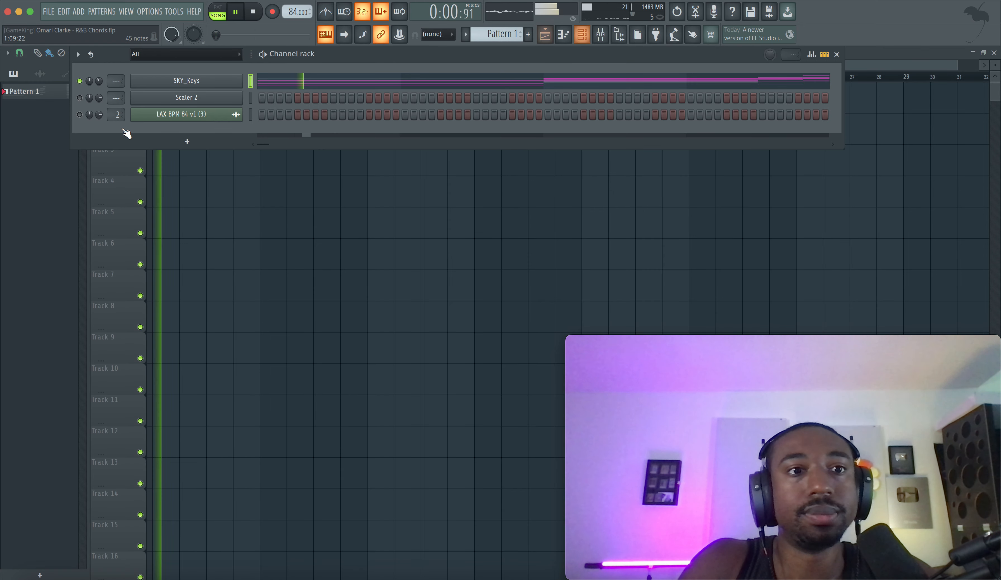
{"action": "key", "text": "space"}
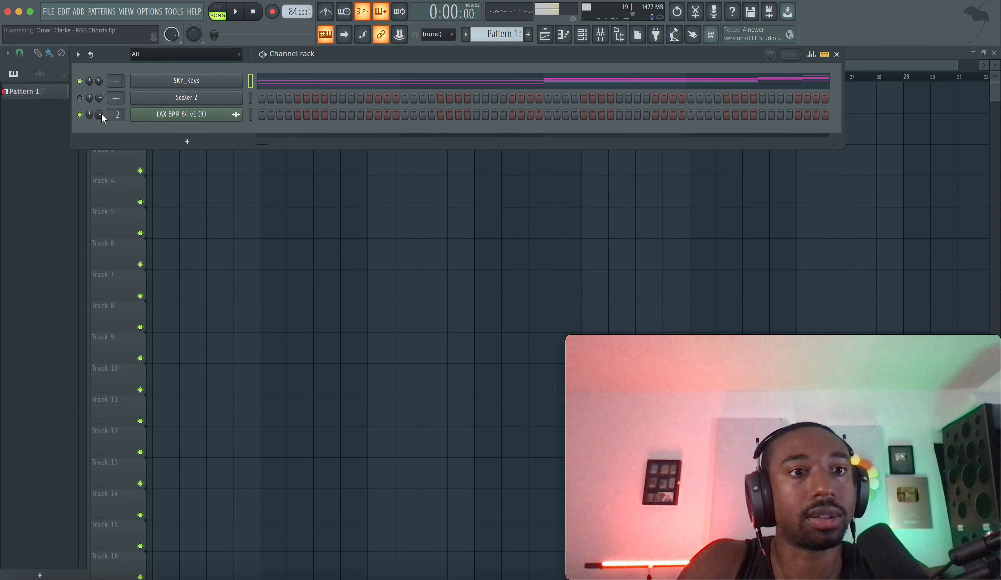
{"action": "key", "text": "space"}
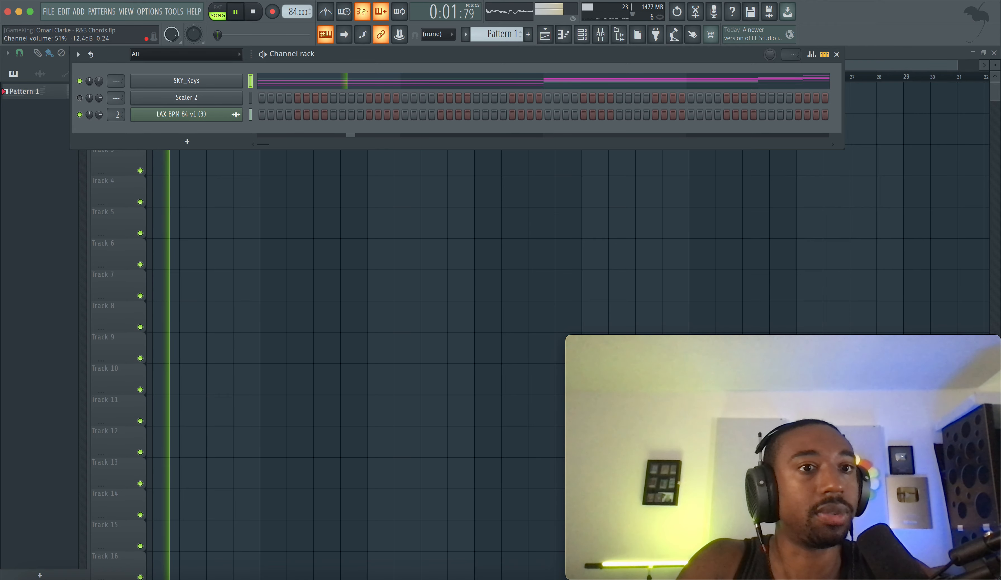
Step: Shorten the Pattern 1 clip on Track 2 to four bars in the playlist
{"action": "left_click", "coordinate": [287, 189]}
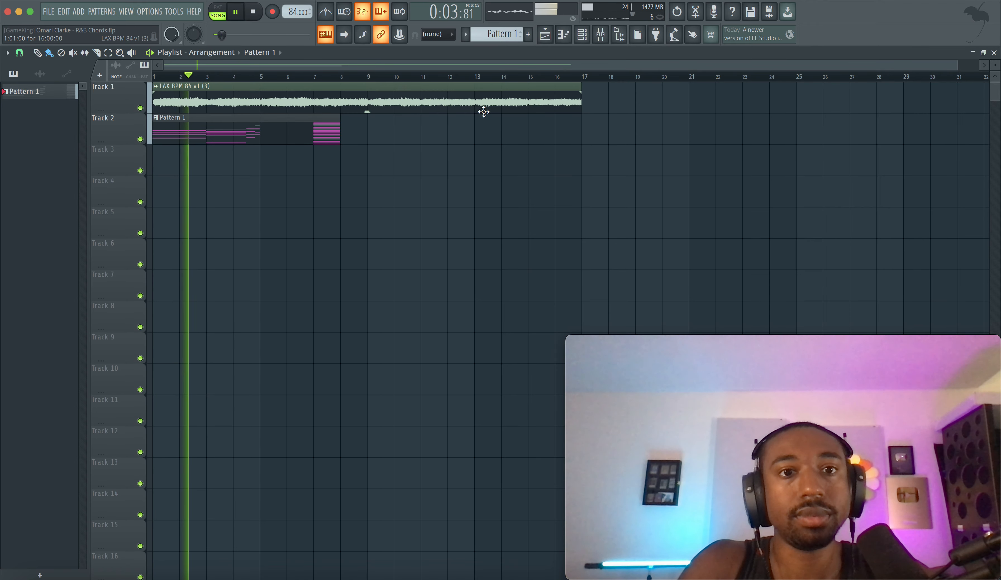
{"action": "left_click_drag", "start_coordinate": [294, 132], "coordinate": [261, 132]}
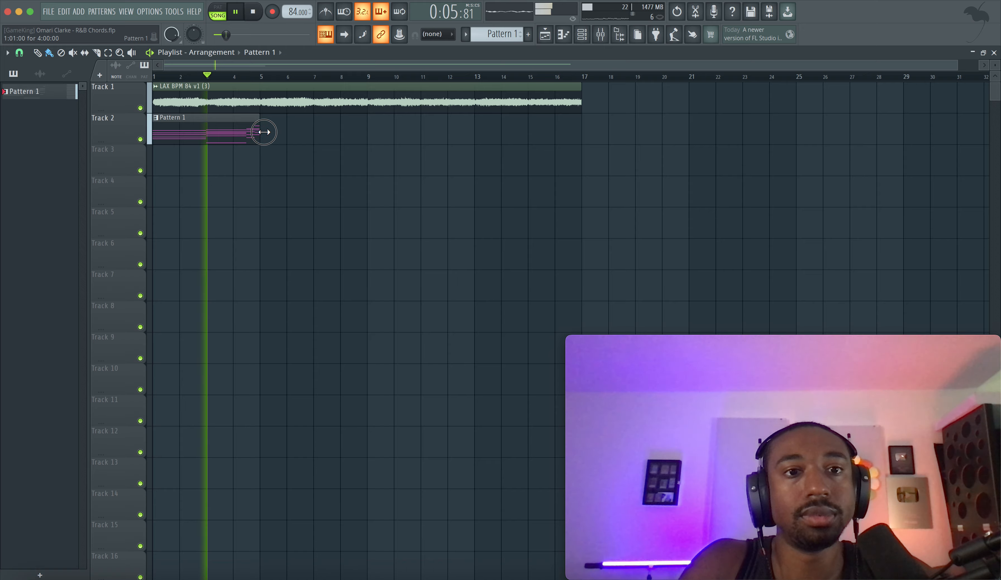
Step: Route the SKY_Keys channel to mixer track 3 and stop playback
{"action": "left_click", "coordinate": [590, 41]}
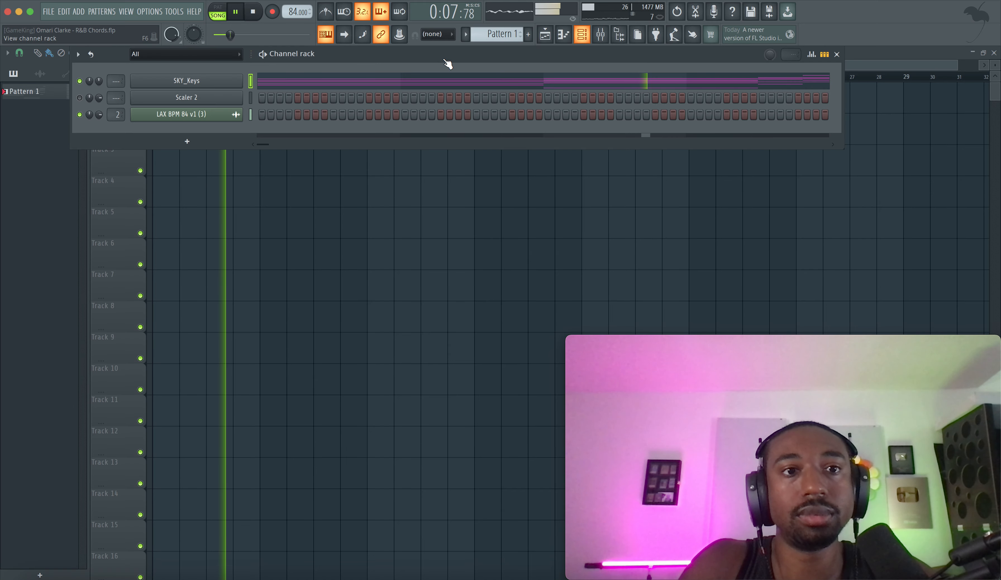
{"action": "key", "text": "F9"}
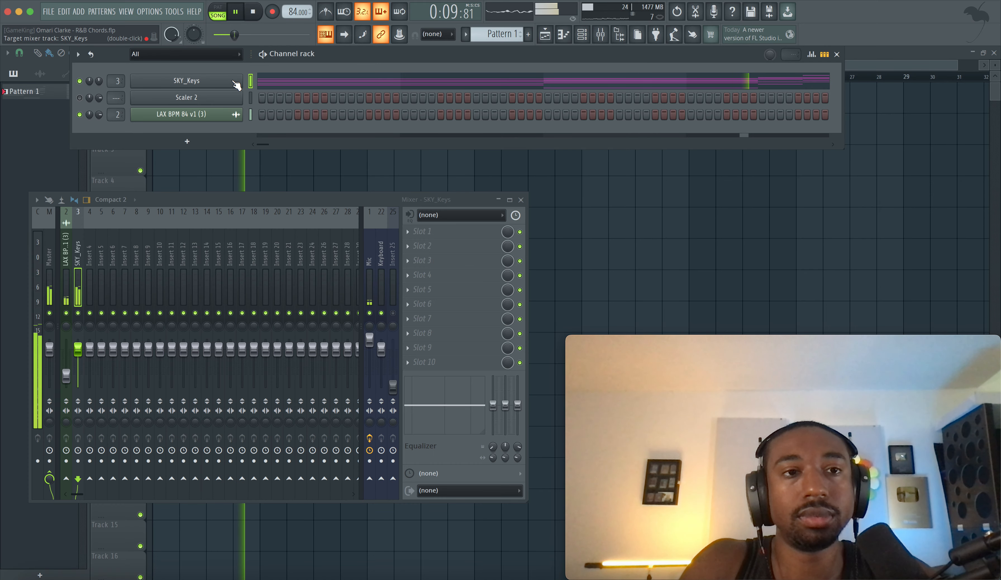
{"action": "right_click", "coordinate": [317, 172]}
{"action": "key", "text": "space"}
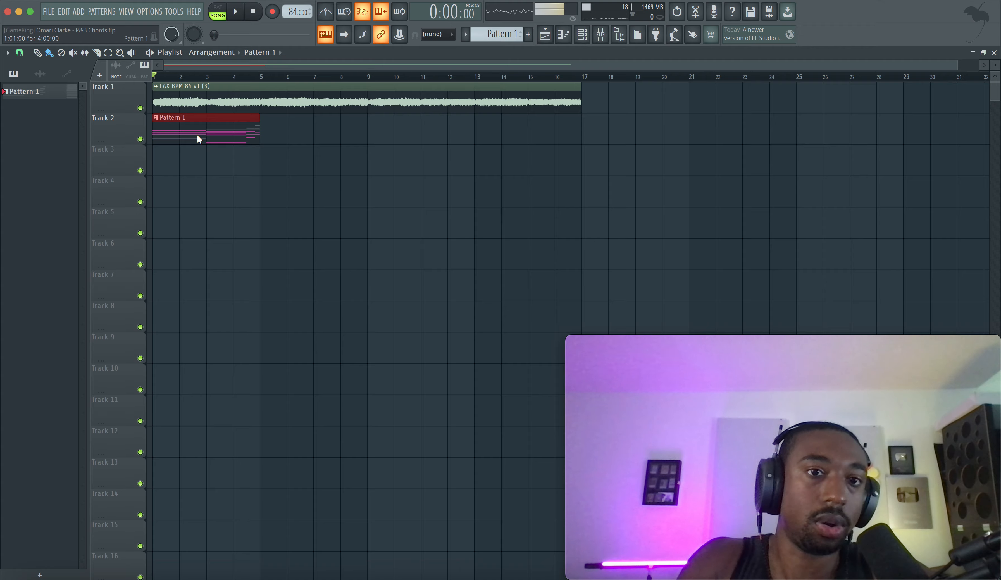
Step: Duplicate the Pattern 1 clip to bar 5 on Track 2 and merge both clips into a single new pattern
{"action": "left_click_drag", "start_coordinate": [198, 138], "coordinate": [295, 134]}
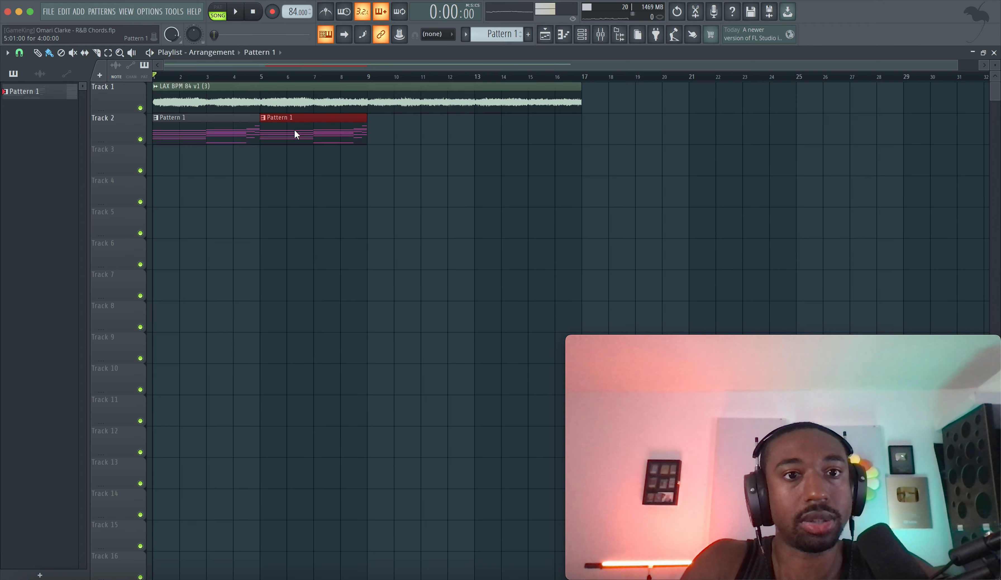
{"action": "left_click", "coordinate": [218, 131], "text": "shift+super"}
{"action": "key", "text": "super+g"}
Step: Open the merged eight-bar pattern's SKY_Keys notes in the piano roll and save the project
{"action": "double_click", "coordinate": [265, 130]}
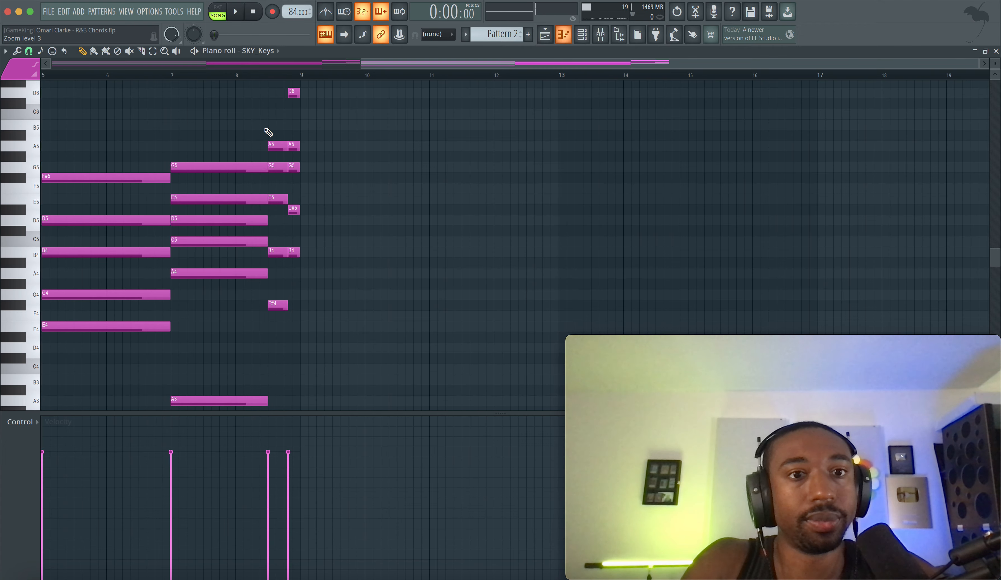
{"action": "scroll", "coordinate": [197, 164], "scroll_direction": "left", "scroll_amount": 6}
{"action": "scroll", "coordinate": [196, 162], "scroll_direction": "down", "scroll_amount": 4}
{"action": "scroll", "coordinate": [197, 166], "scroll_direction": "down", "scroll_amount": 1}
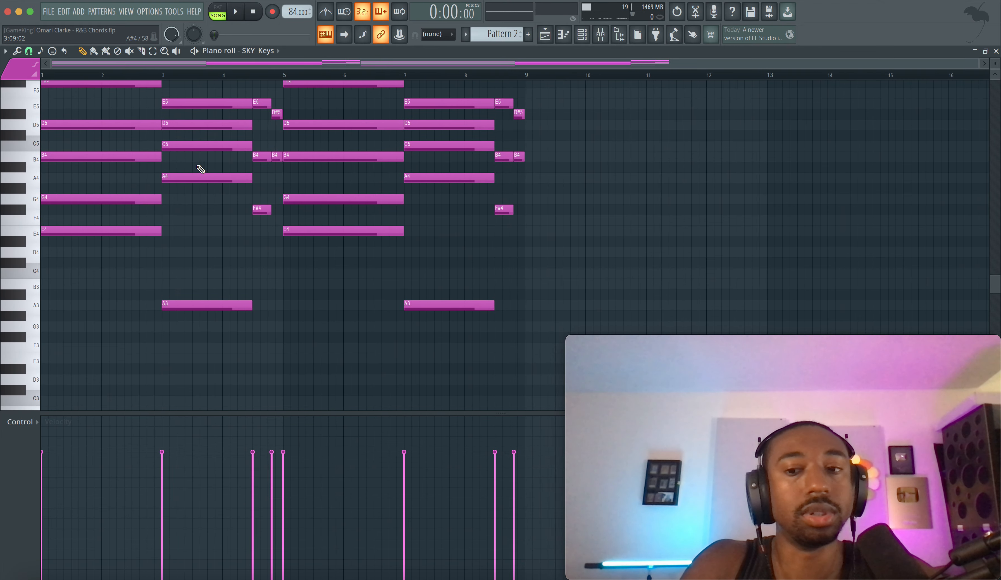
{"action": "scroll", "coordinate": [200, 168], "scroll_direction": "up", "scroll_amount": 3}
{"action": "scroll", "coordinate": [201, 168], "scroll_direction": "down", "scroll_amount": 1}
{"action": "key", "text": "super+s"}
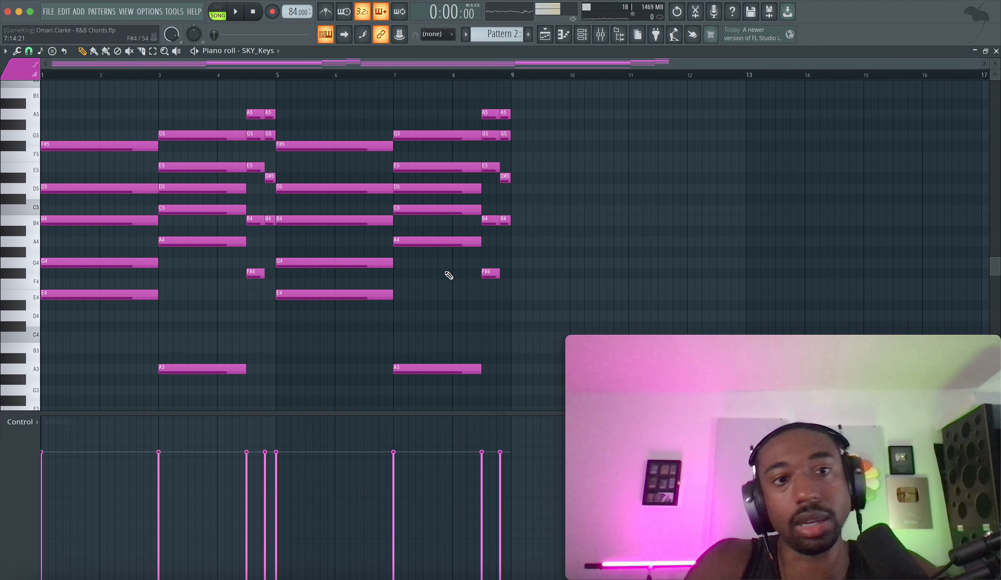
Step: Select the notes of the two short chords ending bar 4 together with the long chord starting at bar 5
{"action": "left_click_drag", "start_coordinate": [327, 320], "coordinate": [310, 249]}
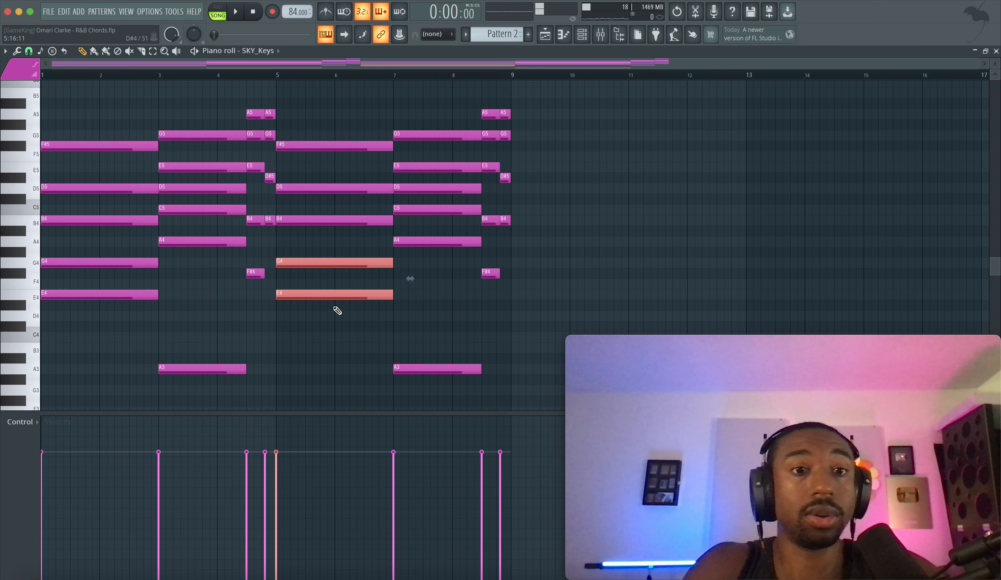
{"action": "left_click", "coordinate": [333, 309], "text": "ctrl"}
{"action": "left_click_drag", "start_coordinate": [333, 308], "coordinate": [252, 111]}
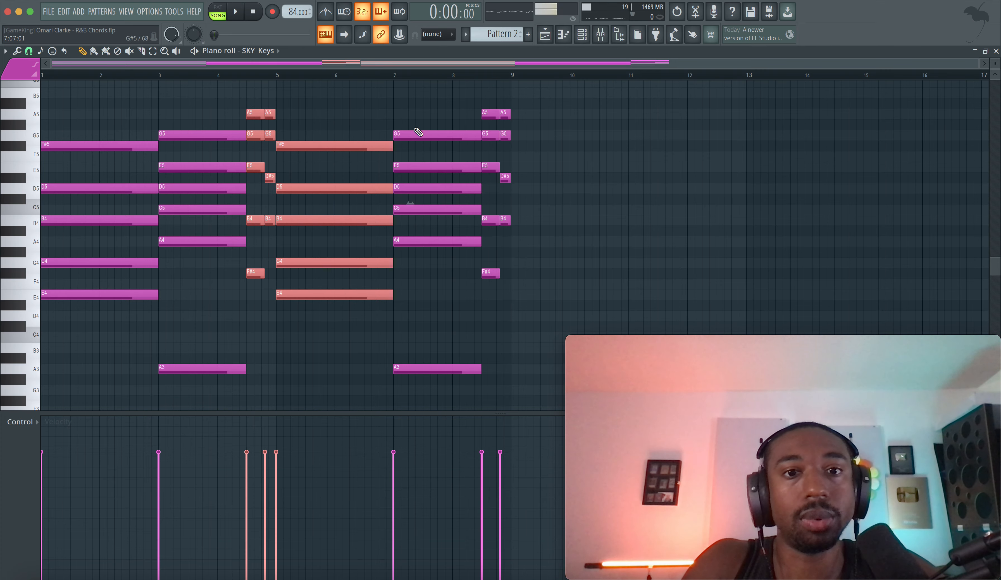
Step: Stamp an E minor scale from E4 to E5 at bar 9 as a reference and select its E4 note
{"action": "left_click", "coordinate": [52, 51]}
{"action": "scroll", "coordinate": [478, 239], "scroll_direction": "down", "scroll_amount": 1}
{"action": "mouse_move", "coordinate": [538, 253]}
{"action": "left_mouse_down"}
{"action": "mouse_move", "coordinate": [644, 262]}
{"action": "mouse_move", "coordinate": [527, 266]}
{"action": "left_mouse_up"}
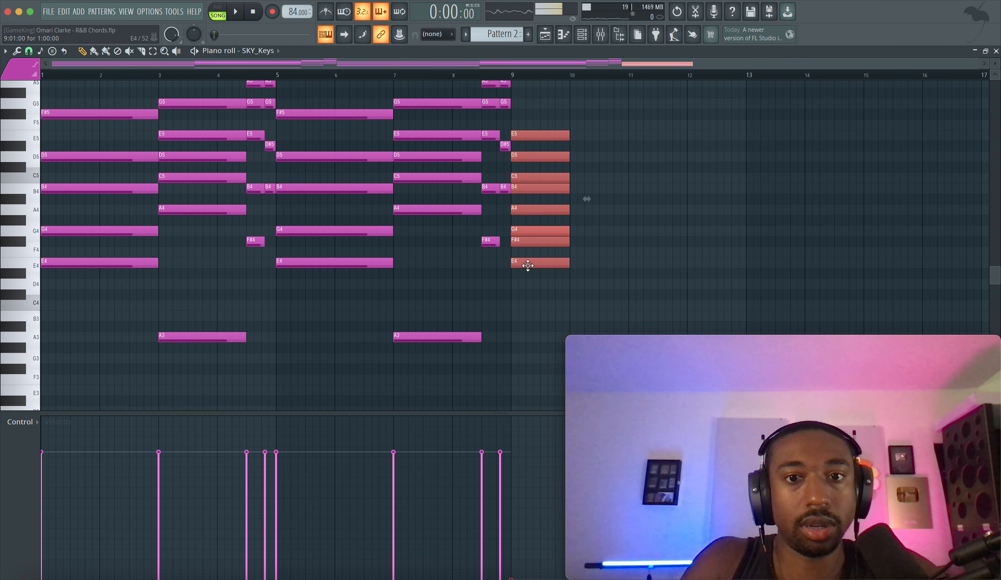
{"action": "left_click", "coordinate": [529, 284]}
{"action": "left_click", "coordinate": [527, 263]}
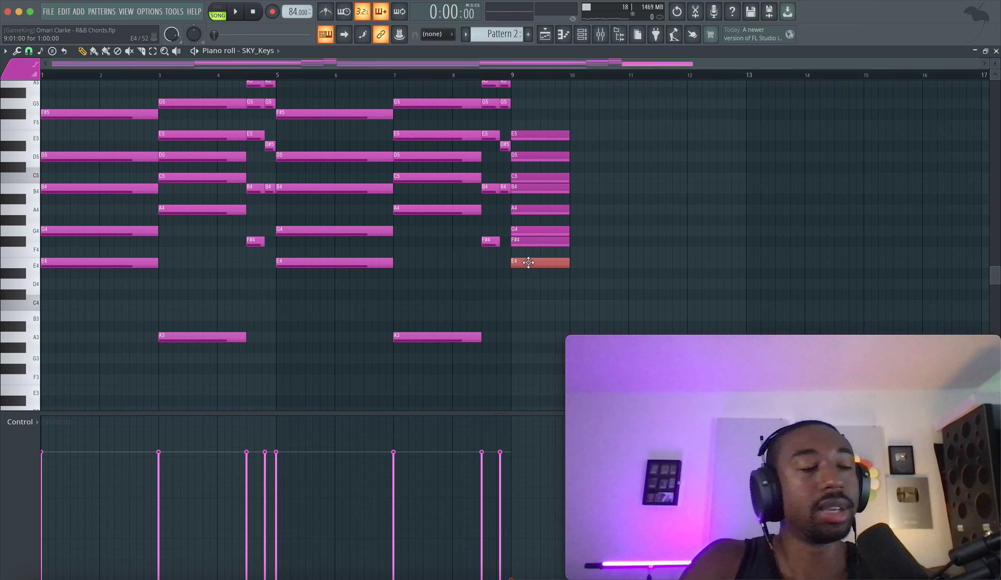
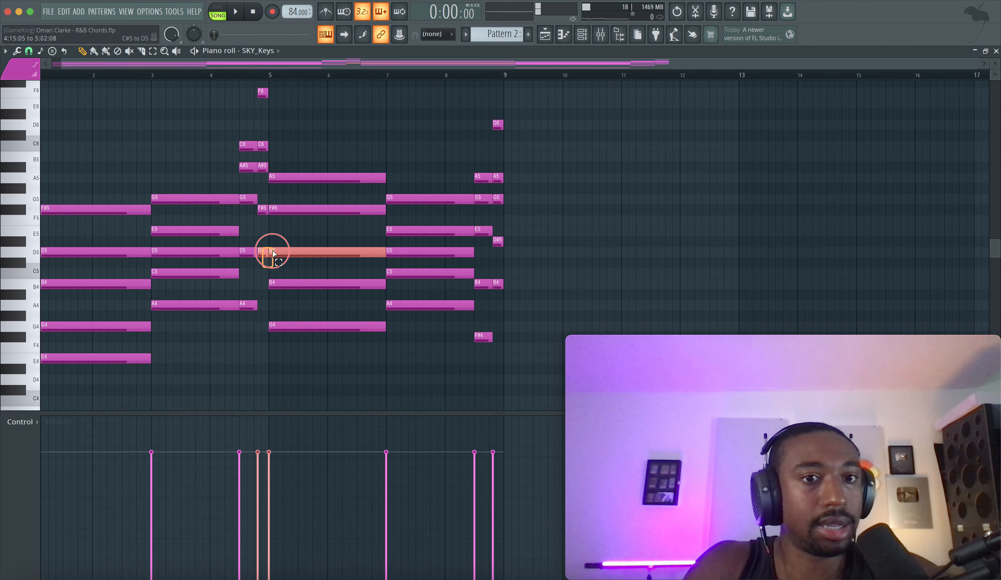
Step: Play the song from the start to hear the edited eight-bar chord progression
{"action": "key", "text": "space"}
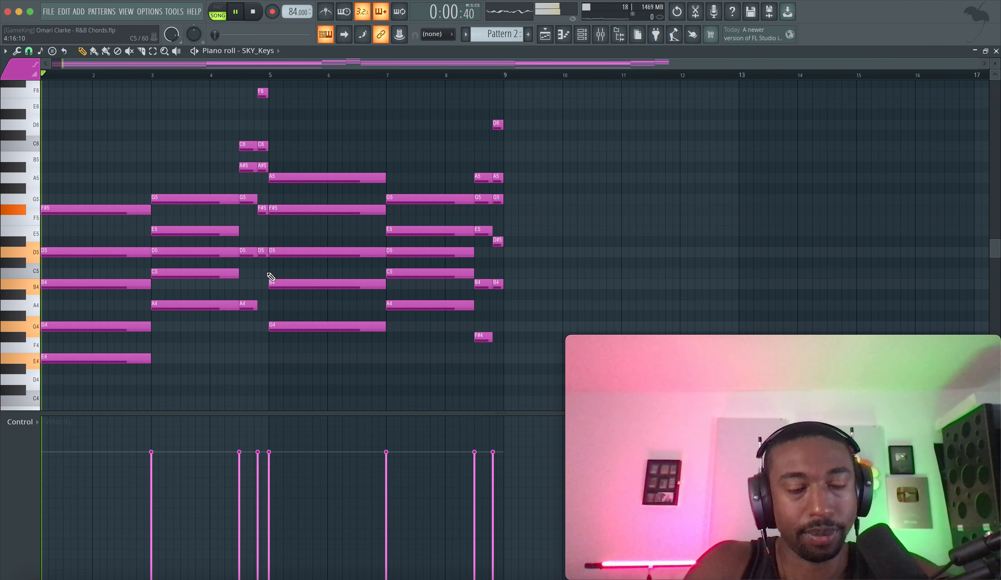
{"action": "scroll", "coordinate": [280, 237], "scroll_direction": "down", "scroll_amount": 2}
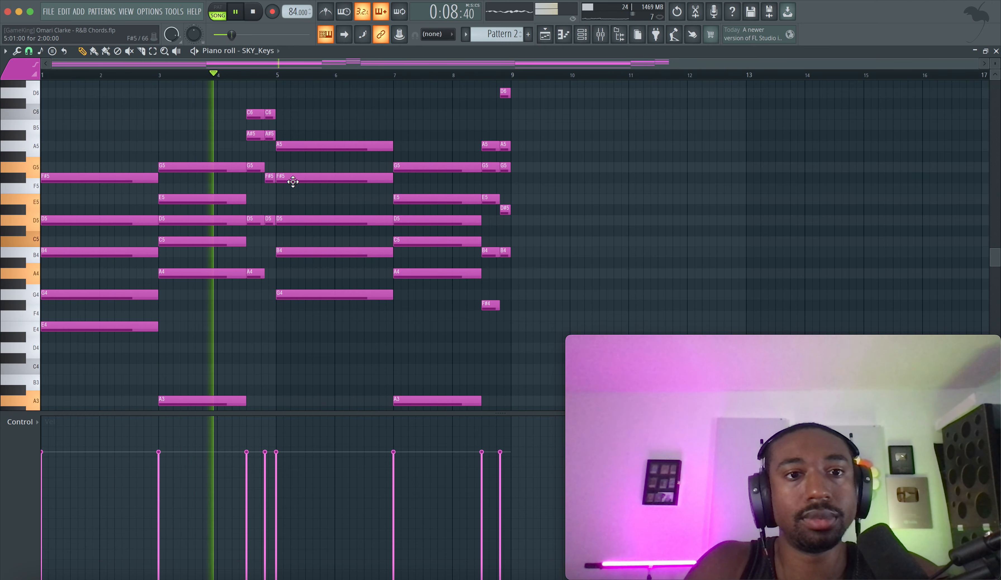
Step: Audition from bar 4 and revoice the last short chord of that bar as G#4, C5, E5, F#5 and B5
{"action": "scroll", "coordinate": [281, 183], "scroll_direction": "up", "scroll_amount": 3}
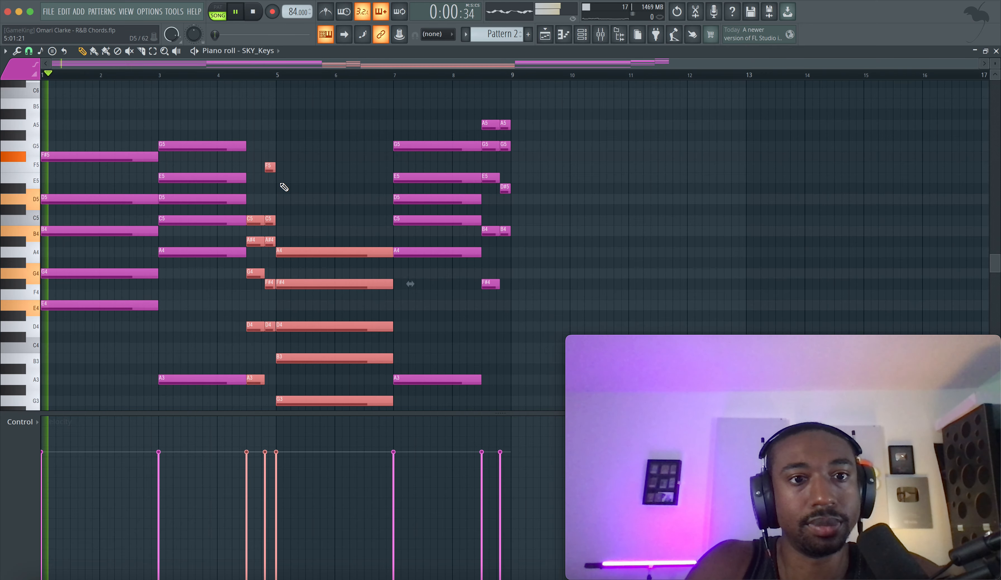
{"action": "left_click", "coordinate": [217, 79]}
{"action": "key", "text": "space"}
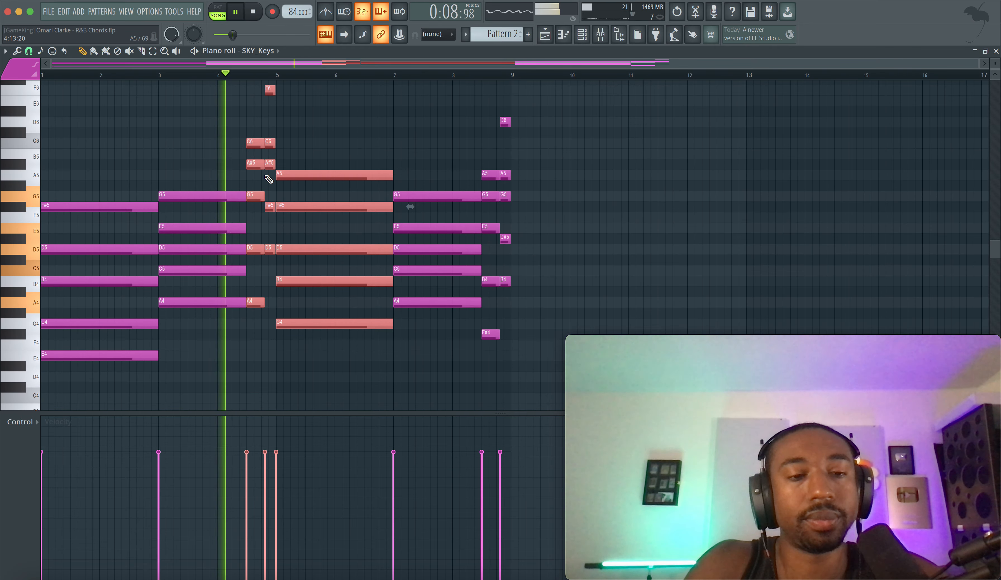
{"action": "key", "text": "space"}
{"action": "left_click_drag", "start_coordinate": [269, 84], "coordinate": [271, 254]}
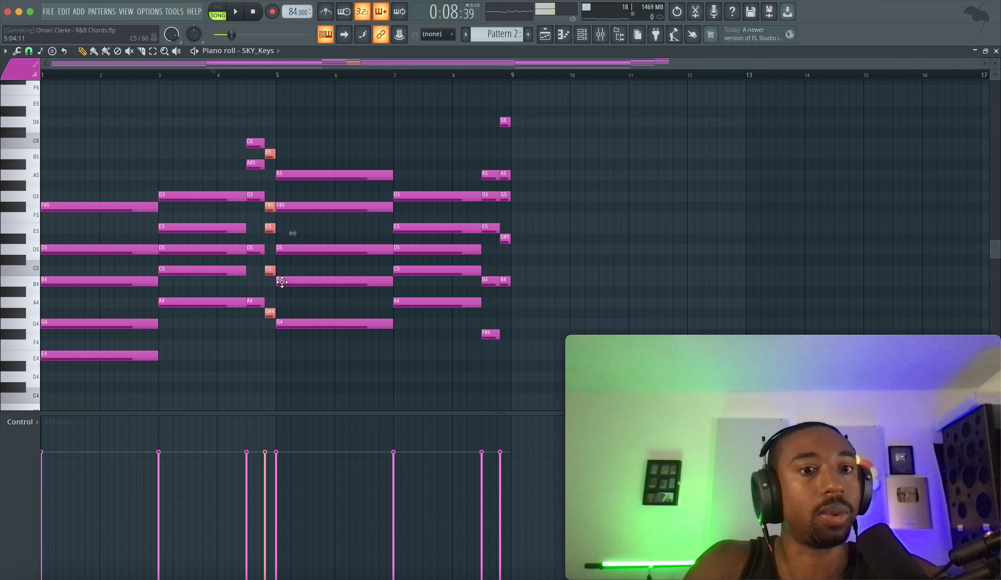
Step: Delete the C6 note from the first short chord in bar 4 and listen to the transition into bar 5
{"action": "key", "text": "space"}
{"action": "right_click", "coordinate": [254, 142]}
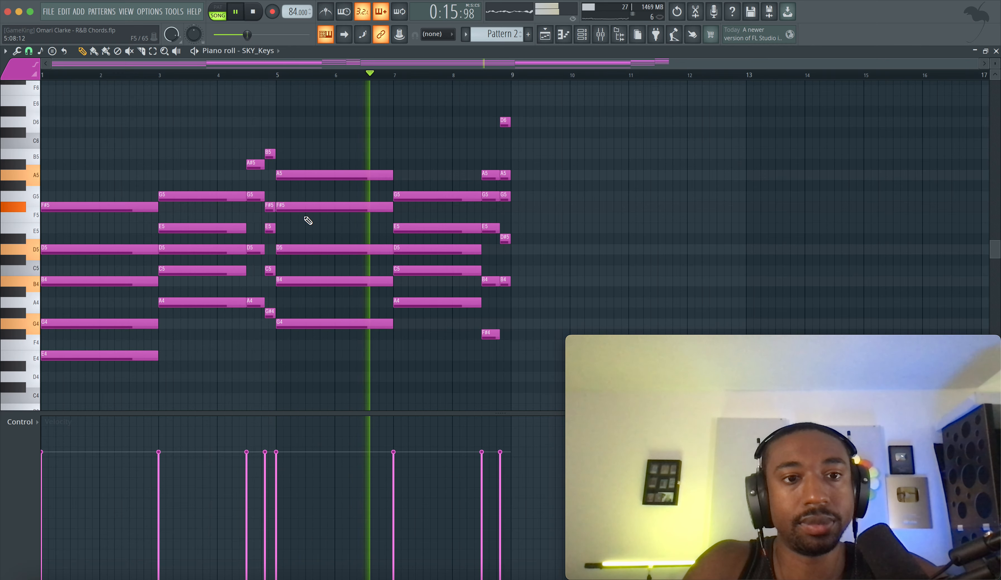
{"action": "scroll", "coordinate": [307, 217], "scroll_direction": "down", "scroll_amount": 3}
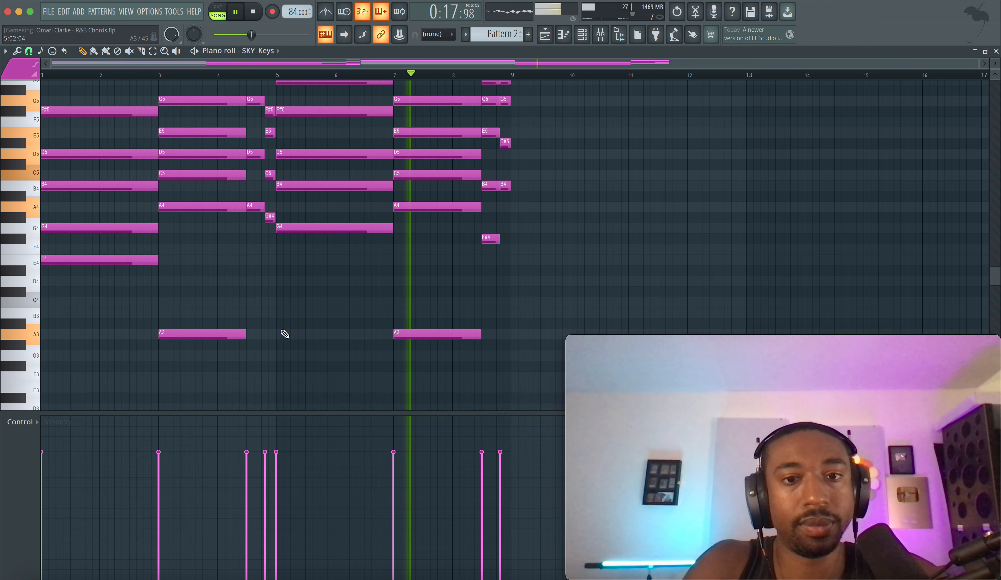
{"action": "key", "text": "space"}
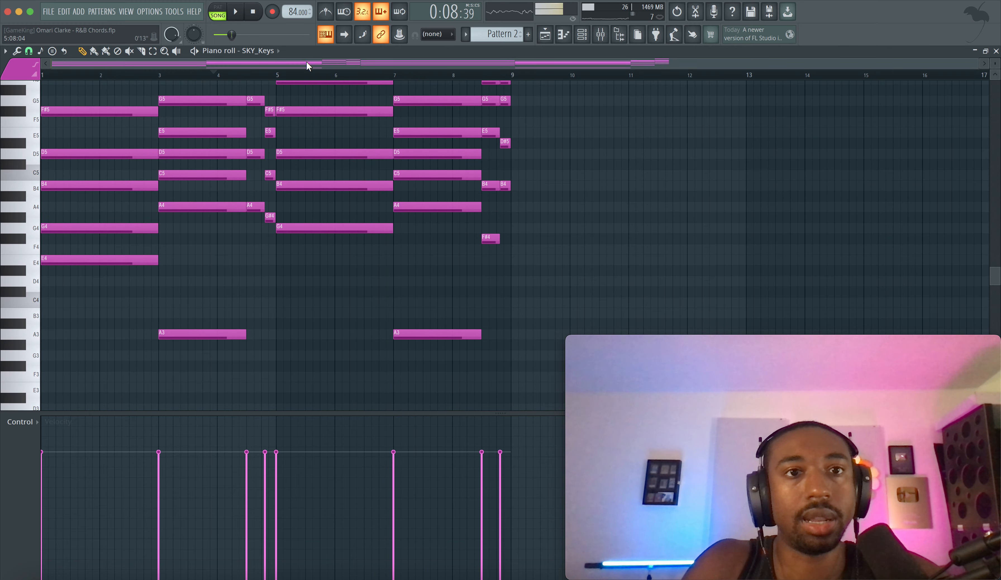
{"action": "left_click", "coordinate": [257, 16]}
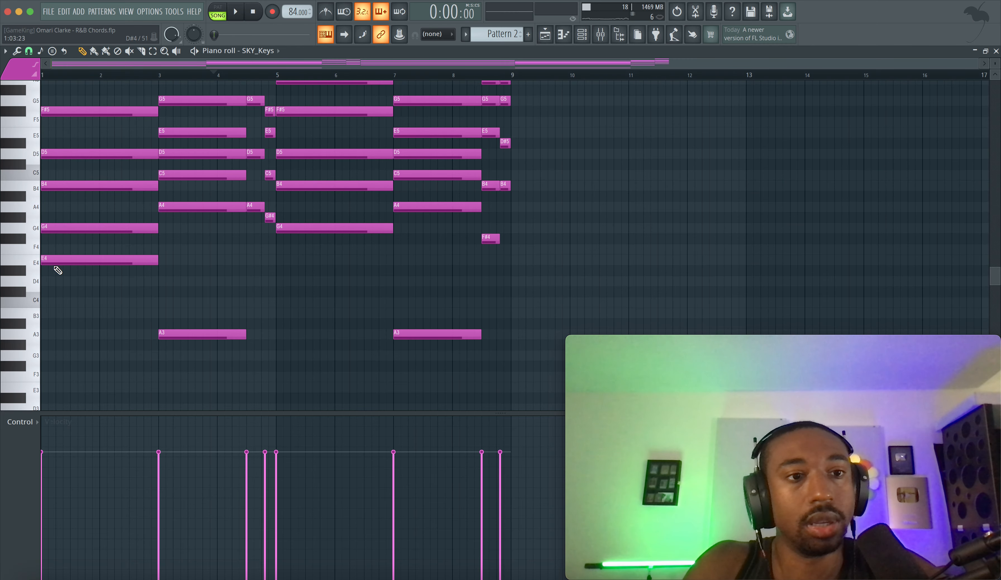
Step: Add a two-bar E3 bass note under the chord starting at bar 1
{"action": "left_click", "coordinate": [57, 387]}
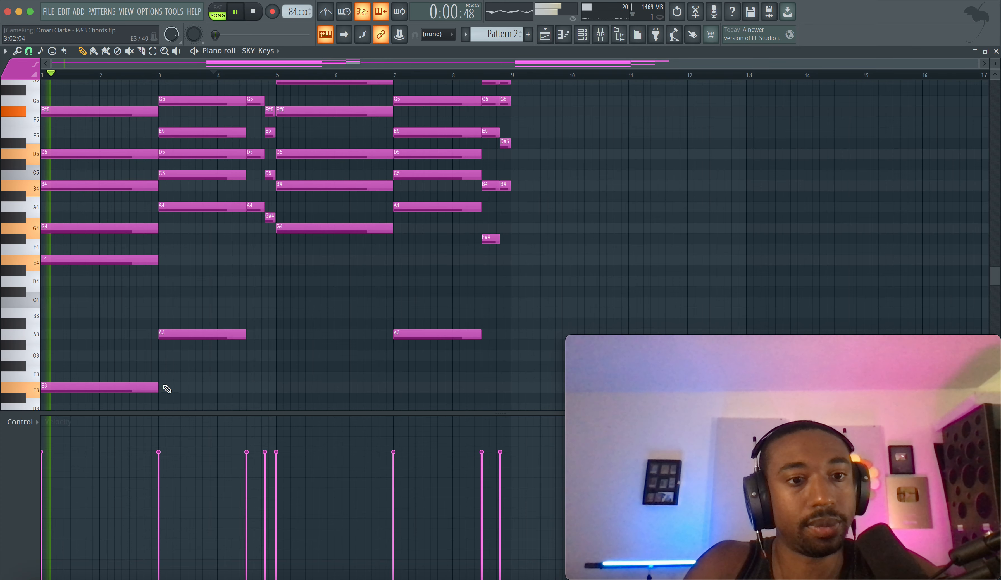
{"action": "key", "text": "space"}
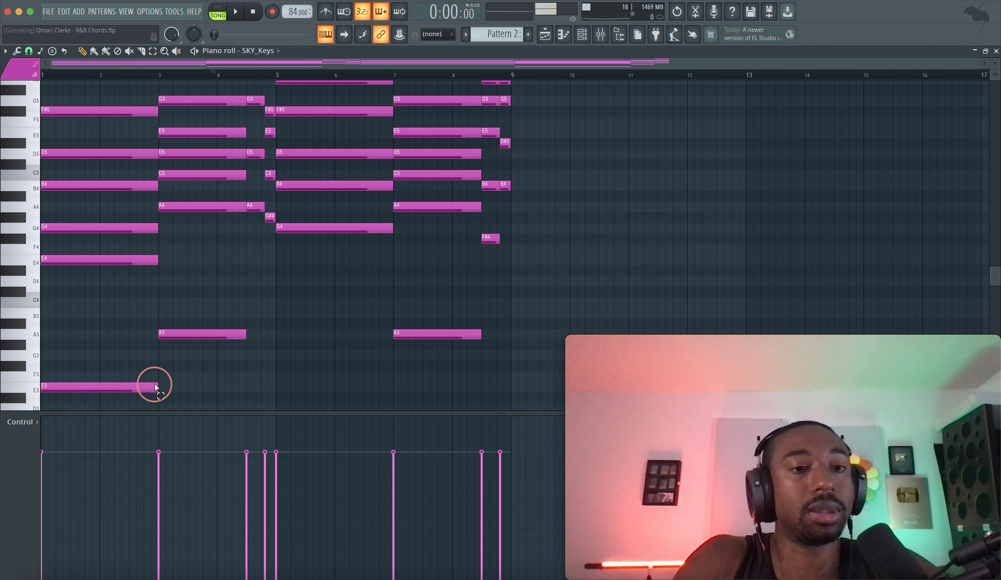
{"action": "left_click", "coordinate": [155, 387]}
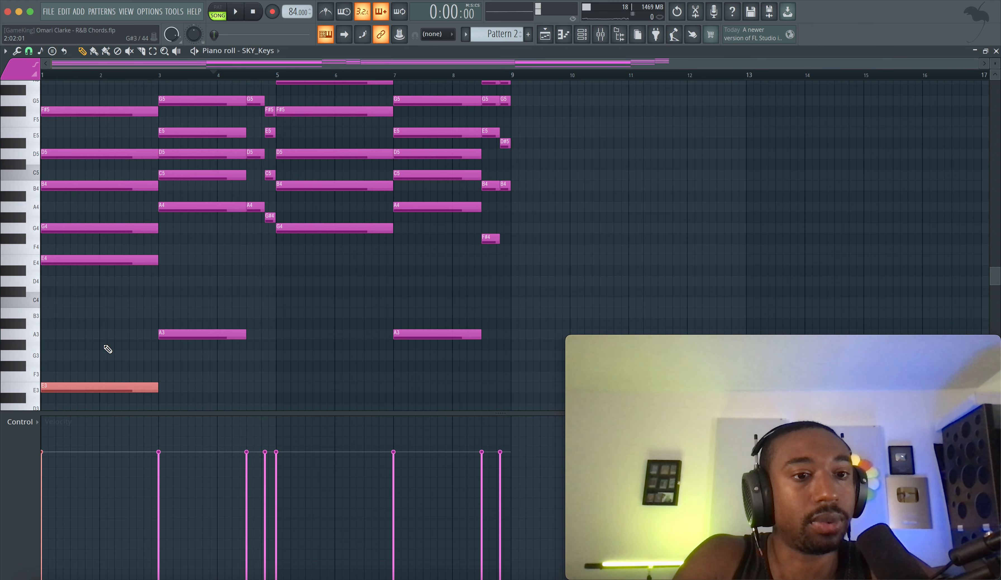
Step: Add a one-bar B3 bass note at bar 2 and set the piano roll snap to 1/2 beat
{"action": "left_click", "coordinate": [103, 312]}
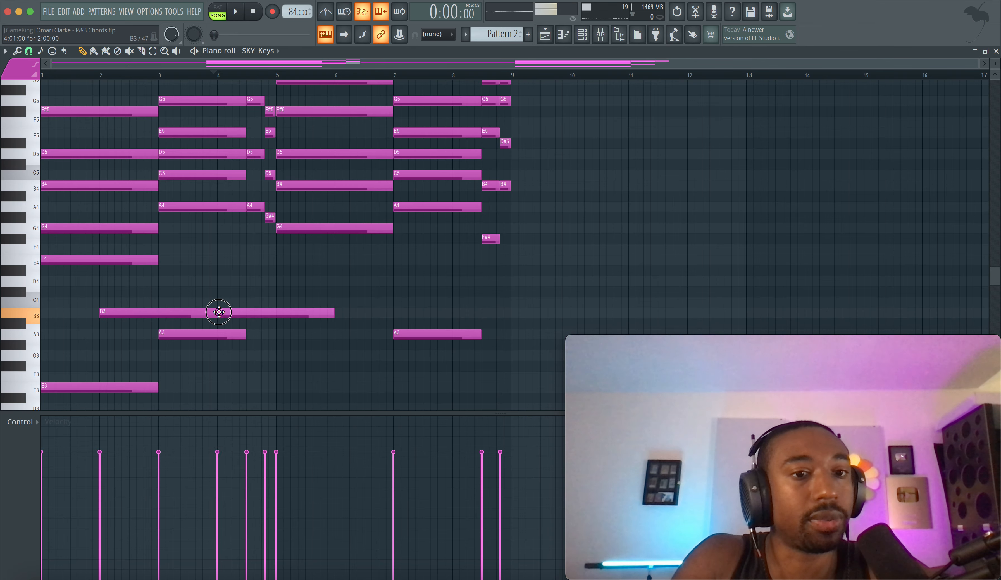
{"action": "right_click", "coordinate": [207, 311]}
{"action": "left_click_drag", "start_coordinate": [211, 312], "coordinate": [148, 313]}
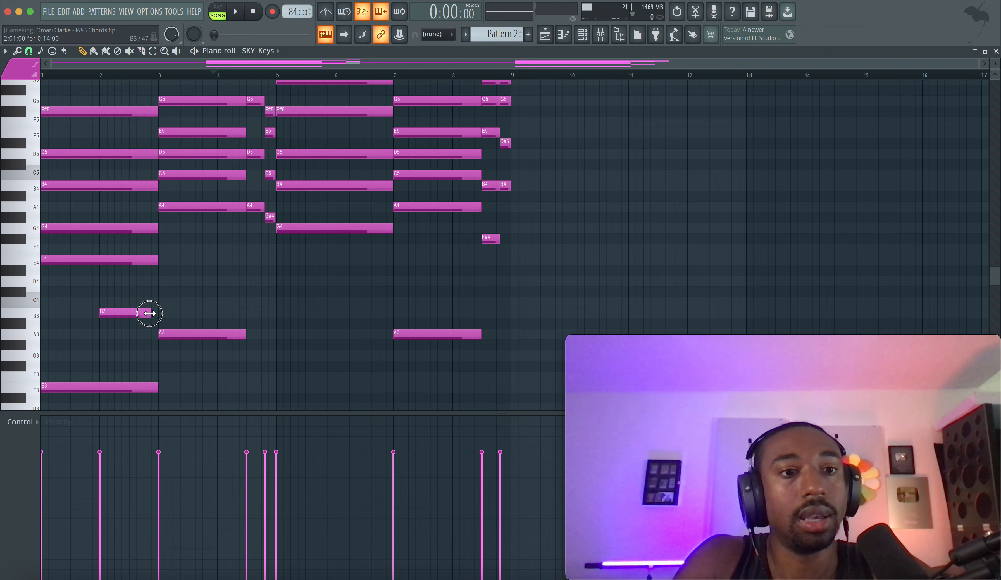
{"action": "left_click", "coordinate": [29, 51]}
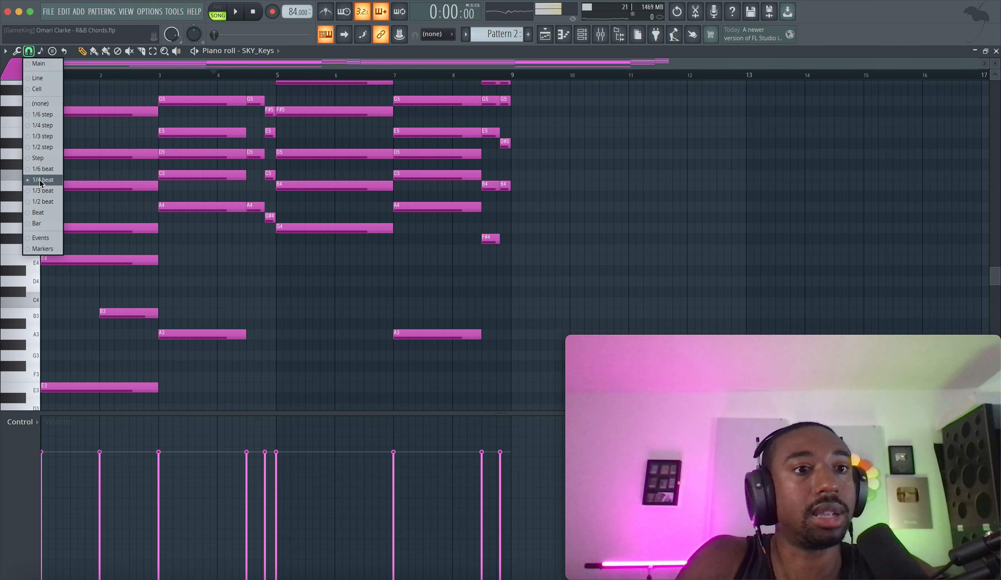
{"action": "left_click", "coordinate": [42, 201]}
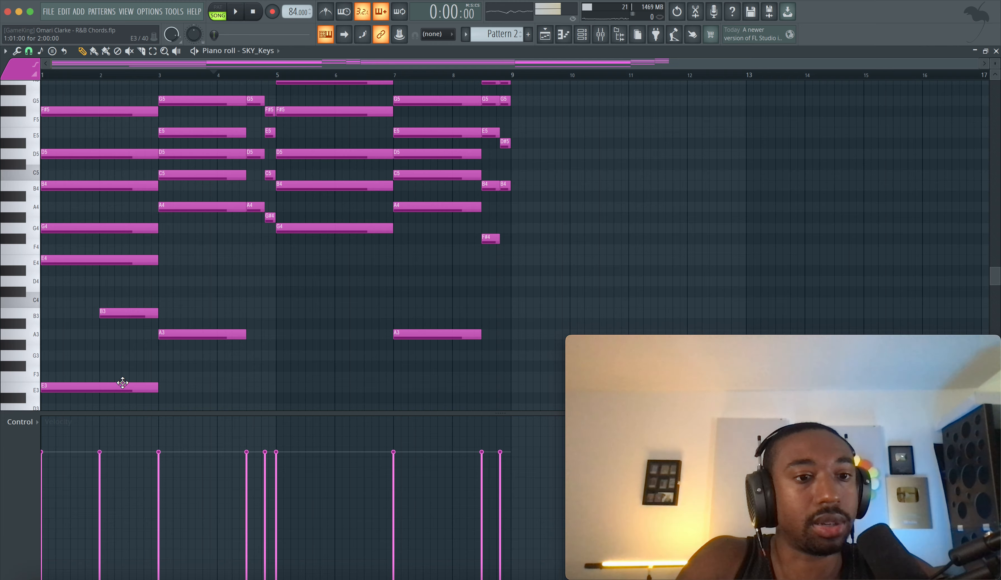
{"action": "left_click", "coordinate": [106, 336]}
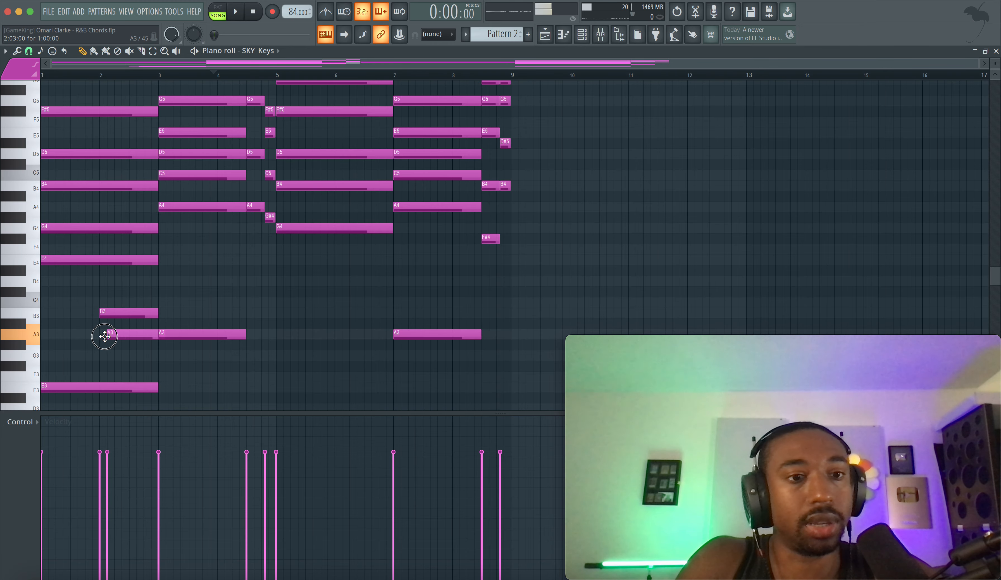
{"action": "left_click_drag", "start_coordinate": [117, 317], "coordinate": [116, 384]}
{"action": "left_click", "coordinate": [117, 367], "text": "super"}
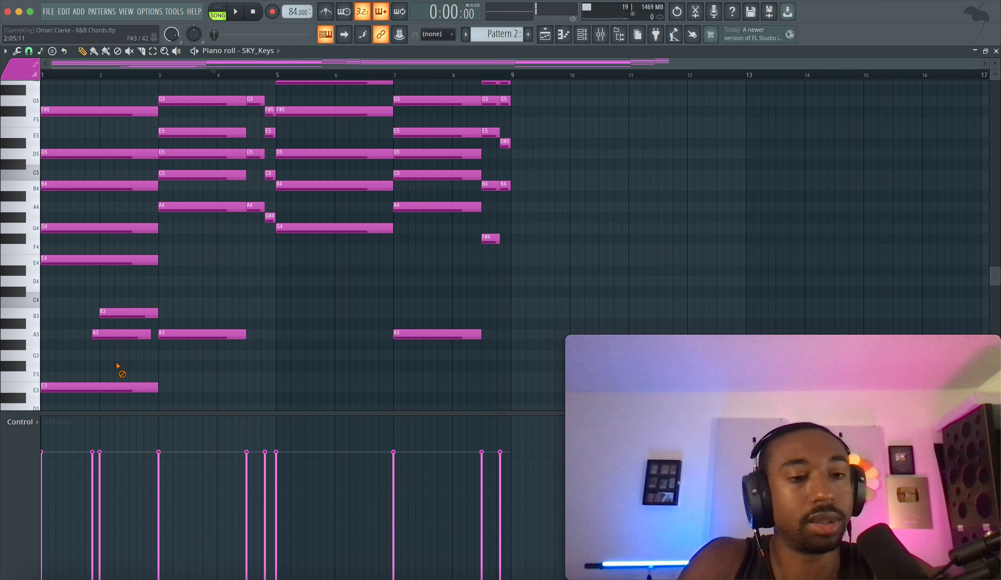
{"action": "key", "text": "space"}
{"action": "left_click_drag", "start_coordinate": [107, 333], "coordinate": [114, 333]}
{"action": "right_click", "coordinate": [117, 332]}
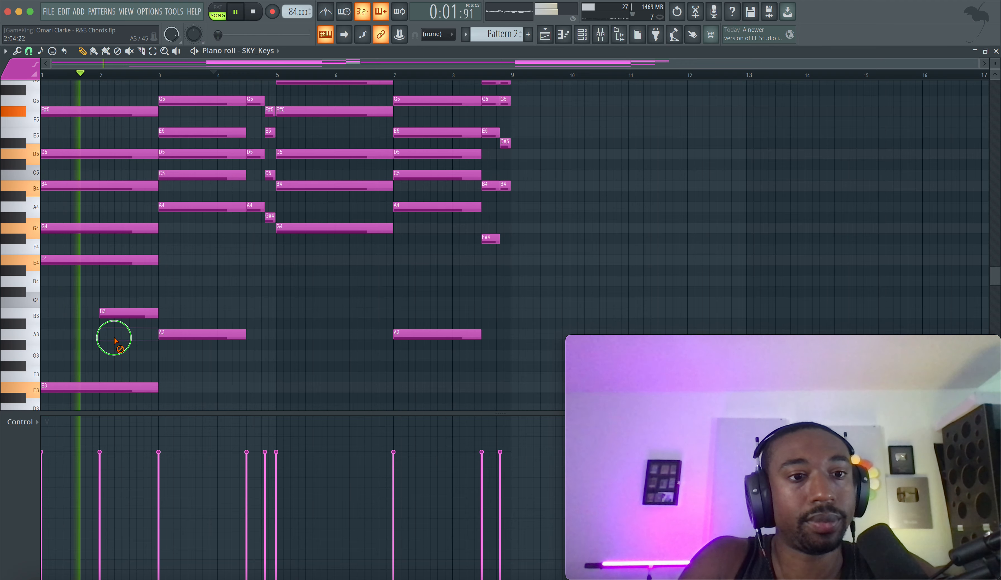
Step: Shorten the E3 bass note so that it ends where the B3 note starts at bar 2
{"action": "left_click_drag", "start_coordinate": [152, 384], "coordinate": [95, 385]}
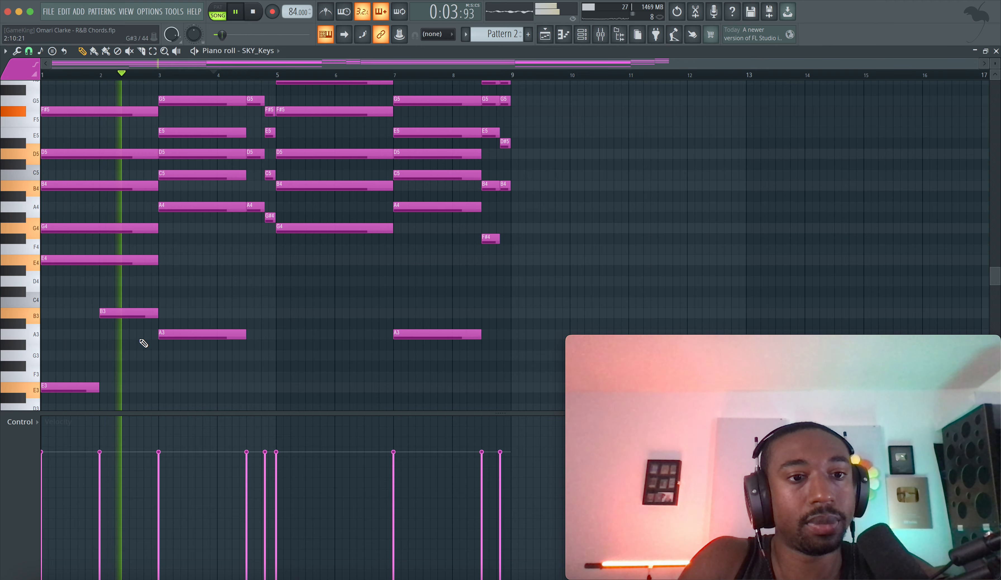
{"action": "key", "text": "space"}
Step: Try an A3 bass note on beat 3 of bar 2 after a half-bar B3, then restore the one-bar B3 alone
{"action": "left_click", "coordinate": [129, 336]}
{"action": "key", "text": "space"}
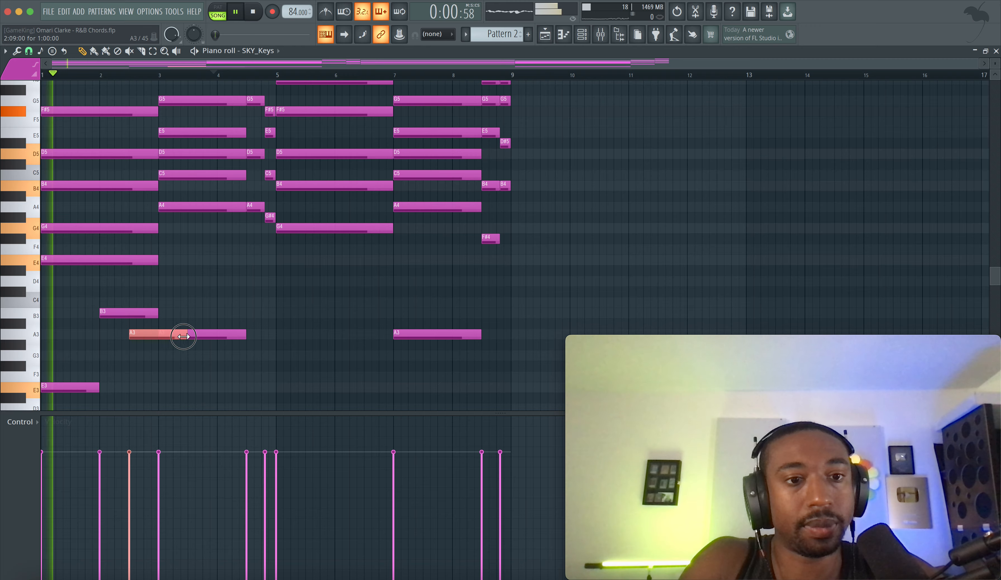
{"action": "left_click_drag", "start_coordinate": [156, 317], "coordinate": [128, 316]}
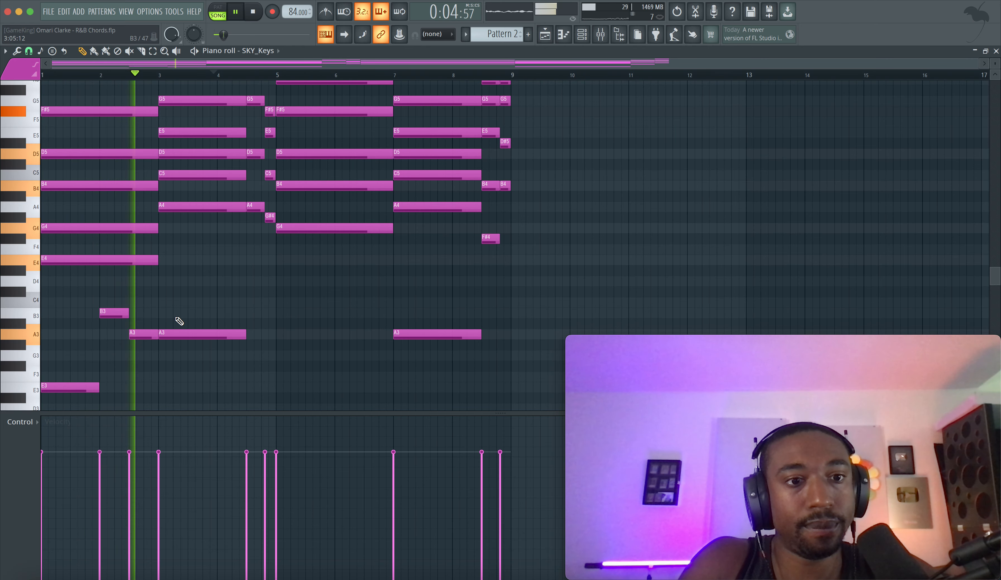
{"action": "right_click", "coordinate": [144, 335]}
{"action": "key", "text": "space"}
{"action": "key", "text": "space"}
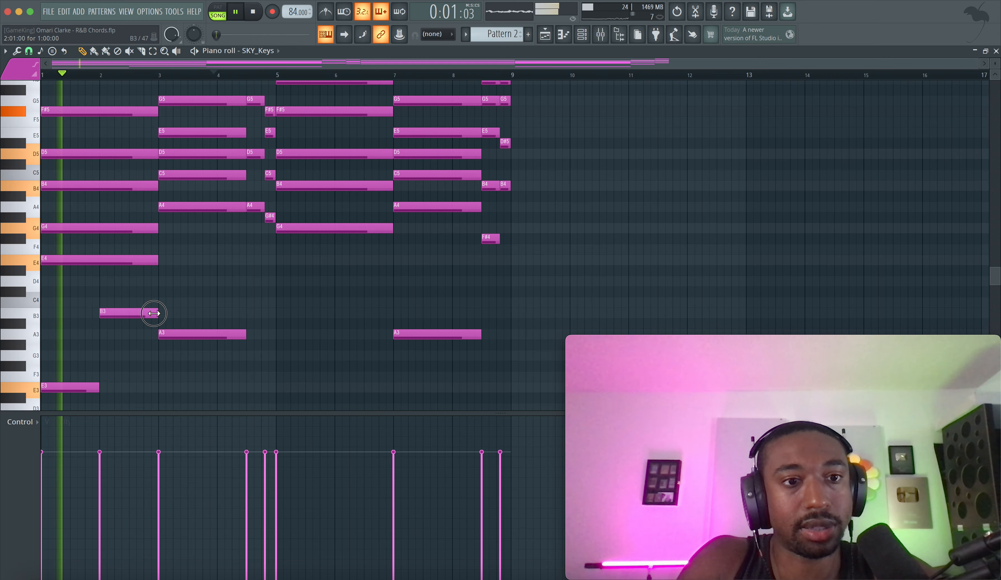
{"action": "left_click_drag", "start_coordinate": [128, 315], "coordinate": [158, 315]}
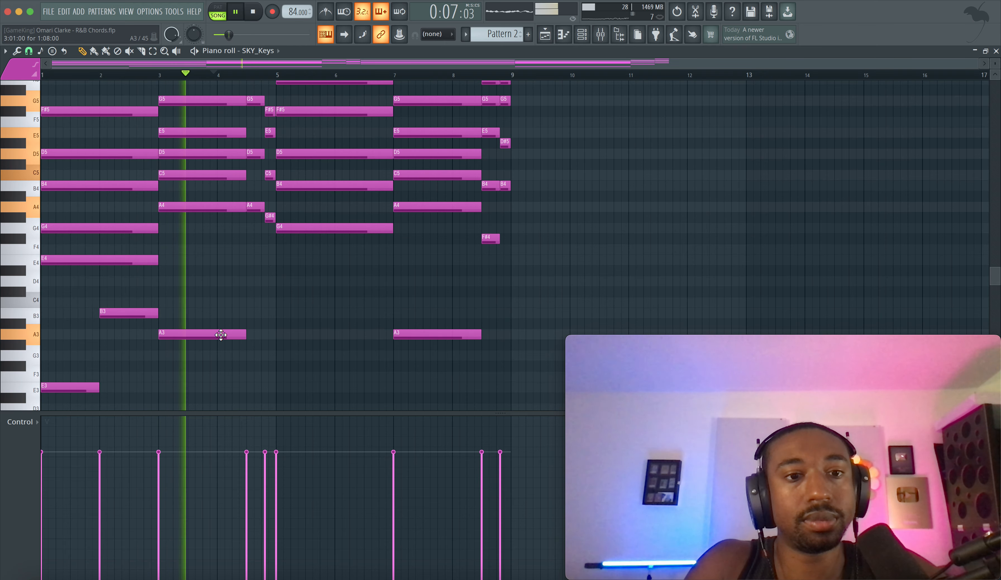
Step: Shorten the A3 bass note at bar 3 to one bar and follow it with a one-bar D4 bass note at bar 4
{"action": "left_click", "coordinate": [224, 272]}
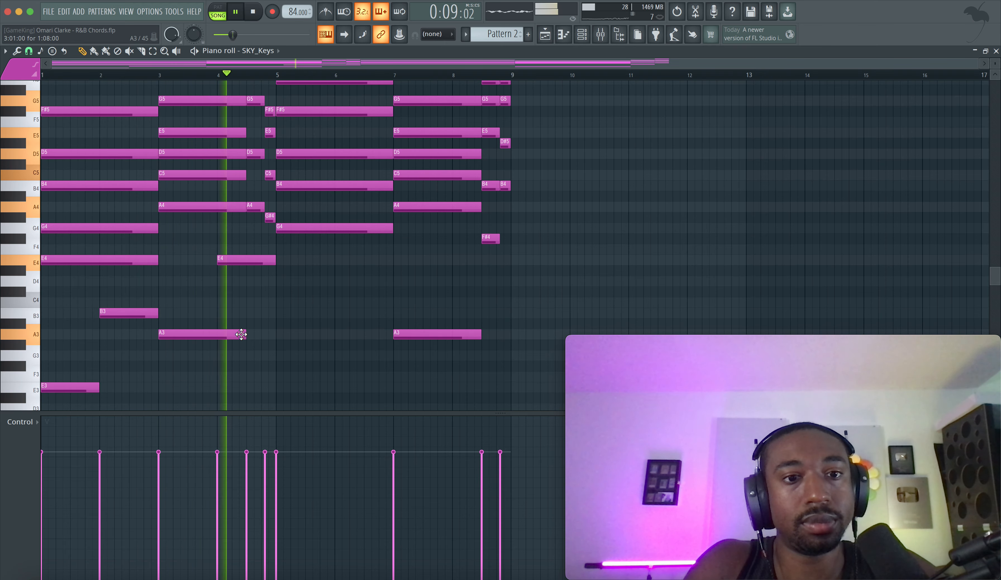
{"action": "left_click_drag", "start_coordinate": [243, 334], "coordinate": [225, 334]}
{"action": "key", "text": "space"}
{"action": "left_click", "coordinate": [222, 283]}
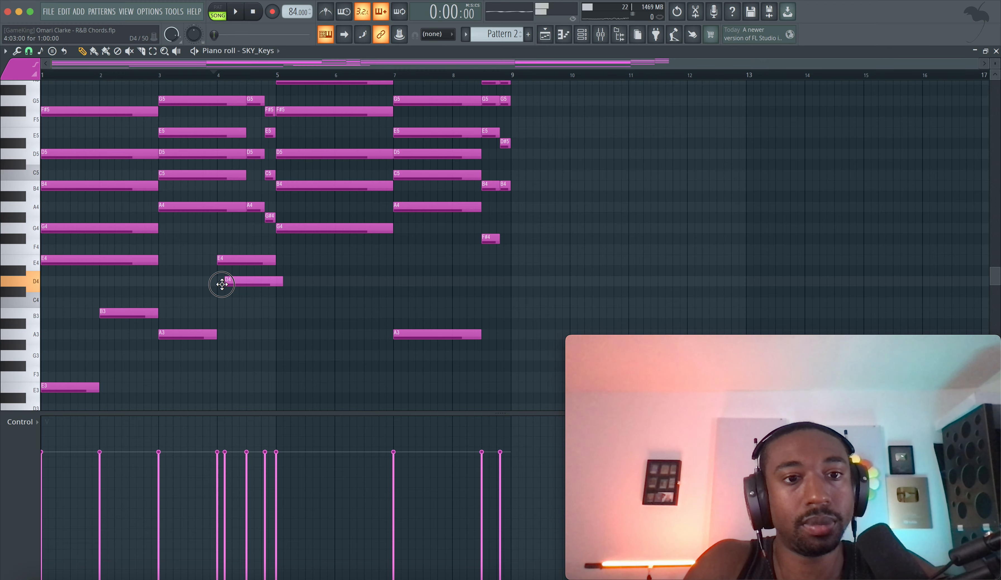
{"action": "key", "text": "space"}
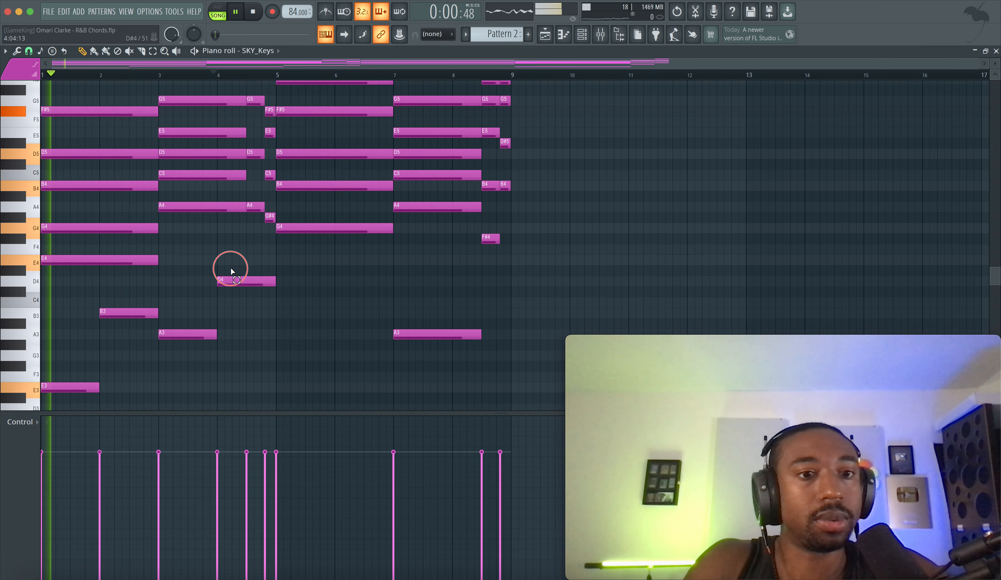
{"action": "left_click_drag", "start_coordinate": [230, 268], "coordinate": [206, 341]}
{"action": "right_click", "coordinate": [237, 360]}
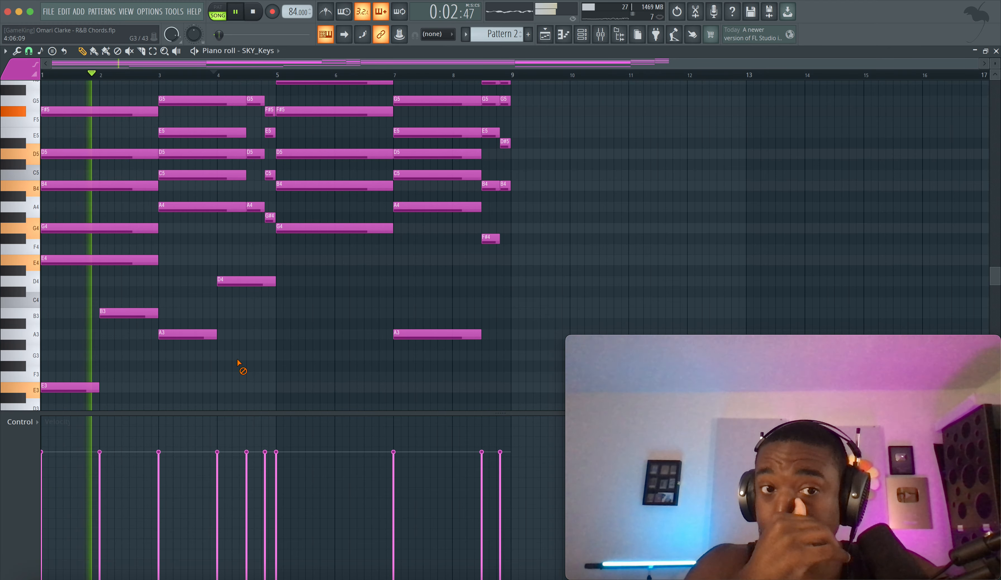
{"action": "key", "text": "space"}
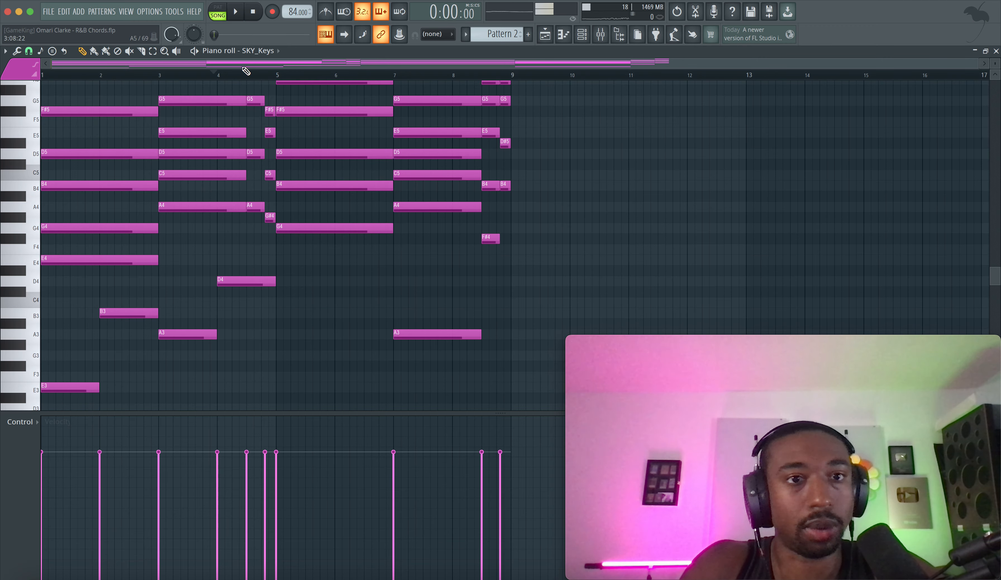
Step: During playback, add one-bar bass notes G3 at bar 5 and D4 at bar 6, plus a half-bar D4 ending bar 8
{"action": "key", "text": "space"}
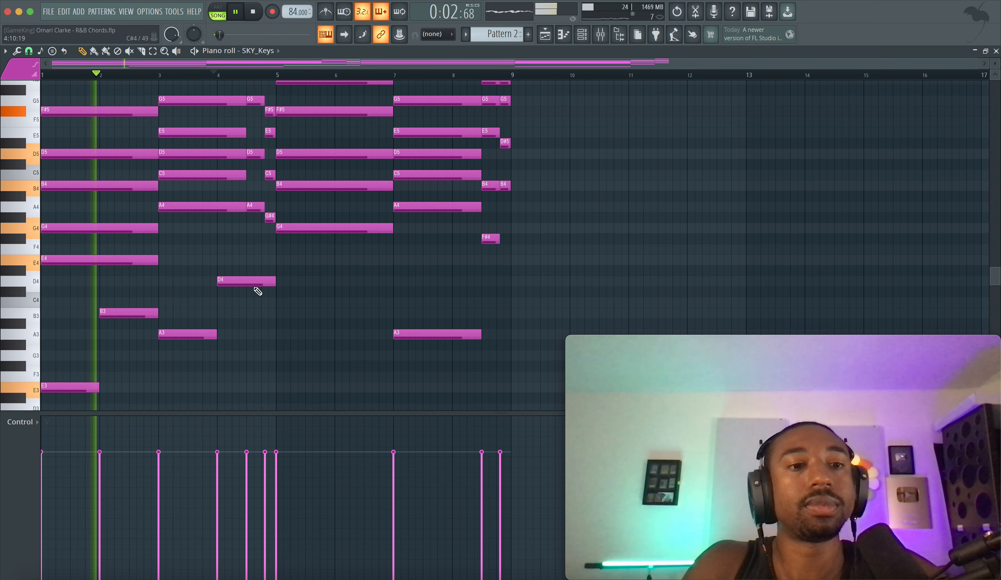
{"action": "scroll", "coordinate": [254, 320], "scroll_direction": "up", "scroll_amount": 3}
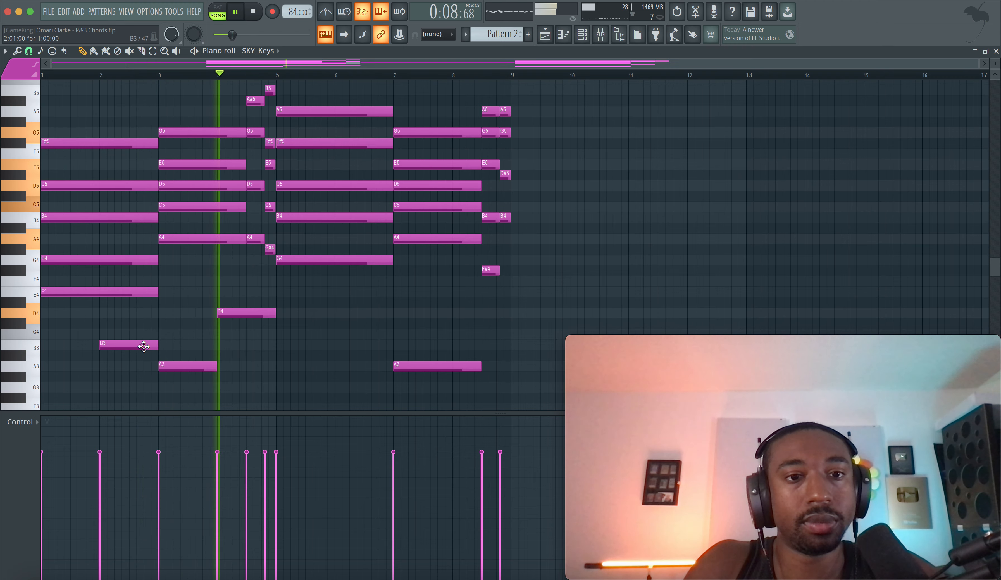
{"action": "left_click", "coordinate": [278, 387]}
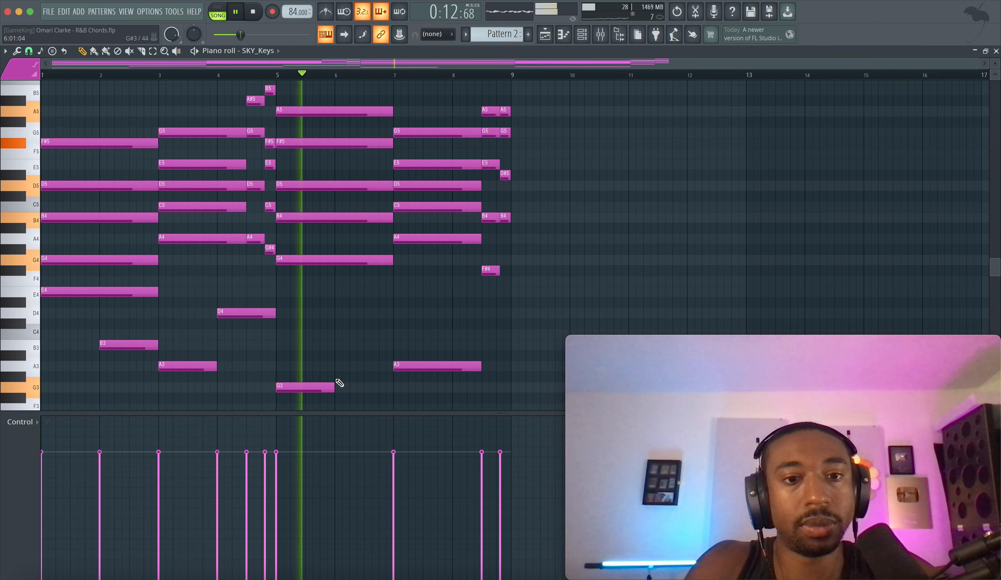
{"action": "left_click", "coordinate": [336, 312]}
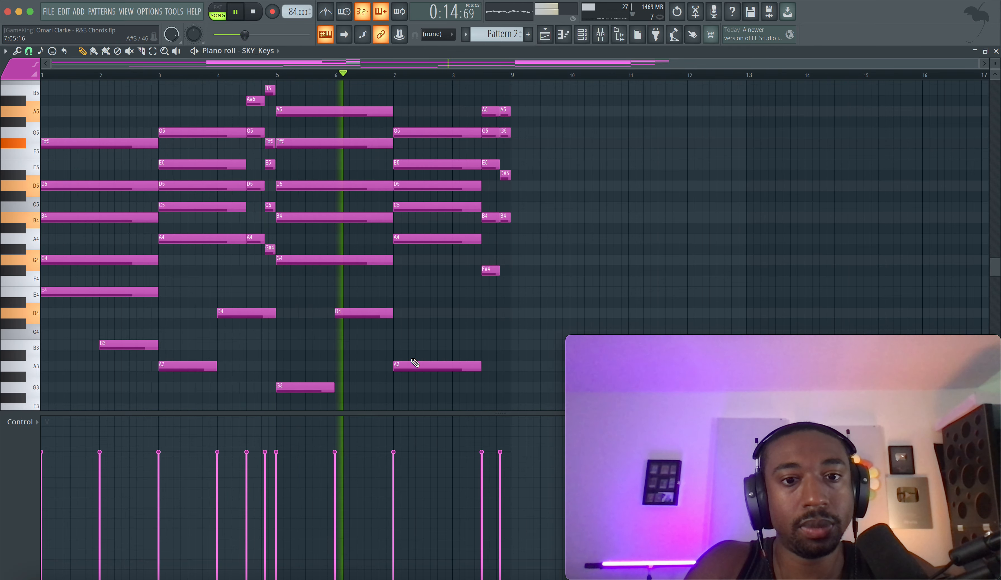
{"action": "left_click", "coordinate": [482, 312]}
{"action": "left_click_drag", "start_coordinate": [538, 314], "coordinate": [506, 315]}
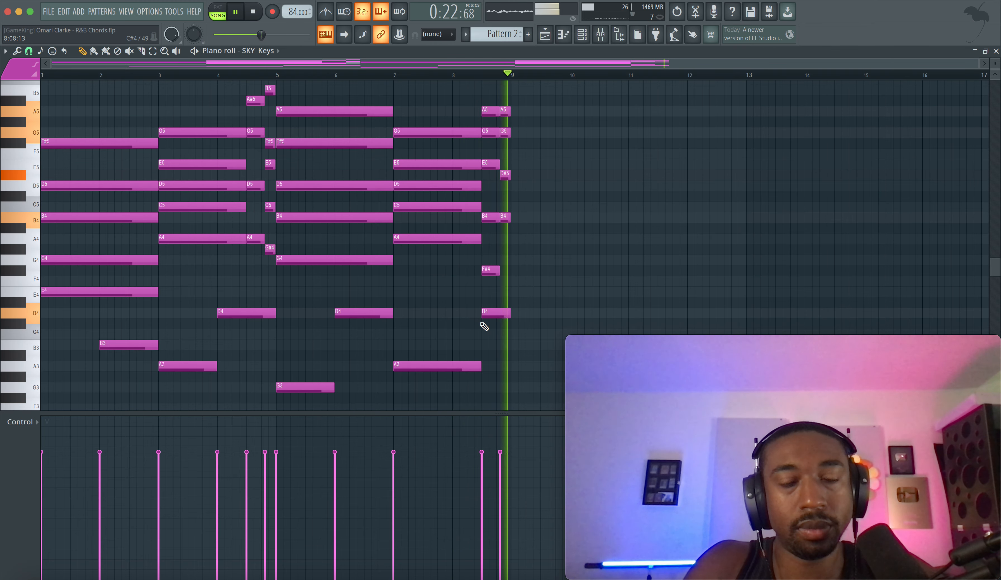
{"action": "key", "text": "space"}
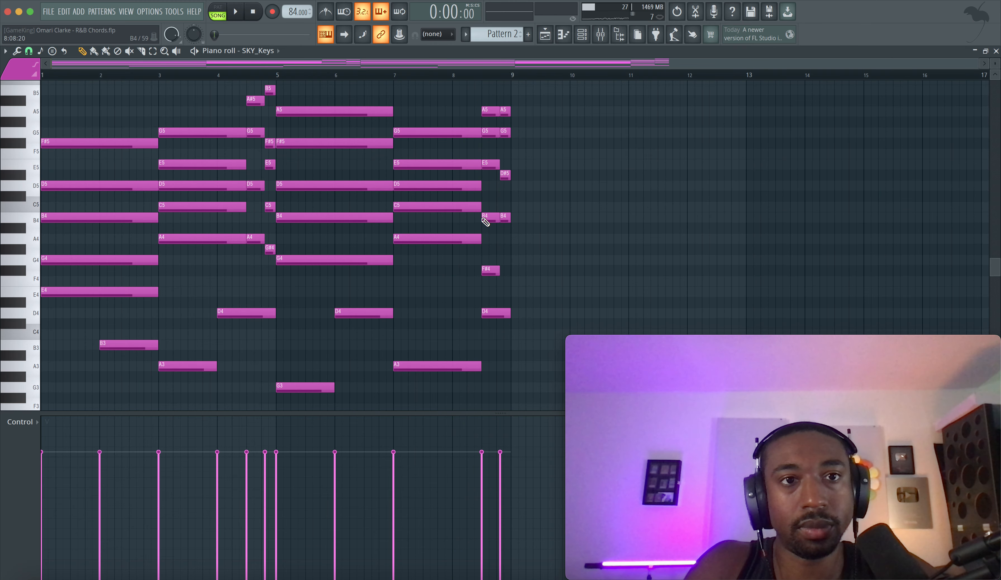
Step: Show the playlist arrangement and open the channel rack for Pattern 2
{"action": "left_click", "coordinate": [553, 40]}
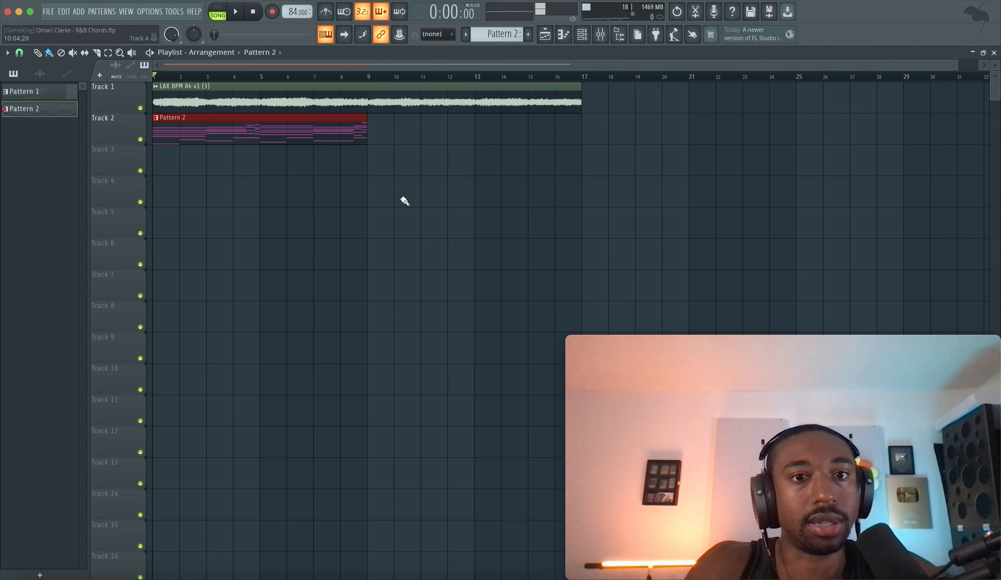
{"action": "left_click", "coordinate": [581, 35]}
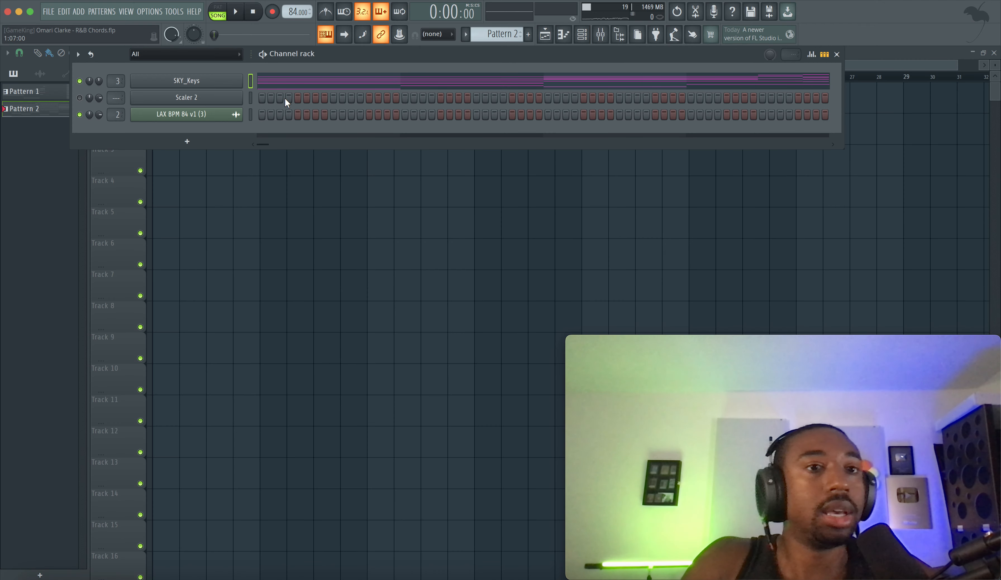
Step: Add a Fruity Limiter to the LAX BPM 84 mixer track
{"action": "left_click", "coordinate": [600, 35]}
{"action": "left_click", "coordinate": [600, 35]}
{"action": "left_click", "coordinate": [445, 238]}
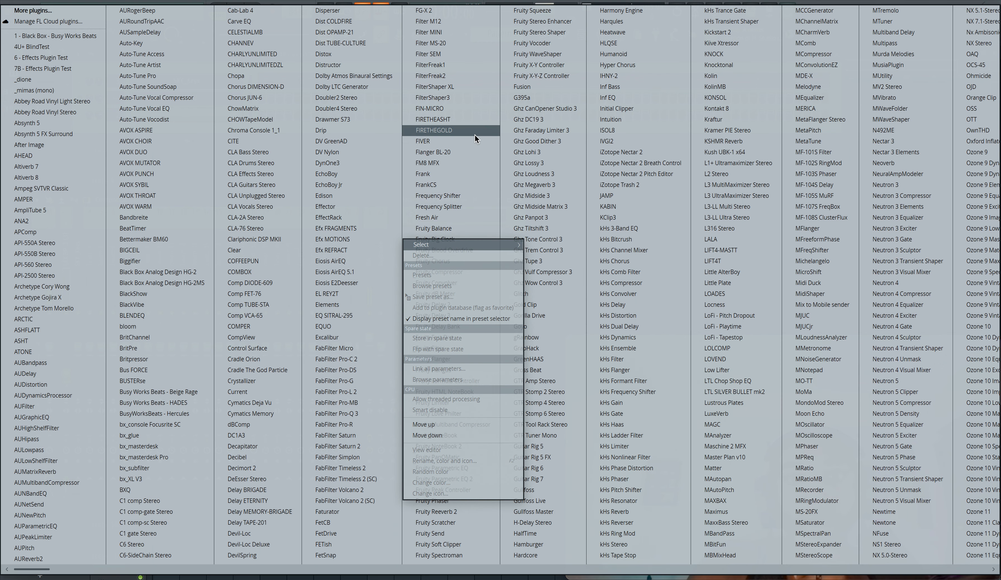
{"action": "scroll", "coordinate": [456, 150], "scroll_direction": "right", "scroll_amount": 2}
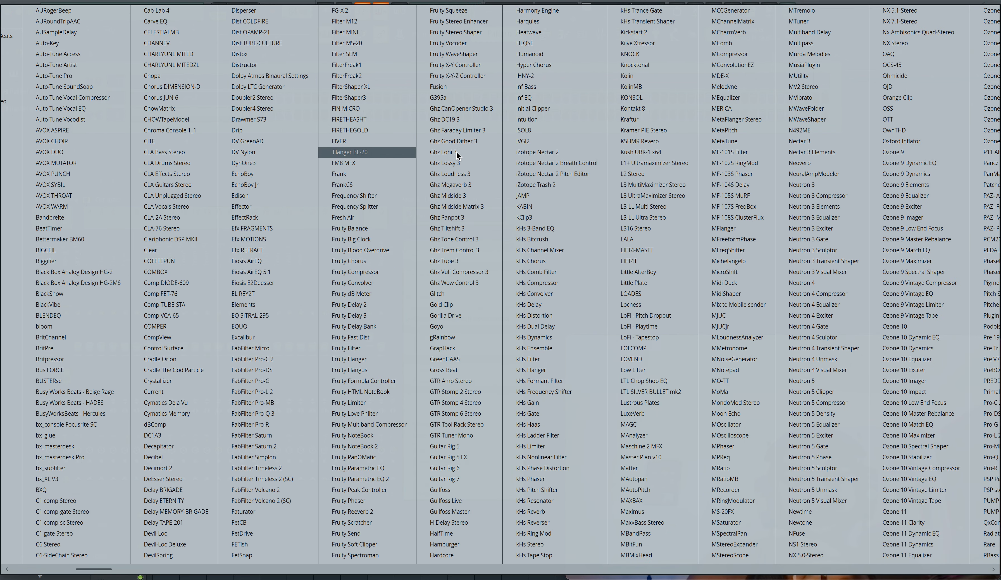
{"action": "left_click", "coordinate": [370, 403]}
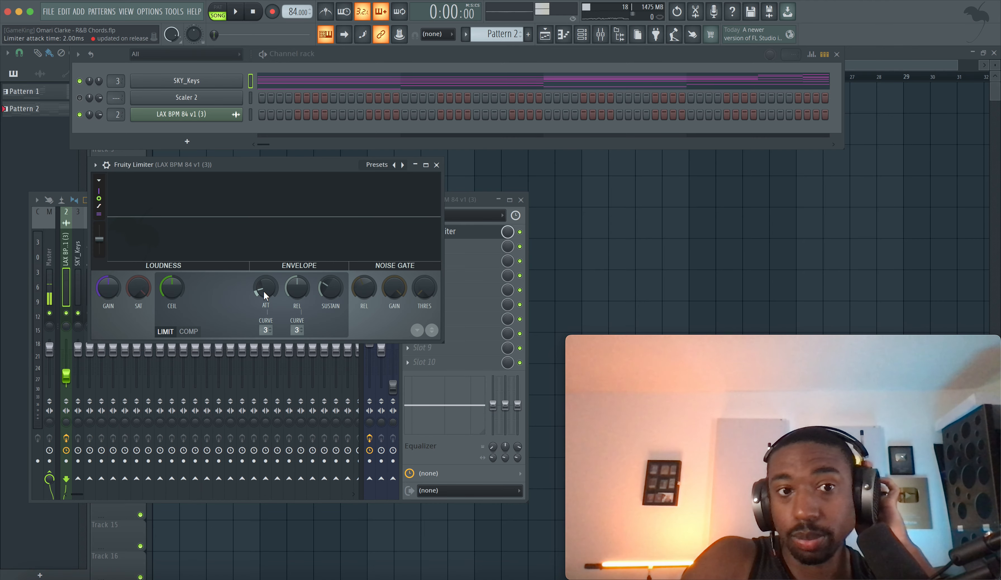
Step: Switch Fruity Limiter to compressor mode, lower its threshold to about -29.3 dB and raise the ratio
{"action": "left_click", "coordinate": [187, 330]}
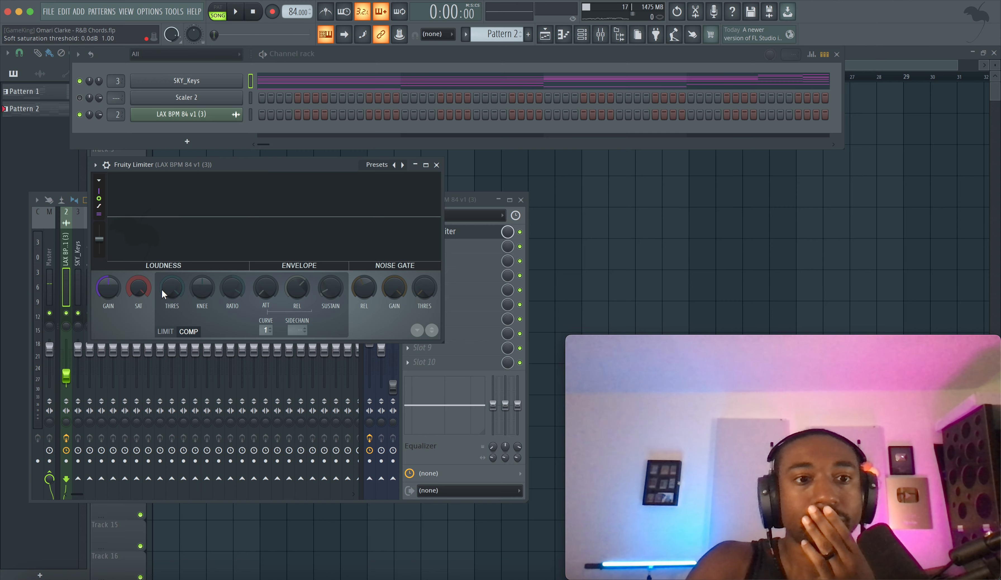
{"action": "left_click_drag", "start_coordinate": [172, 287], "coordinate": [171, 342]}
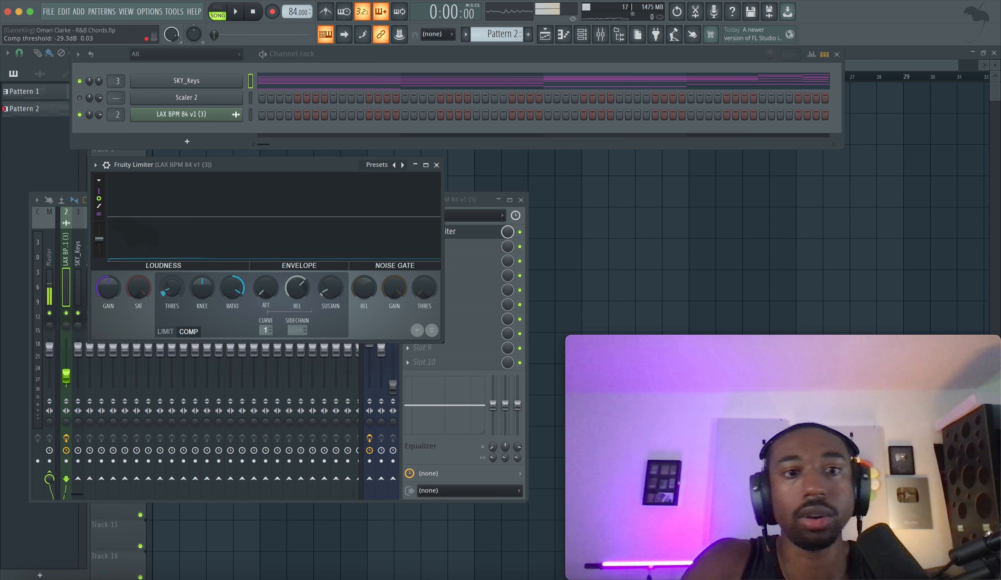
{"action": "left_click", "coordinate": [436, 164]}
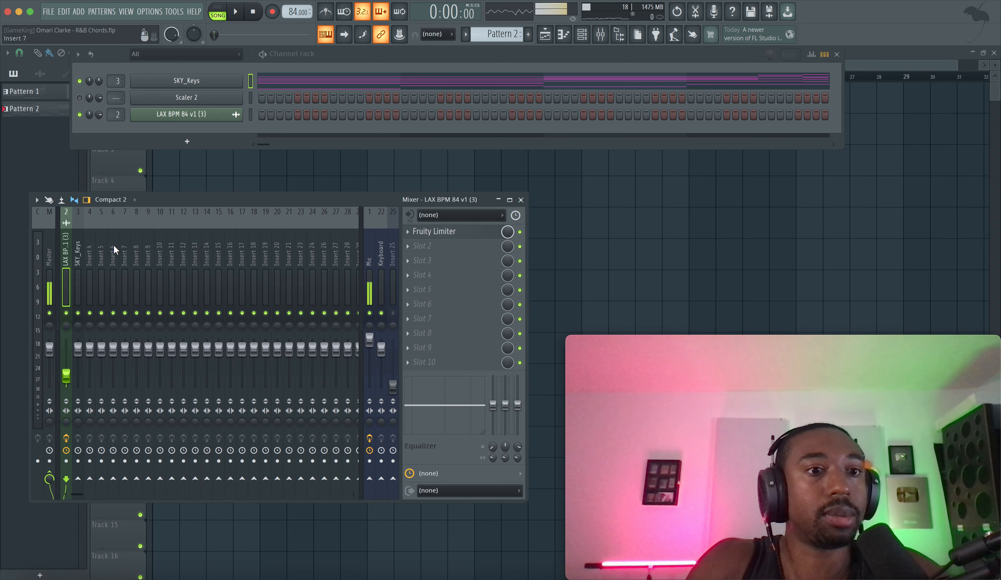
Step: Sidechain the SKY_Keys mixer track to the LAX BPM 84 track and set Fruity Limiter's sidechain input to 1
{"action": "left_click", "coordinate": [77, 272]}
{"action": "right_click", "coordinate": [67, 478]}
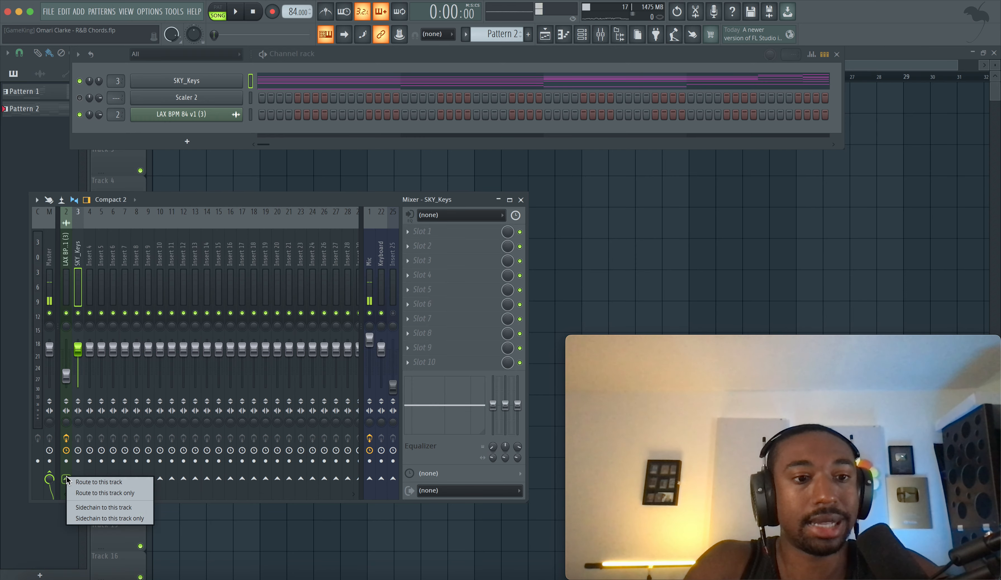
{"action": "left_click", "coordinate": [96, 492]}
{"action": "left_click", "coordinate": [69, 270]}
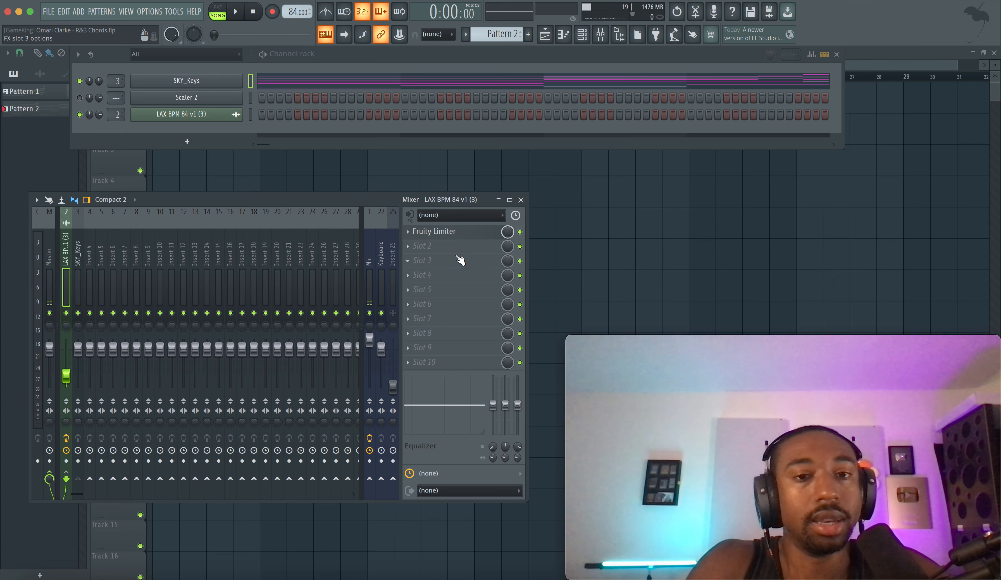
{"action": "left_click", "coordinate": [445, 232]}
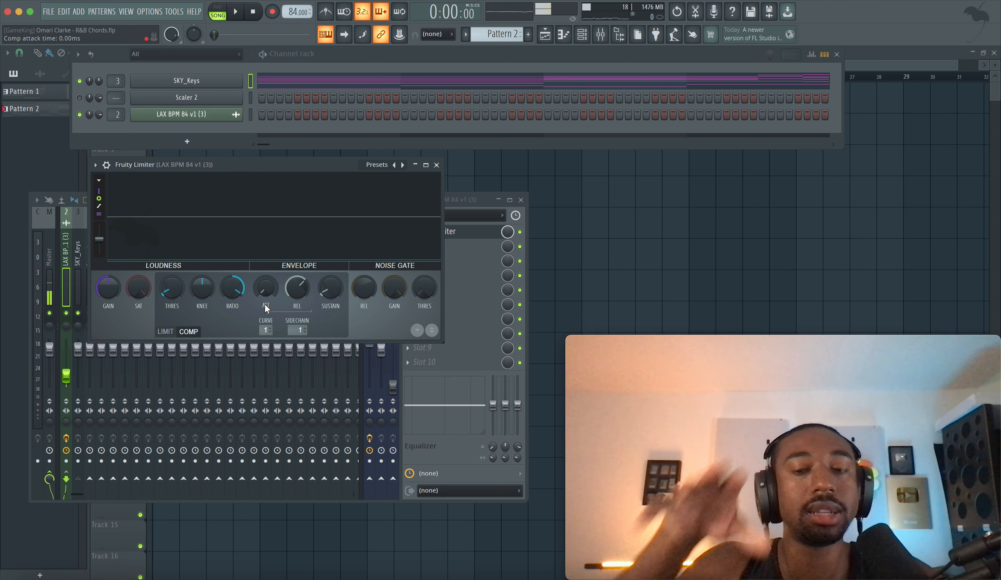
Step: Lower the compressor threshold to -42 dB on the LAX BPM 84 track while the song plays
{"action": "key", "text": "space"}
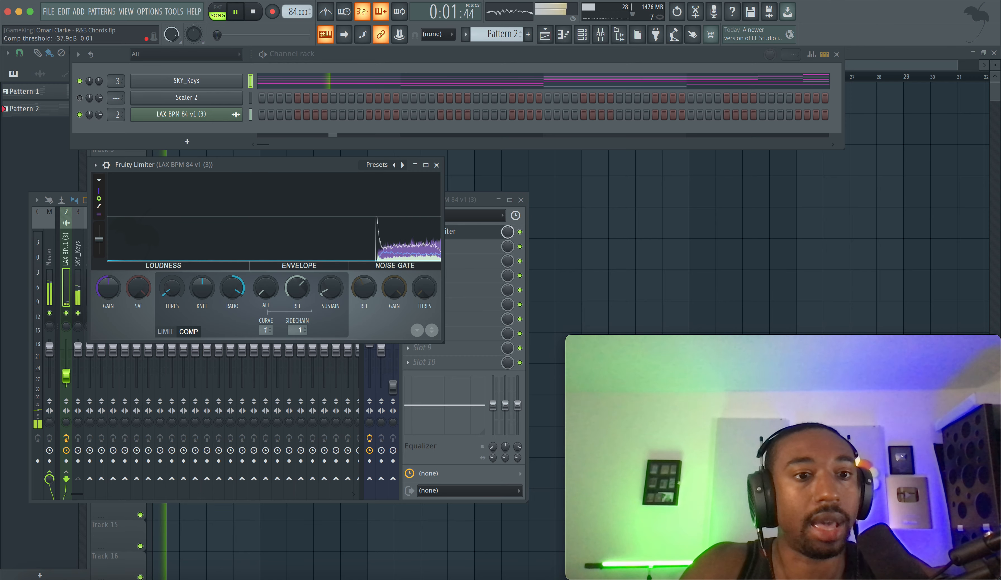
{"action": "key", "text": "space"}
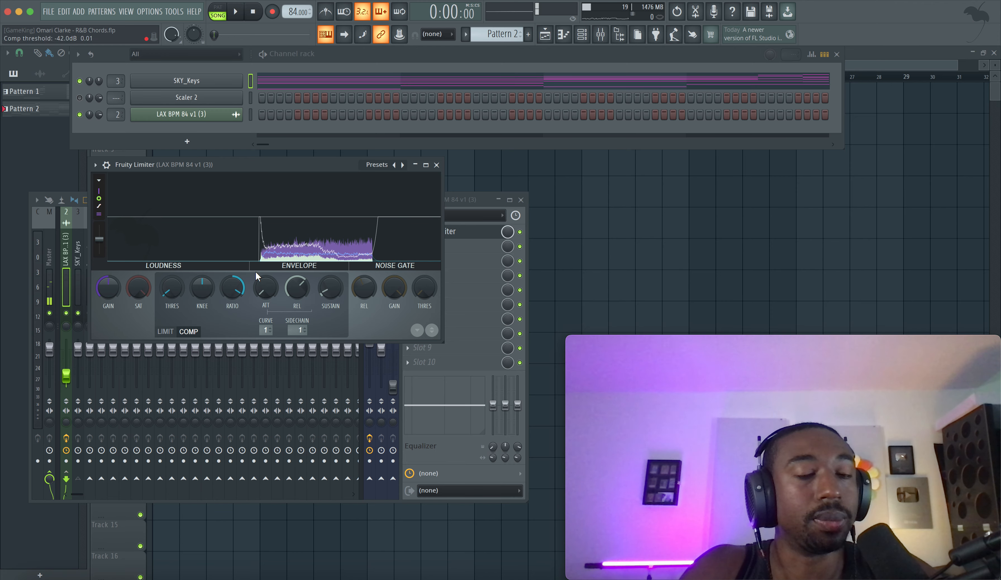
{"action": "left_click", "coordinate": [436, 165]}
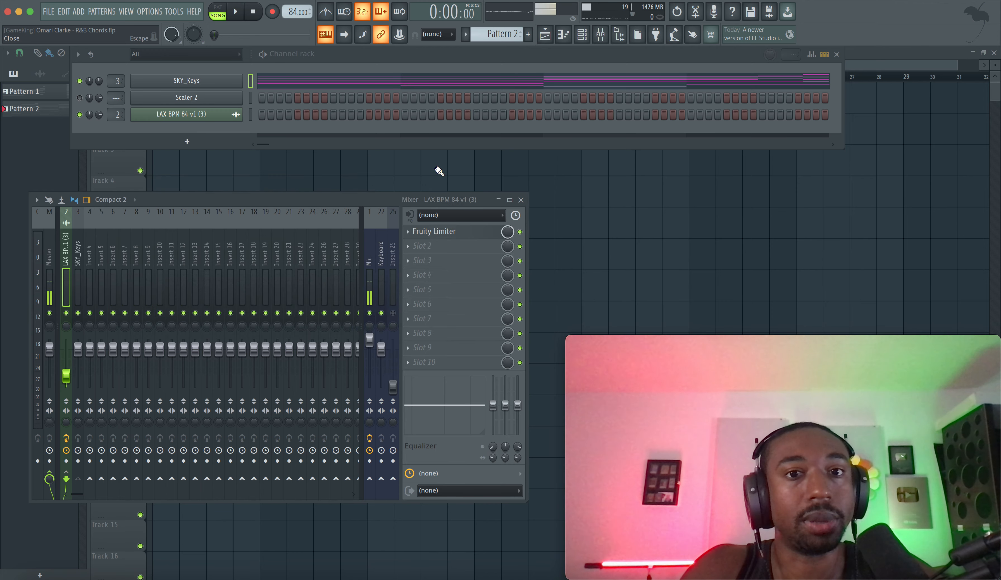
Step: Raise the LAX BPM 84 mixer track's volume during playback and check the compression in Fruity Limiter
{"action": "key", "text": "space"}
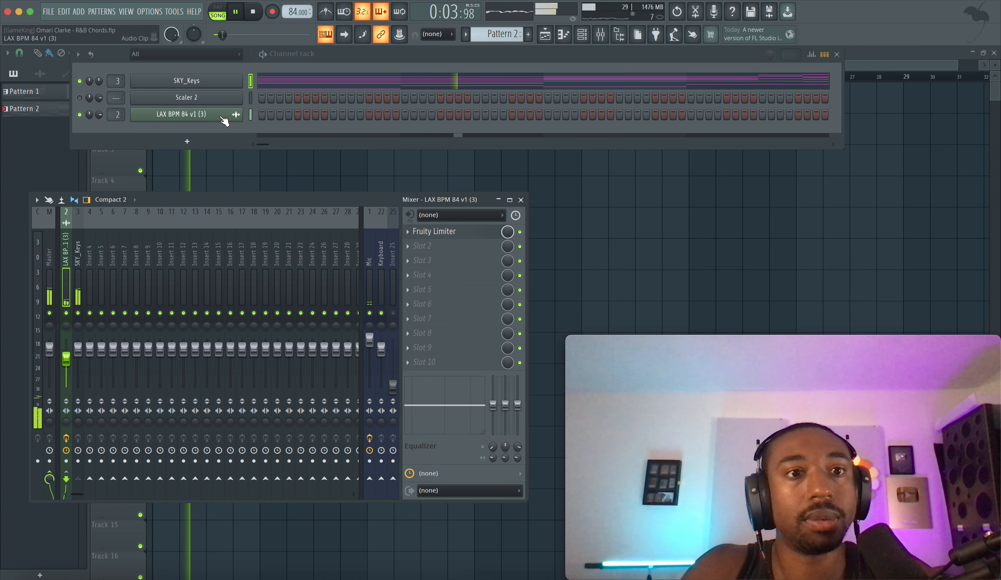
{"action": "left_click", "coordinate": [456, 232]}
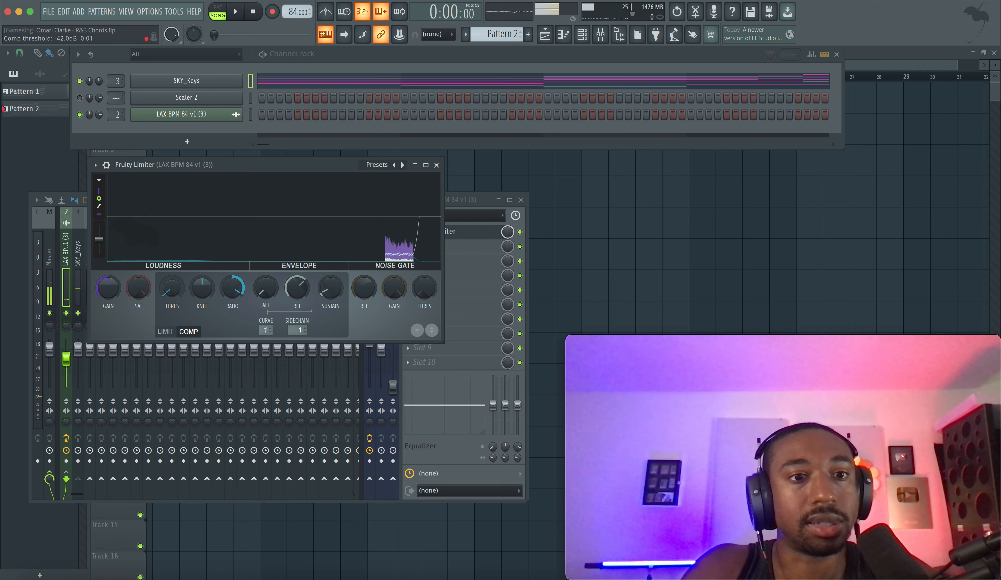
{"action": "left_click", "coordinate": [436, 164]}
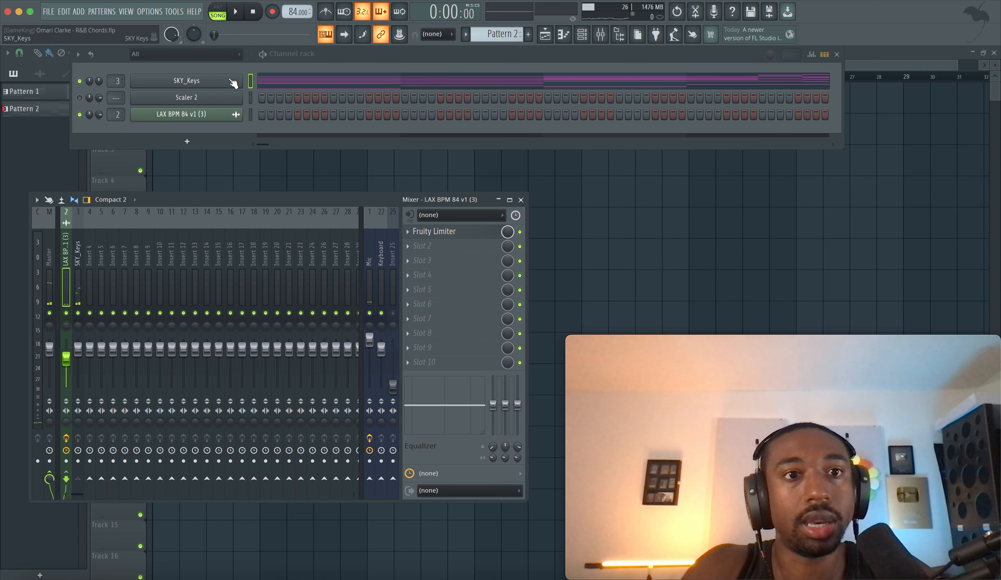
Step: Apply the Up 3 performance pattern to the SKY_Keys chords with the chord progression generator
{"action": "left_click", "coordinate": [284, 82]}
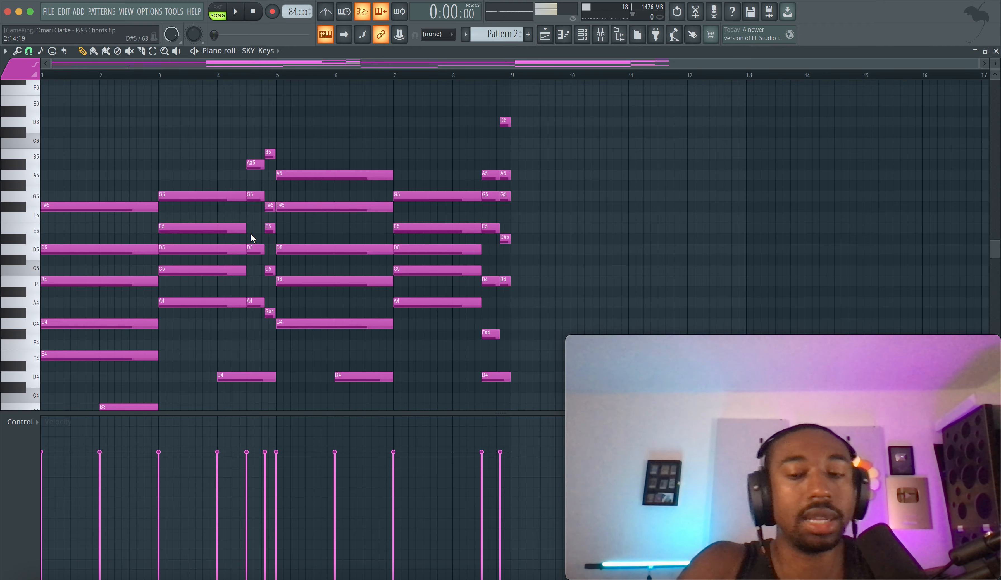
{"action": "key", "text": "alt+p"}
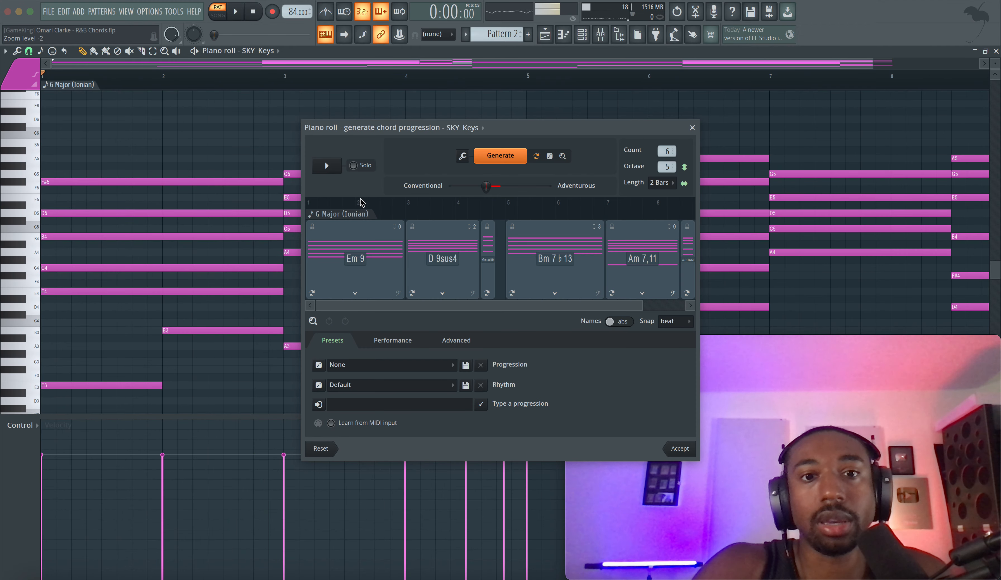
{"action": "left_click", "coordinate": [392, 339]}
{"action": "left_click", "coordinate": [365, 407]}
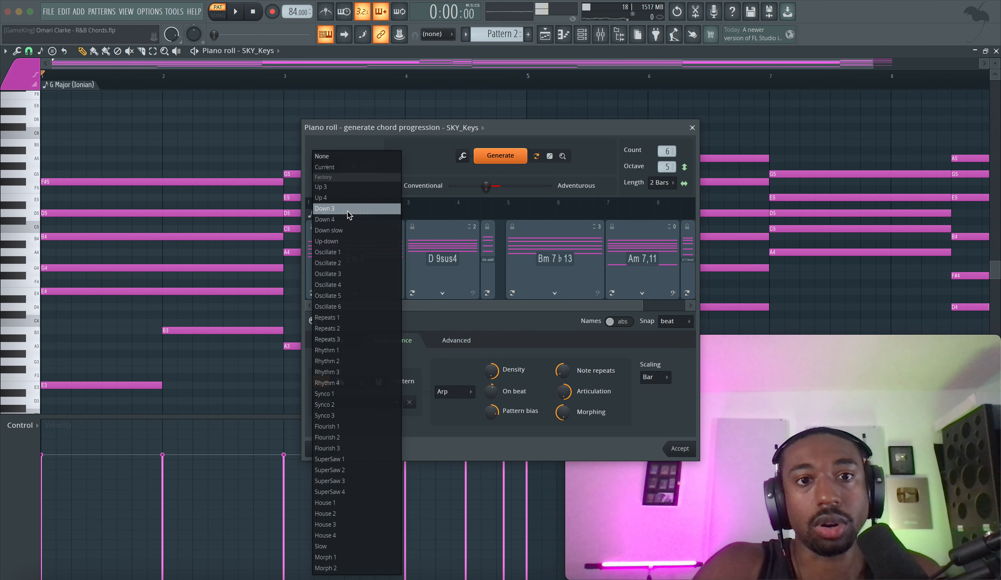
{"action": "left_click", "coordinate": [348, 187]}
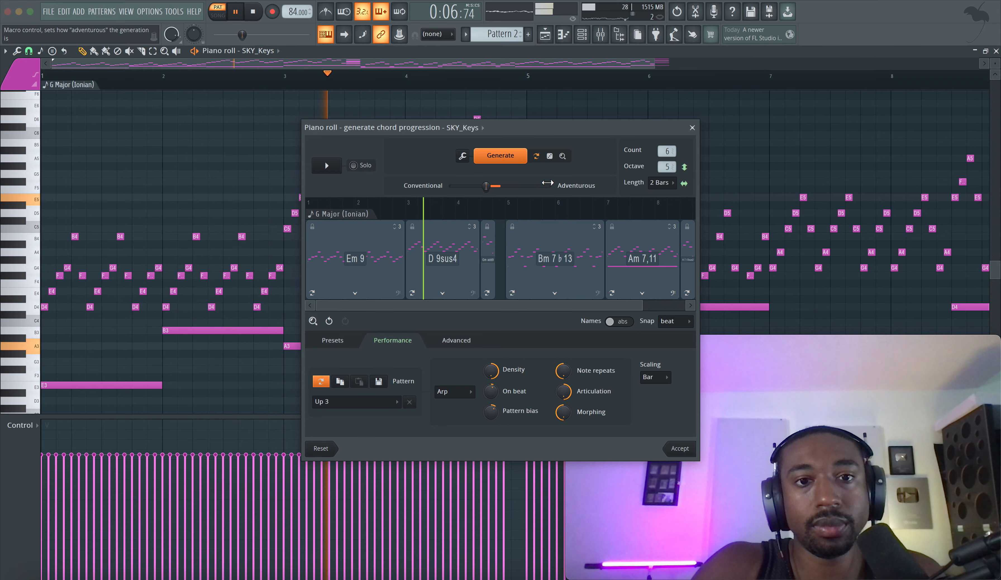
Step: Audition the arpeggiated progression through its last chords and accept it into the SKY_Keys piano roll
{"action": "left_click_drag", "start_coordinate": [533, 135], "coordinate": [293, 207]}
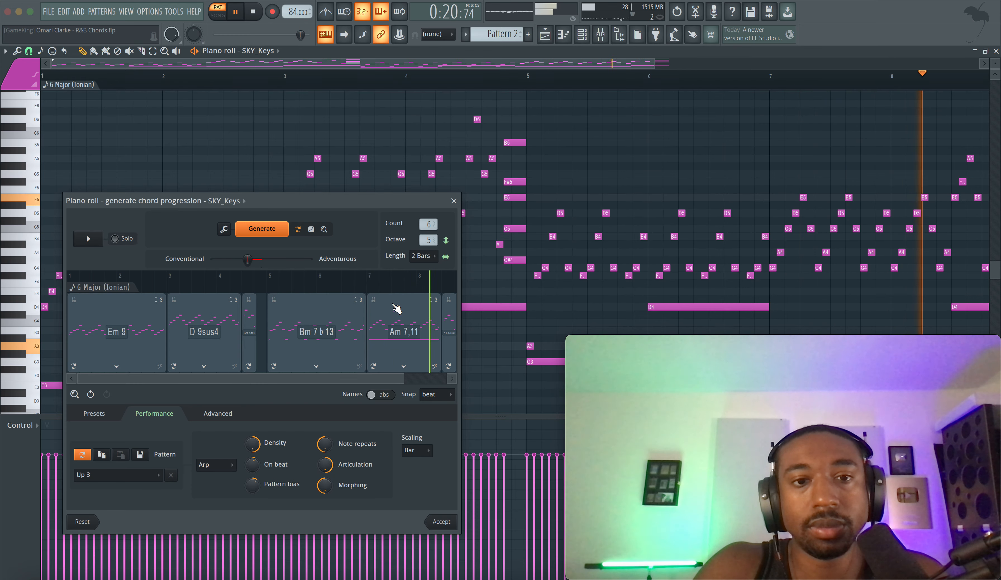
{"action": "left_click_drag", "start_coordinate": [347, 381], "coordinate": [408, 376]}
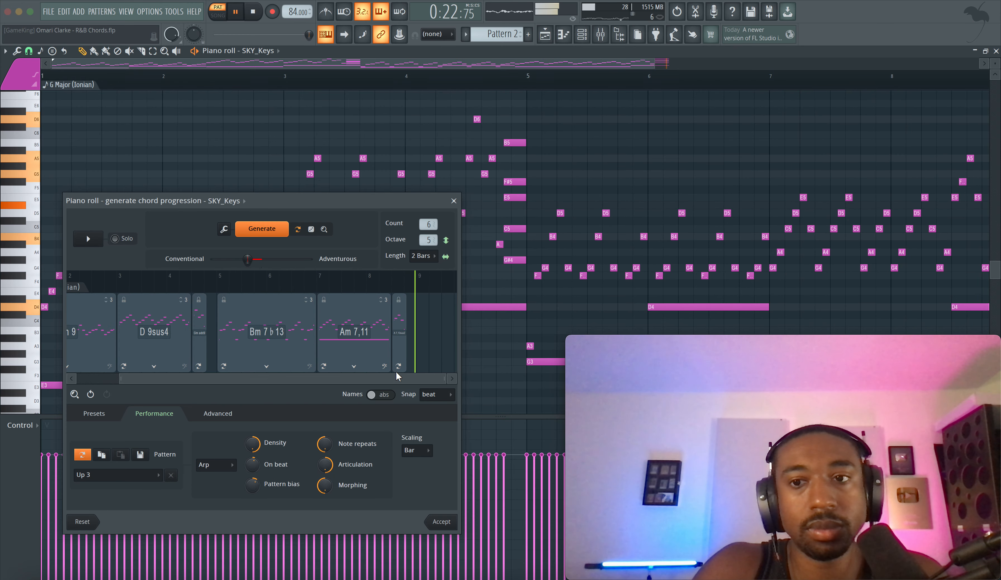
{"action": "left_click", "coordinate": [441, 521]}
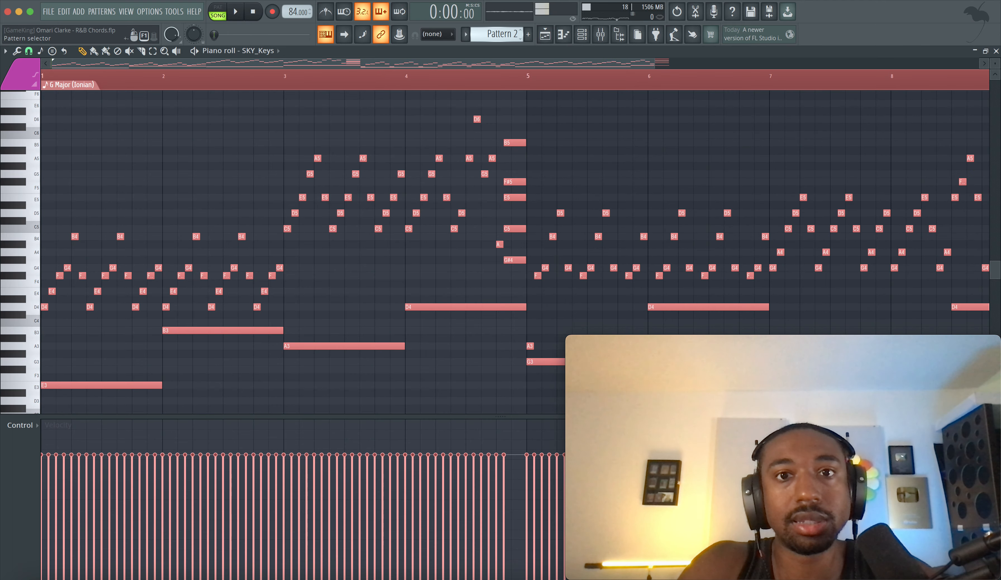
Step: Copy the arpeggiated SKY_Keys notes into a new Pattern 3 and compare the existing patterns
{"action": "left_click", "coordinate": [528, 34]}
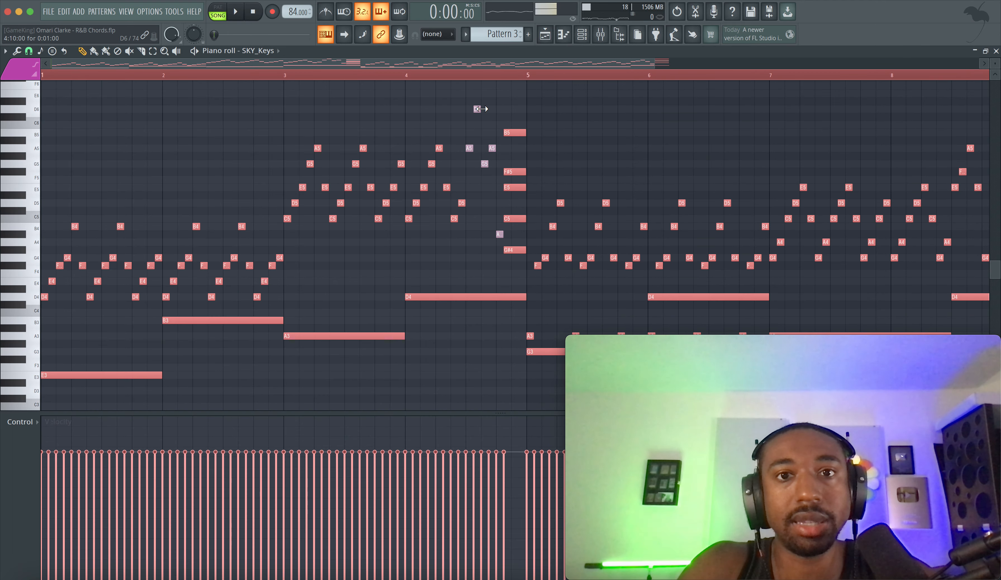
{"action": "scroll", "coordinate": [482, 109], "scroll_direction": "up", "scroll_amount": 2}
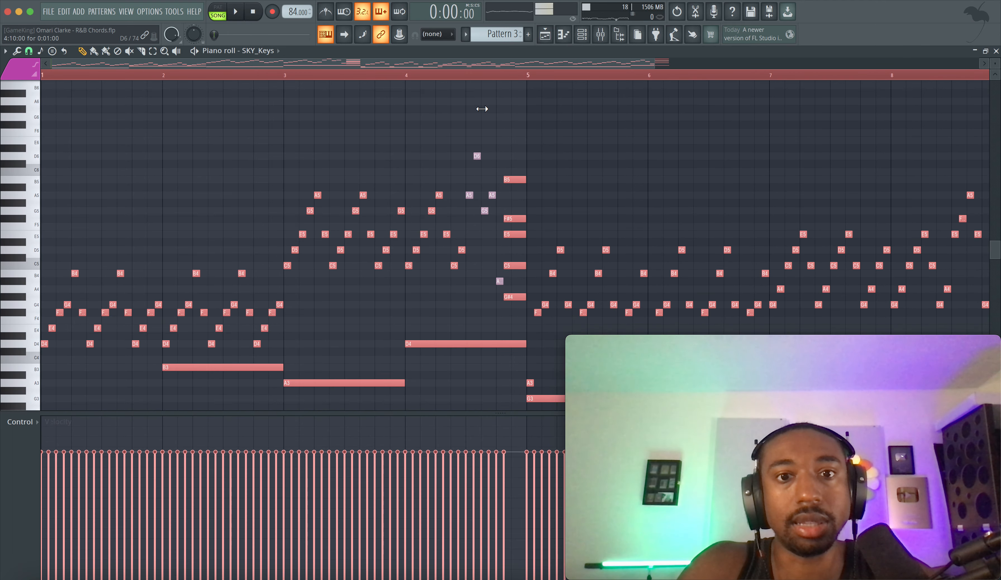
{"action": "scroll", "coordinate": [501, 28], "scroll_direction": "down", "scroll_amount": 1}
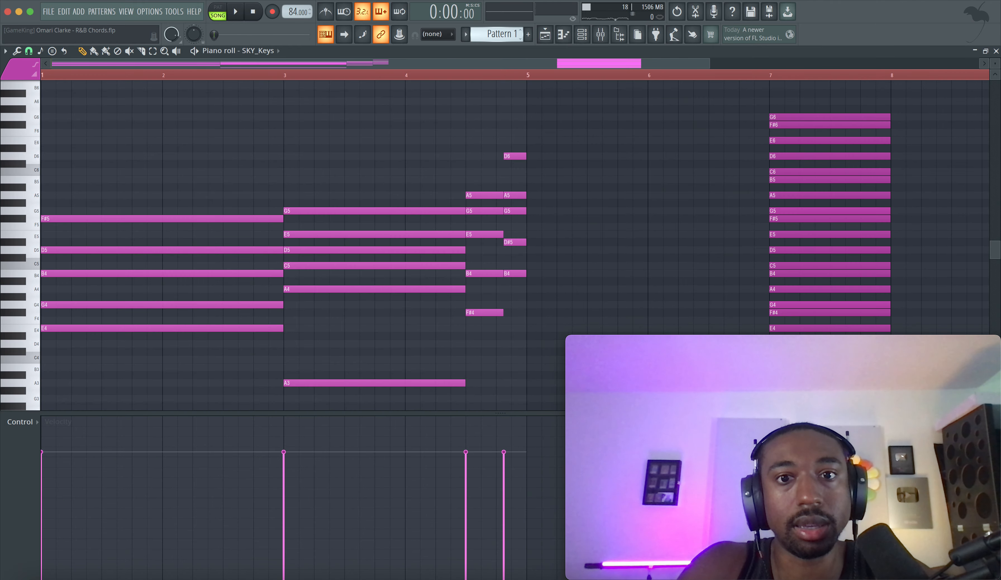
{"action": "scroll", "coordinate": [501, 30], "scroll_direction": "up", "scroll_amount": 1}
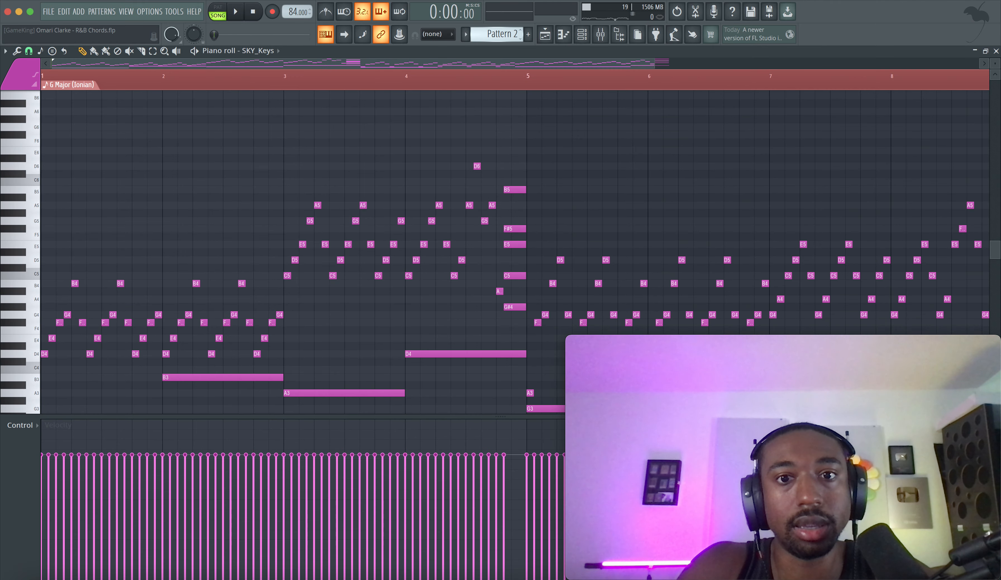
{"action": "scroll", "coordinate": [499, 33], "scroll_direction": "down", "scroll_amount": 1}
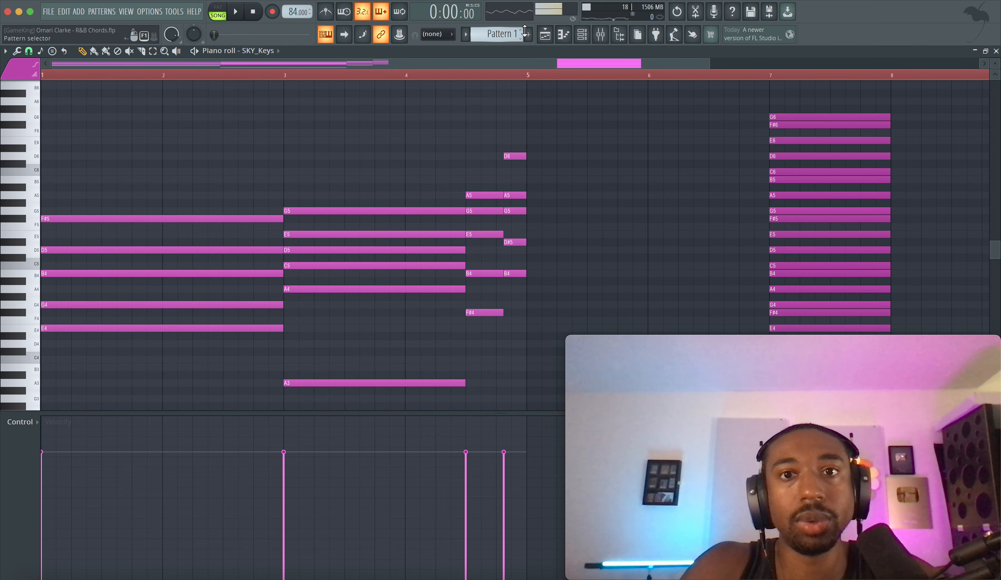
Step: Play the playlist arrangement from the start and open the Pattern 2 clip's notes
{"action": "left_click", "coordinate": [546, 35]}
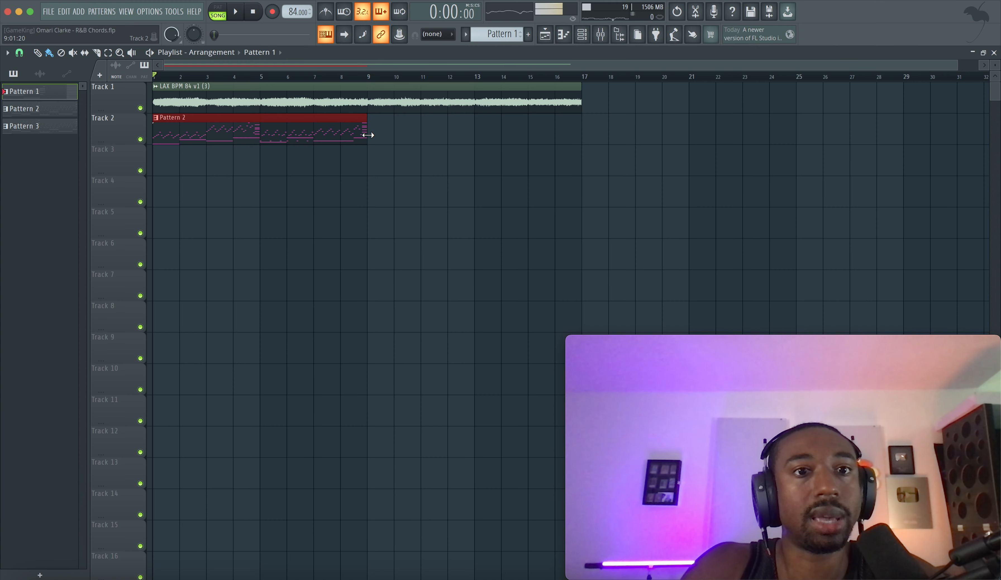
{"action": "key", "text": "space"}
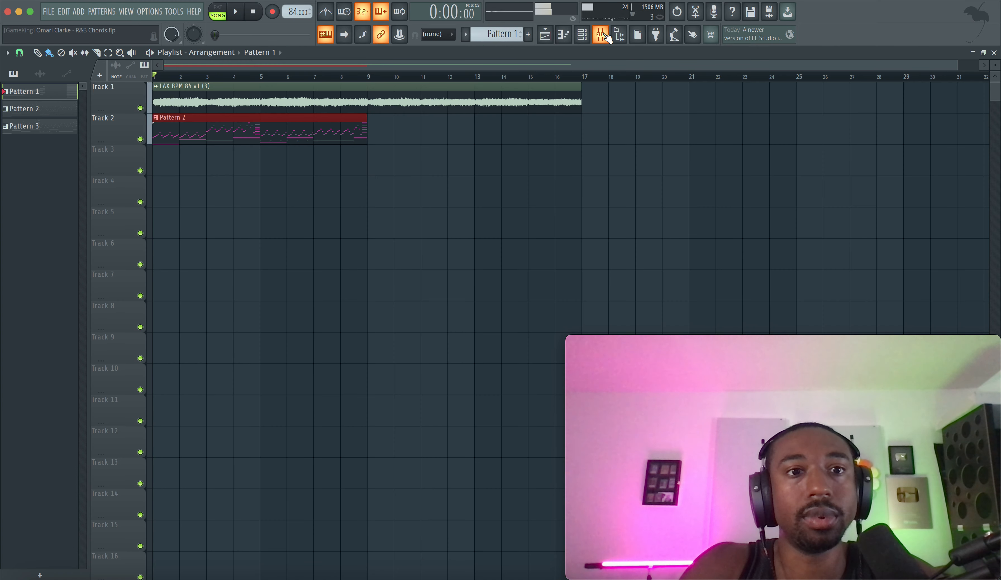
{"action": "double_click", "coordinate": [230, 126]}
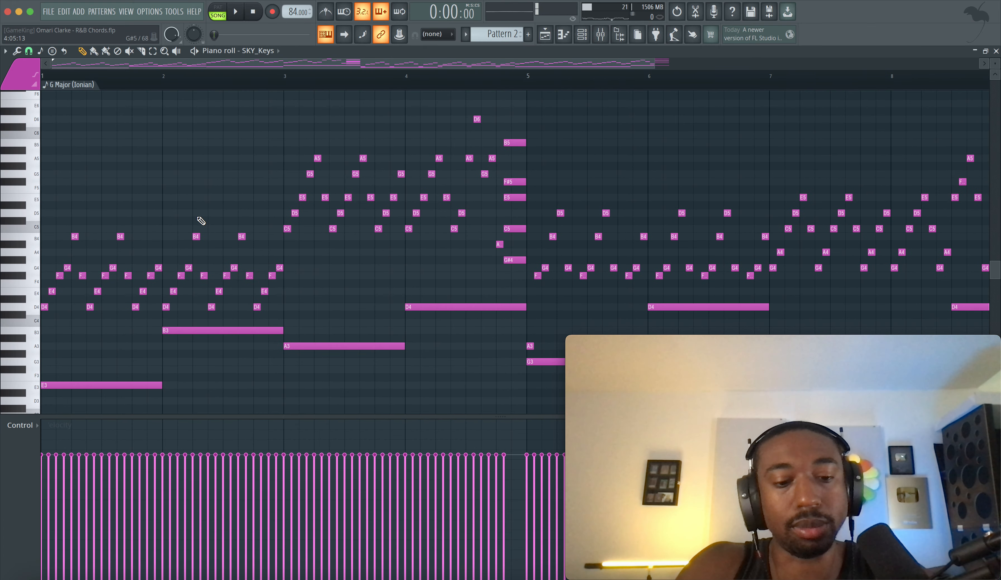
Step: Shorten all SKY_Keys notes in Pattern 2 slightly and play the song with the mixer open
{"action": "scroll", "coordinate": [285, 305], "scroll_direction": "down", "scroll_amount": 3}
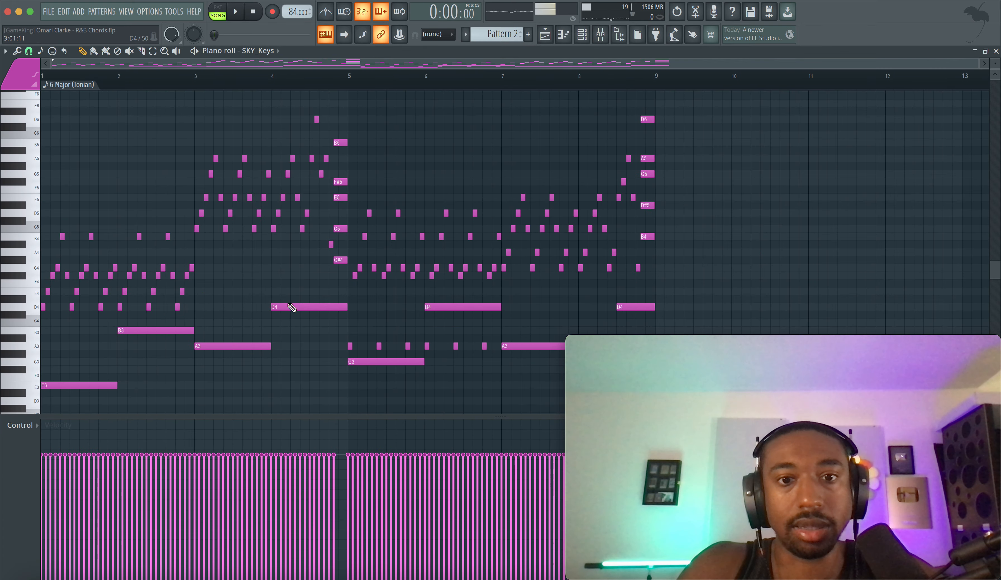
{"action": "key", "text": "ctrl+a"}
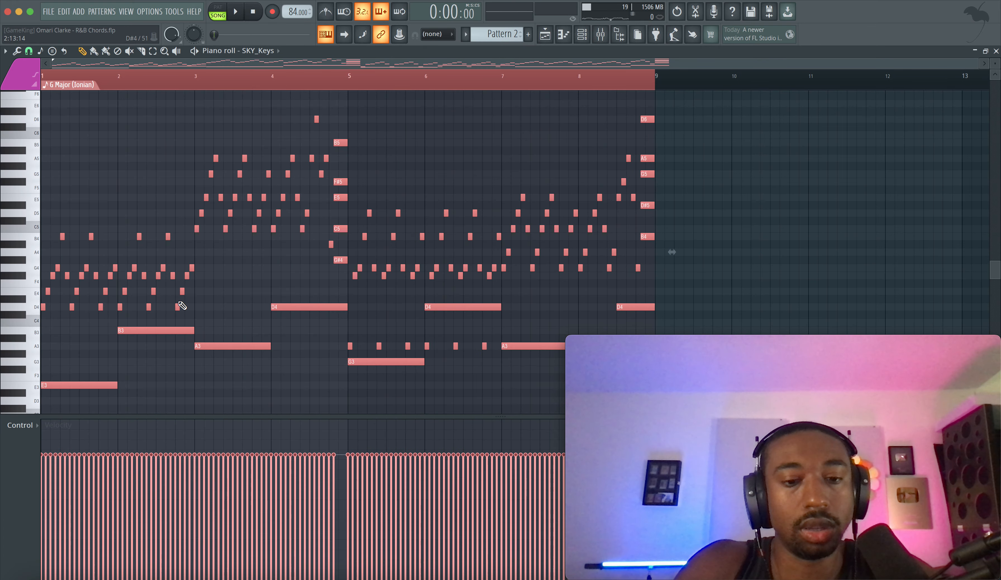
{"action": "key", "text": "ctrl+d"}
{"action": "key", "text": "ctrl+a"}
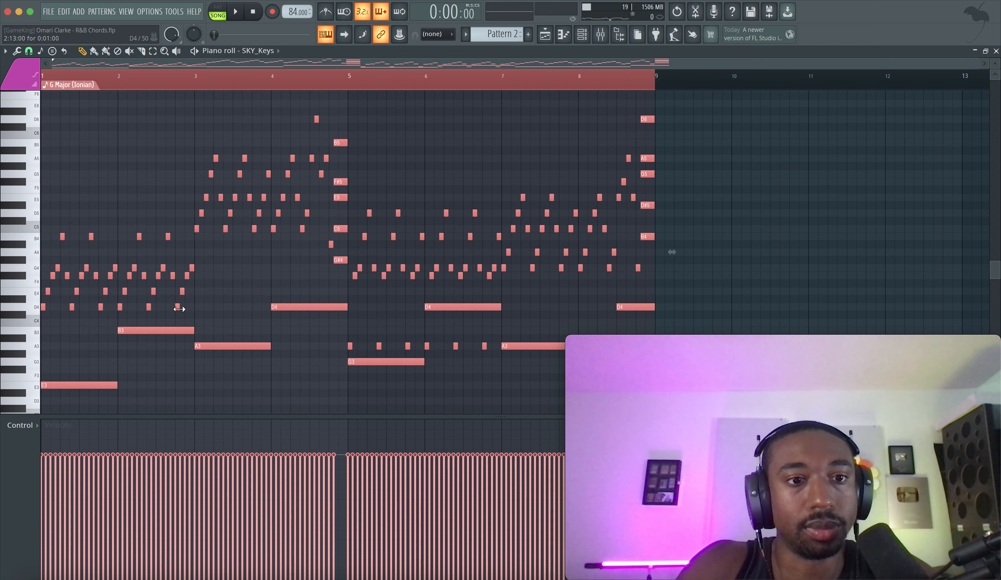
{"action": "key", "text": "space"}
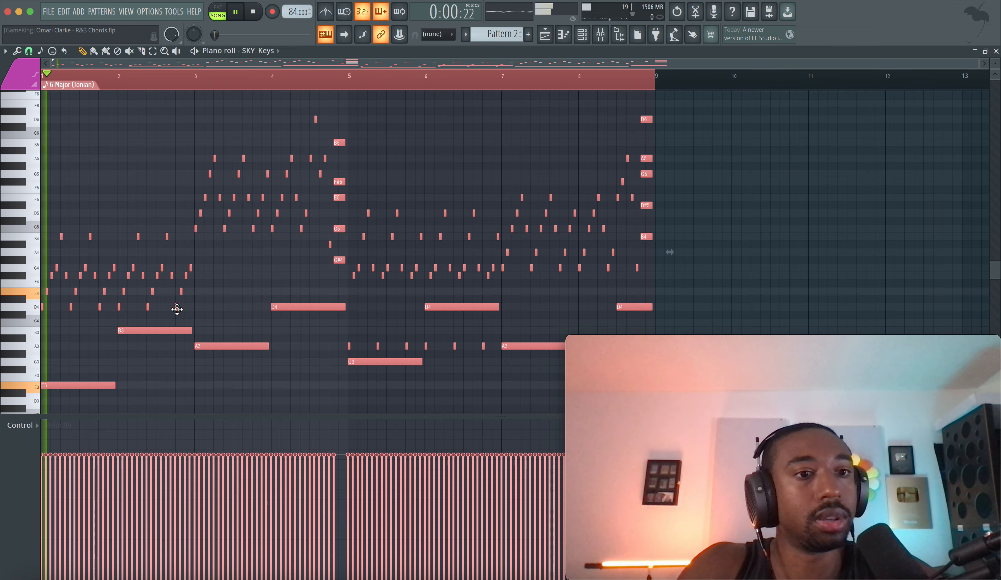
{"action": "left_click", "coordinate": [599, 34]}
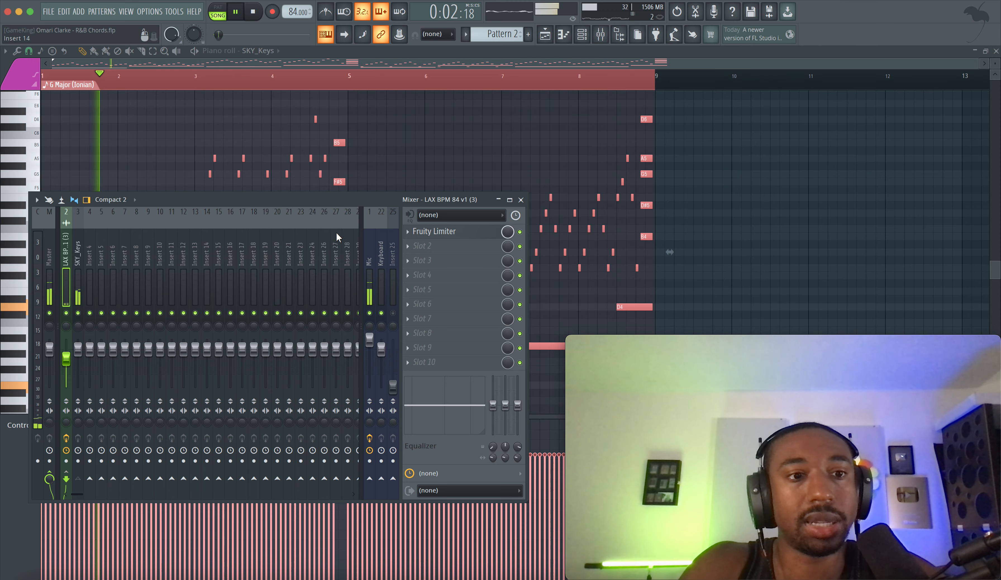
Step: Shorten the compressor release in the LAX loop's Fruity Limiter, and replay the song with the loop's mixer level raised
{"action": "left_click", "coordinate": [470, 235]}
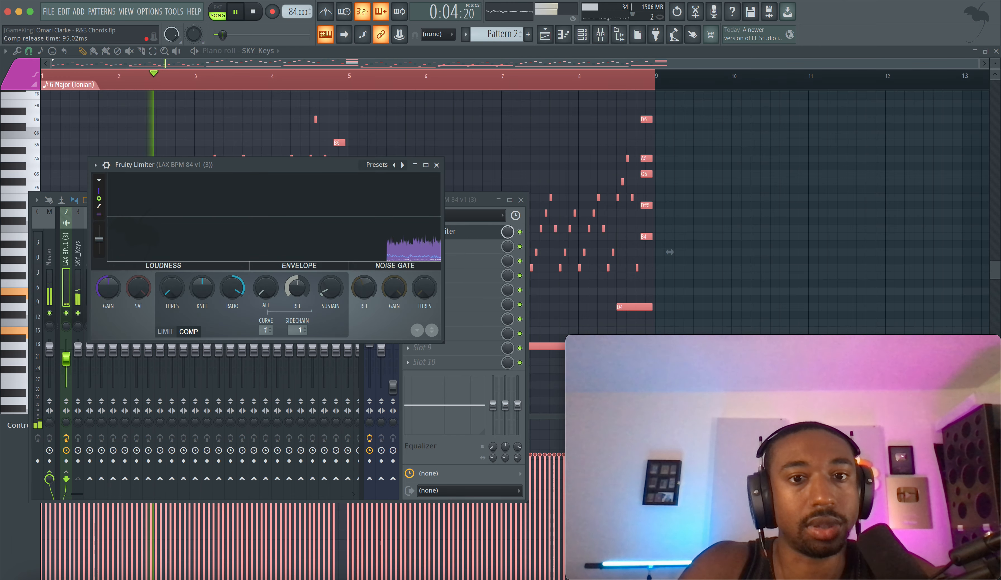
{"action": "left_click_drag", "start_coordinate": [297, 287], "coordinate": [297, 305]}
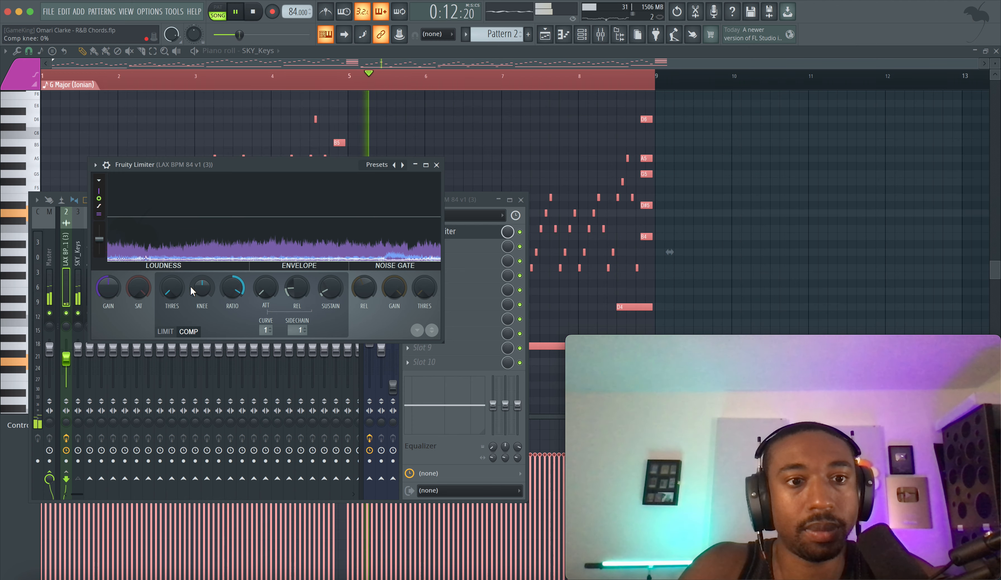
{"action": "left_click", "coordinate": [436, 165]}
{"action": "key", "text": "space"}
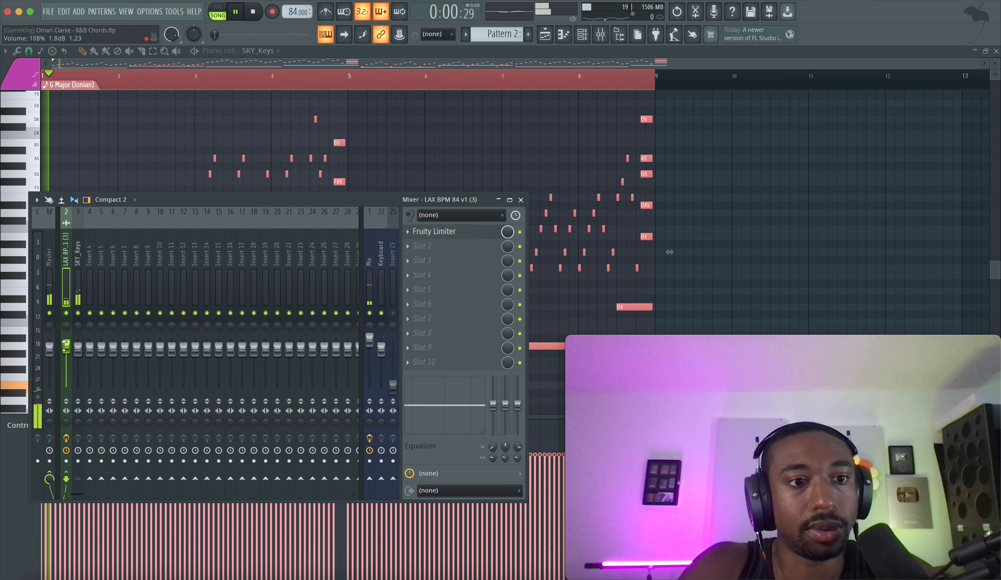
Step: Adjust the release, attack and threshold of the LAX loop's Fruity Limiter, and bring the loop's mixer level down slightly
{"action": "left_click", "coordinate": [451, 235]}
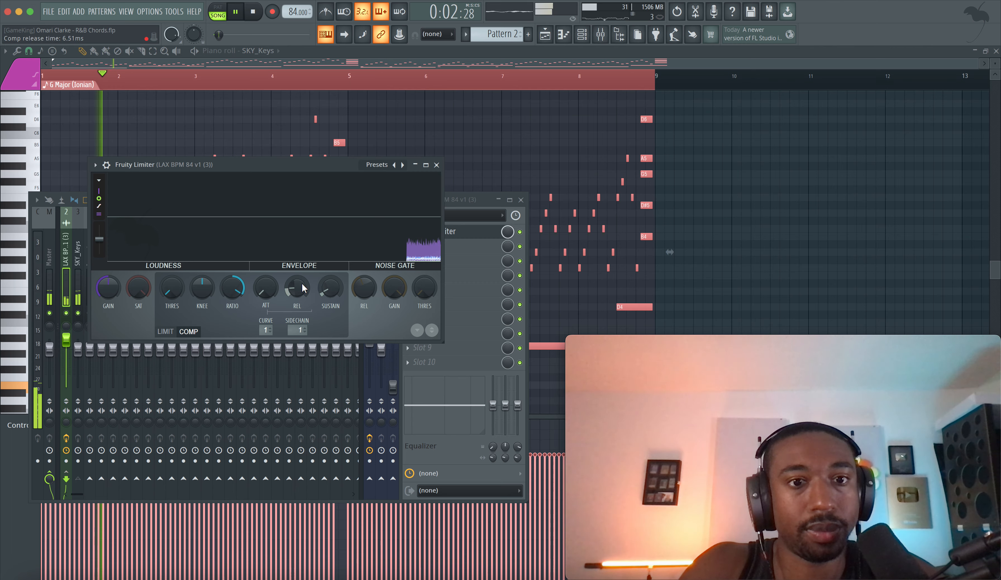
{"action": "left_click_drag", "start_coordinate": [297, 287], "coordinate": [266, 292]}
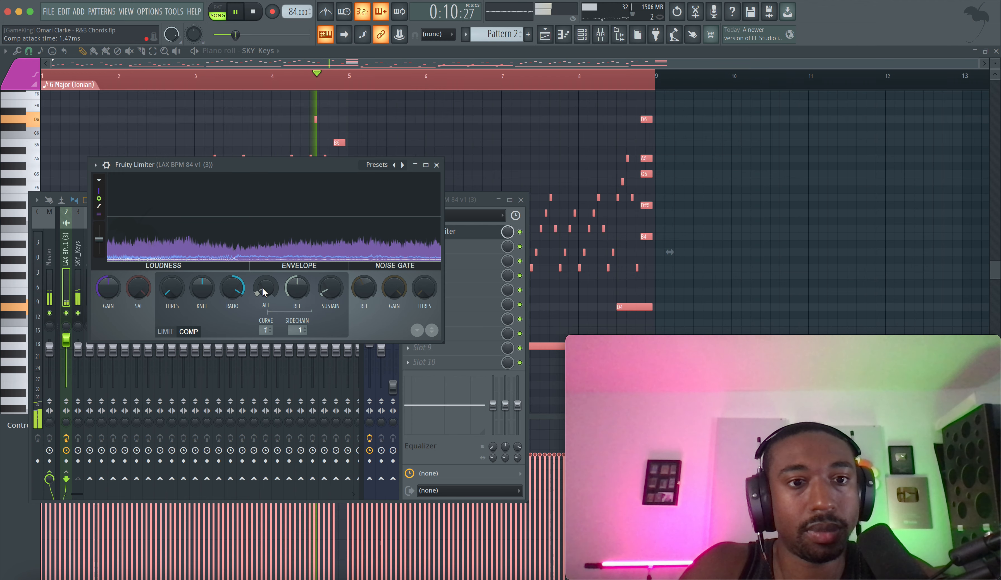
{"action": "left_click_drag", "start_coordinate": [172, 287], "coordinate": [172, 297]}
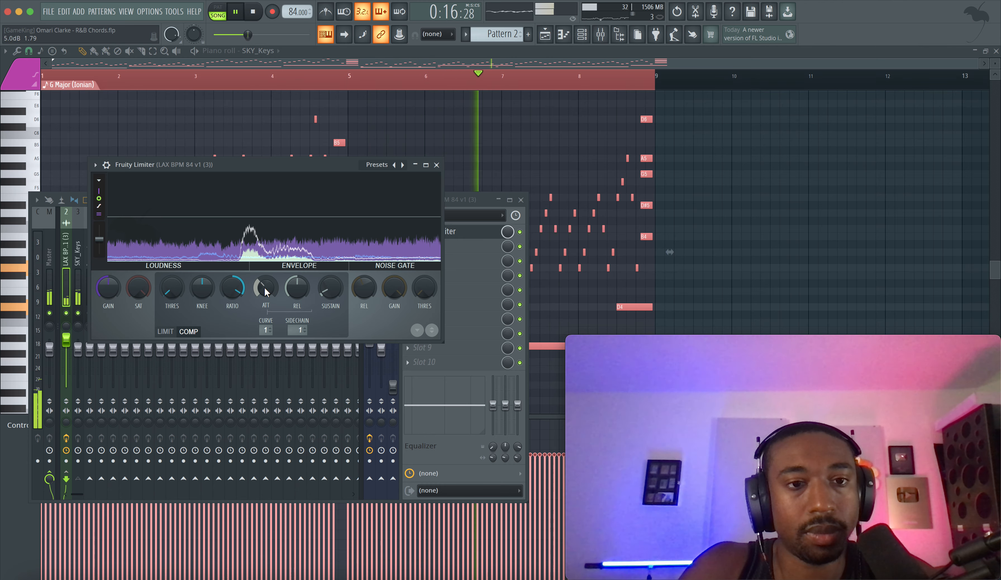
{"action": "left_click_drag", "start_coordinate": [266, 291], "coordinate": [266, 285]}
{"action": "left_click_drag", "start_coordinate": [172, 290], "coordinate": [172, 288]}
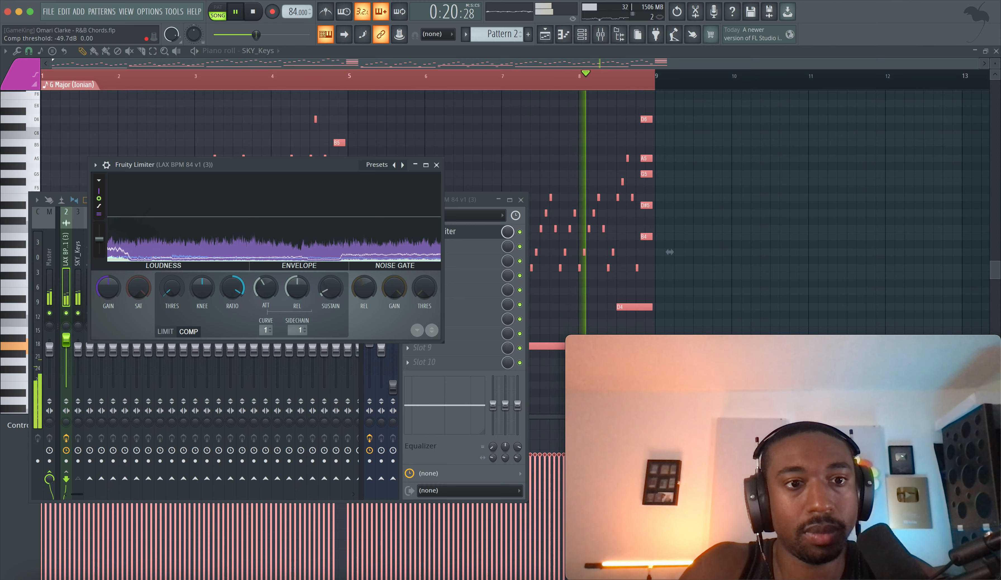
{"action": "left_click_drag", "start_coordinate": [66, 339], "coordinate": [67, 347]}
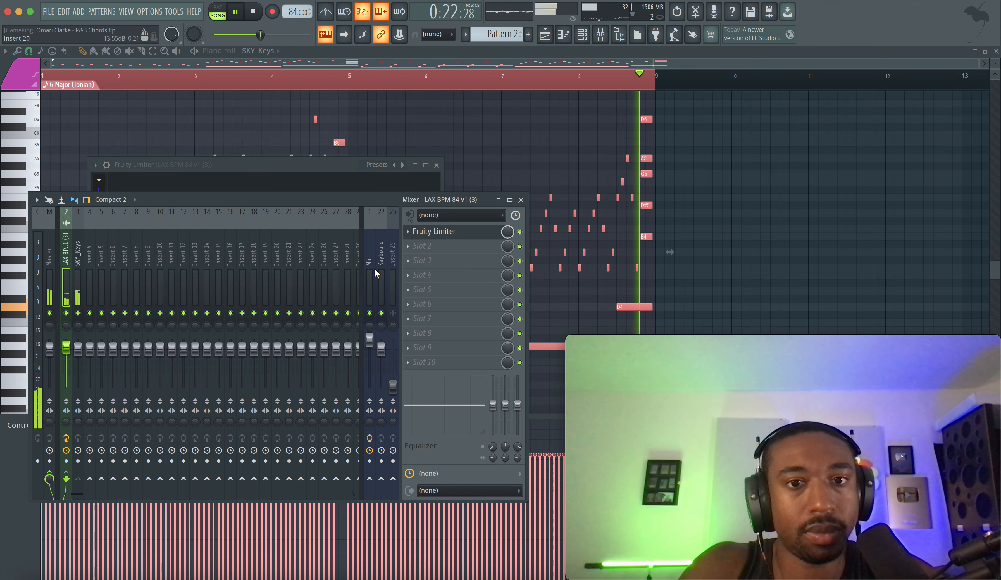
Step: Restart the song and duplicate the Pattern 2 clip in the playlist so it also fills bars 9 to 16
{"action": "key", "text": "space"}
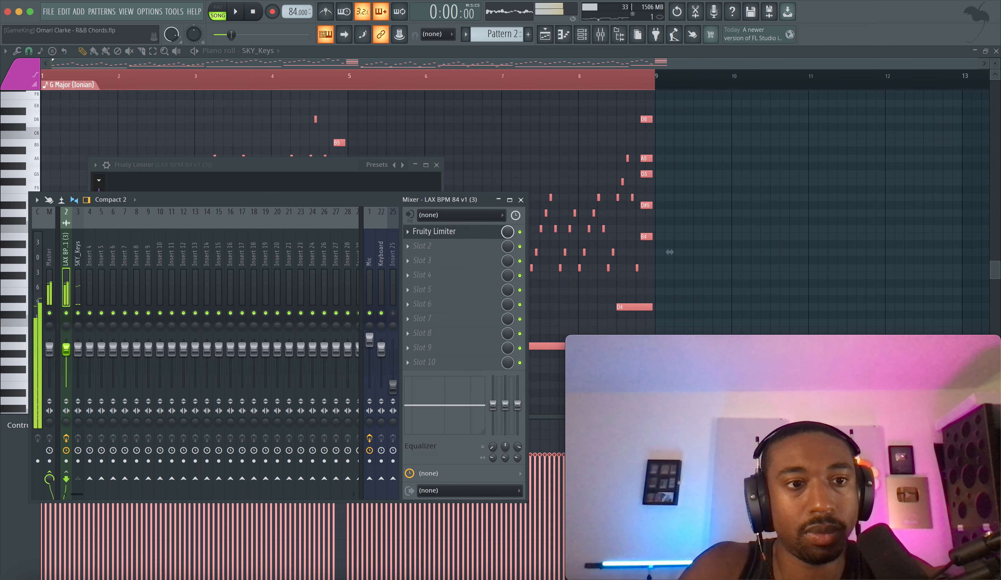
{"action": "key", "text": "space"}
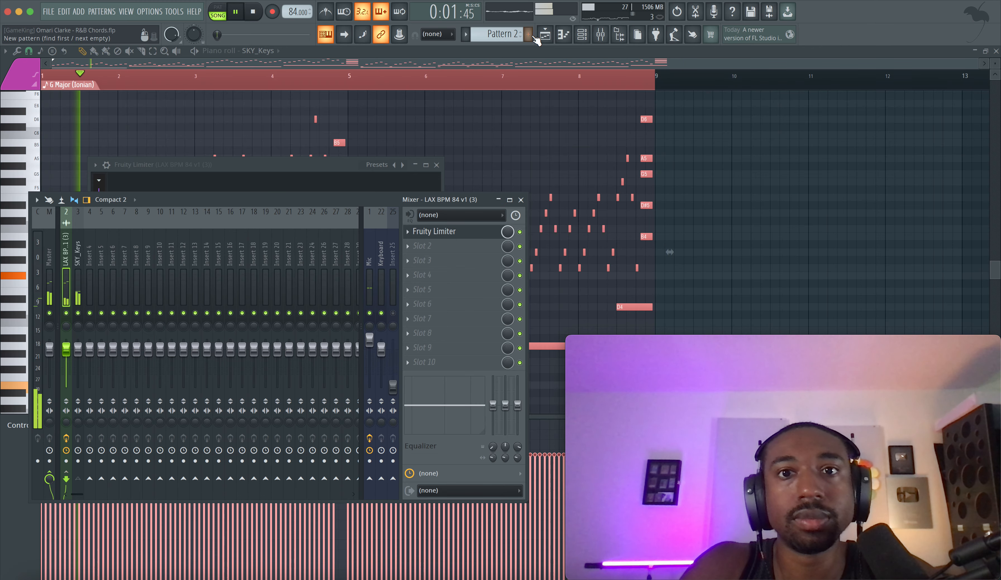
{"action": "key", "text": "F5"}
{"action": "key", "text": "ctrl+b"}
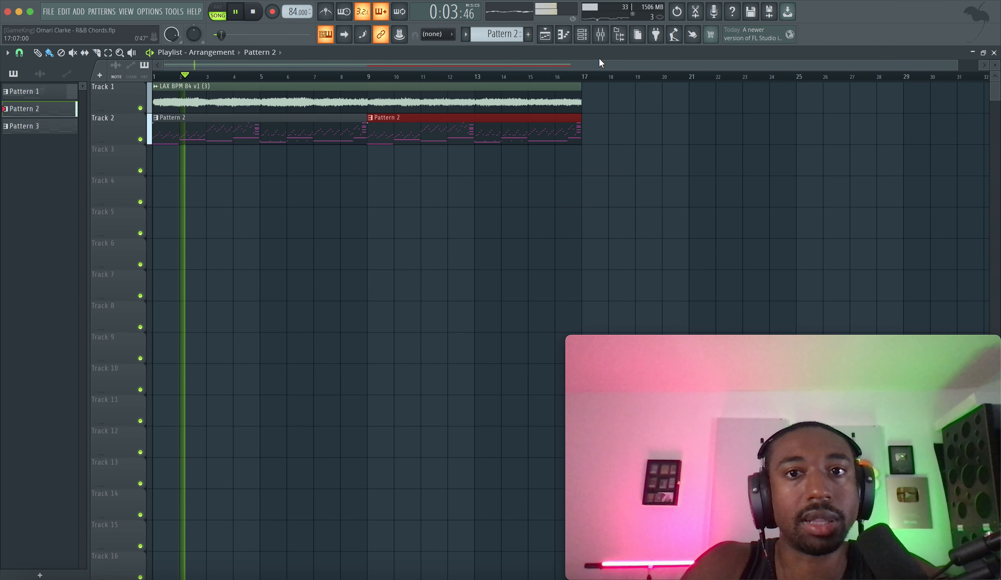
Step: Change the SKY_Keys instrument to the August Flute preset from the Synths category
{"action": "left_click", "coordinate": [582, 34]}
{"action": "left_click", "coordinate": [218, 83]}
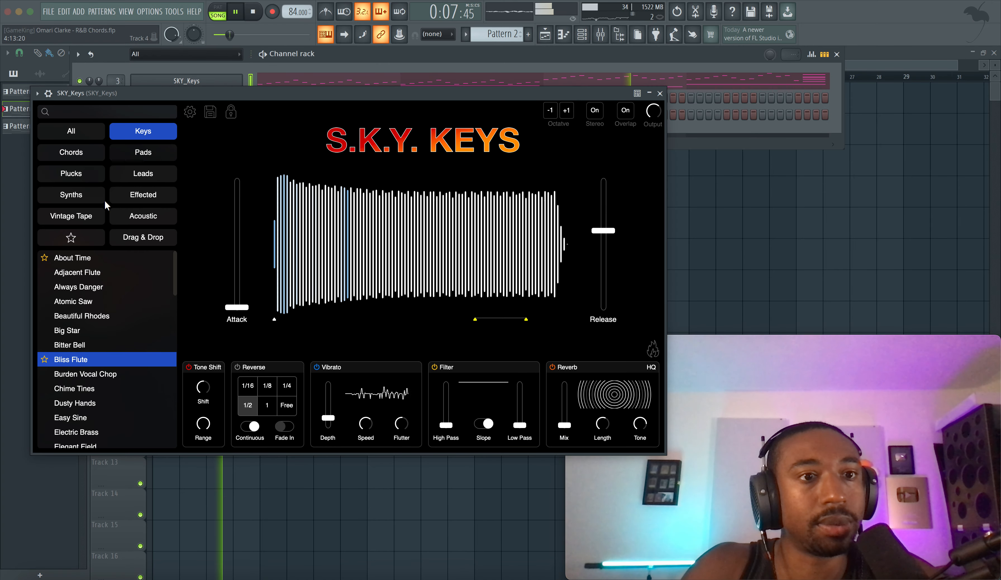
{"action": "left_click", "coordinate": [71, 194]}
{"action": "left_click", "coordinate": [74, 301]}
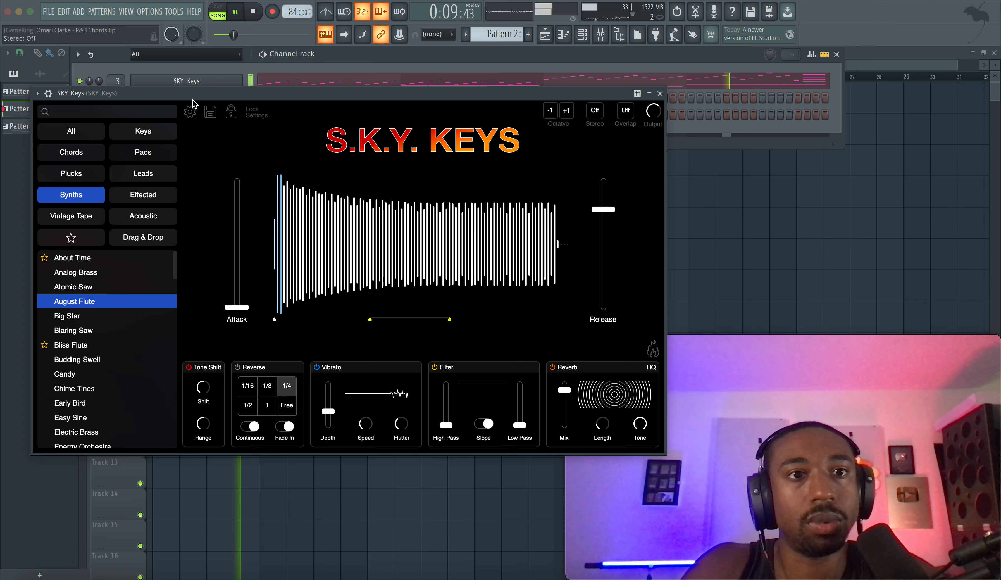
{"action": "left_click_drag", "start_coordinate": [147, 94], "coordinate": [142, 160]}
{"action": "left_click_drag", "start_coordinate": [99, 87], "coordinate": [130, 99]}
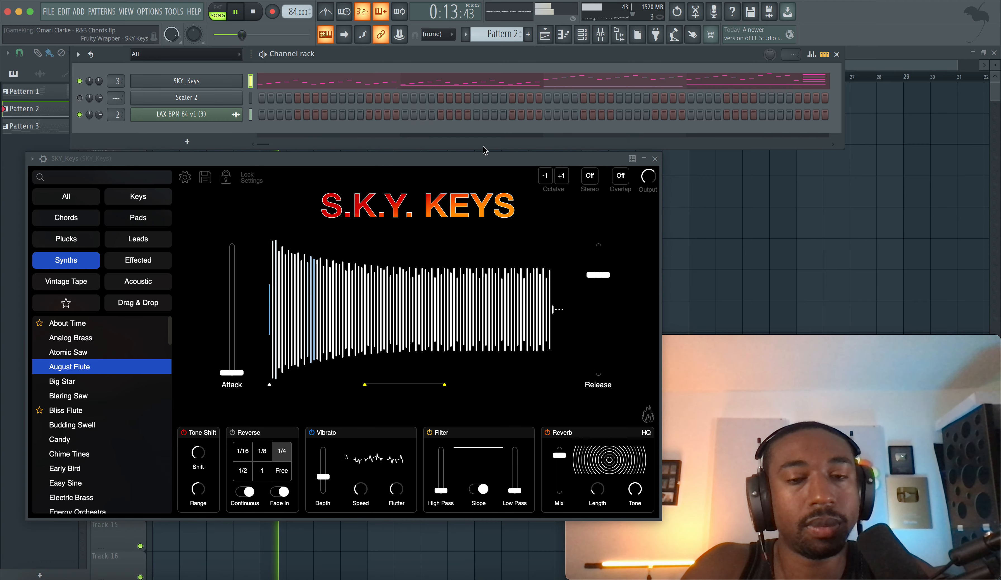
Step: Close the instrument and fine-tune the compressor attack and threshold in the LAX loop's Fruity Limiter
{"action": "left_click", "coordinate": [654, 159]}
{"action": "key", "text": "F9"}
{"action": "left_click", "coordinate": [66, 255]}
{"action": "left_click", "coordinate": [446, 231]}
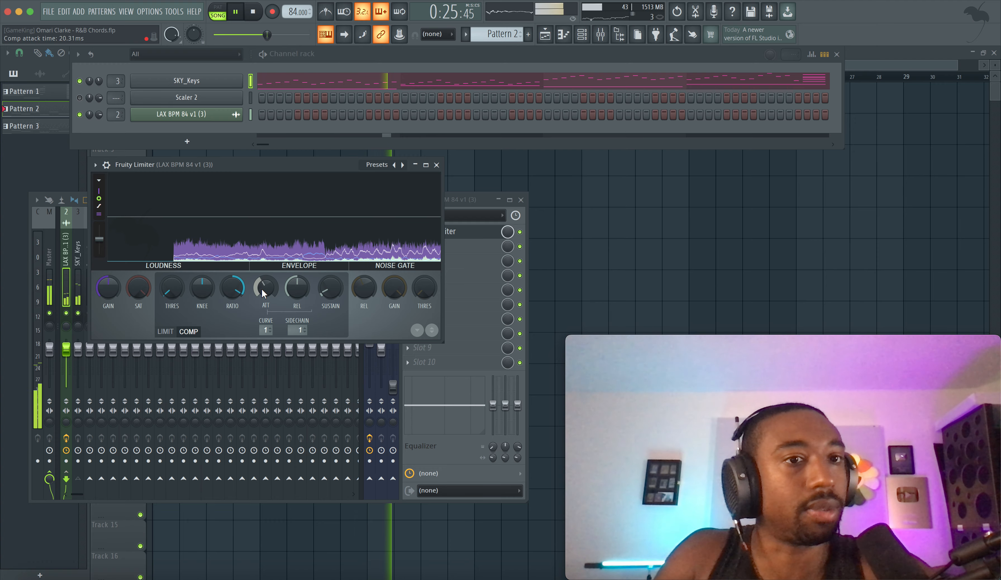
{"action": "left_click_drag", "start_coordinate": [266, 294], "coordinate": [266, 291]}
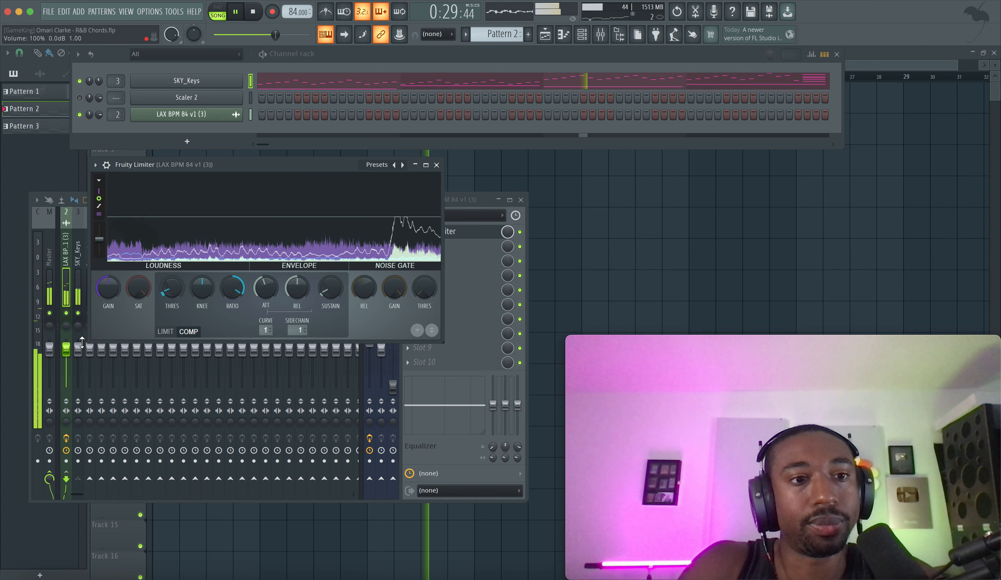
Step: Lower the LAX loop's mixer level and readjust the release and threshold of its Fruity Limiter
{"action": "left_click_drag", "start_coordinate": [66, 349], "coordinate": [66, 358]}
{"action": "left_click", "coordinate": [458, 232]}
{"action": "left_click", "coordinate": [437, 232]}
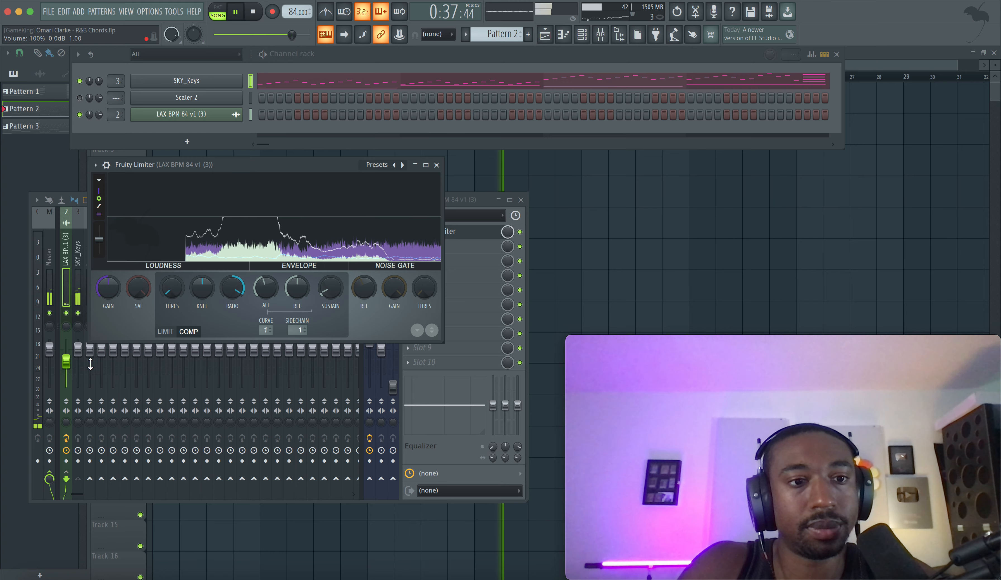
{"action": "left_click", "coordinate": [67, 360]}
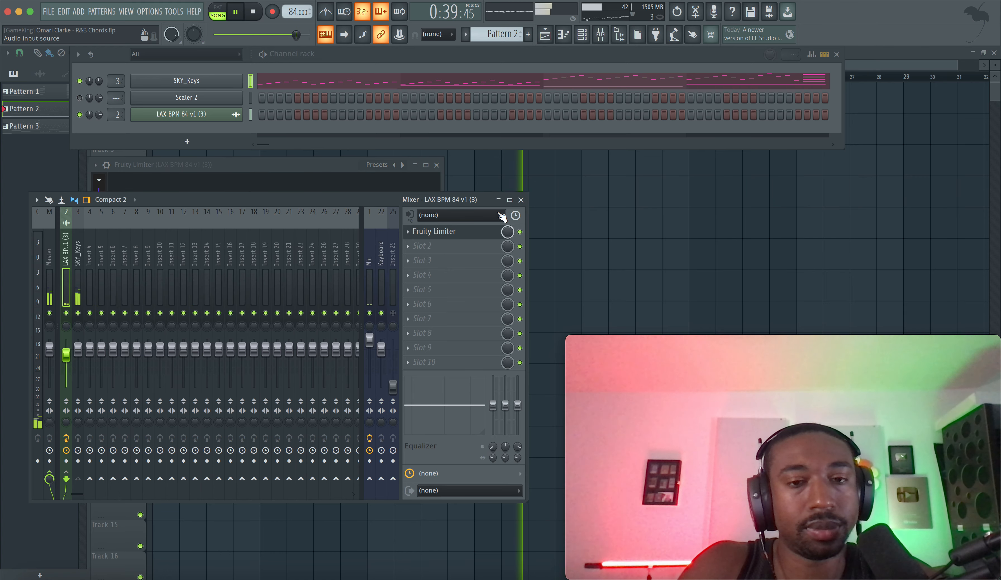
{"action": "left_click", "coordinate": [458, 231]}
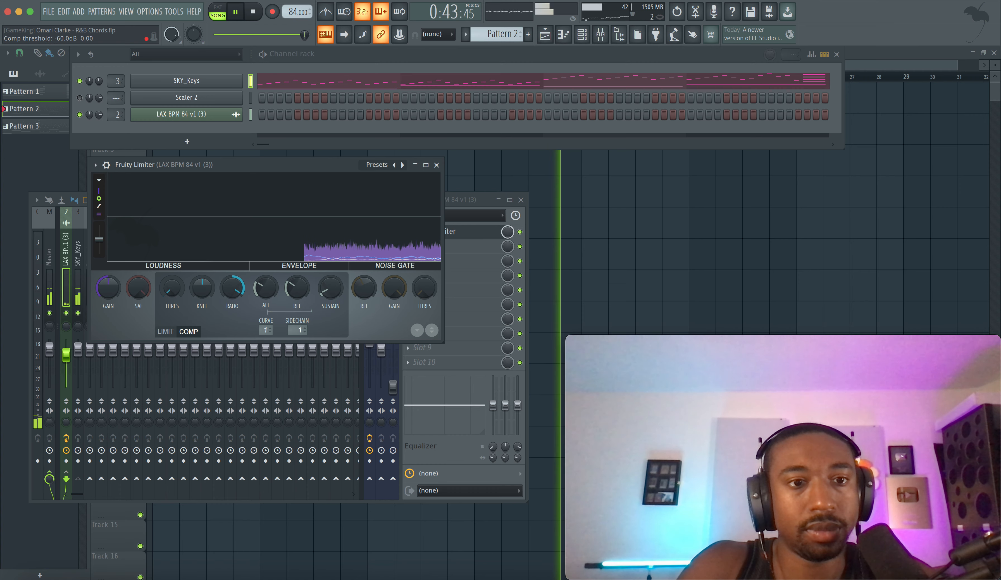
{"action": "left_click_drag", "start_coordinate": [172, 288], "coordinate": [173, 285]}
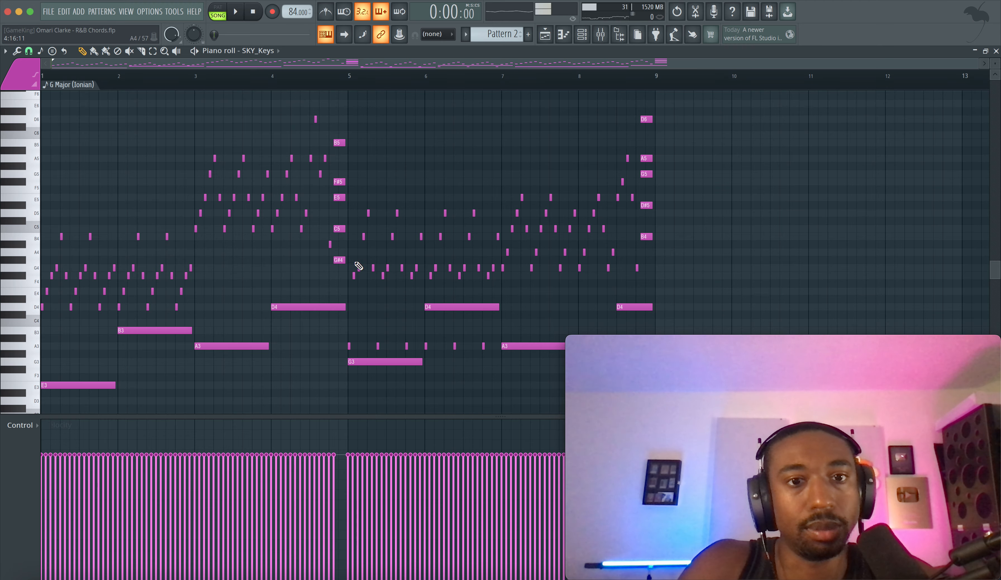
Step: Delete the stacked notes between the top note and the D4 bass note at the ends of bars 4 and 8, and audition the arrangement
{"action": "left_click_drag", "start_coordinate": [337, 262], "coordinate": [345, 142]}
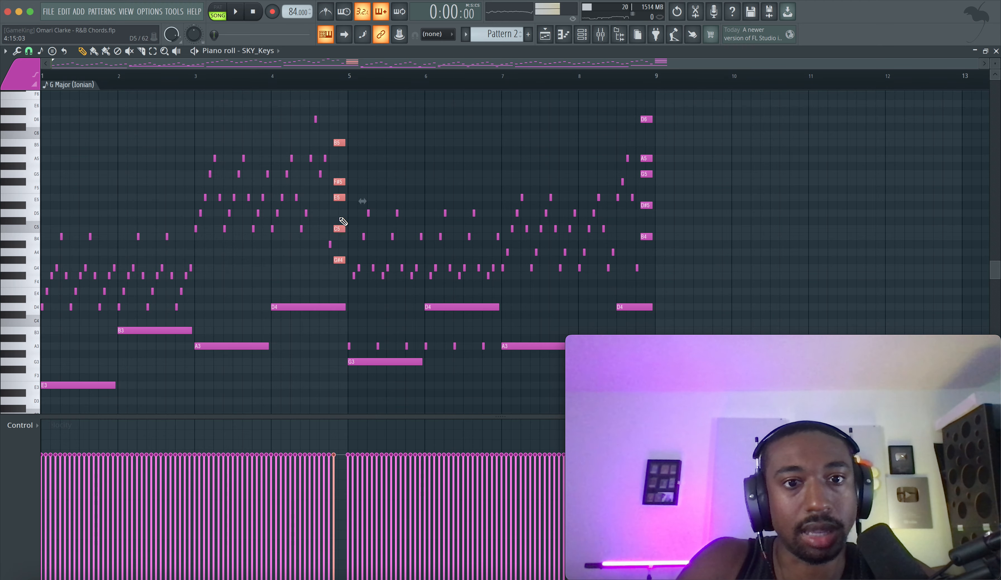
{"action": "right_click", "coordinate": [341, 173]}
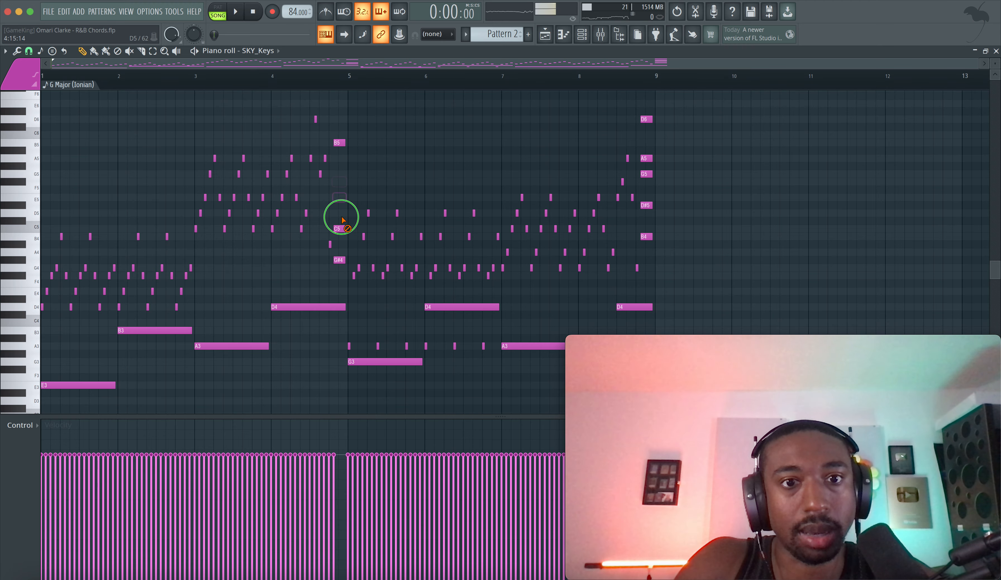
{"action": "key", "text": "space"}
{"action": "right_click", "coordinate": [646, 205]}
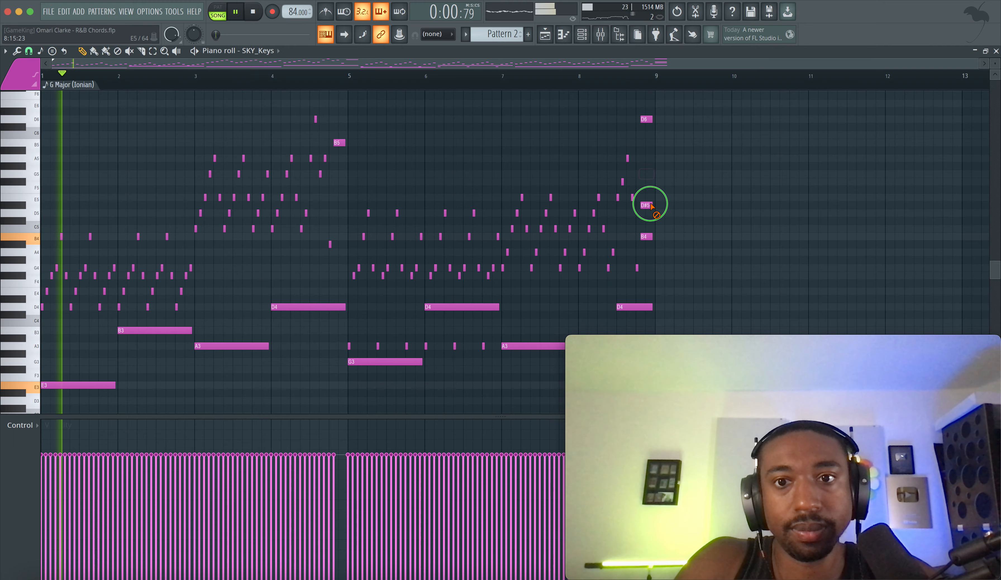
{"action": "key", "text": "F5"}
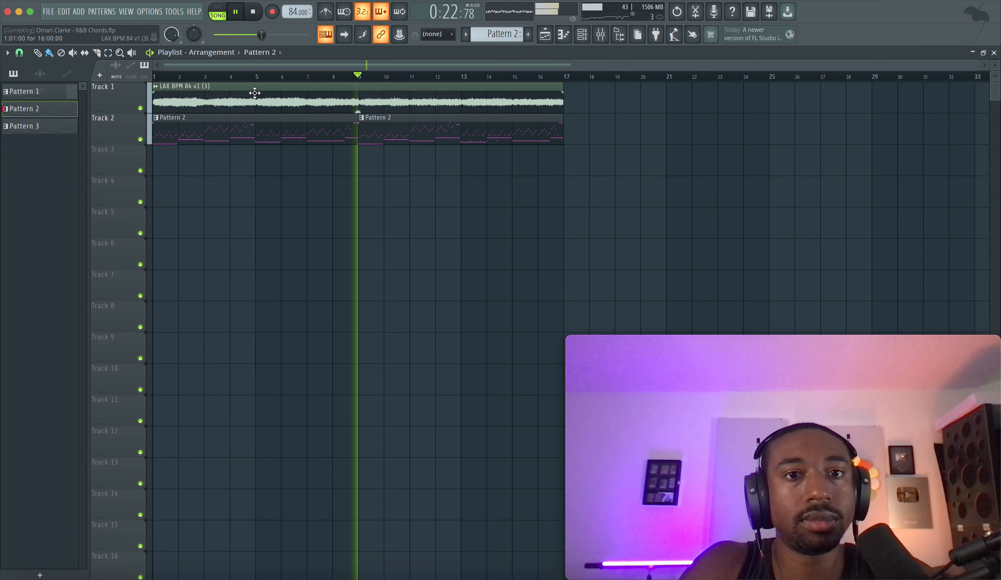
{"action": "key", "text": "space"}
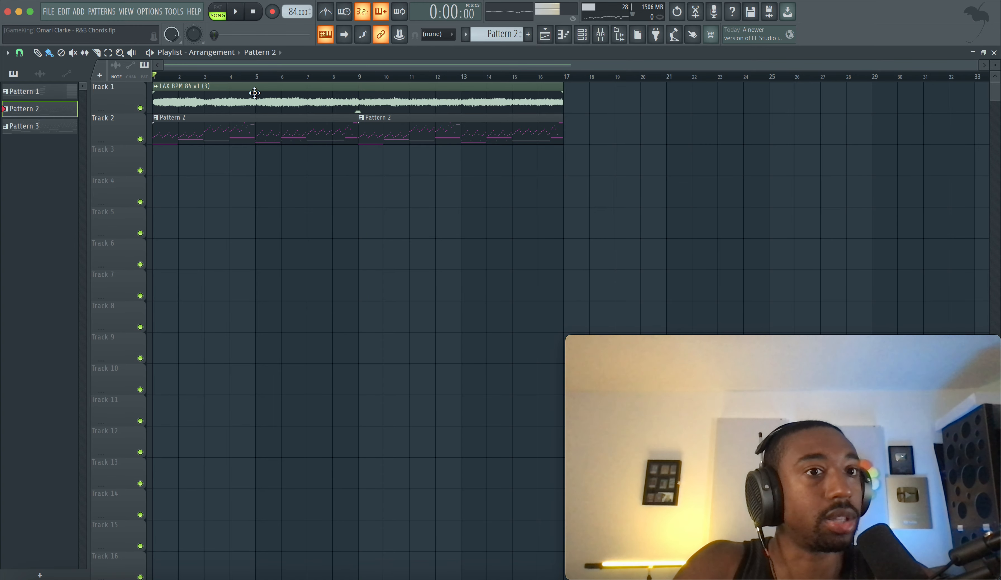
Step: Set the LAX BPM 84 audio clip's time-stretching mode to Stretch and lower its pitch
{"action": "double_click", "coordinate": [255, 93]}
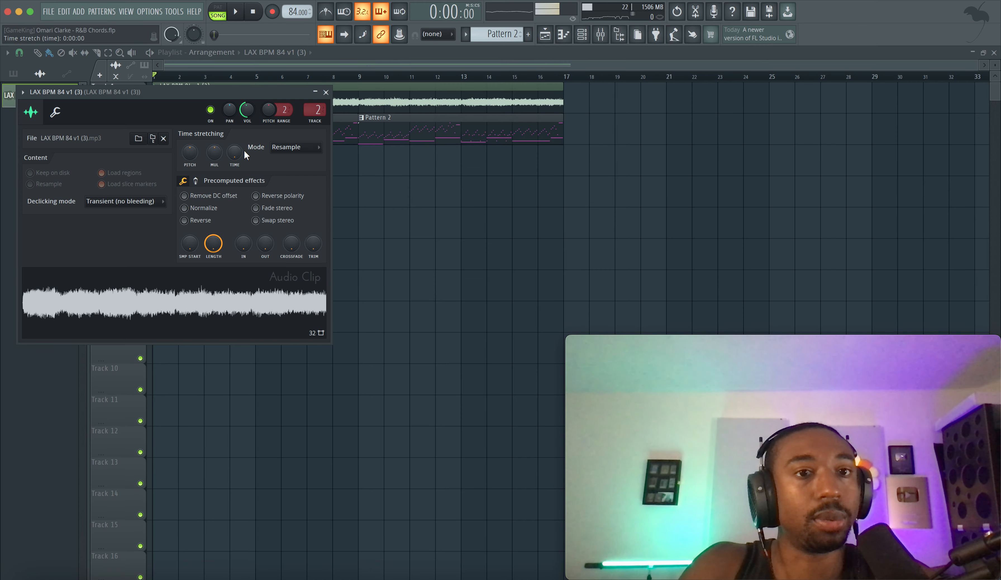
{"action": "left_click", "coordinate": [296, 147]}
{"action": "left_click", "coordinate": [290, 179]}
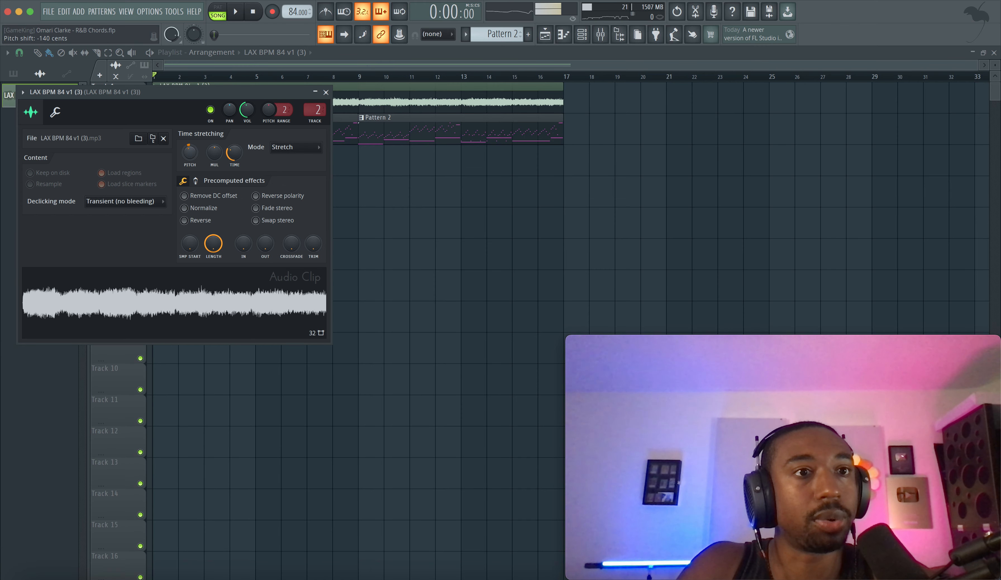
{"action": "left_click_drag", "start_coordinate": [189, 152], "coordinate": [189, 151]}
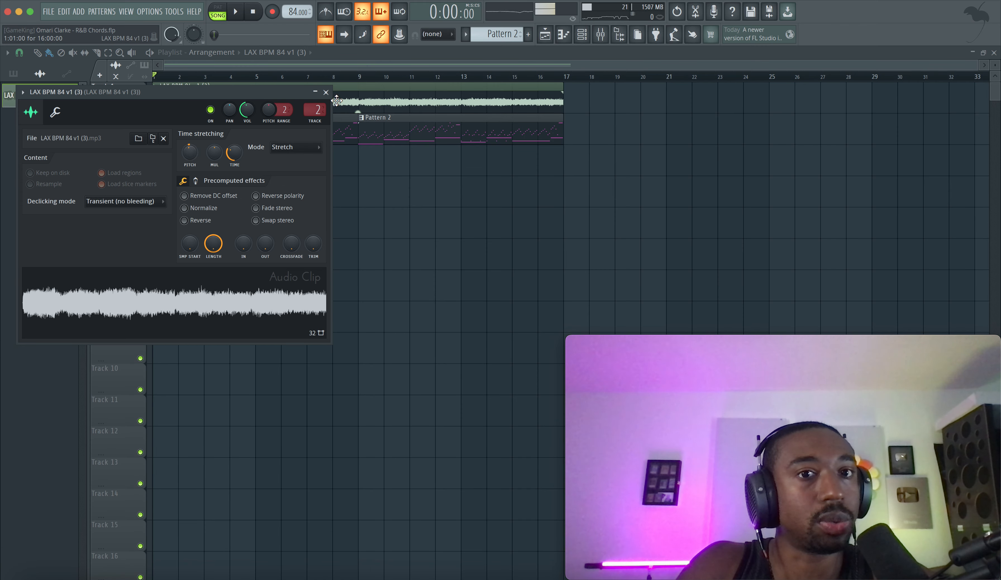
{"action": "left_click", "coordinate": [326, 92]}
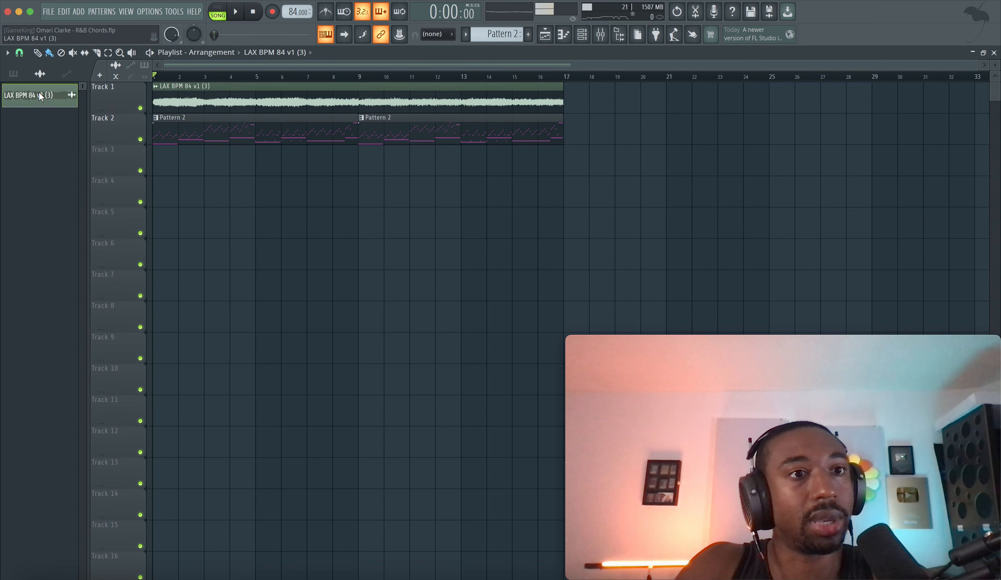
Step: Transpose Pattern 2 by -1 semitone from the playlist's pattern list
{"action": "left_click", "coordinate": [14, 77]}
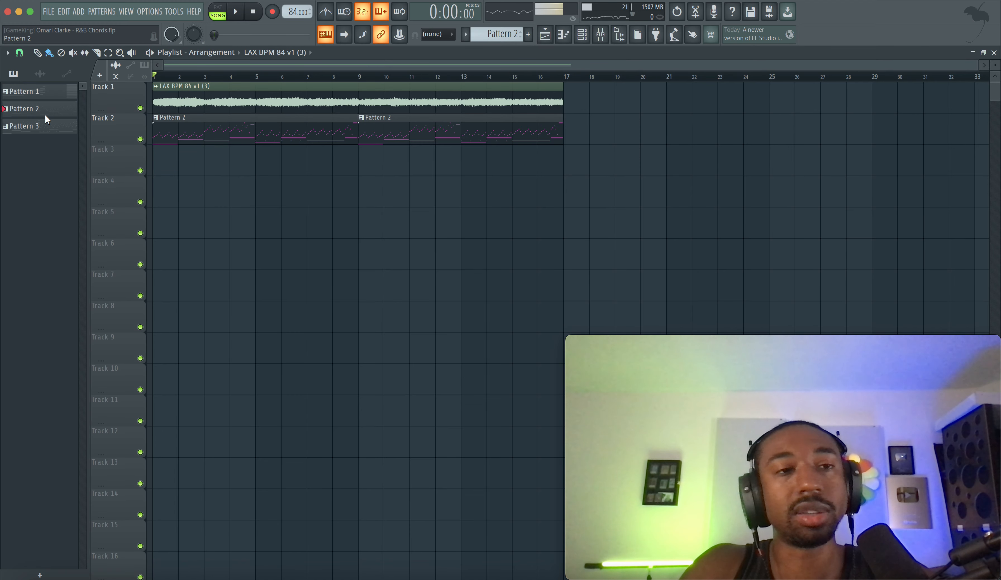
{"action": "left_click", "coordinate": [41, 125]}
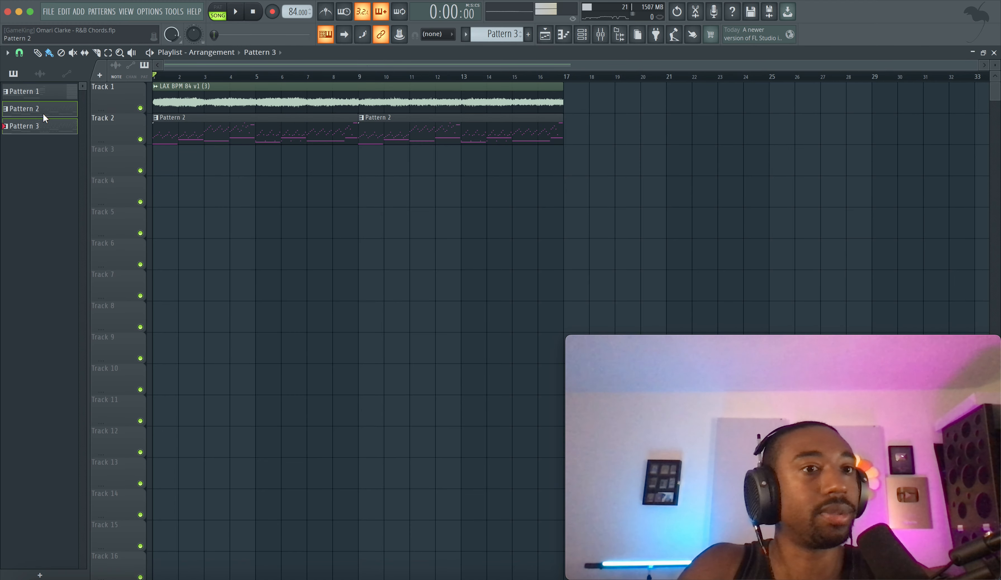
{"action": "right_click", "coordinate": [51, 109]}
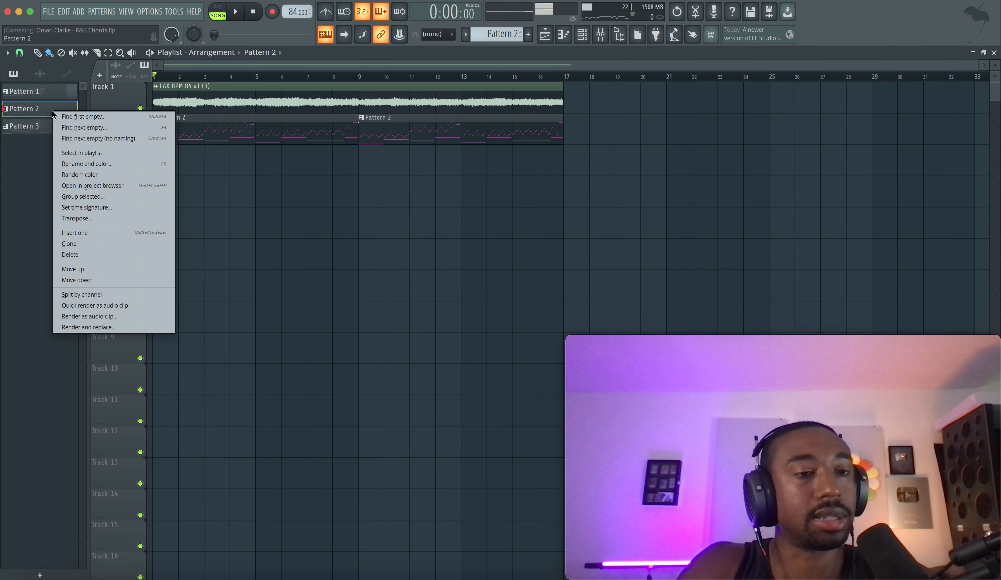
{"action": "left_click", "coordinate": [78, 218]}
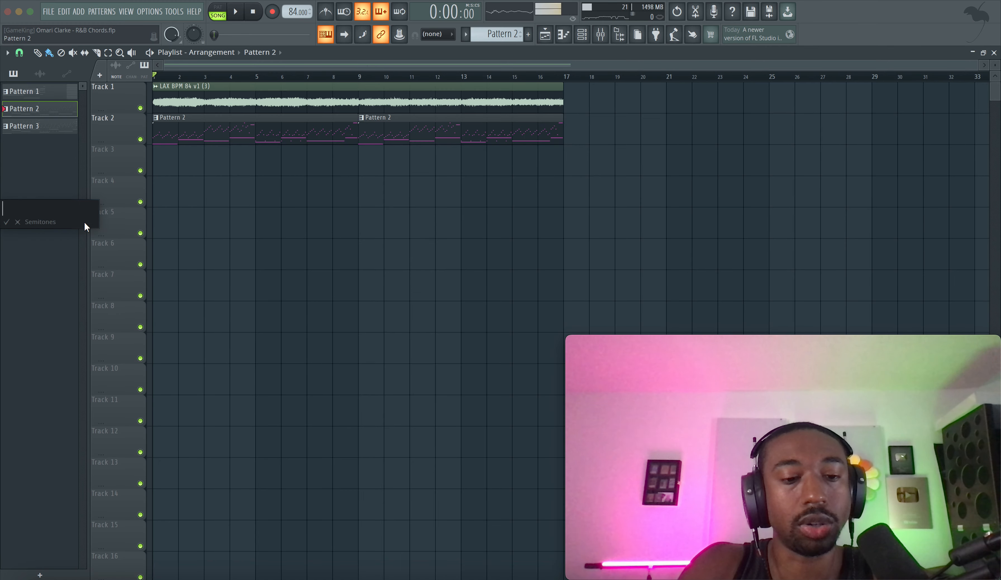
{"action": "type", "text": "-1"}
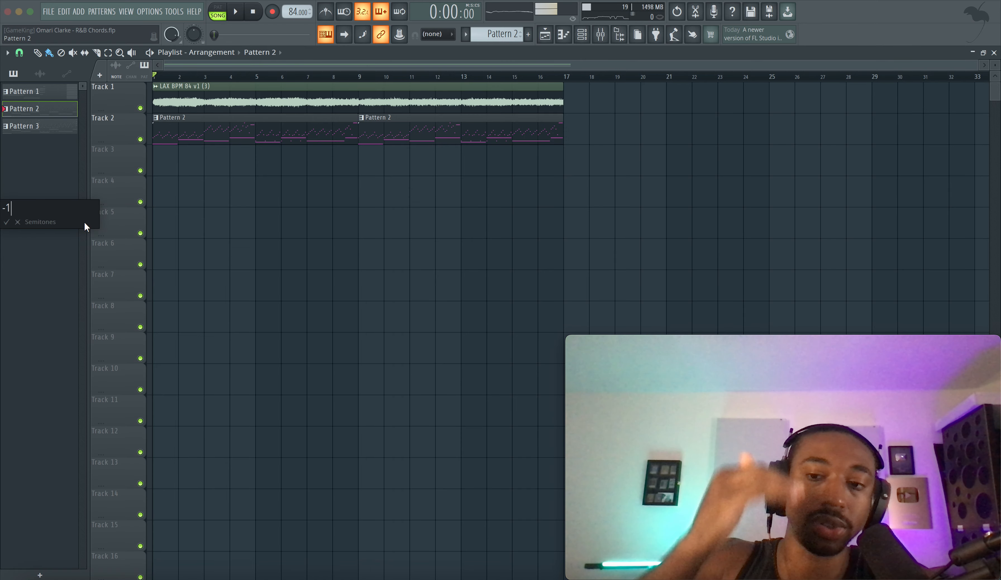
{"action": "key", "text": "Return"}
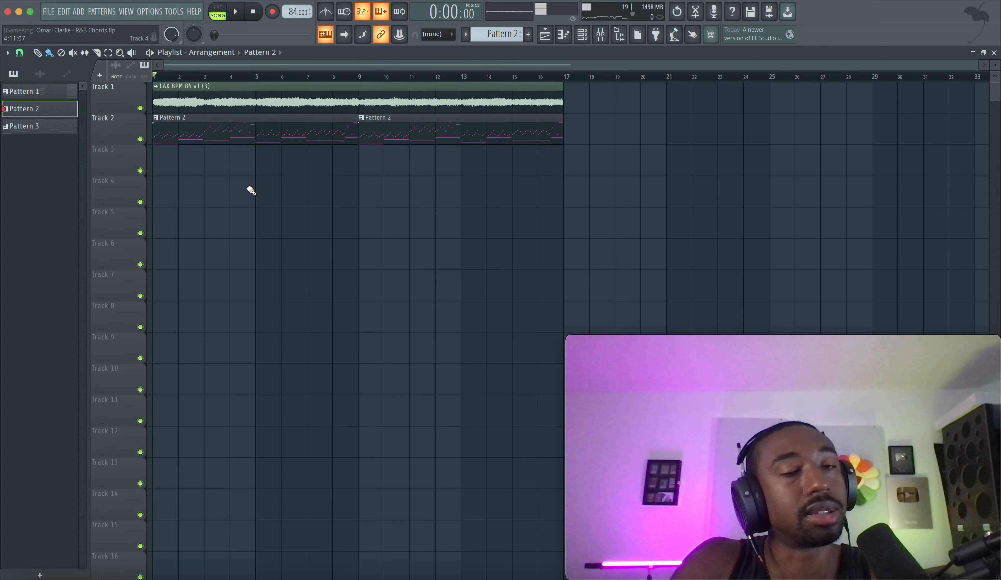
Step: Play the transposed arrangement and save the project as a new version
{"action": "key", "text": "space"}
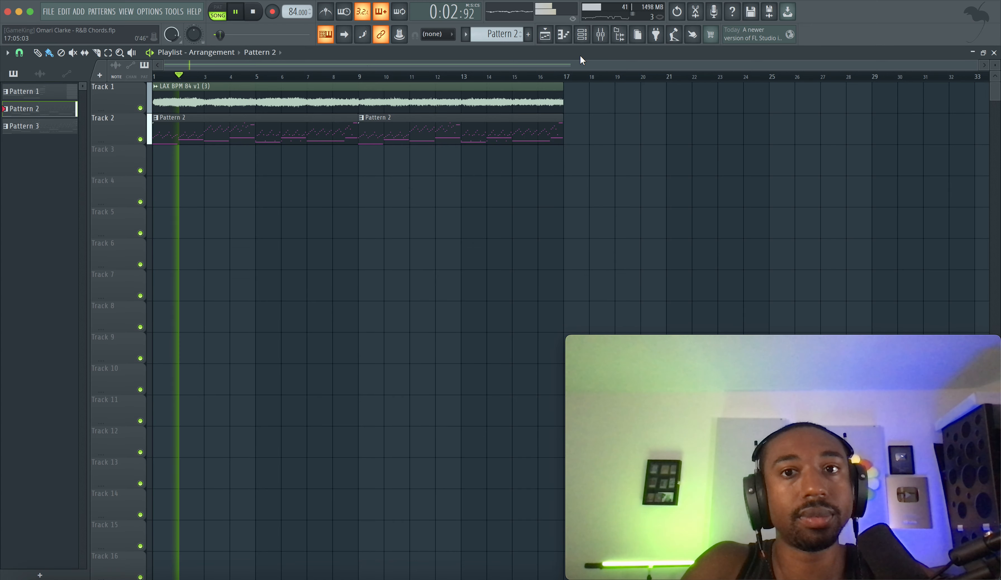
{"action": "key", "text": "F6"}
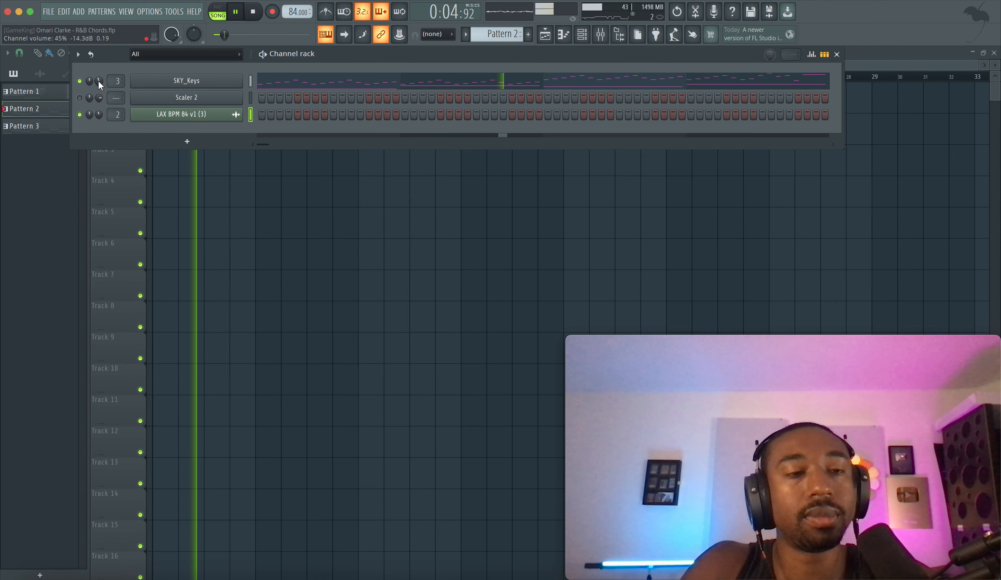
{"action": "key", "text": "F6"}
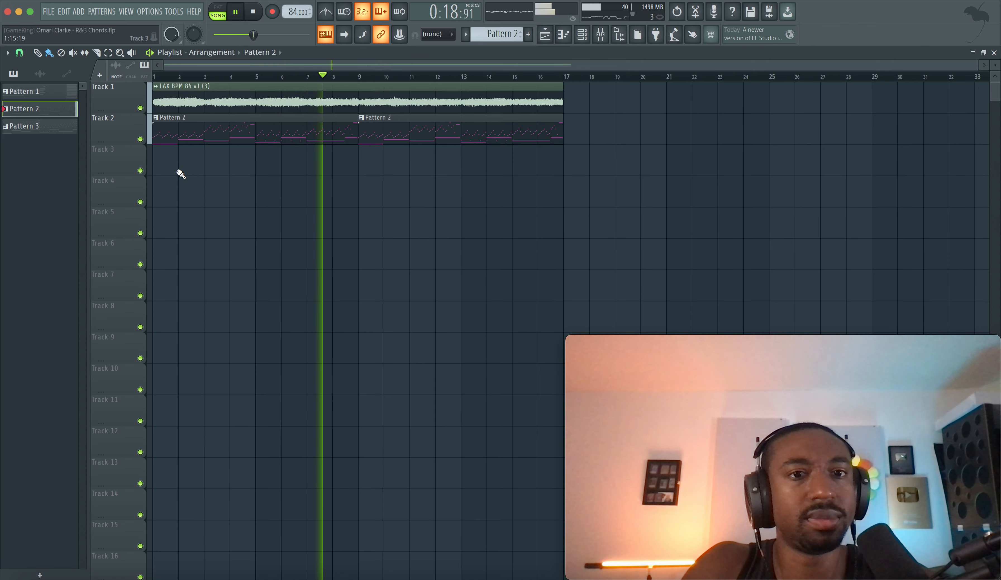
{"action": "key", "text": "super+n"}
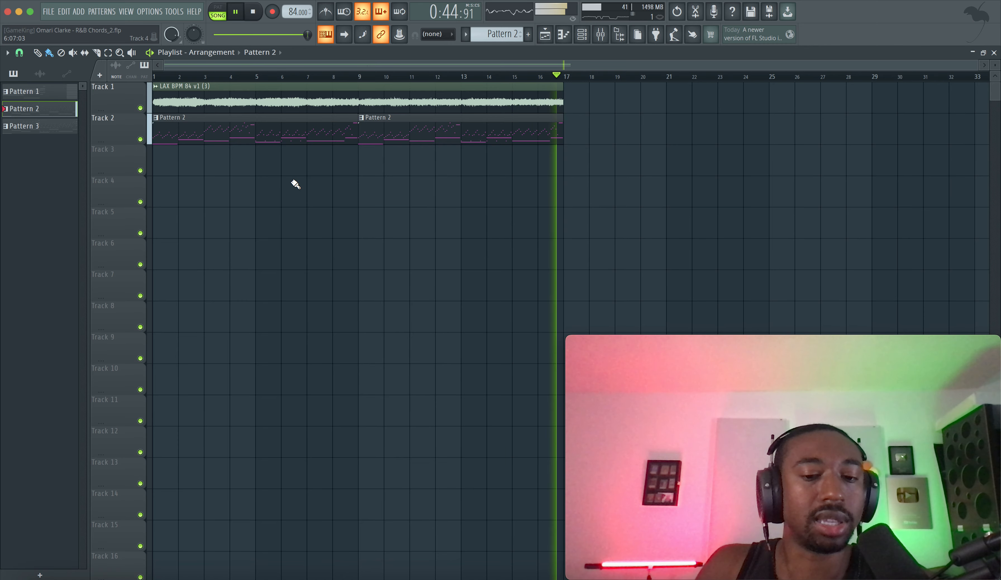
Step: Route the LAX BPM 84 and SKY_Keys mixer tracks only to Insert 4 and raise that insert's volume to 118%
{"action": "key", "text": "F9"}
{"action": "left_click", "coordinate": [78, 291]}
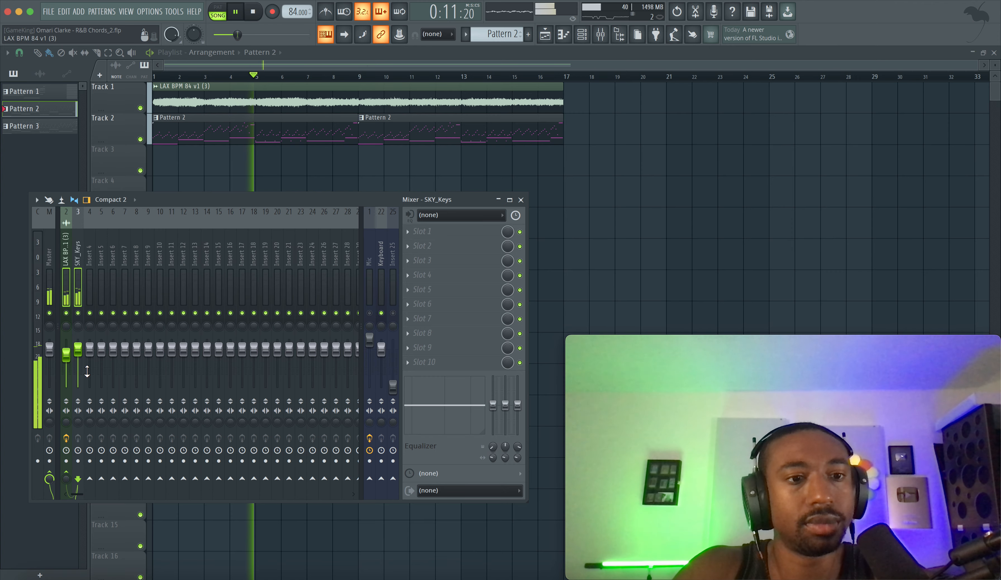
{"action": "right_click", "coordinate": [89, 478]}
{"action": "left_click", "coordinate": [108, 483]}
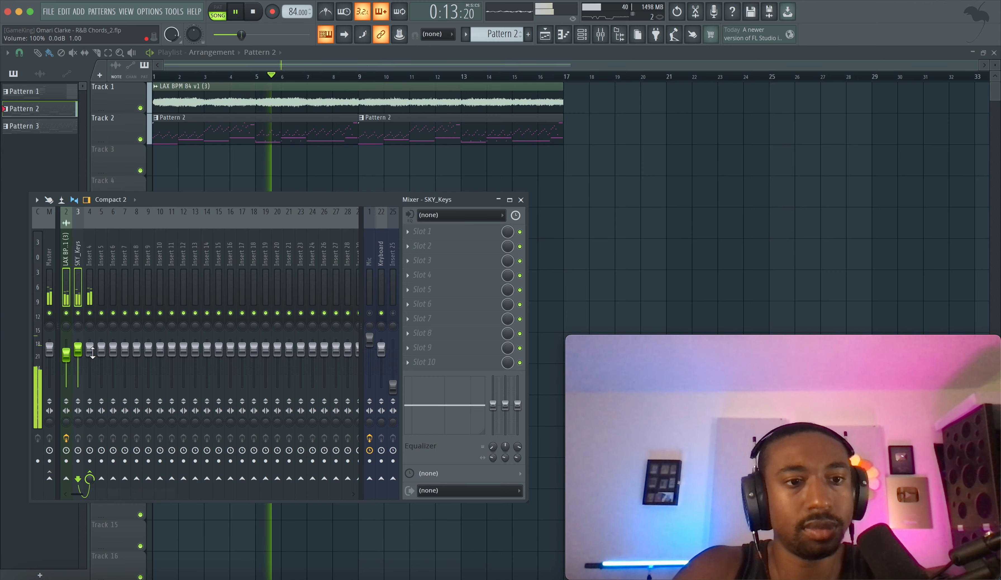
{"action": "left_click_drag", "start_coordinate": [93, 352], "coordinate": [92, 345]}
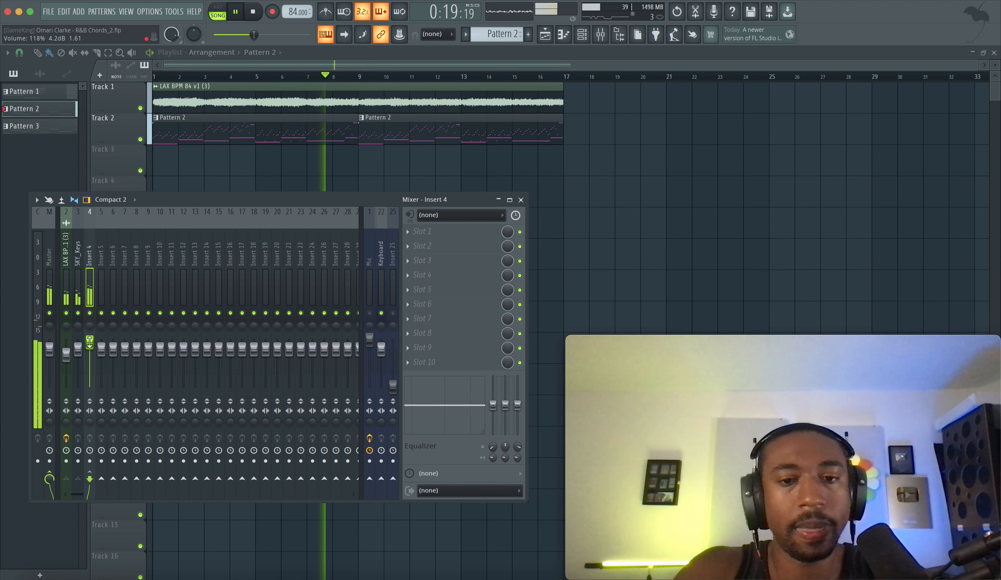
Step: Browse the sample folders to the BREAKS folder inside Beat Butcha00001, Dangerous Fireworks, DRUMLOOPS
{"action": "left_click", "coordinate": [618, 35]}
{"action": "left_click", "coordinate": [602, 313]}
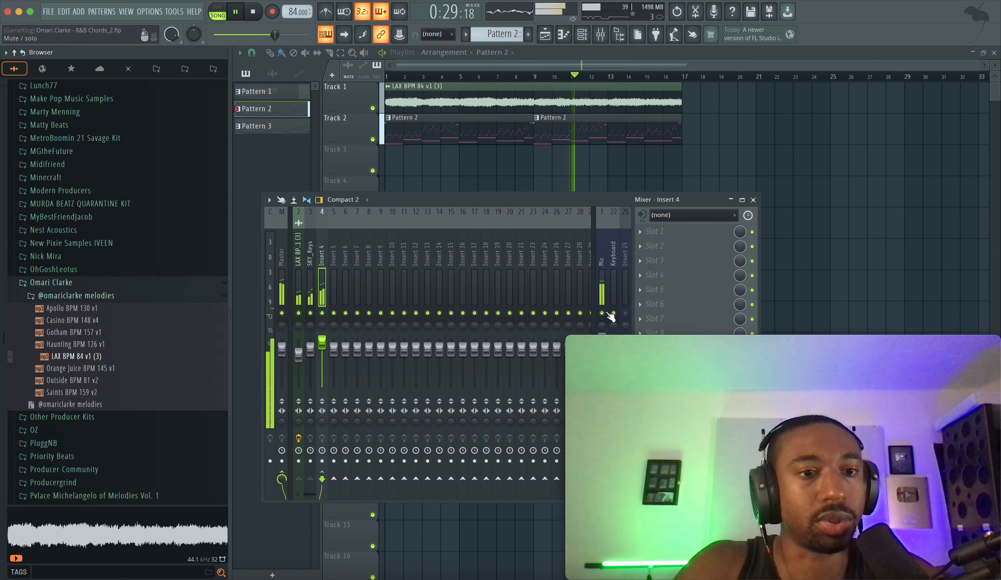
{"action": "left_click", "coordinate": [752, 199]}
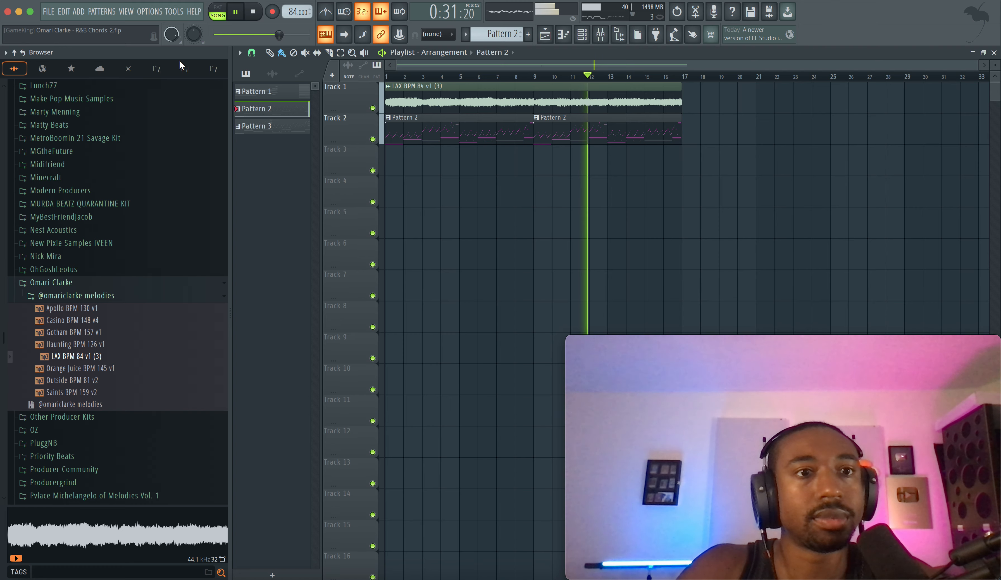
{"action": "left_click", "coordinate": [213, 68]}
{"action": "left_click", "coordinate": [77, 111]}
{"action": "left_click", "coordinate": [74, 125]}
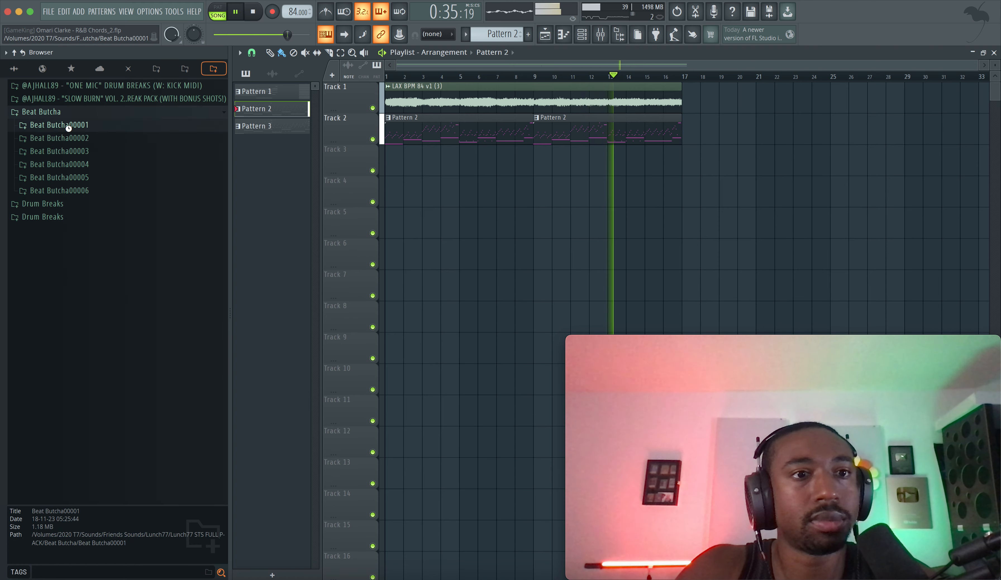
{"action": "left_click", "coordinate": [74, 138]}
{"action": "left_click", "coordinate": [76, 152]}
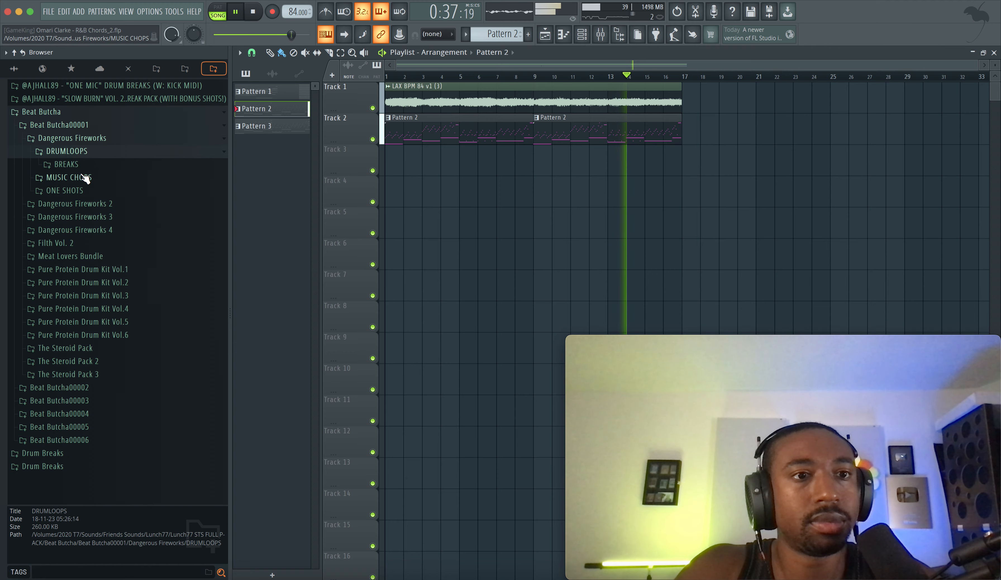
{"action": "left_click", "coordinate": [66, 164]}
{"action": "scroll", "coordinate": [83, 356], "scroll_direction": "down", "scroll_amount": 10}
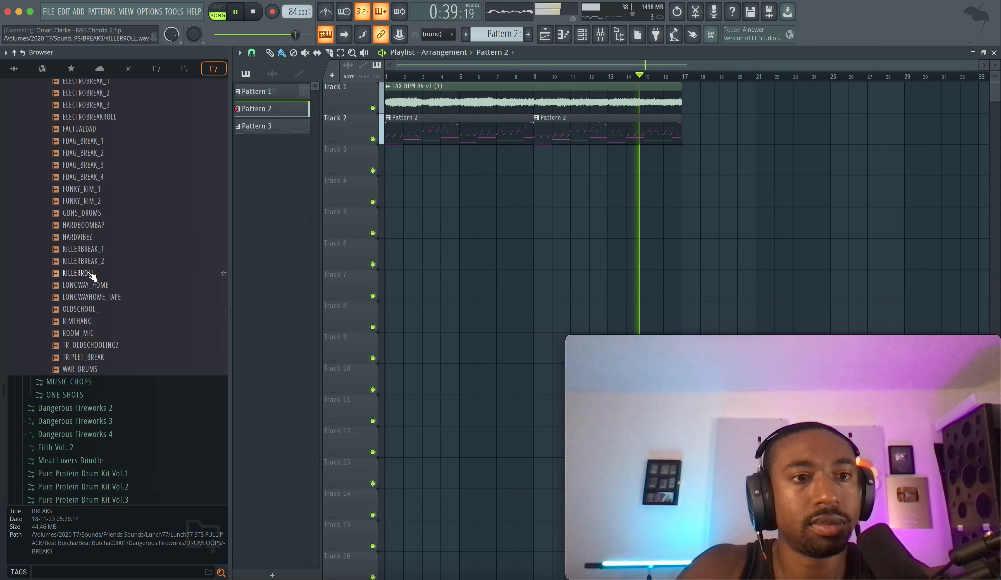
Step: Preview the FUNKY_RIM_1 drum break, place it at bar 1 of Track 3, and stop playback
{"action": "left_click", "coordinate": [98, 193]}
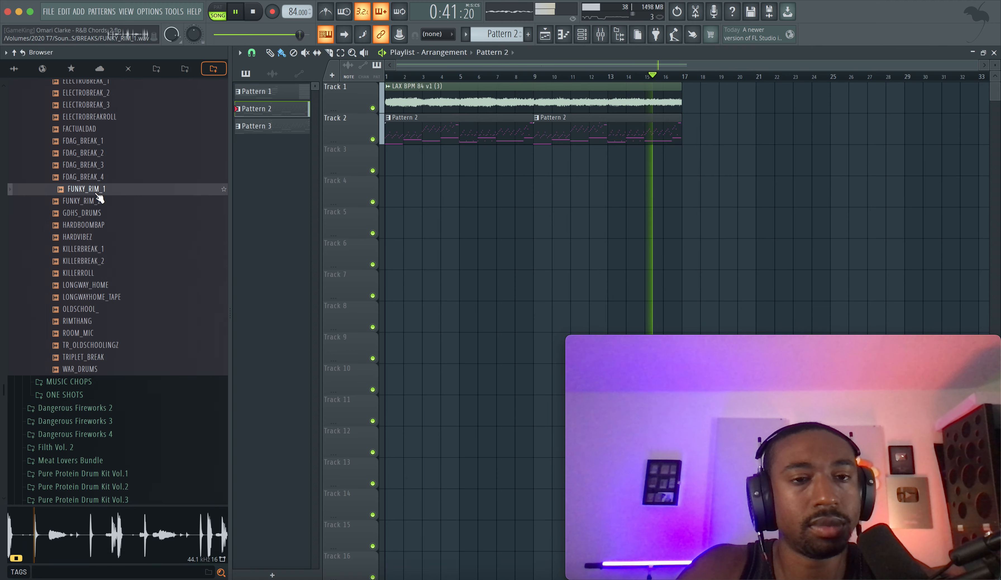
{"action": "left_click_drag", "start_coordinate": [99, 198], "coordinate": [400, 157]}
{"action": "key", "text": "space"}
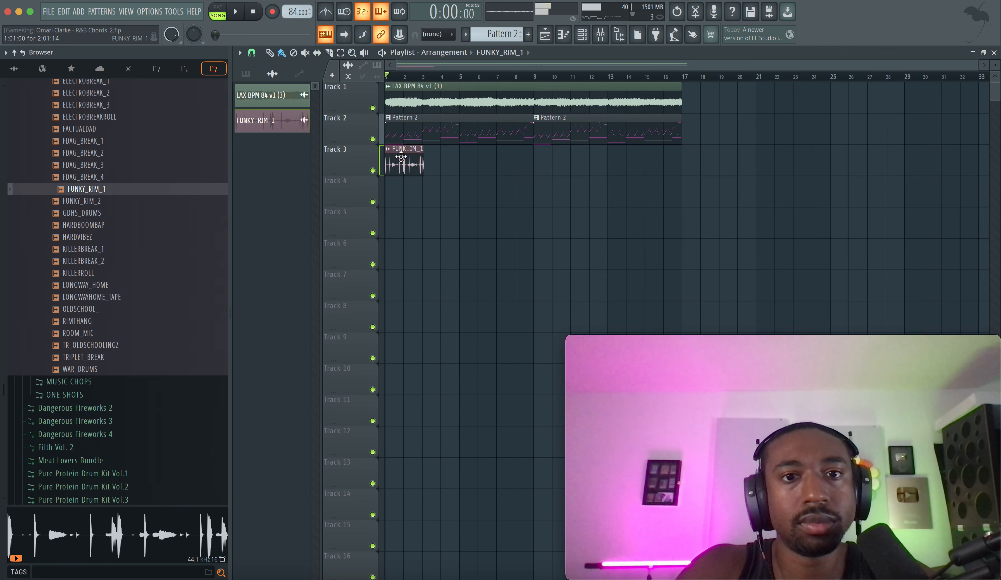
Step: Set FUNKY_RIM_1's time-stretching mode to Stretch and adjust its time so the clip spans exactly two bars
{"action": "double_click", "coordinate": [400, 157]}
{"action": "left_click", "coordinate": [526, 169]}
{"action": "left_click", "coordinate": [533, 195]}
{"action": "left_click_drag", "start_coordinate": [480, 108], "coordinate": [445, 253]}
{"action": "mouse_move", "coordinate": [437, 305]}
{"action": "left_mouse_down"}
{"action": "mouse_move", "coordinate": [437, 295]}
{"action": "mouse_move", "coordinate": [439, 310]}
{"action": "left_mouse_up"}
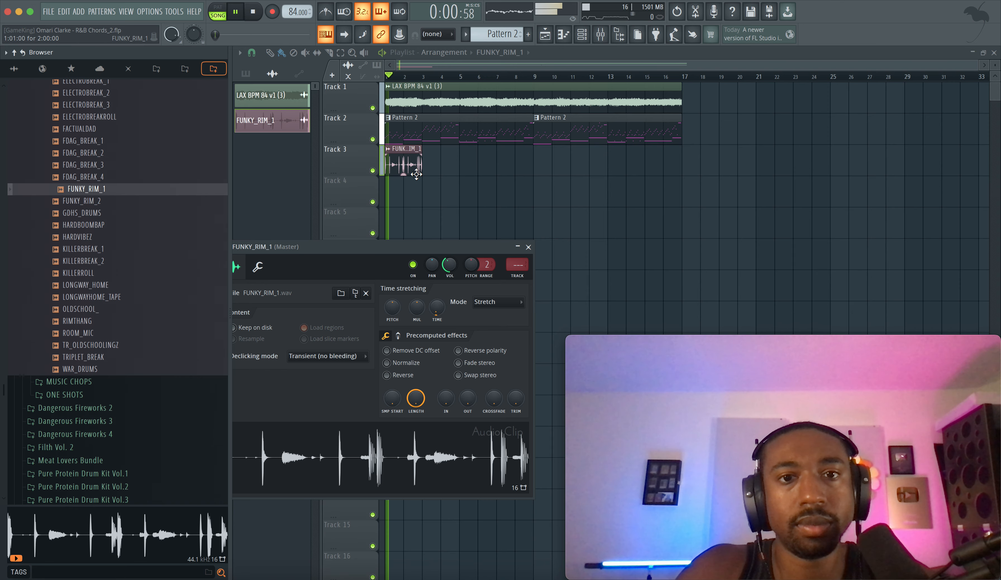
{"action": "scroll", "coordinate": [406, 203], "scroll_direction": "up", "scroll_amount": 4}
{"action": "left_click", "coordinate": [423, 205]}
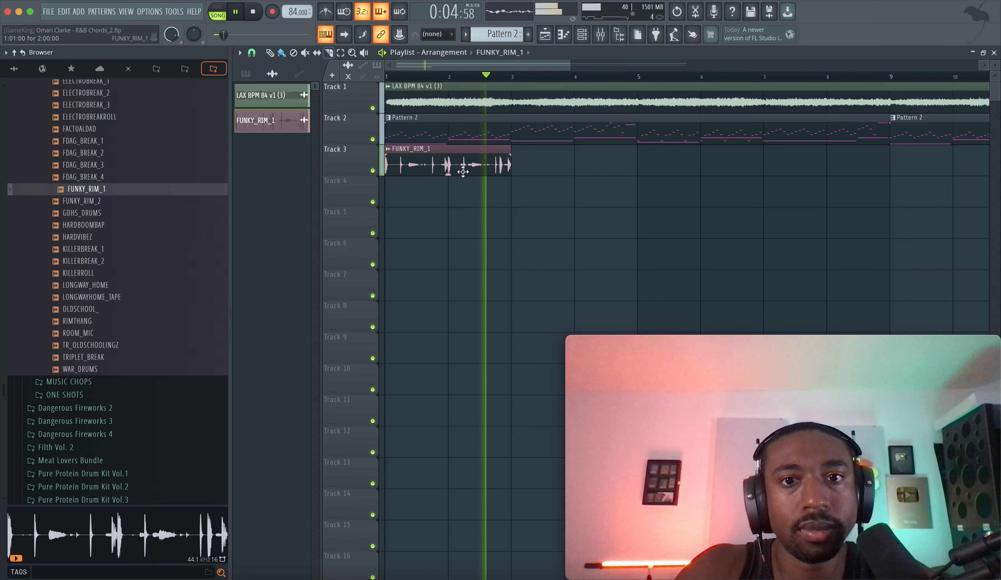
Step: Duplicate the FUNKY_RIM_1 clip along Track 3 until the breaks fill bars 1 through 16
{"action": "left_click", "coordinate": [451, 167], "text": "super"}
{"action": "key", "text": "super+b"}
{"action": "scroll", "coordinate": [426, 163], "scroll_direction": "down", "scroll_amount": 1}
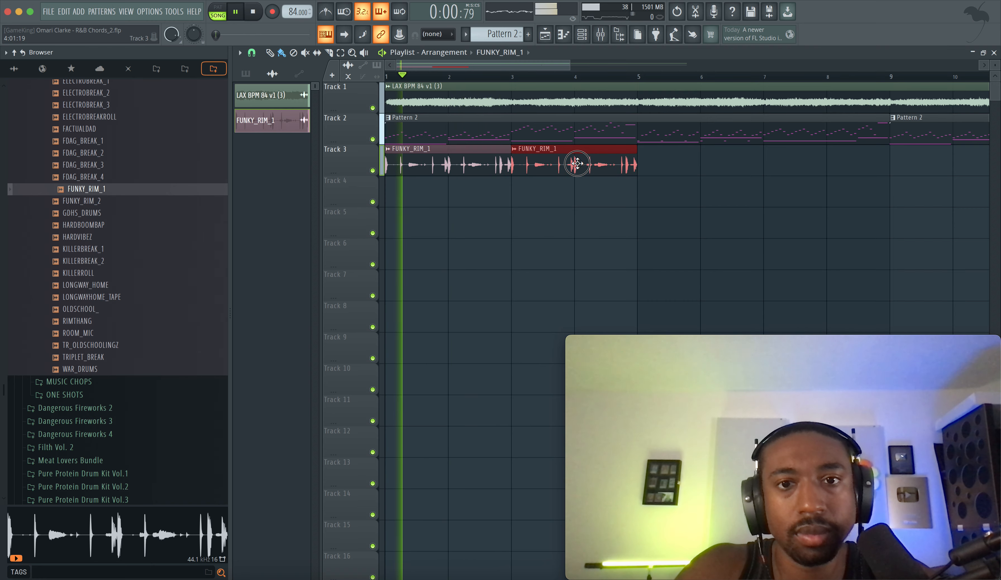
{"action": "key", "text": "super+b"}
{"action": "key", "text": "super+b"}
{"action": "scroll", "coordinate": [424, 164], "scroll_direction": "down", "scroll_amount": 2}
{"action": "scroll", "coordinate": [411, 180], "scroll_direction": "up", "scroll_amount": 4}
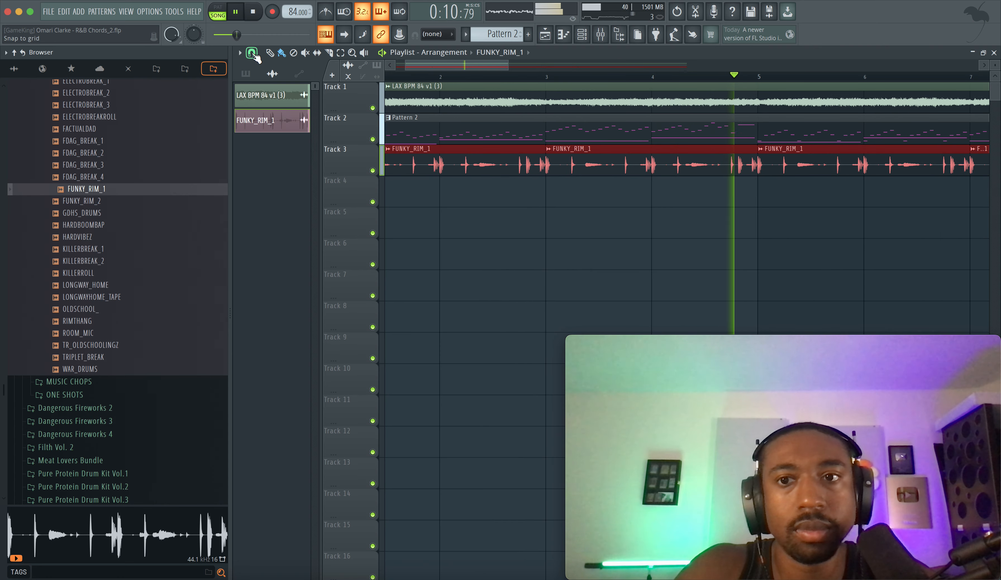
{"action": "scroll", "coordinate": [766, 167], "scroll_direction": "up", "scroll_amount": 3}
{"action": "scroll", "coordinate": [768, 166], "scroll_direction": "down", "scroll_amount": 6}
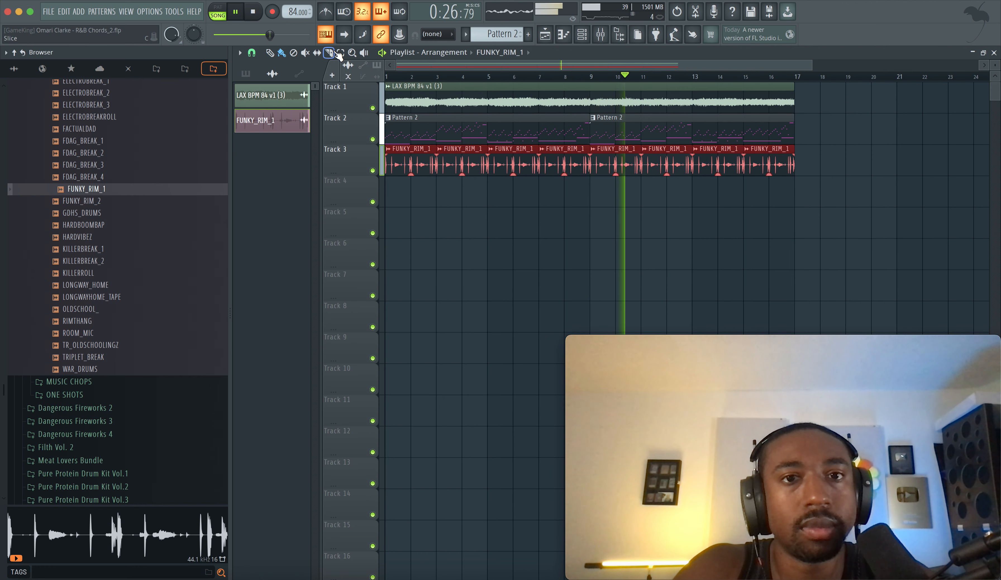
Step: Link the FUNKY_RIM_1 channel to mixer track 5 and sidechain it to the LAX BPM 84 track
{"action": "key", "text": "F6"}
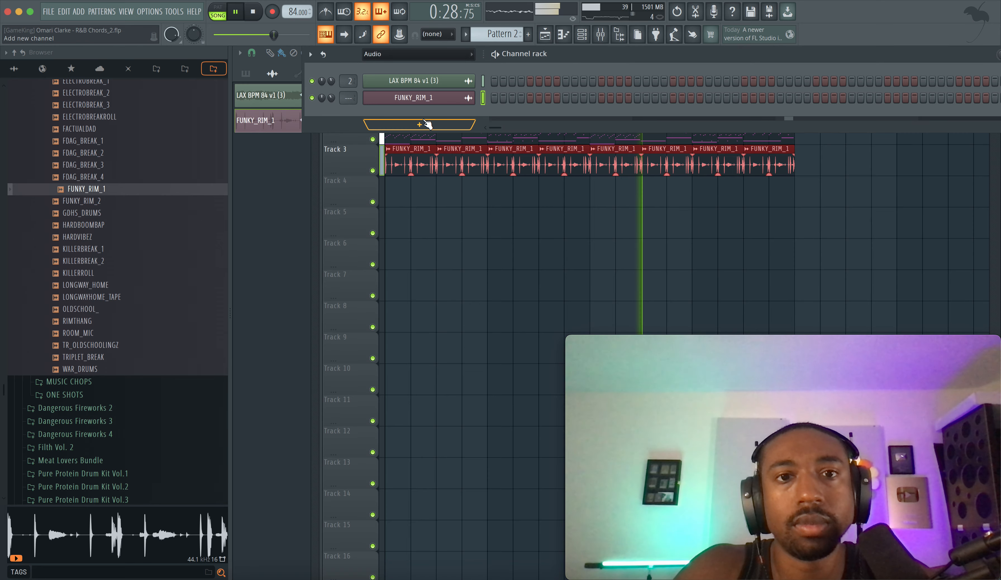
{"action": "key", "text": "super+l"}
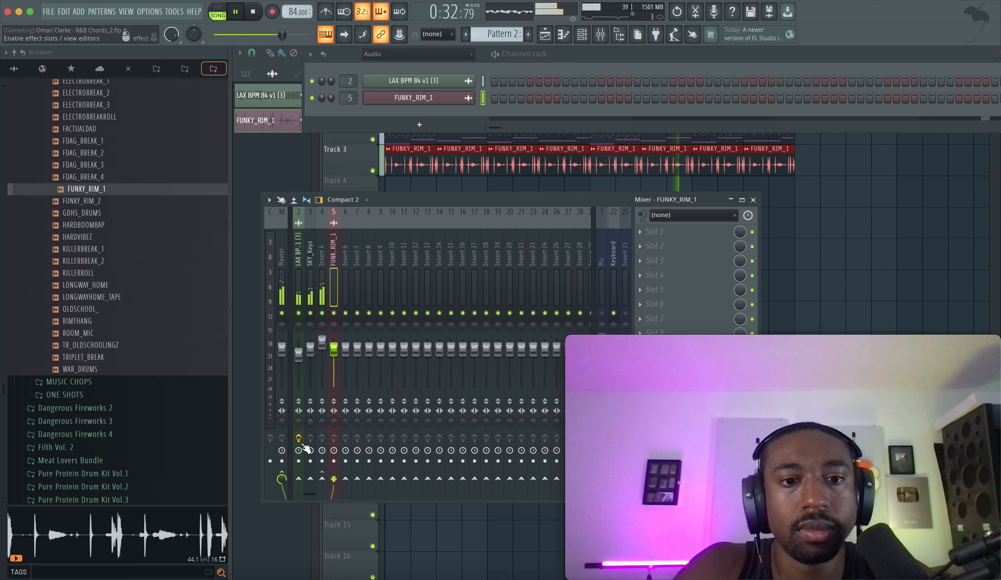
{"action": "right_click", "coordinate": [302, 479]}
{"action": "left_click", "coordinate": [337, 508]}
Step: Readjust the compressor threshold and release of the Fruity Limiter on the LAX BPM 84 mixer track
{"action": "left_click", "coordinate": [298, 252]}
{"action": "left_click", "coordinate": [666, 232]}
{"action": "left_click", "coordinate": [752, 232]}
{"action": "left_click", "coordinate": [687, 231]}
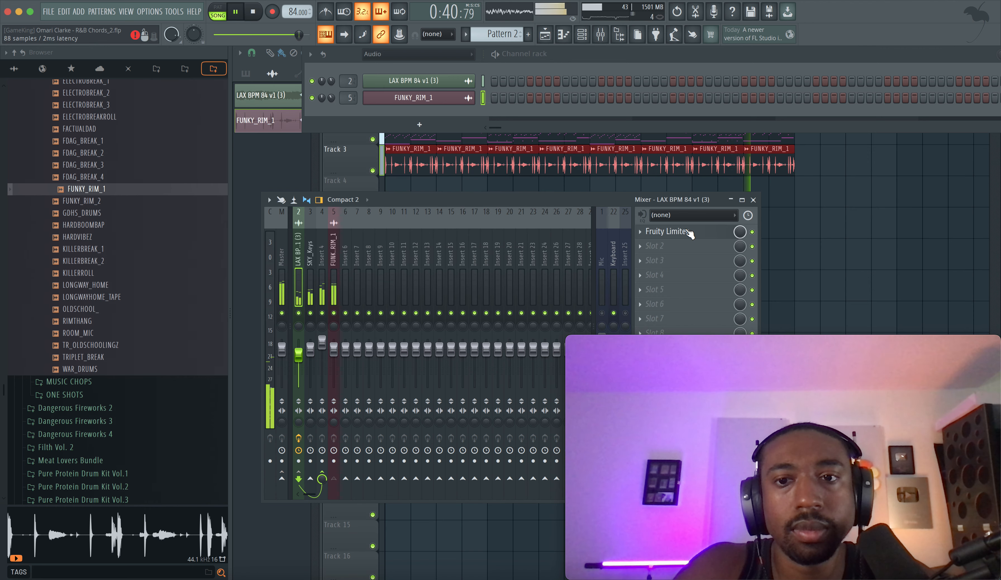
{"action": "left_click", "coordinate": [687, 231]}
{"action": "left_click_drag", "start_coordinate": [407, 283], "coordinate": [408, 279]}
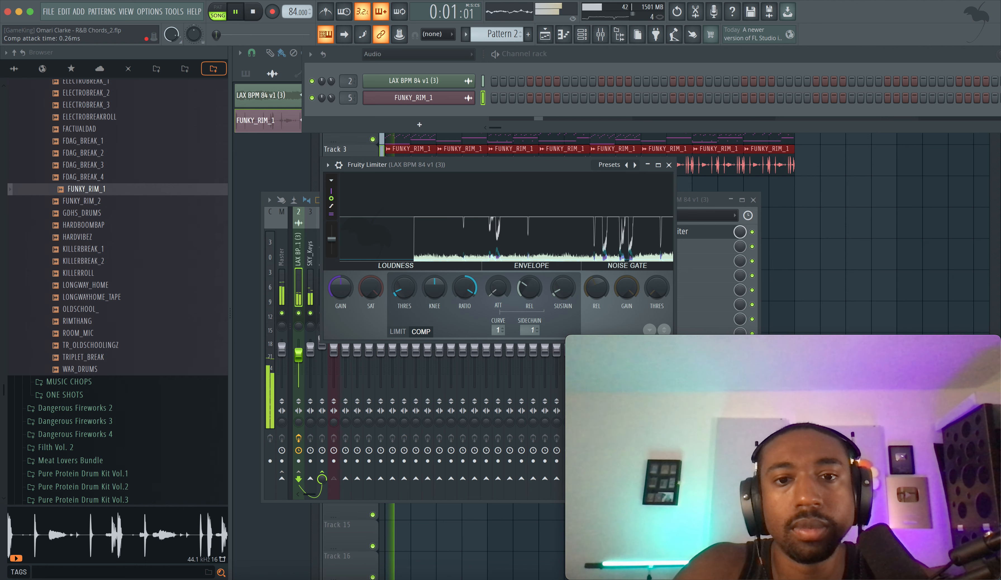
{"action": "left_click_drag", "start_coordinate": [523, 289], "coordinate": [523, 279]}
{"action": "right_click", "coordinate": [588, 235]}
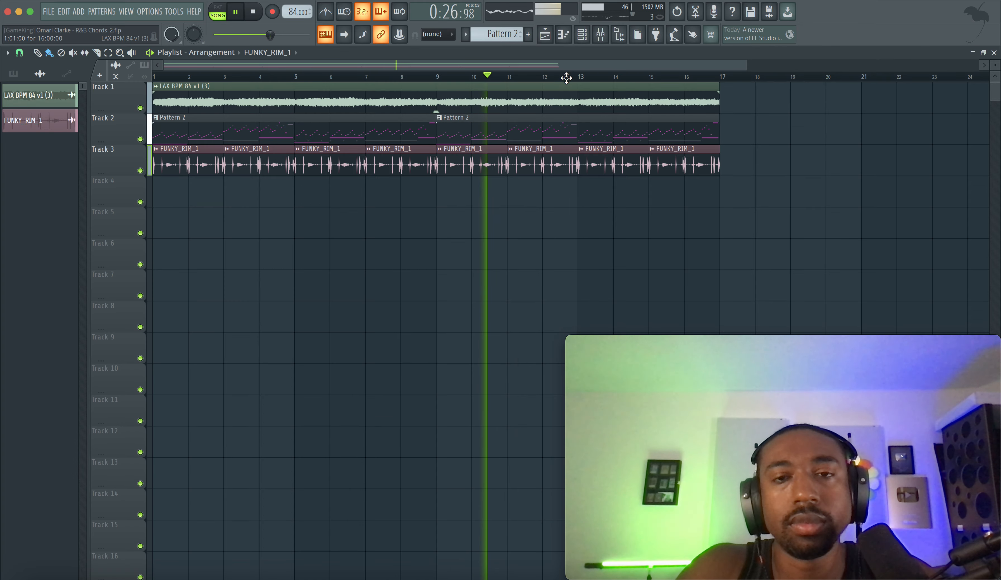
Step: Set FUNKY_RIM_1's modulation X offset to -25% and inspect the second page of its precomputed effects
{"action": "left_click", "coordinate": [589, 39]}
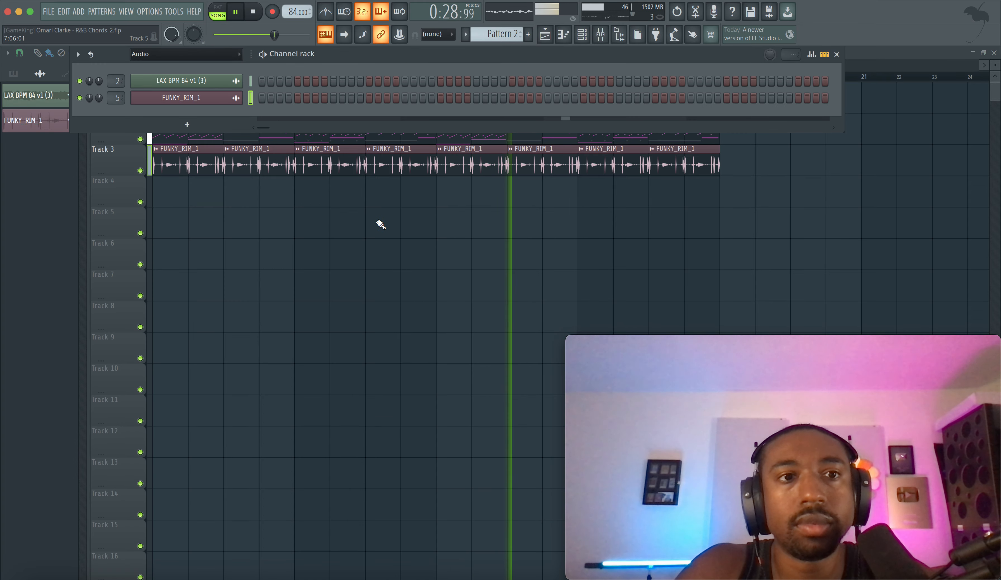
{"action": "right_click", "coordinate": [288, 215]}
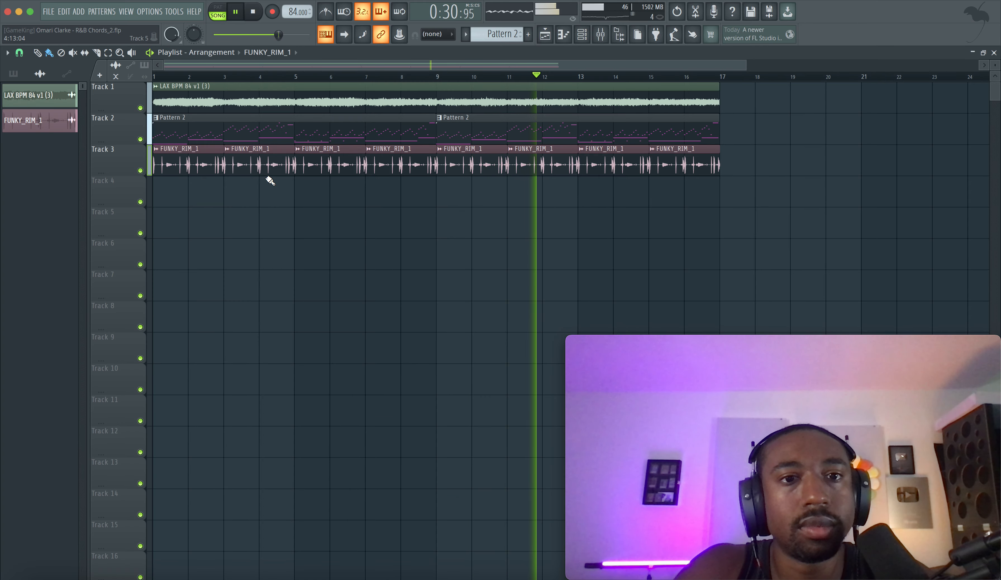
{"action": "key", "text": "F6"}
{"action": "left_click", "coordinate": [188, 101]}
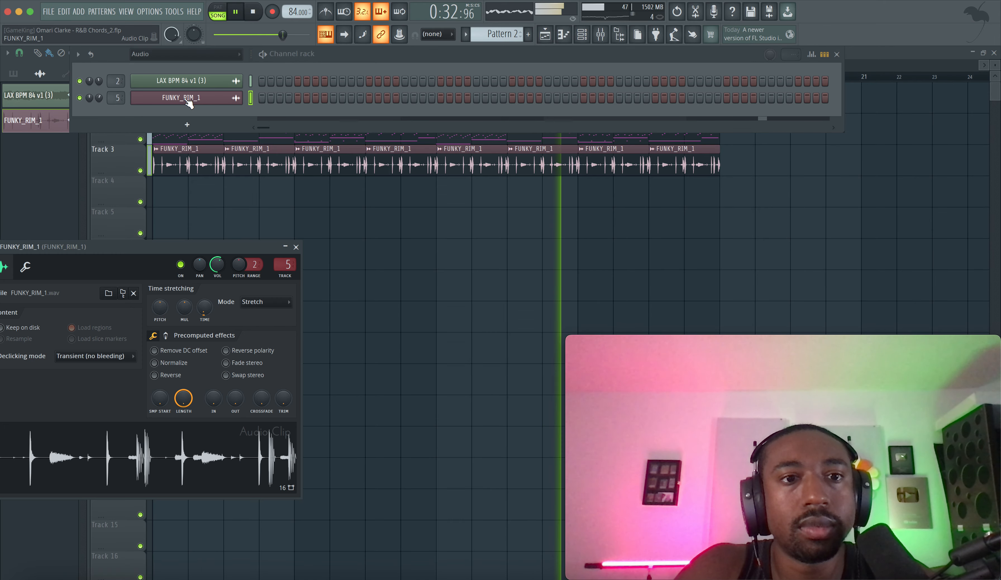
{"action": "left_click", "coordinate": [172, 211]}
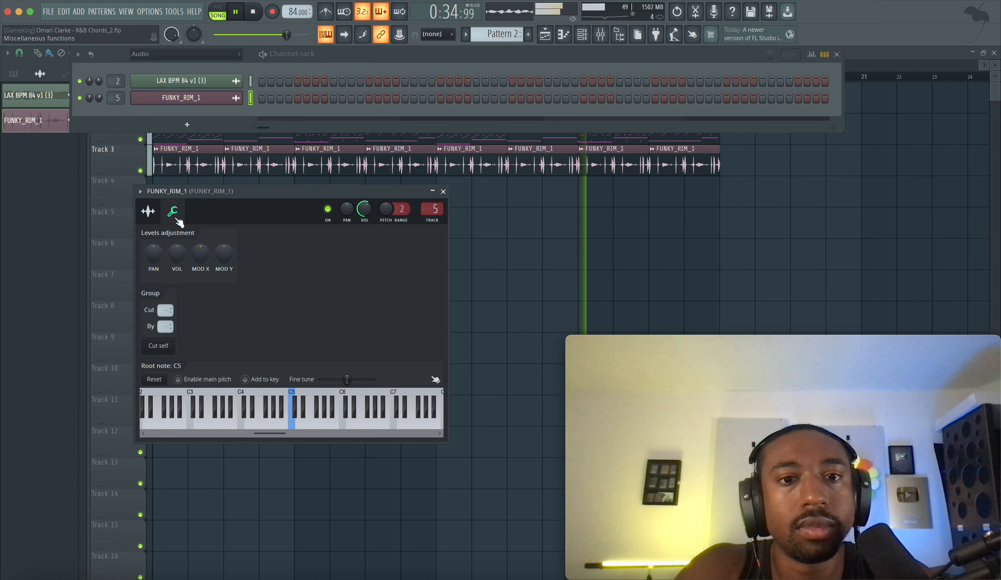
{"action": "left_click_drag", "start_coordinate": [200, 253], "coordinate": [200, 263]}
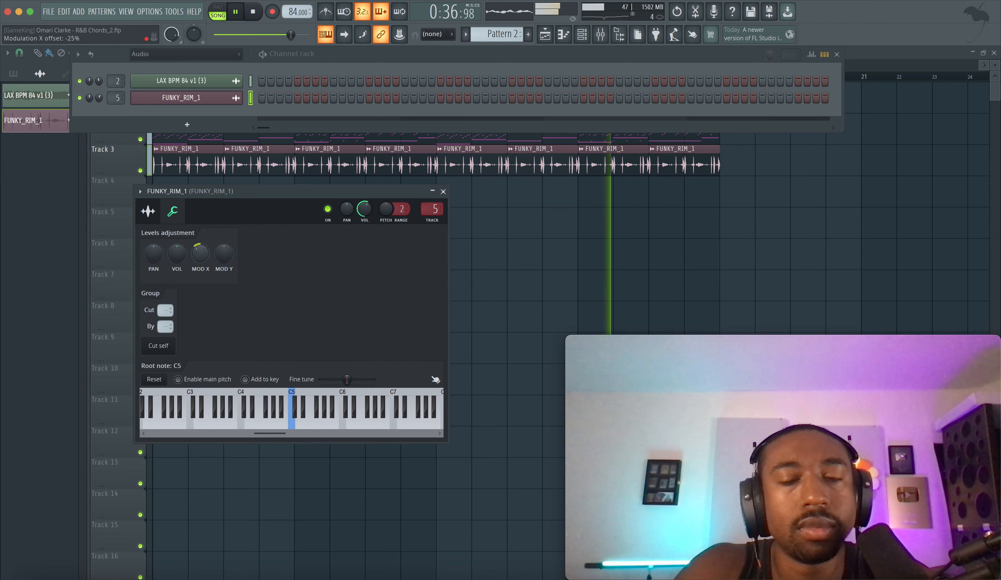
{"action": "left_click", "coordinate": [148, 211]}
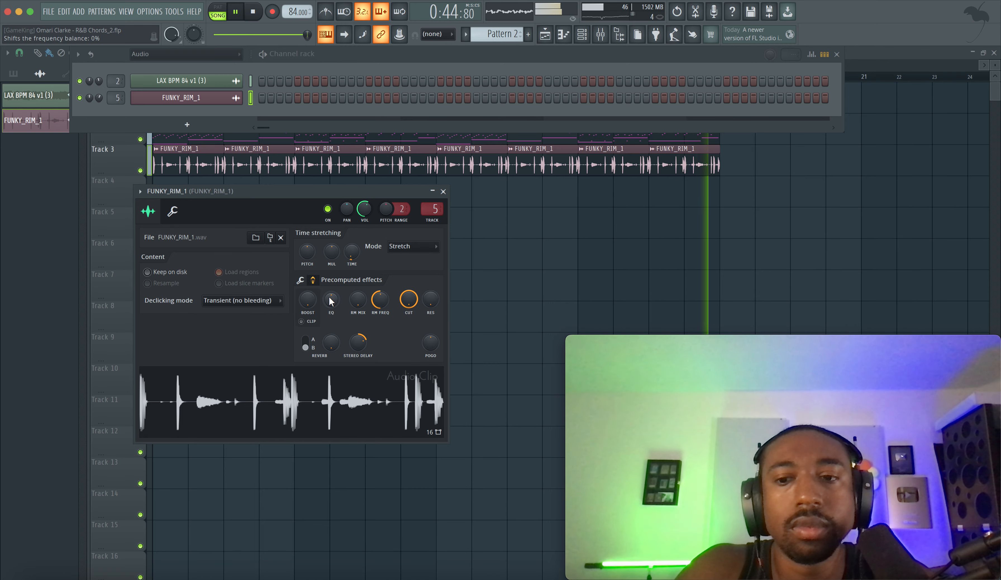
{"action": "right_click", "coordinate": [473, 265]}
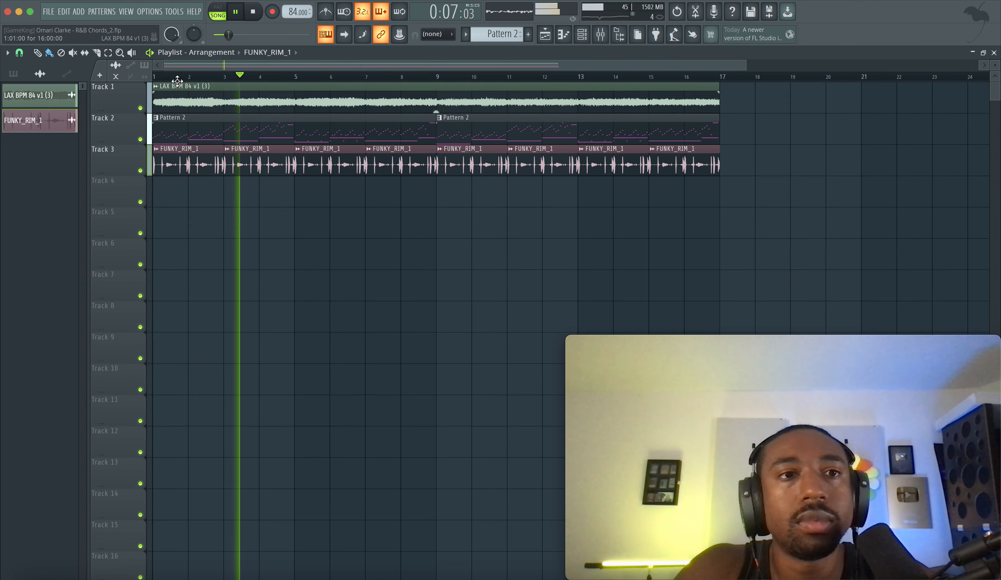
Step: Set the audio buffer length to 584 samples in the audio settings and close them
{"action": "left_click", "coordinate": [150, 12]}
{"action": "left_click", "coordinate": [175, 50]}
{"action": "left_click_drag", "start_coordinate": [362, 194], "coordinate": [375, 194]}
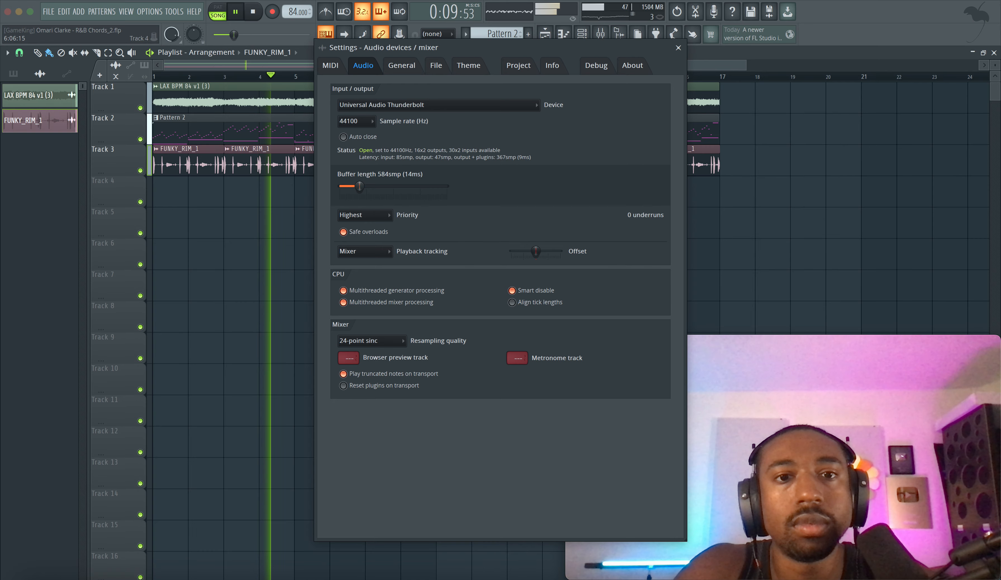
{"action": "left_click", "coordinate": [678, 48]}
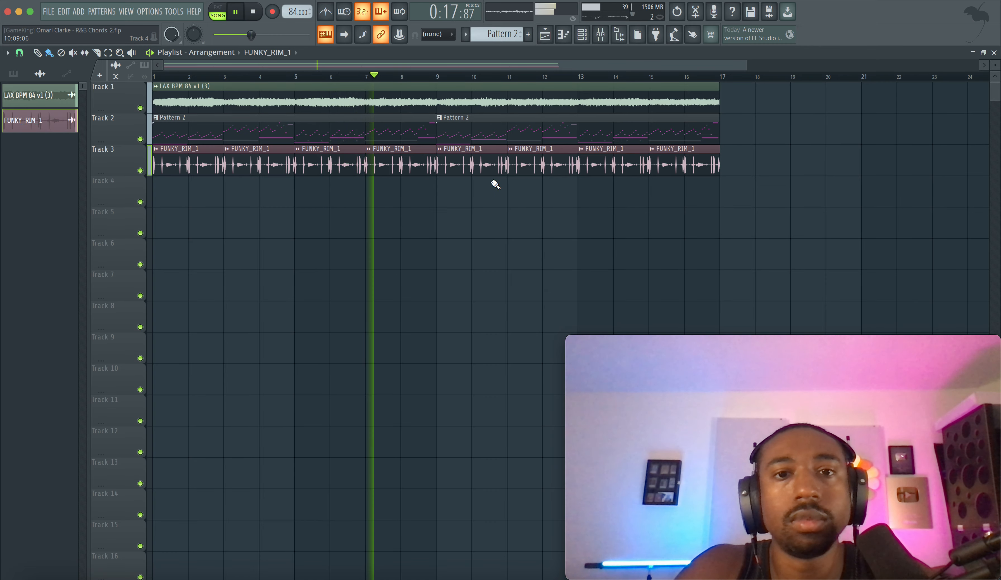
{"action": "left_click", "coordinate": [598, 36]}
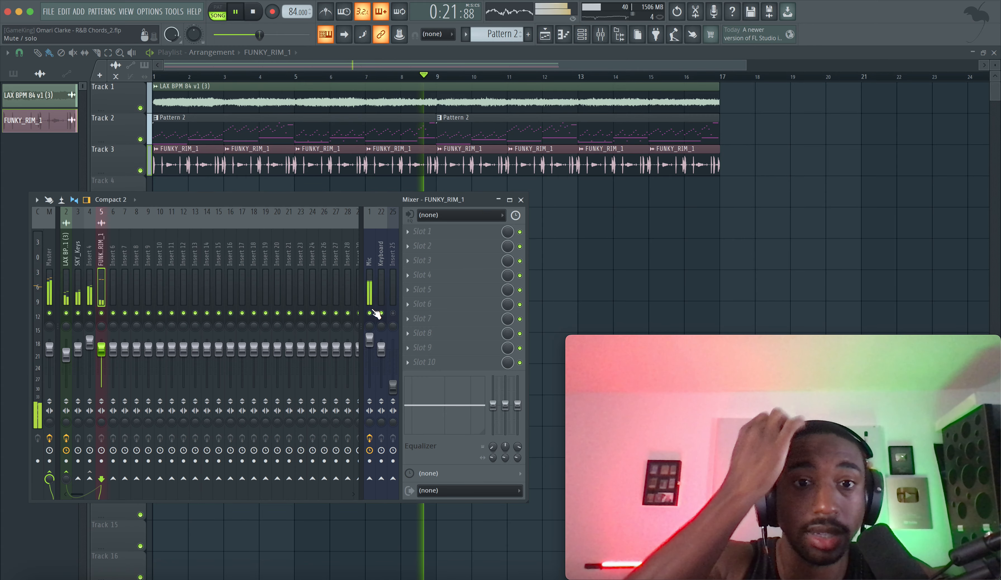
{"action": "key", "text": "F9"}
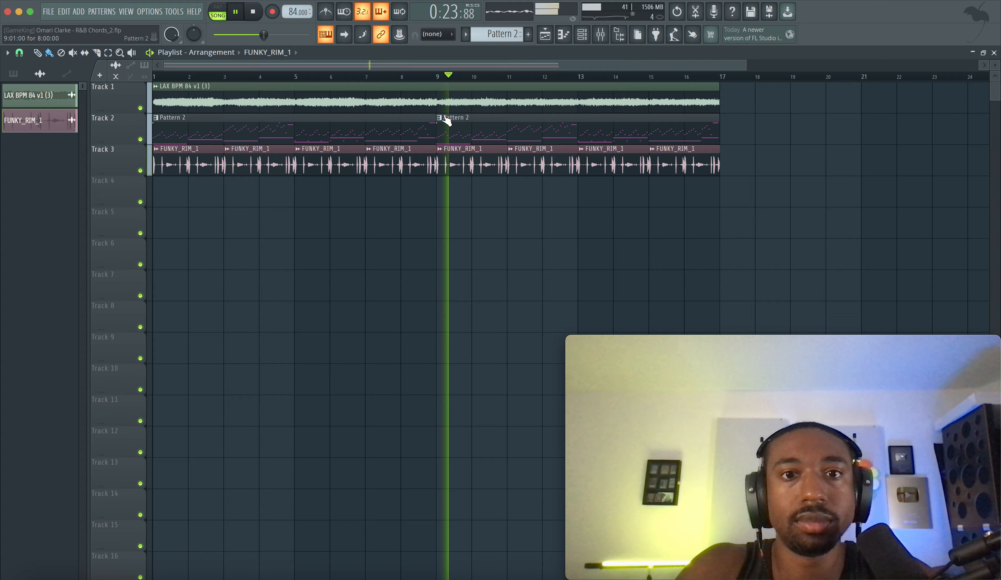
Step: Make the second Pattern 2 clip at bar 9 unique as Pattern 3 and open its SKY_Keys notes
{"action": "right_click", "coordinate": [438, 122]}
{"action": "left_click", "coordinate": [458, 224]}
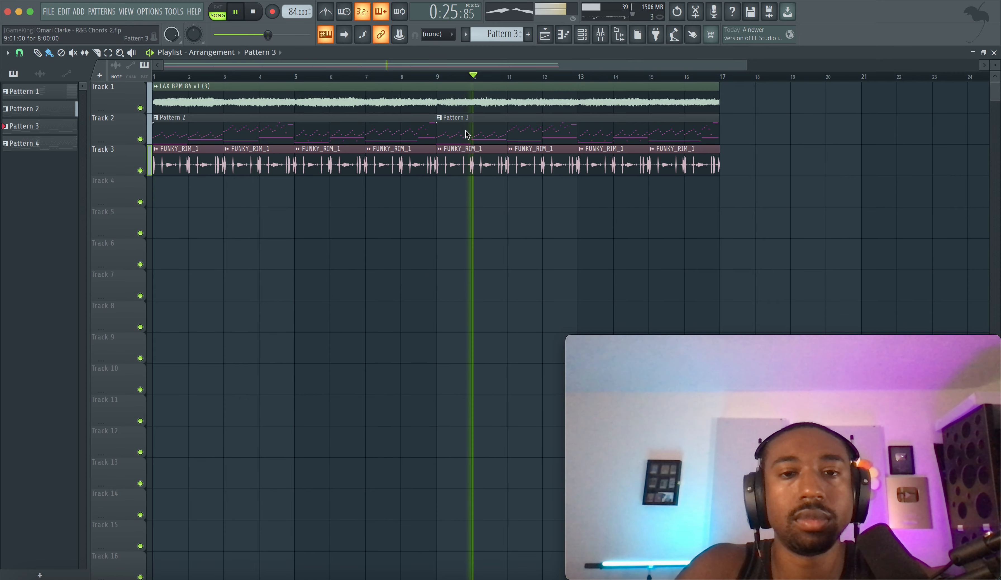
{"action": "double_click", "coordinate": [467, 132]}
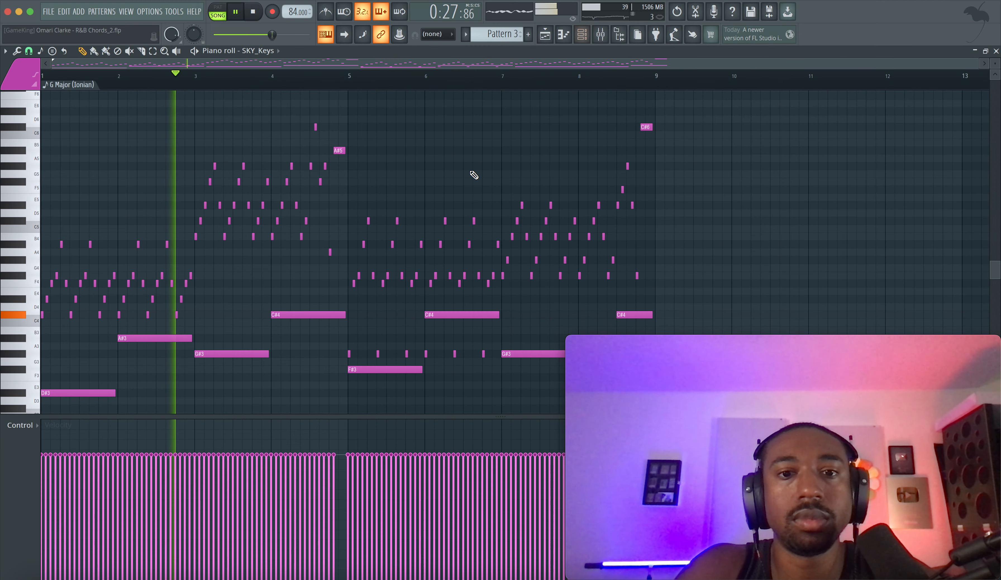
Step: Select the eight sustained bass notes across bars 1 to 8 of Pattern 3's SKY_Keys part
{"action": "scroll", "coordinate": [274, 219], "scroll_direction": "down", "scroll_amount": 4}
{"action": "left_click", "coordinate": [105, 300], "text": "shift+super"}
{"action": "left_click", "coordinate": [181, 244], "text": "shift+super"}
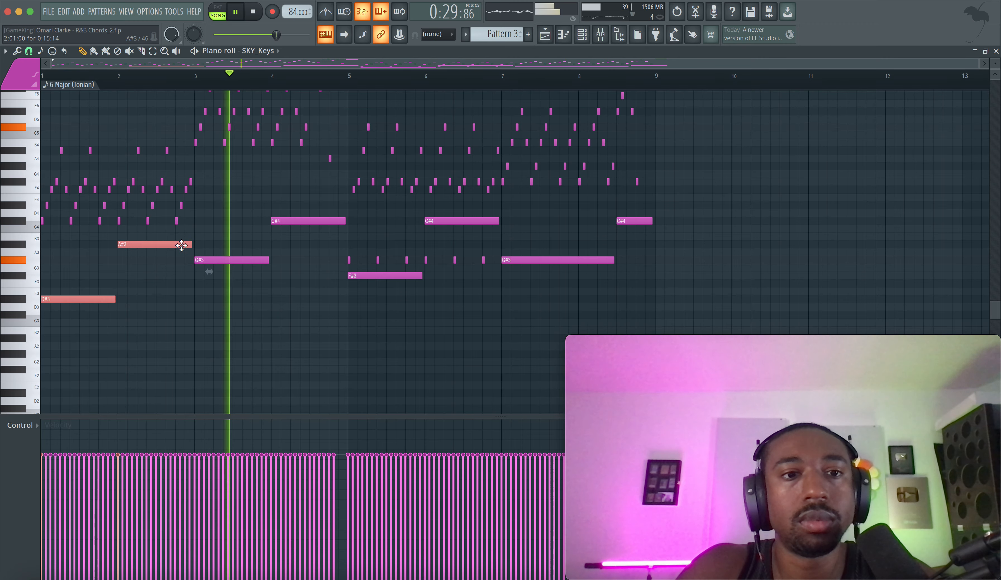
{"action": "left_click", "coordinate": [235, 261], "text": "shift+super"}
{"action": "left_click", "coordinate": [288, 223], "text": "shift+super"}
{"action": "left_click", "coordinate": [385, 275], "text": "shift+super"}
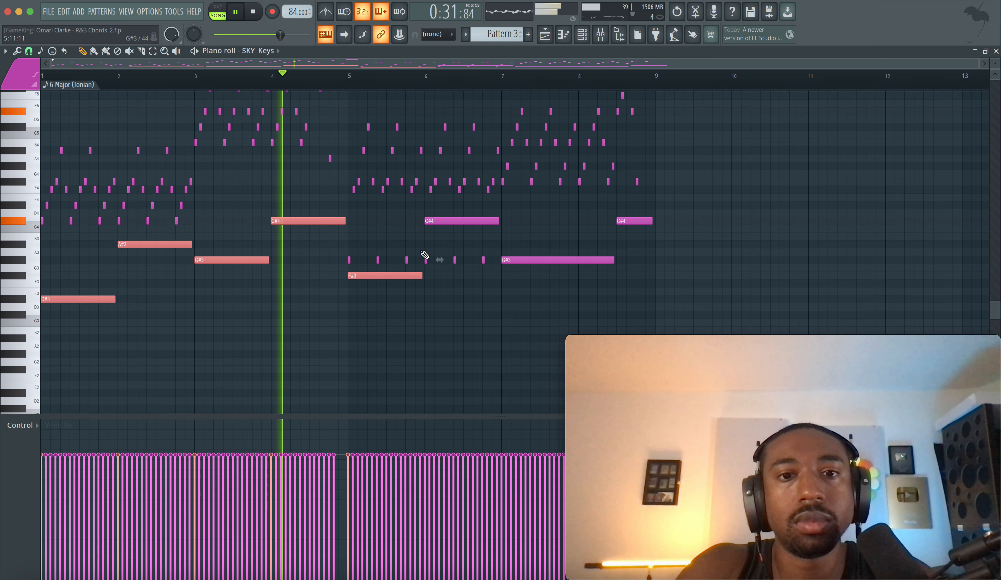
{"action": "left_click", "coordinate": [442, 221], "text": "shift+super"}
{"action": "left_click", "coordinate": [520, 262], "text": "shift+super"}
{"action": "left_click", "coordinate": [621, 222], "text": "shift+super"}
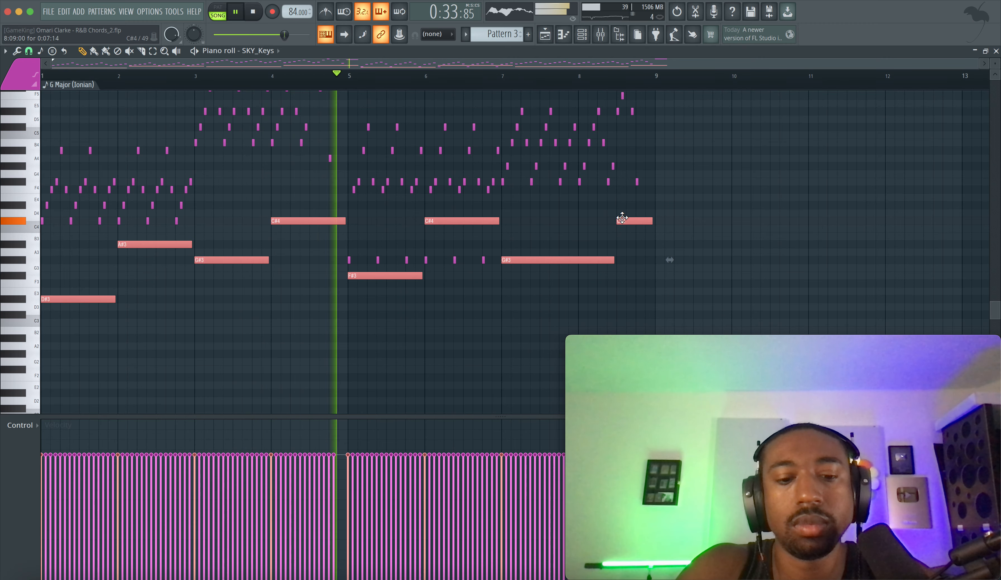
Step: Remove the short G#3 notes from bars 5 and 6 of Pattern 3's SKY_Keys part and return to the playlist
{"action": "left_click_drag", "start_coordinate": [489, 261], "coordinate": [341, 266]}
{"action": "key", "text": "Delete"}
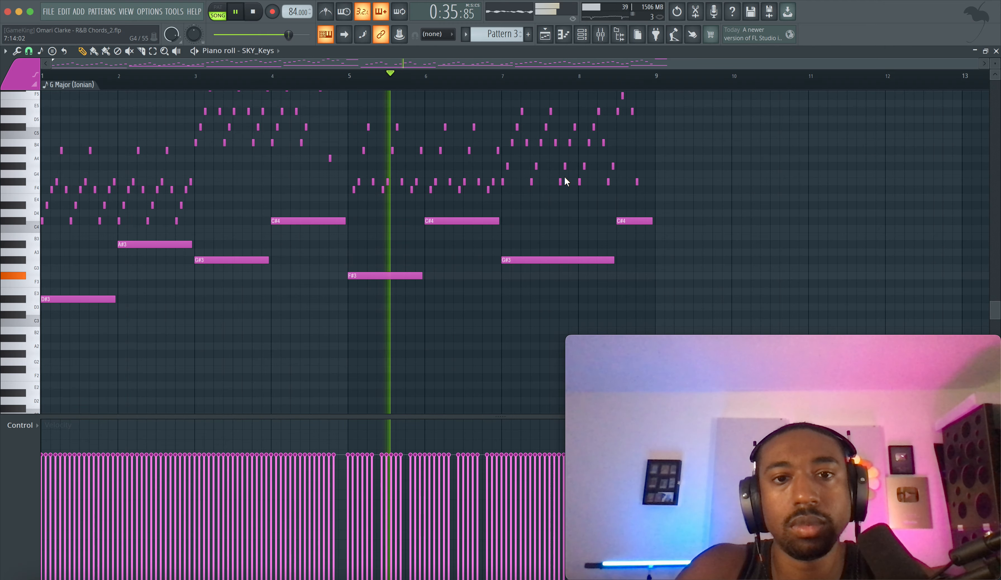
{"action": "left_click", "coordinate": [545, 36]}
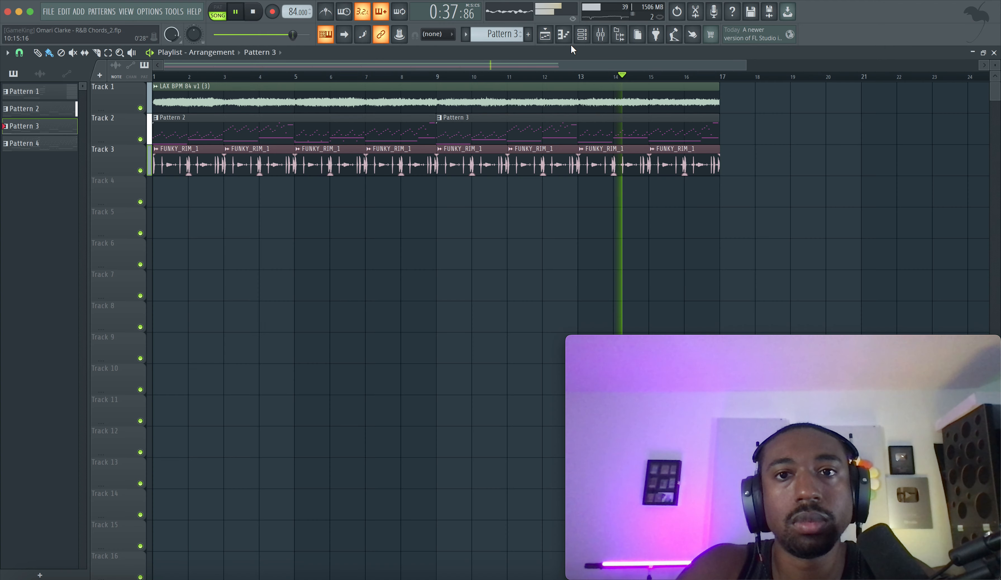
Step: Clone the SKY_Keys channel and open the piano roll of the clone, SKY_Keys #2
{"action": "left_click", "coordinate": [582, 35]}
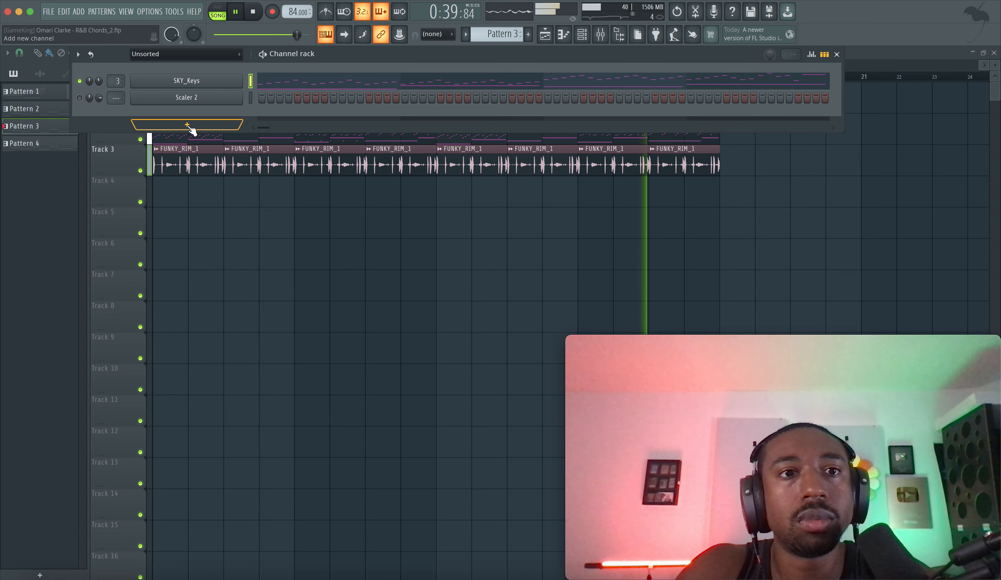
{"action": "right_click", "coordinate": [199, 81]}
{"action": "key", "text": "c"}
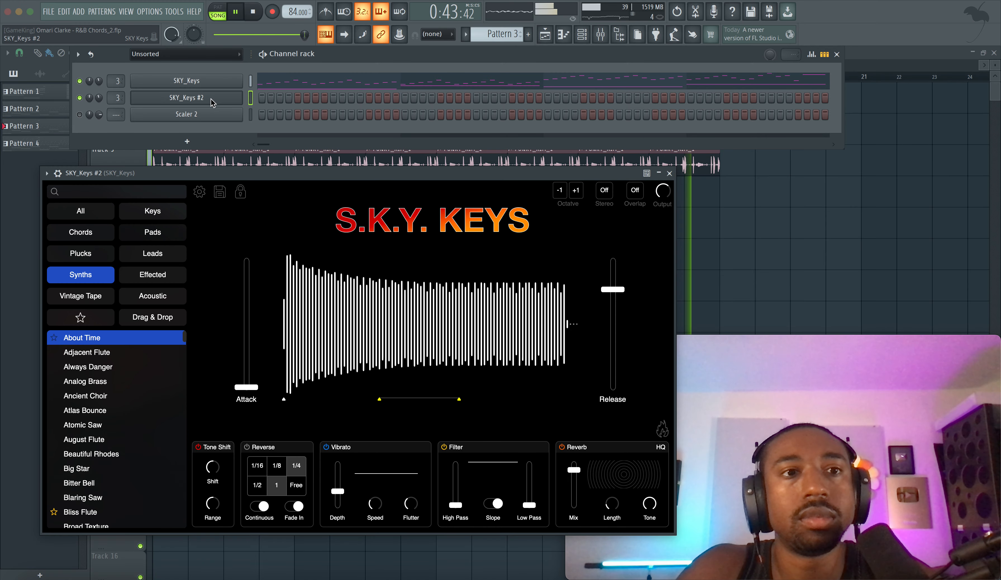
{"action": "right_click", "coordinate": [230, 102]}
{"action": "left_click", "coordinate": [273, 97]}
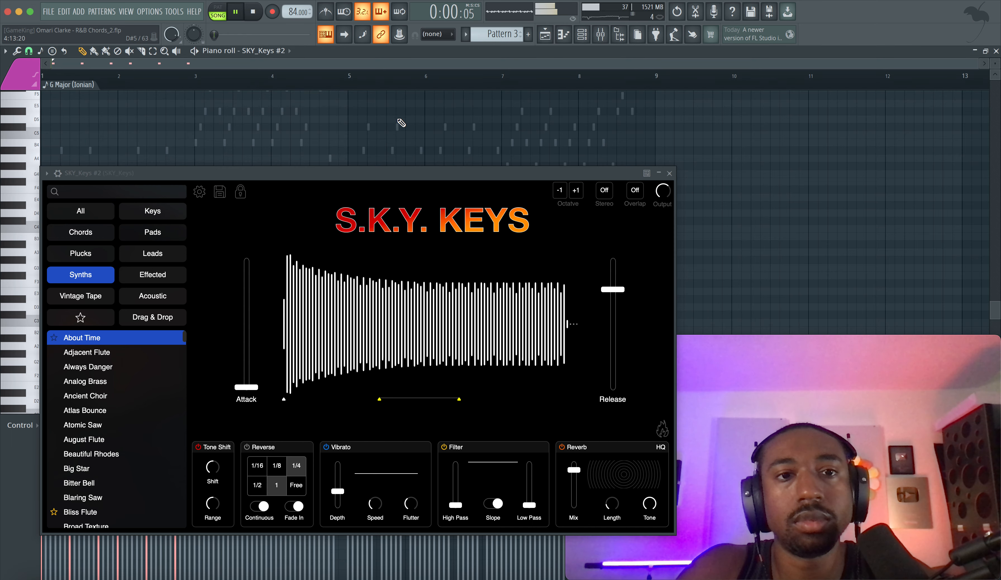
Step: Route SKY_Keys #2 to mixer track 4 and load the Enter Space preset from its Keys category
{"action": "left_click", "coordinate": [581, 42]}
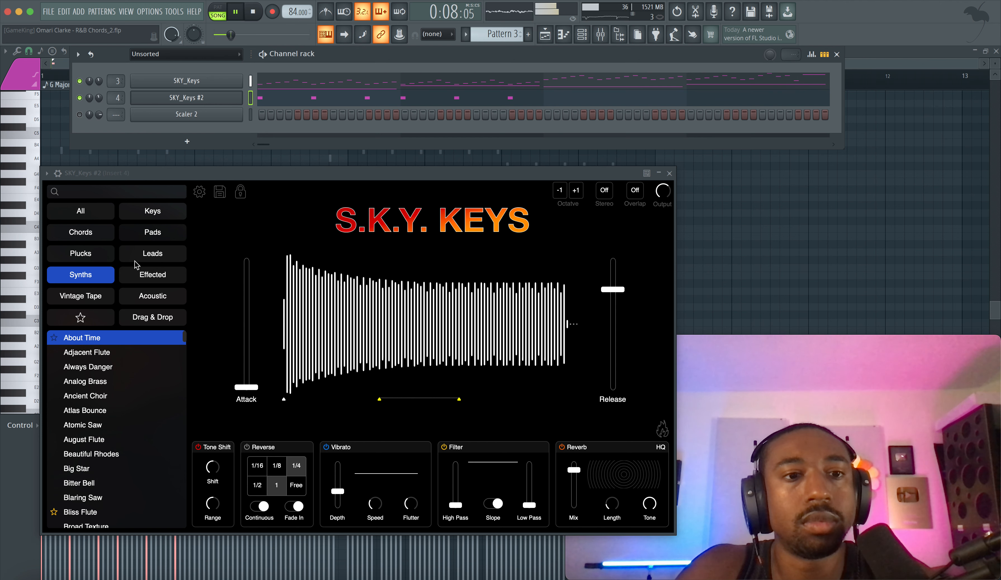
{"action": "left_click", "coordinate": [99, 299]}
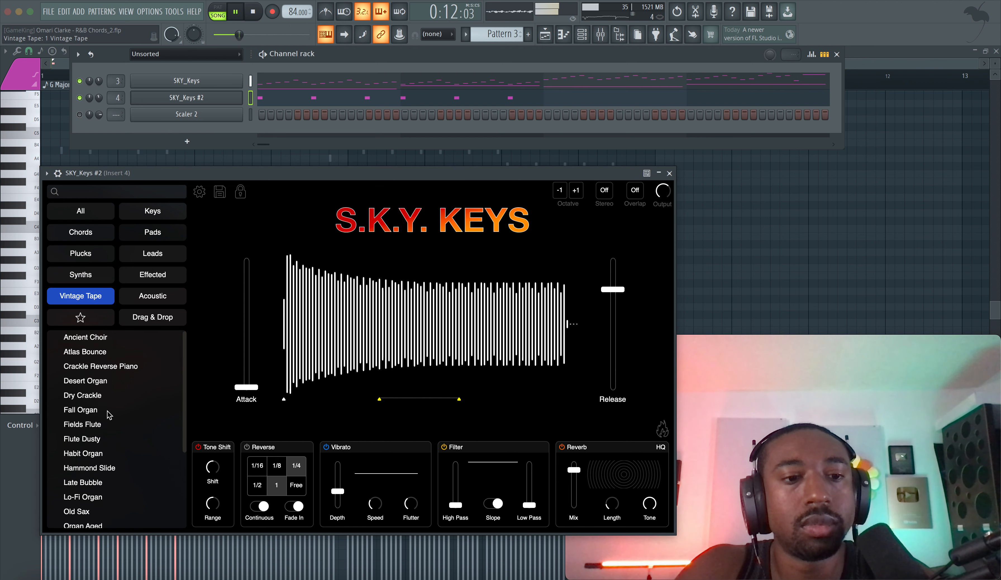
{"action": "scroll", "coordinate": [109, 414], "scroll_direction": "down", "scroll_amount": 3}
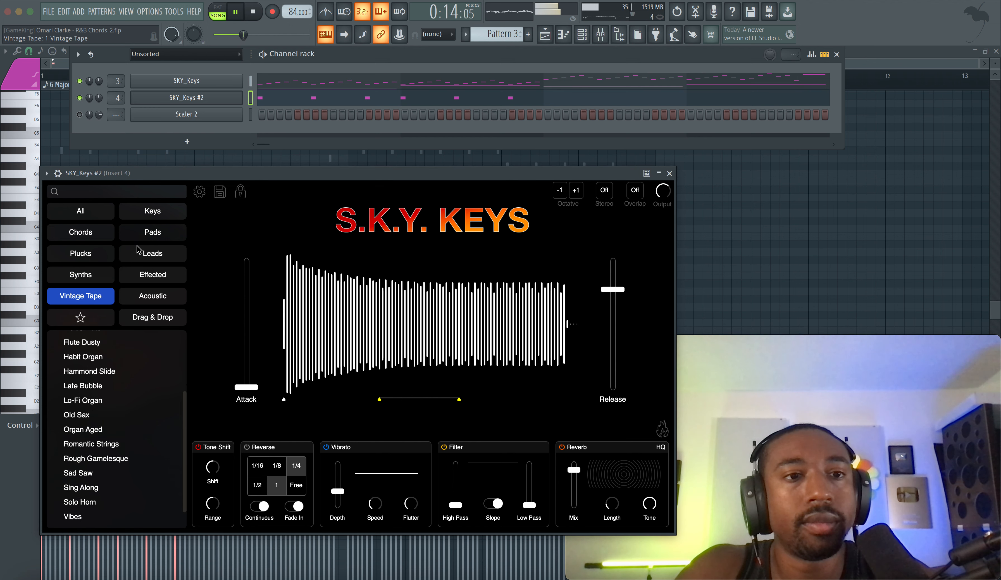
{"action": "left_click", "coordinate": [152, 210]}
{"action": "scroll", "coordinate": [120, 442], "scroll_direction": "down", "scroll_amount": 1}
{"action": "left_click", "coordinate": [131, 454]}
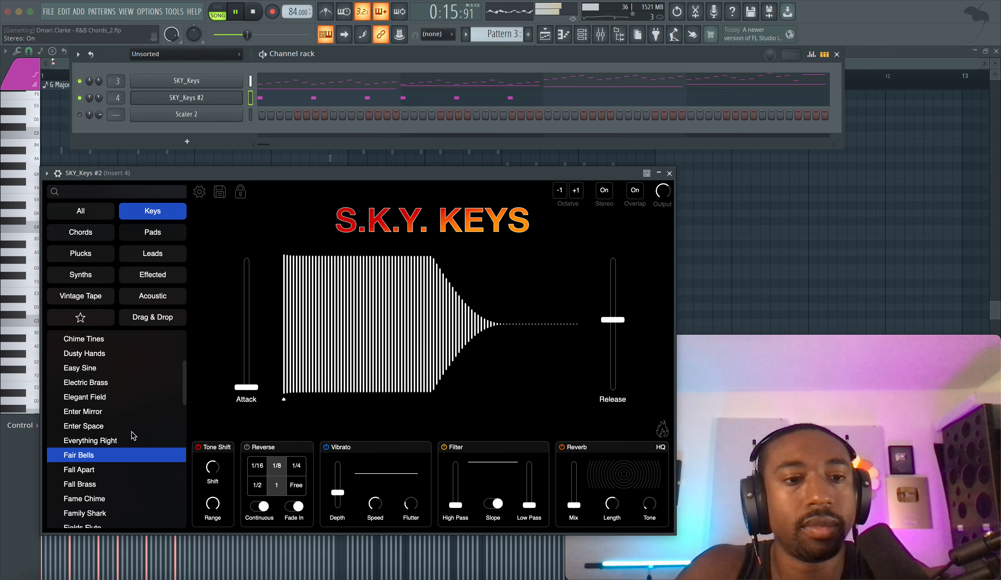
{"action": "left_click", "coordinate": [115, 425]}
{"action": "left_click", "coordinate": [768, 259]}
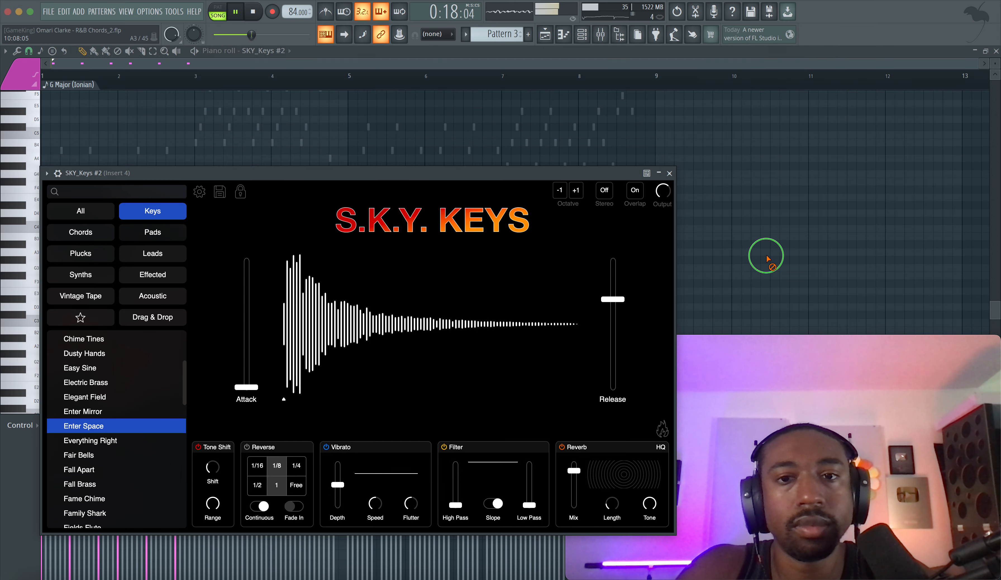
{"action": "left_click", "coordinate": [670, 173]}
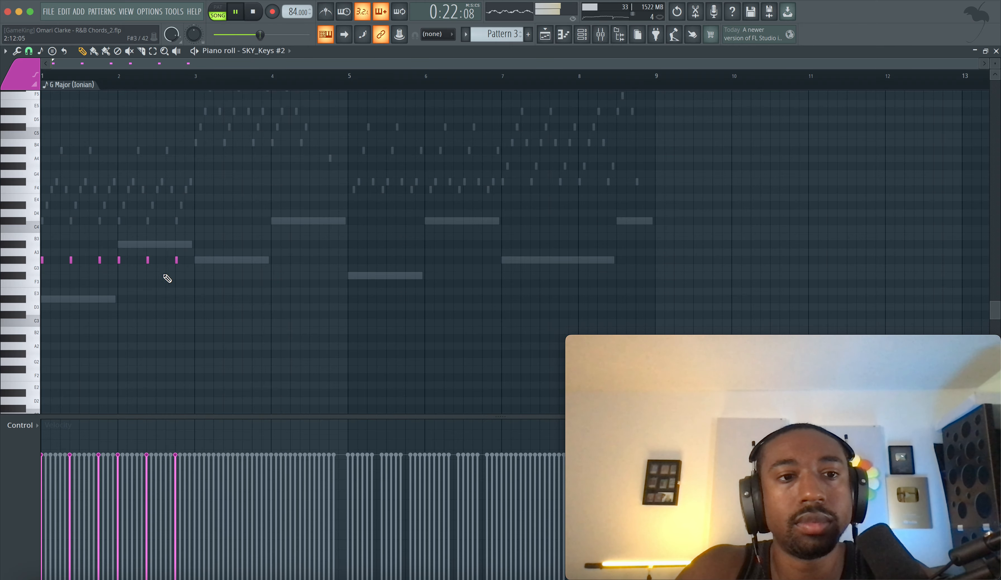
Step: Draw one-bar SKY_Keys #2 bass notes D#3, A#3, G#3, C#4, F#3 and C#4 in bars 1 to 6, following the ghost notes
{"action": "left_click_drag", "start_coordinate": [84, 298], "coordinate": [113, 298]}
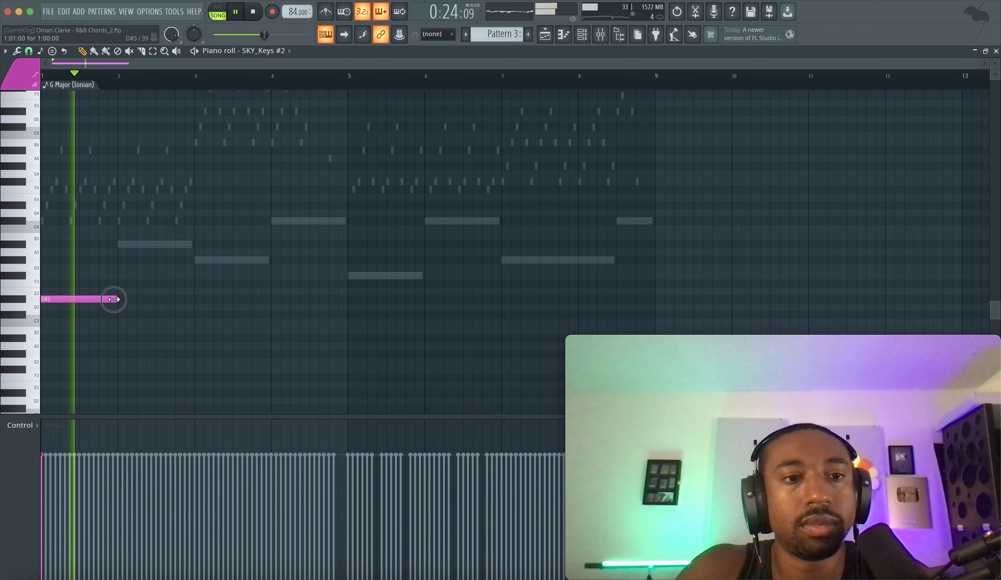
{"action": "left_click", "coordinate": [118, 244]}
{"action": "left_click", "coordinate": [197, 260]}
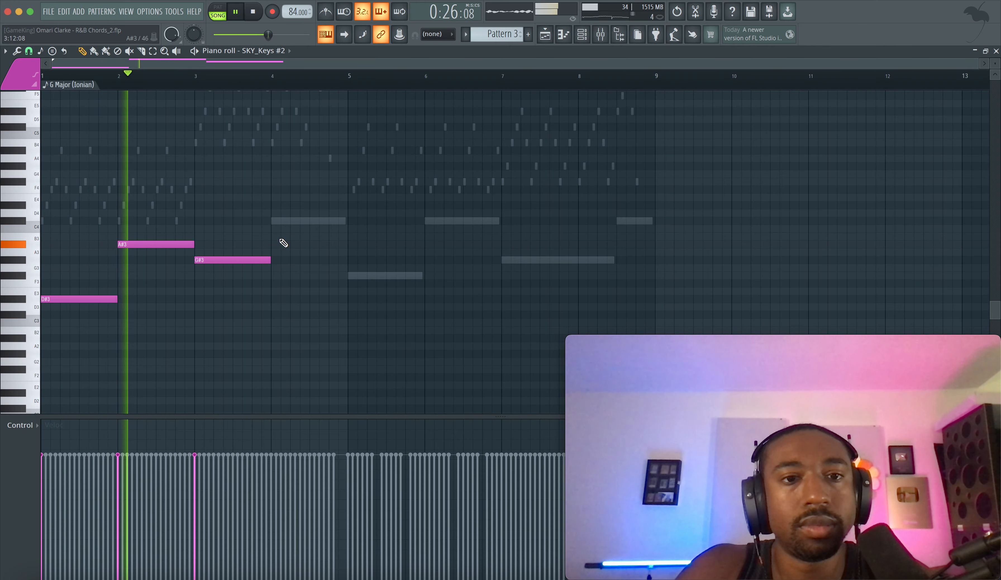
{"action": "left_click", "coordinate": [274, 221]}
{"action": "left_click", "coordinate": [351, 275]}
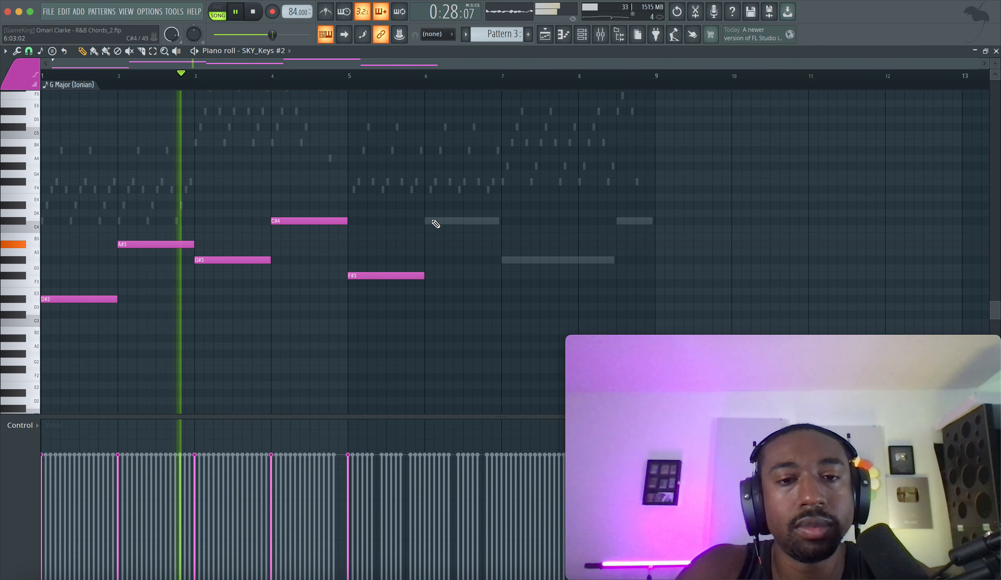
{"action": "left_click", "coordinate": [425, 220]}
Step: Complete the SKY_Keys #2 bass line with a one-and-a-half-bar G#3 from bar 7 and a half-bar C#4, then return to the playlist
{"action": "left_click", "coordinate": [503, 260]}
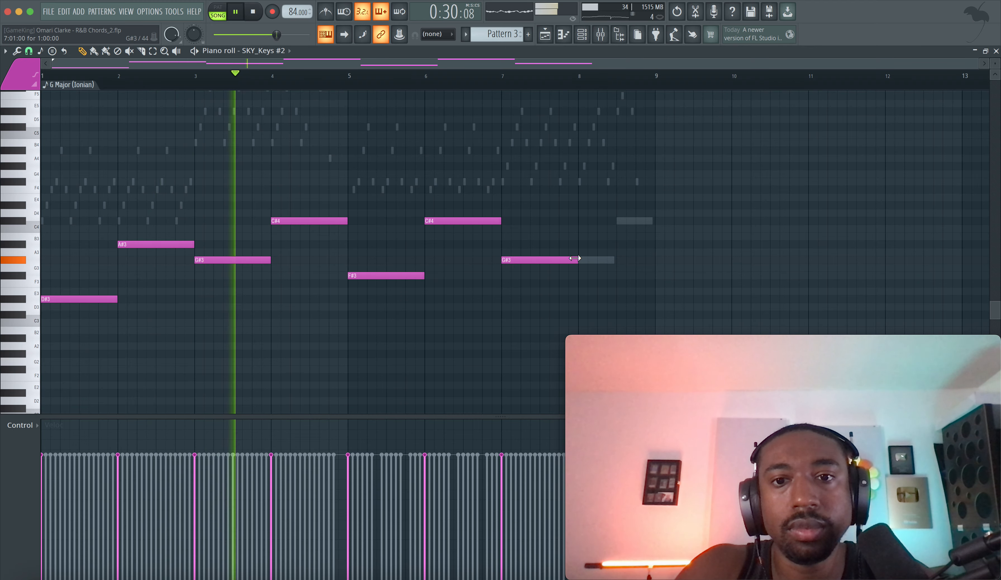
{"action": "left_click_drag", "start_coordinate": [579, 260], "coordinate": [609, 260]}
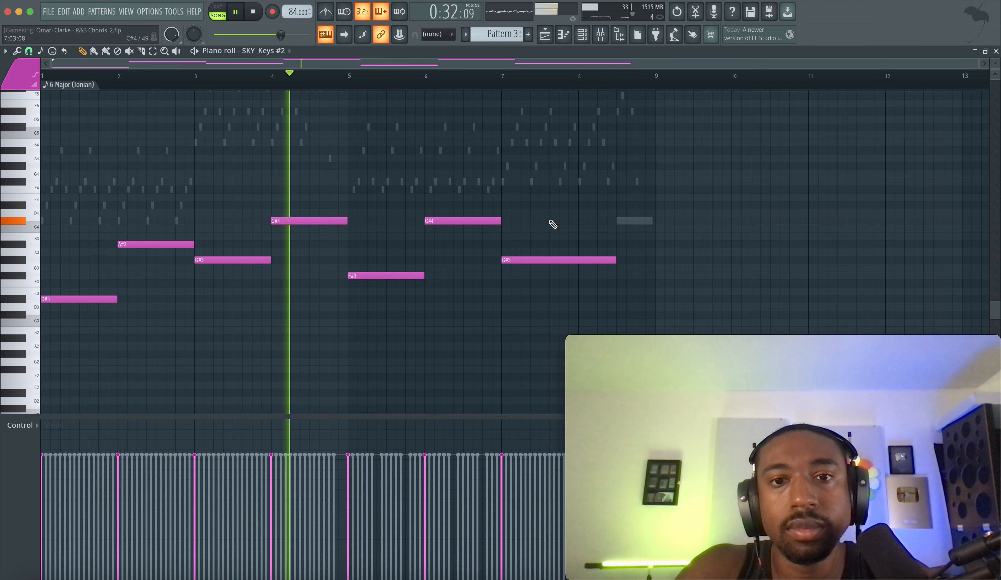
{"action": "left_click", "coordinate": [619, 221]}
{"action": "left_click_drag", "start_coordinate": [692, 220], "coordinate": [650, 220]}
{"action": "key", "text": "F6"}
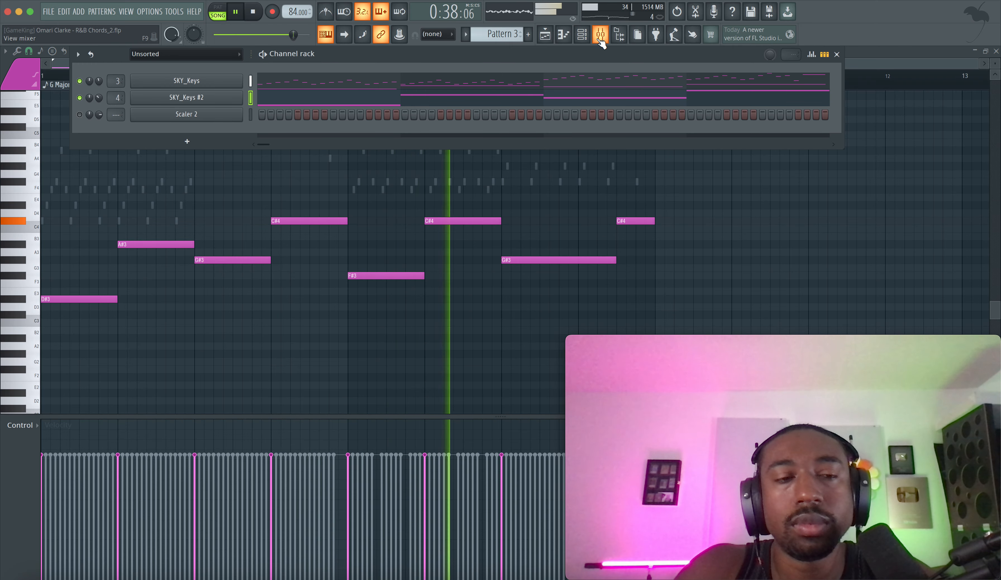
{"action": "key", "text": "F6"}
{"action": "left_click", "coordinate": [545, 35]}
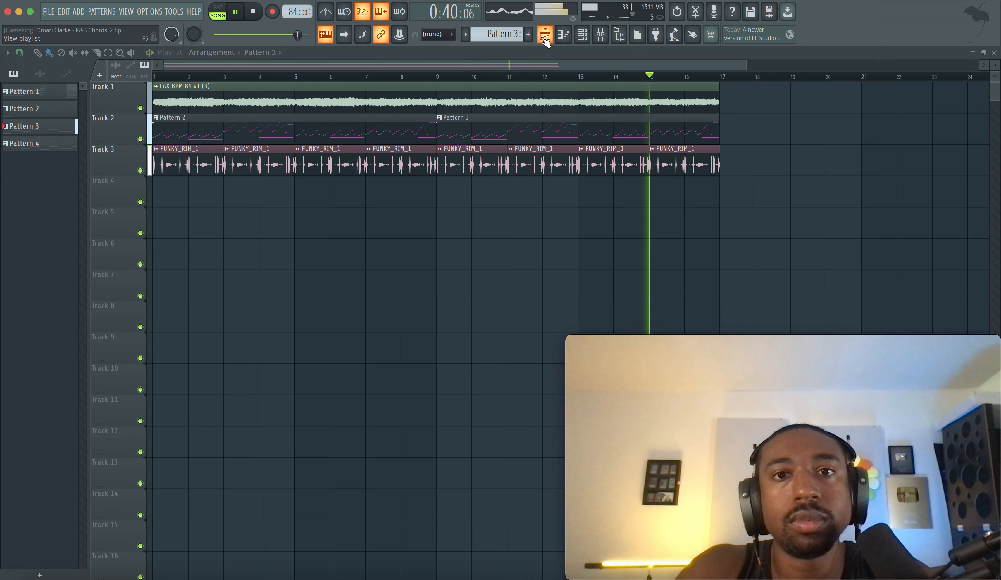
Step: Add a 3x Osc channel in mono mode with oscillator 1's coarse pitch at -24 and oscillator 3's mix level at 0%
{"action": "left_click", "coordinate": [586, 37]}
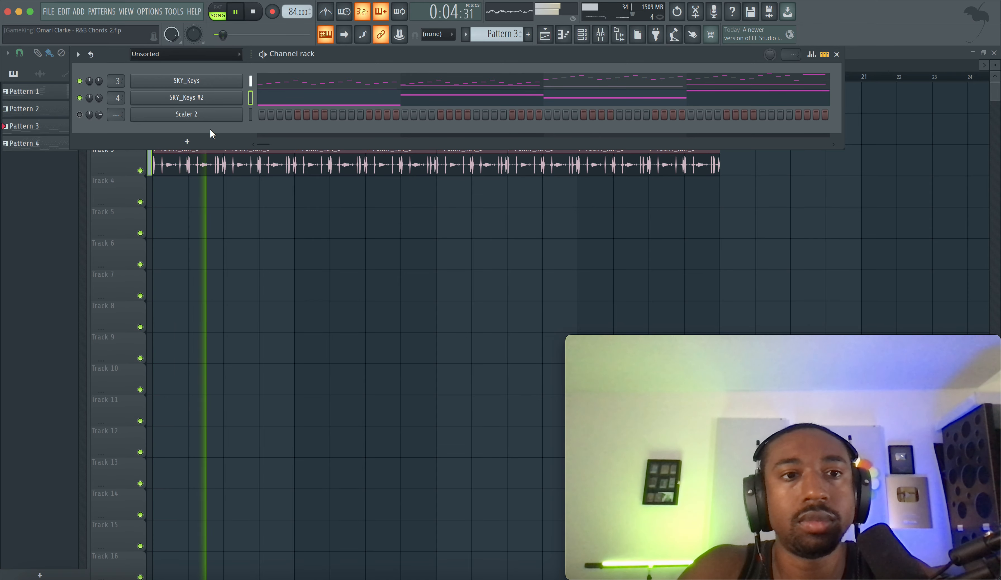
{"action": "left_click", "coordinate": [209, 140]}
{"action": "left_click", "coordinate": [196, 48]}
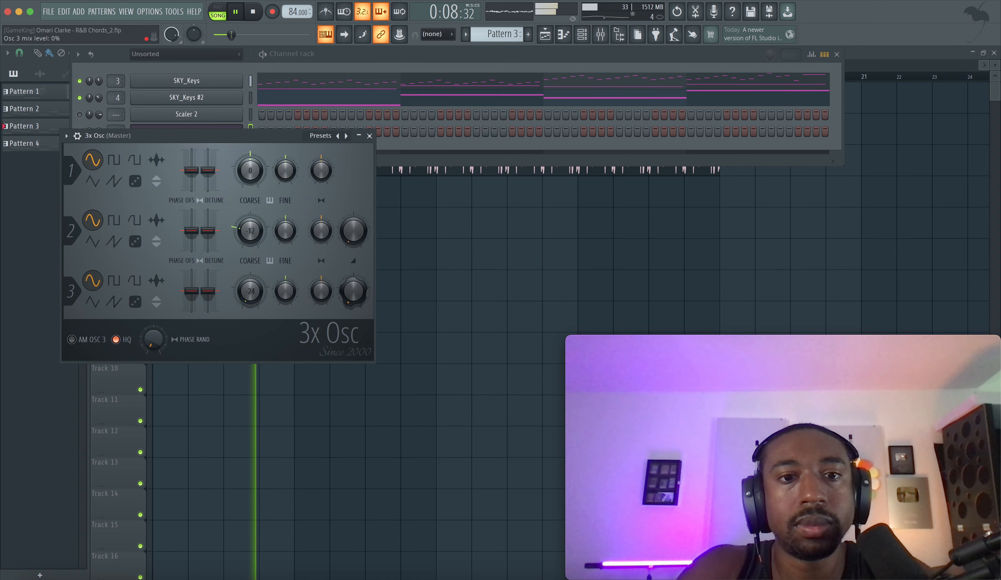
{"action": "left_click", "coordinate": [78, 136]}
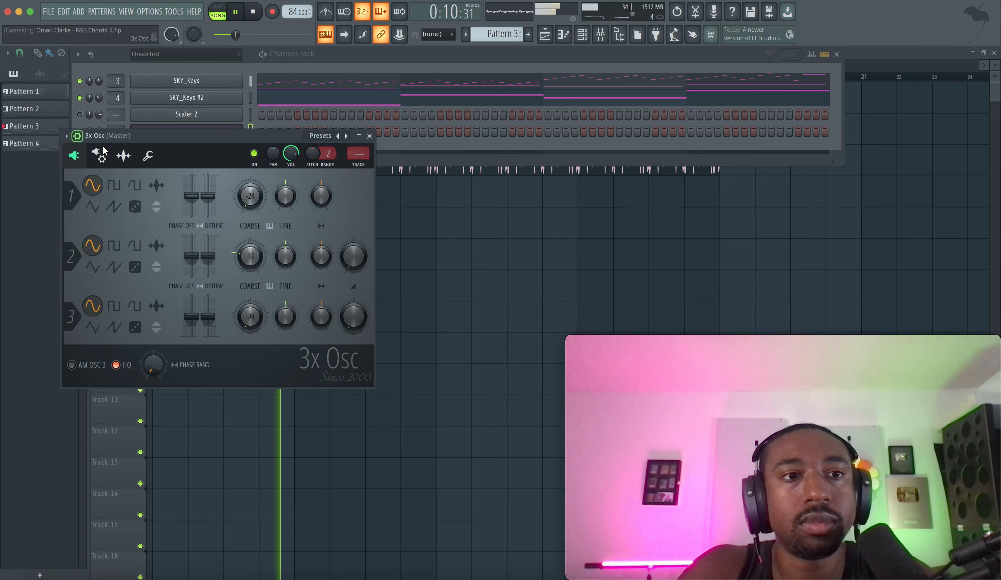
{"action": "left_click", "coordinate": [102, 157]}
{"action": "left_click", "coordinate": [149, 156]}
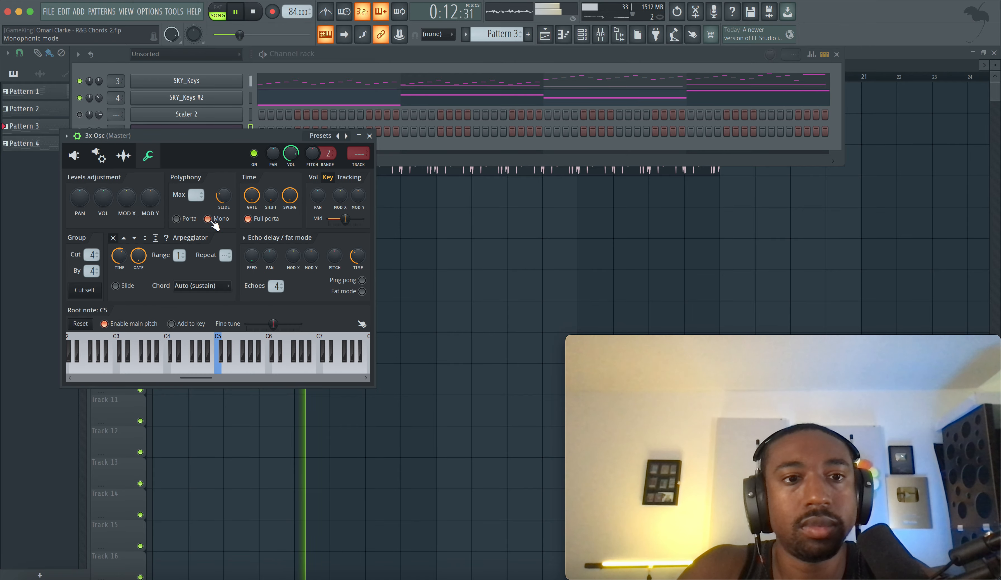
Step: Link the 3x Osc channel to mixer track 6 and paste the SKY_Keys #2 bass notes into its piano roll
{"action": "left_click", "coordinate": [369, 135]}
{"action": "key", "text": "F9"}
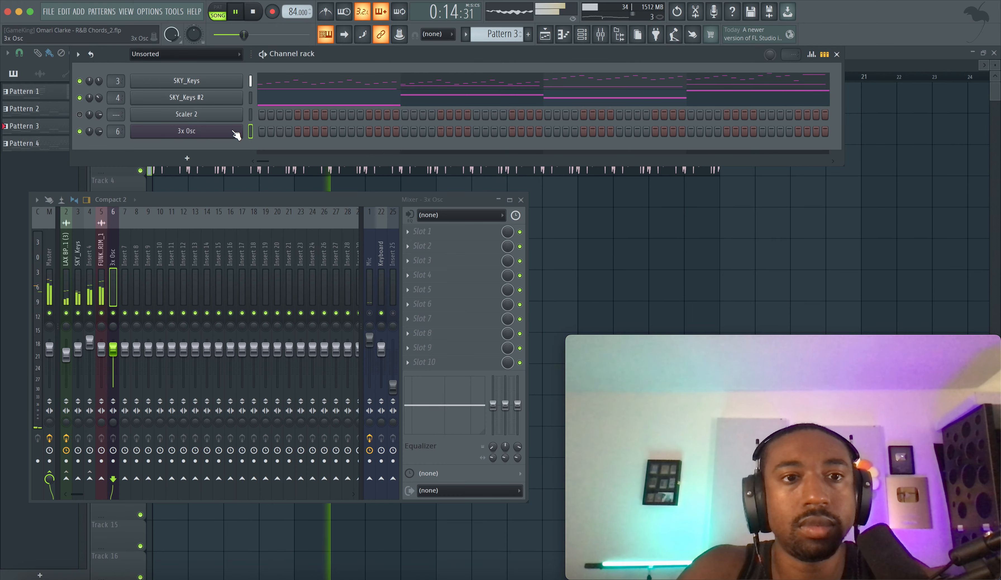
{"action": "right_click", "coordinate": [246, 131]}
{"action": "left_click", "coordinate": [247, 131]}
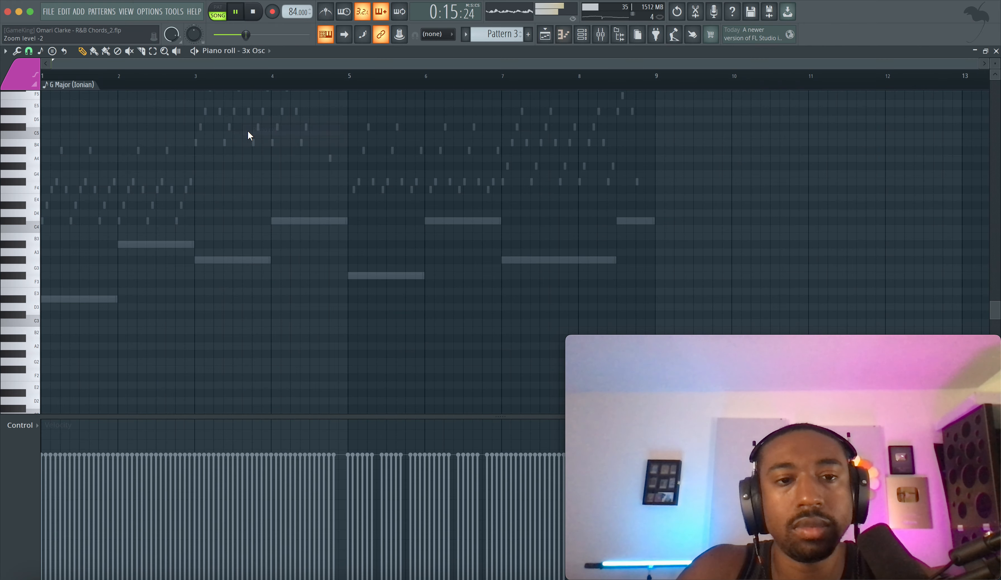
{"action": "left_click", "coordinate": [581, 35]}
{"action": "key", "text": "super+v"}
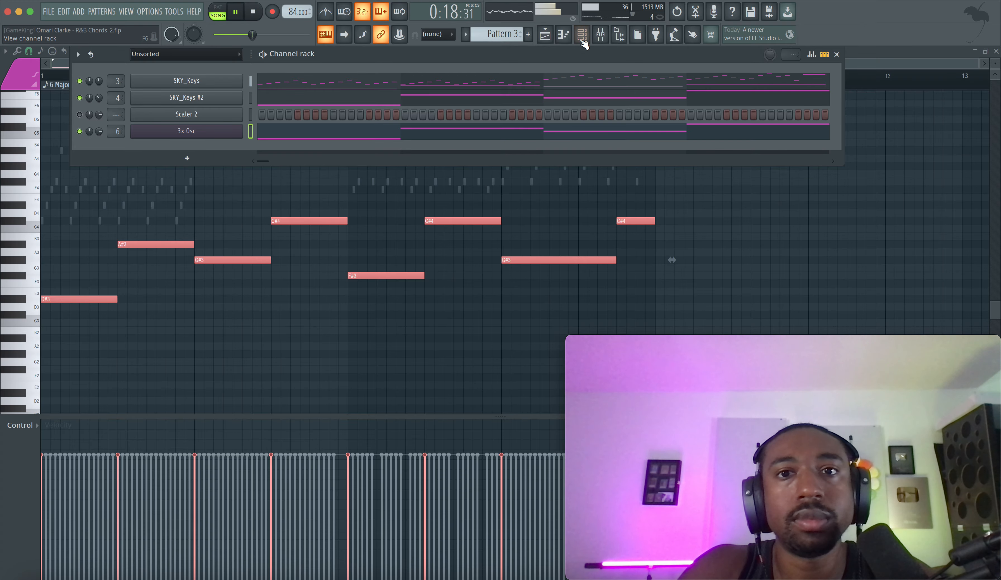
{"action": "left_click", "coordinate": [545, 34]}
{"action": "left_click", "coordinate": [582, 34]}
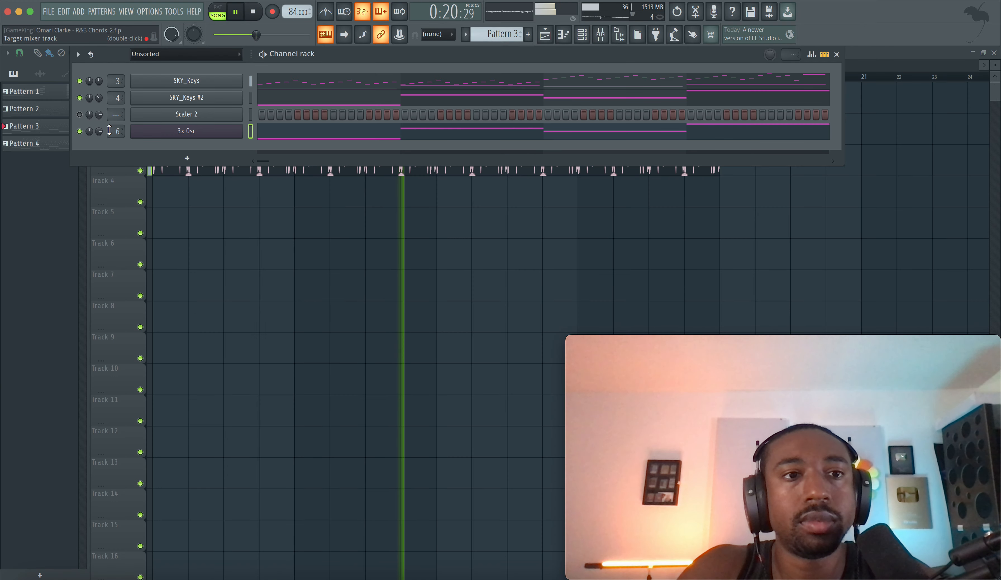
{"action": "right_click", "coordinate": [271, 248]}
{"action": "left_click", "coordinate": [584, 35]}
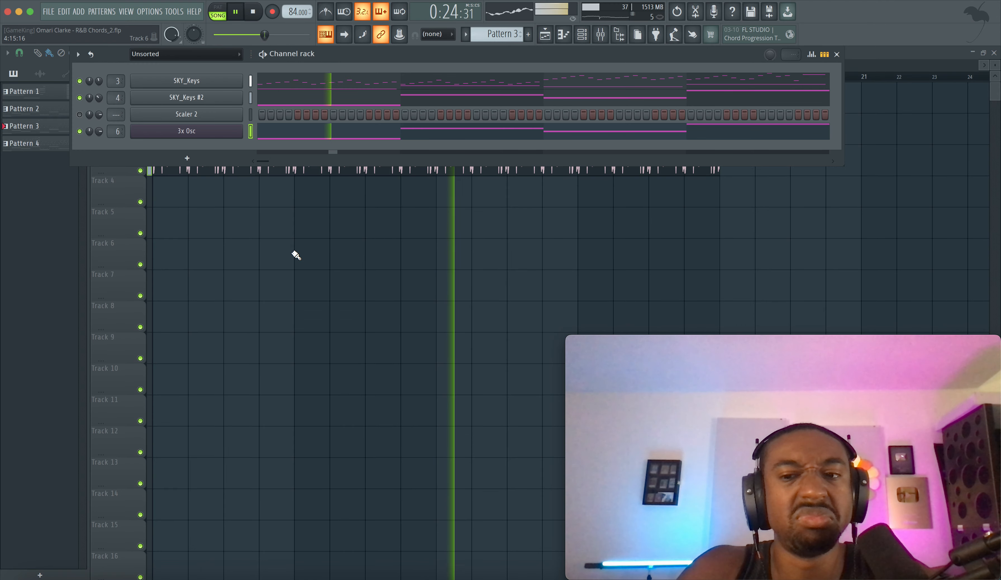
{"action": "key", "text": "F6"}
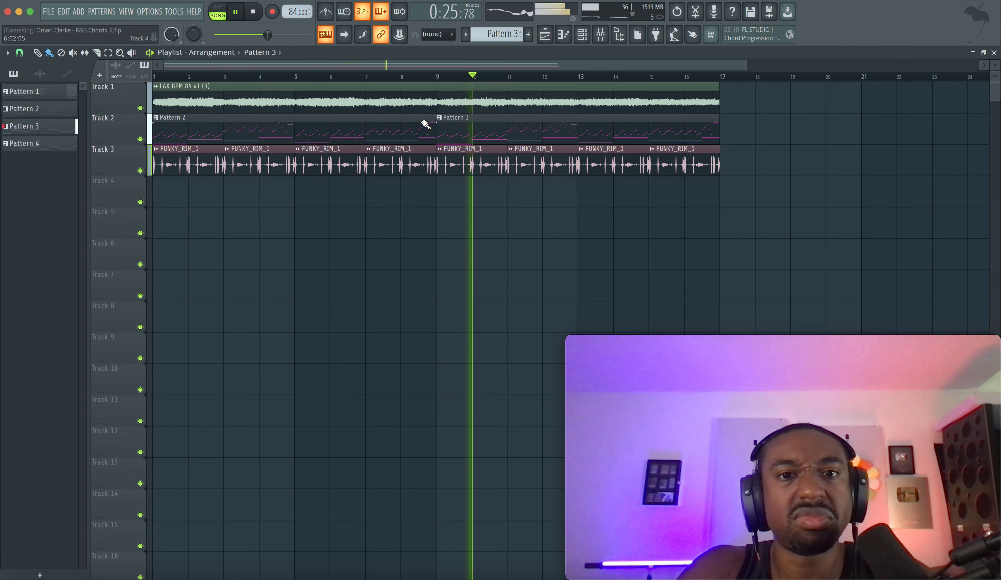
Step: Insert Fruity Parametric EQ 2 in slot 2 of the LAX BPM 84 mixer track and turn band 1 into a low cut
{"action": "double_click", "coordinate": [439, 93]}
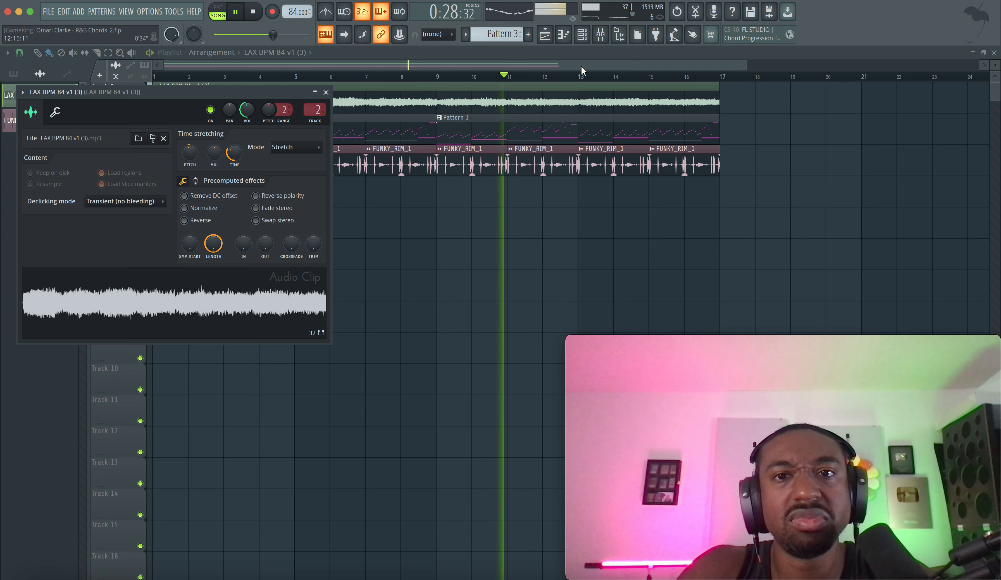
{"action": "key", "text": "F9"}
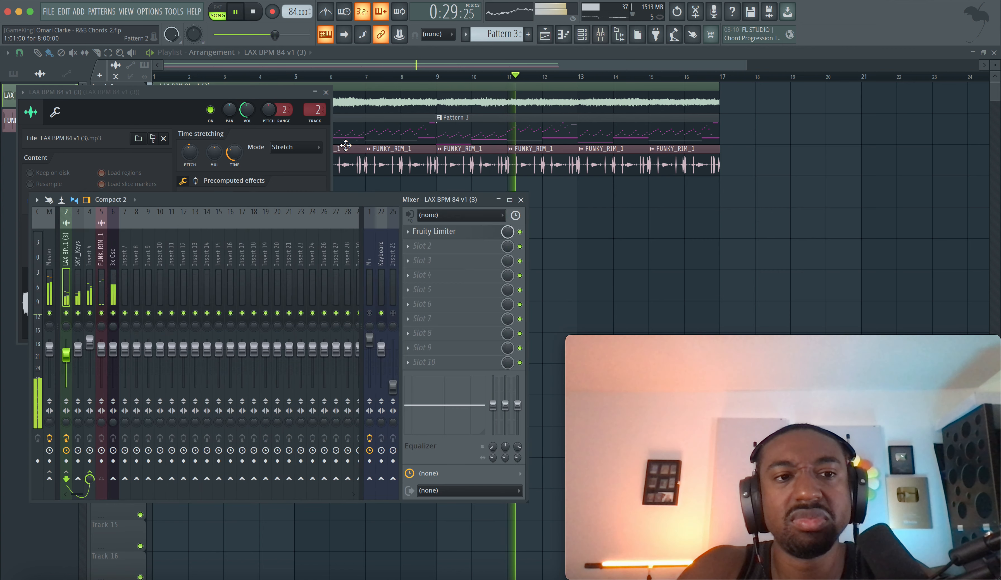
{"action": "left_click", "coordinate": [425, 246]}
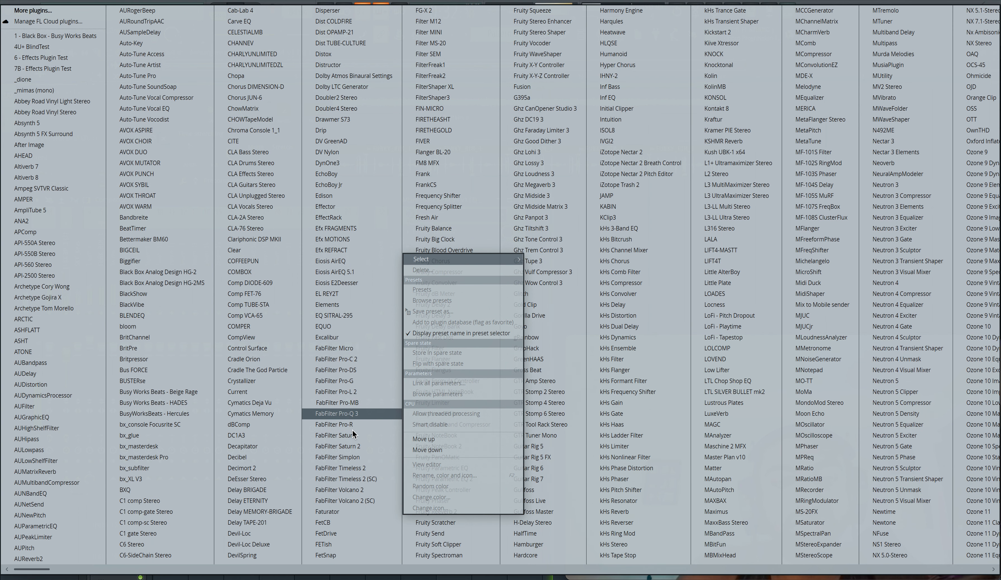
{"action": "scroll", "coordinate": [340, 458], "scroll_direction": "down", "scroll_amount": 2}
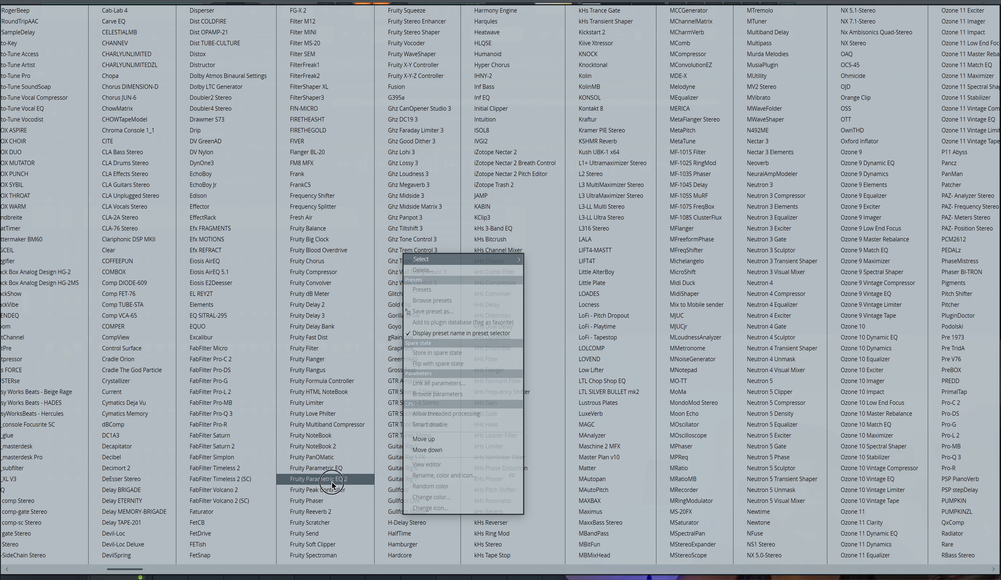
{"action": "left_click", "coordinate": [332, 483]}
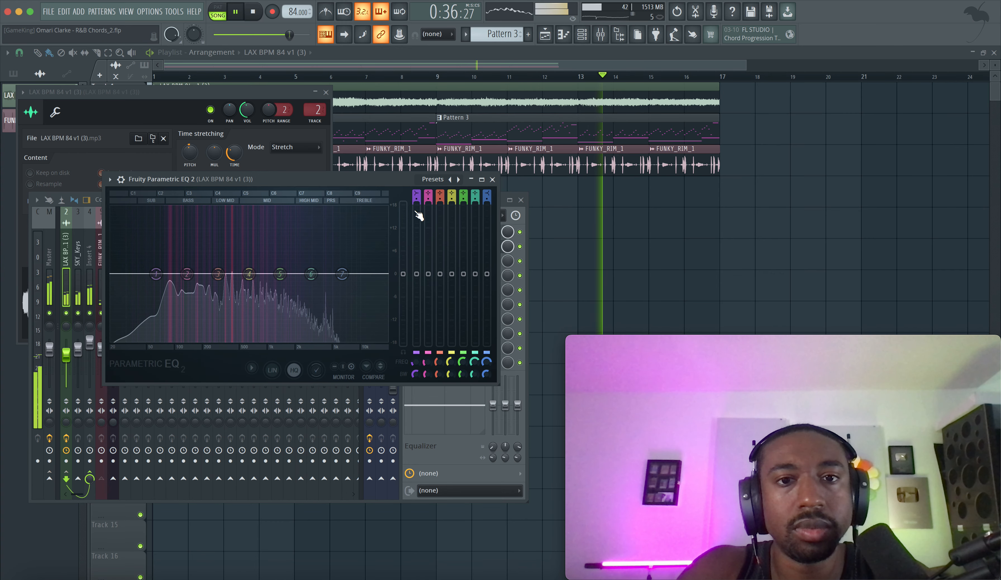
{"action": "left_click_drag", "start_coordinate": [418, 215], "coordinate": [416, 345]}
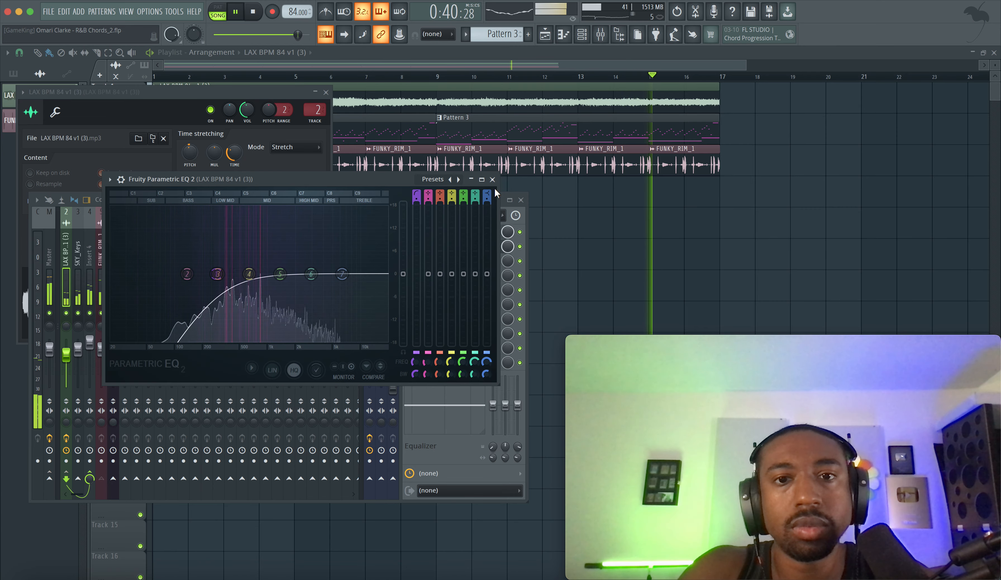
{"action": "left_click", "coordinate": [492, 179]}
Step: Create an automation clip for the EQ's mix level that stays at zero through bar 8 and jumps to full at bar 9
{"action": "right_click", "coordinate": [509, 247]}
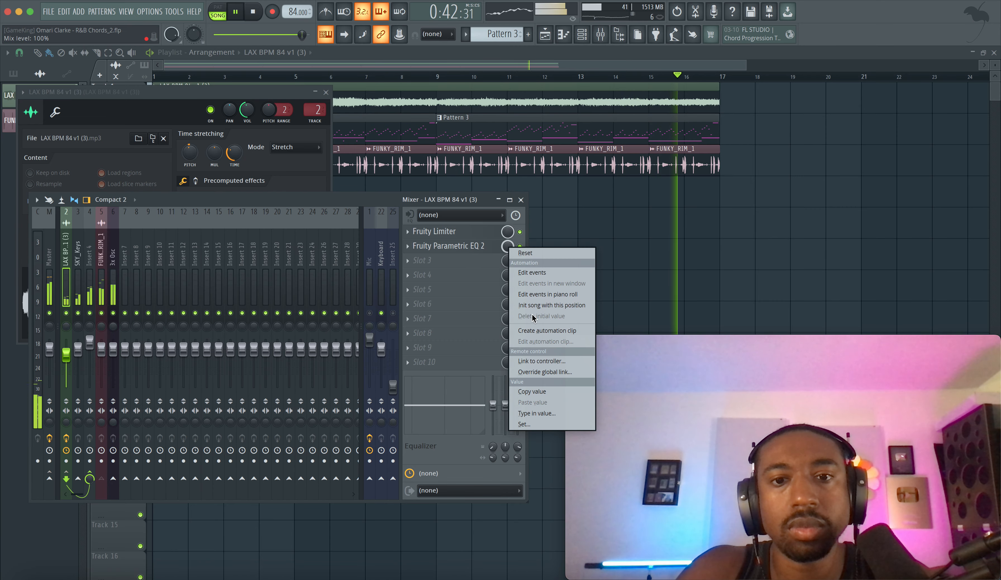
{"action": "left_click", "coordinate": [546, 330]}
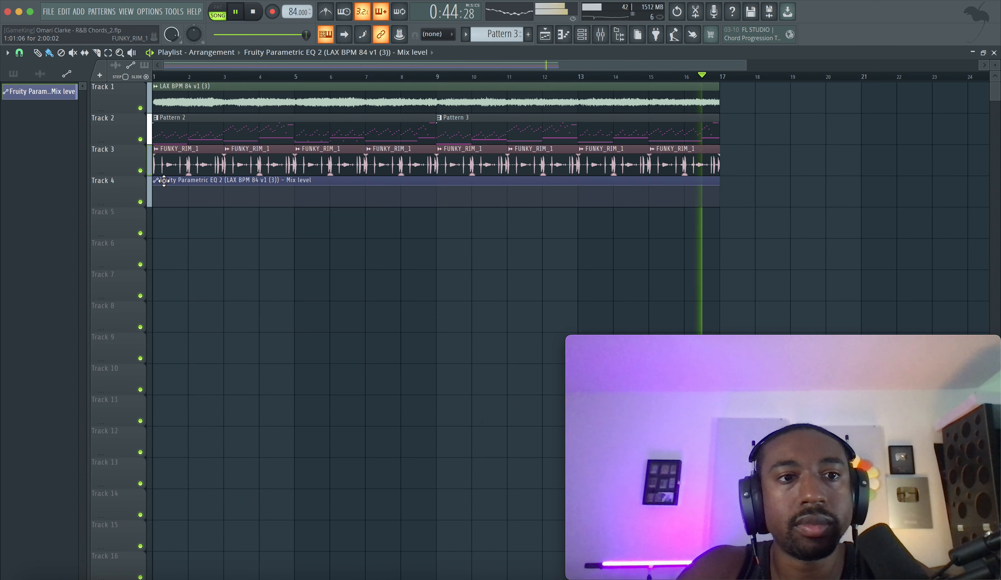
{"action": "left_click_drag", "start_coordinate": [158, 189], "coordinate": [154, 289]}
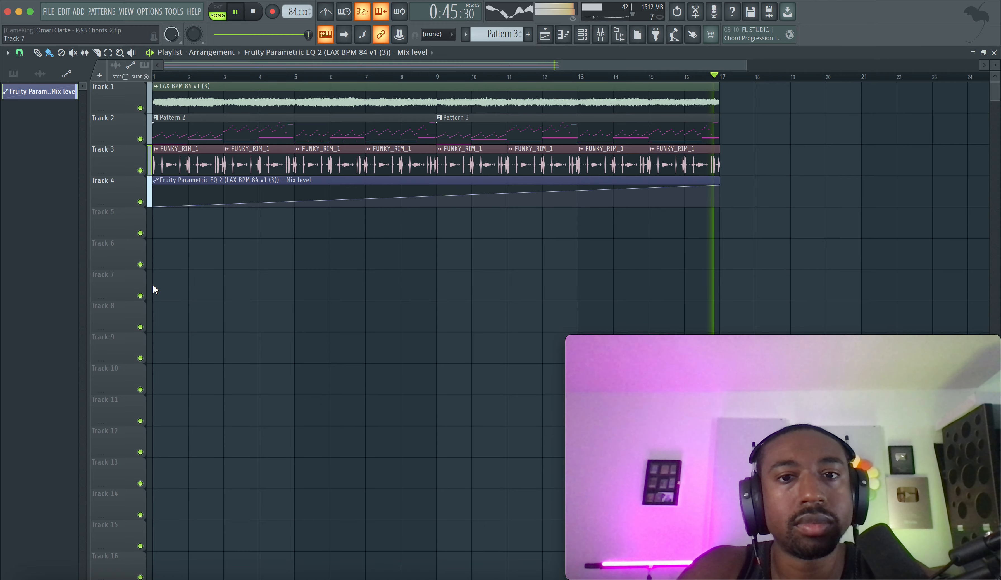
{"action": "right_click", "coordinate": [438, 204]}
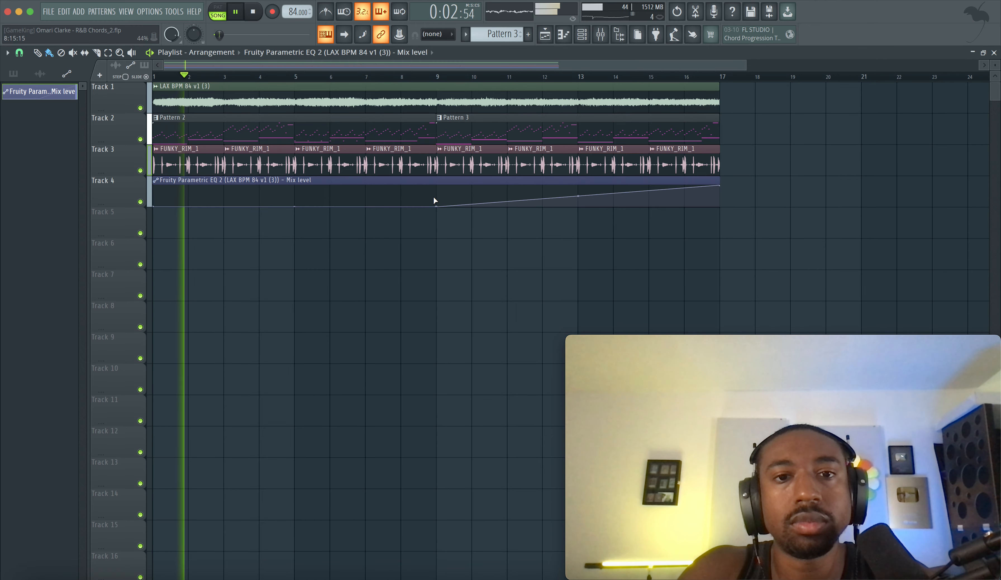
{"action": "right_click", "coordinate": [435, 194]}
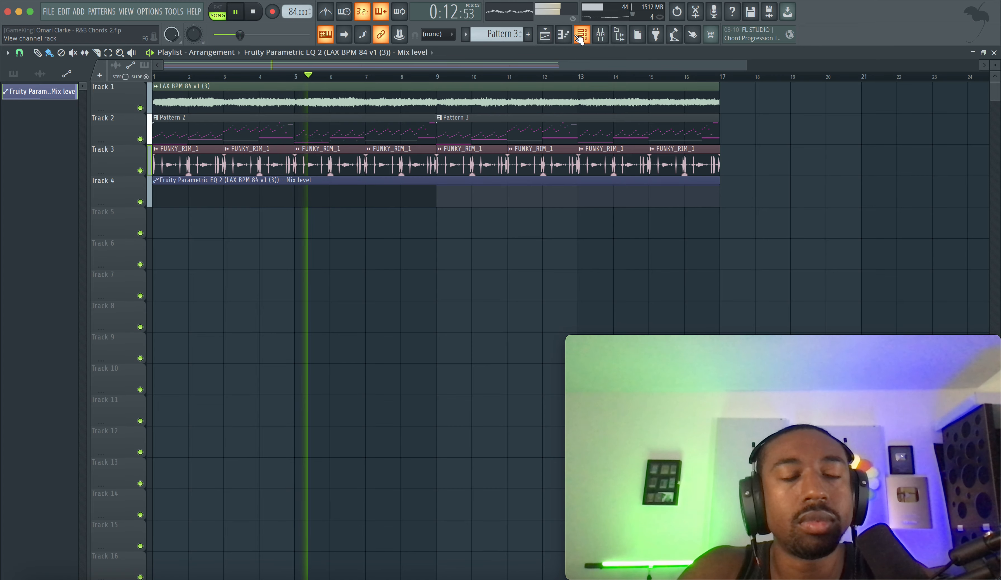
Step: Save the project and set the channel rack filter to All
{"action": "left_click", "coordinate": [96, 52]}
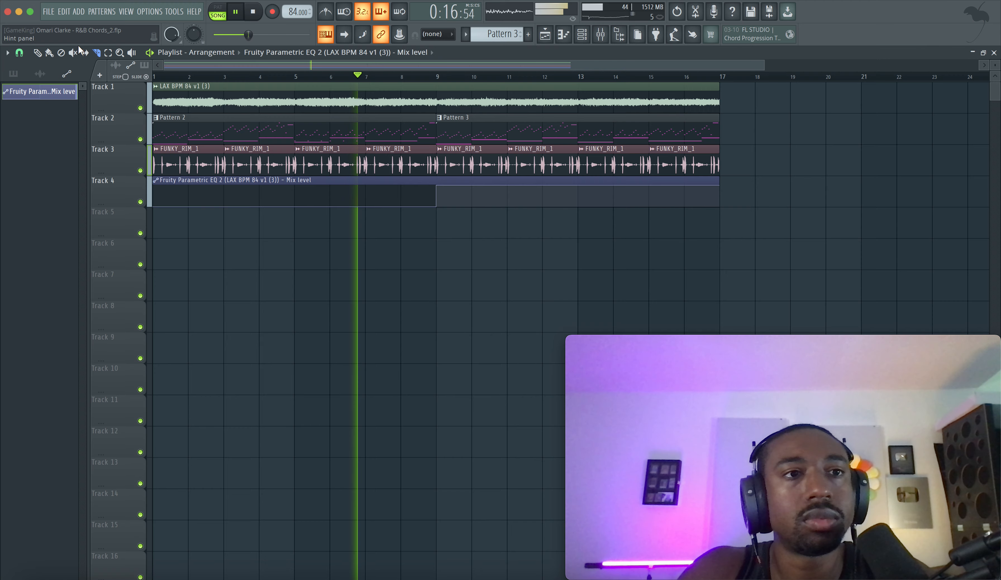
{"action": "key", "text": "super+s"}
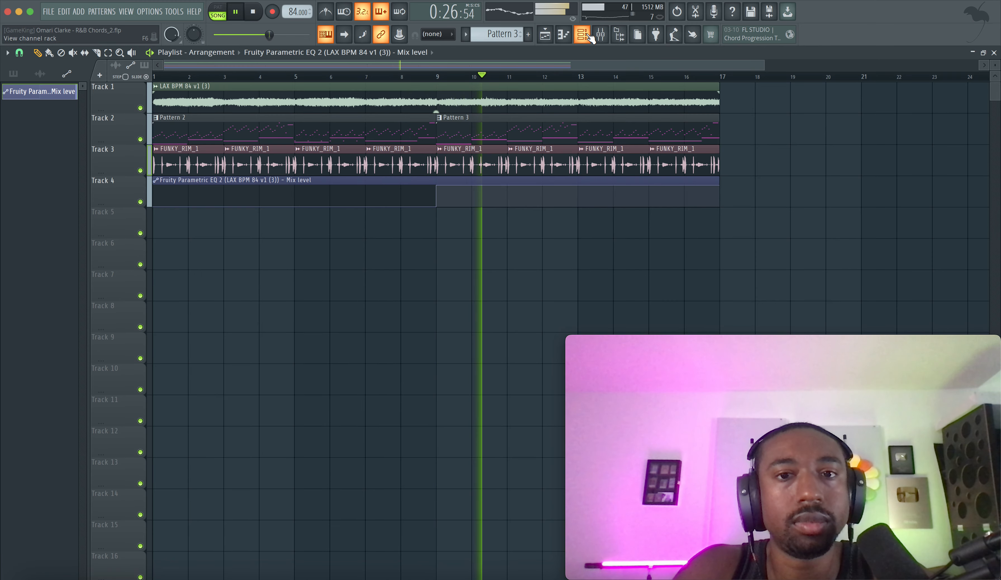
{"action": "left_click", "coordinate": [13, 73]}
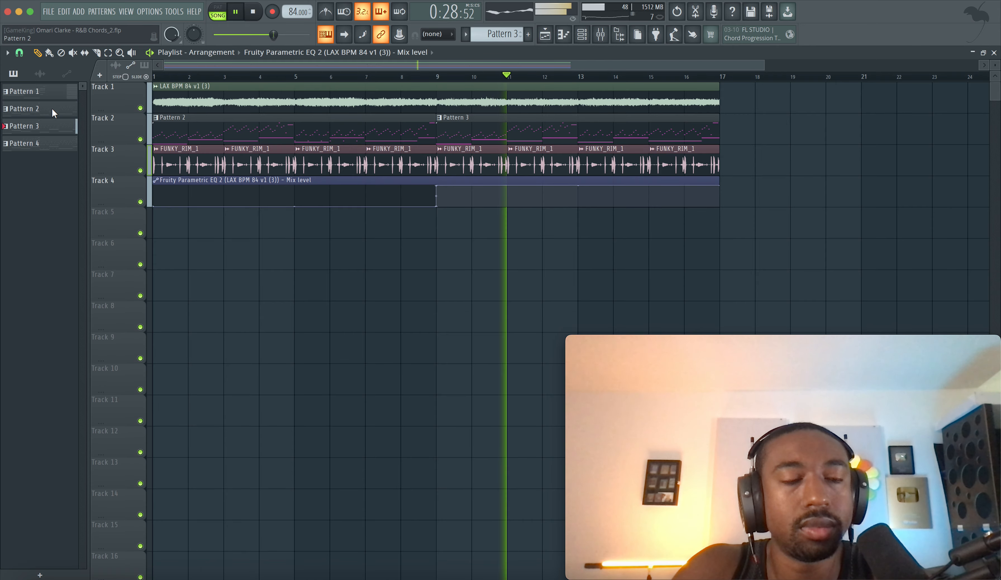
{"action": "left_click", "coordinate": [582, 34]}
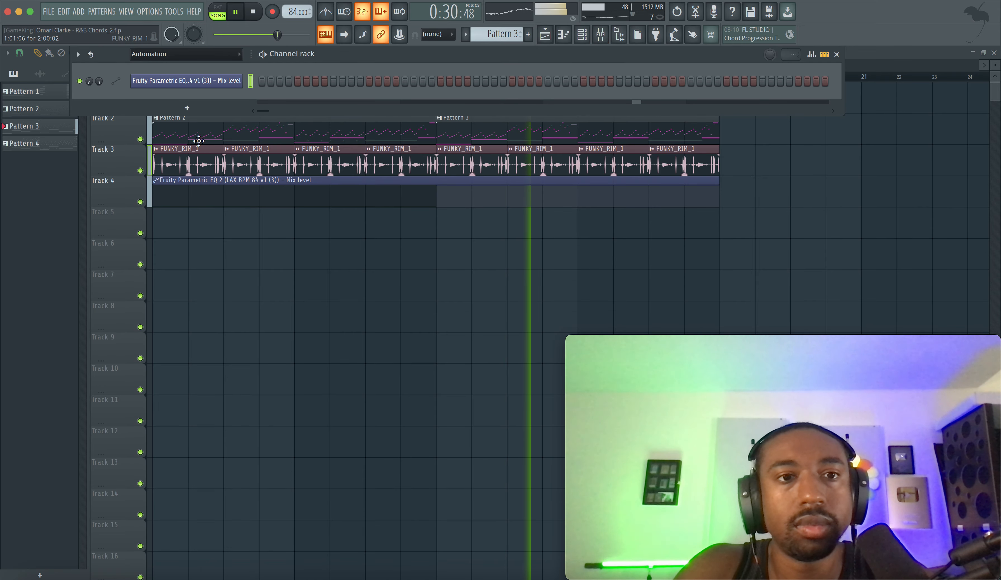
{"action": "left_click", "coordinate": [185, 56]}
{"action": "left_click", "coordinate": [179, 71]}
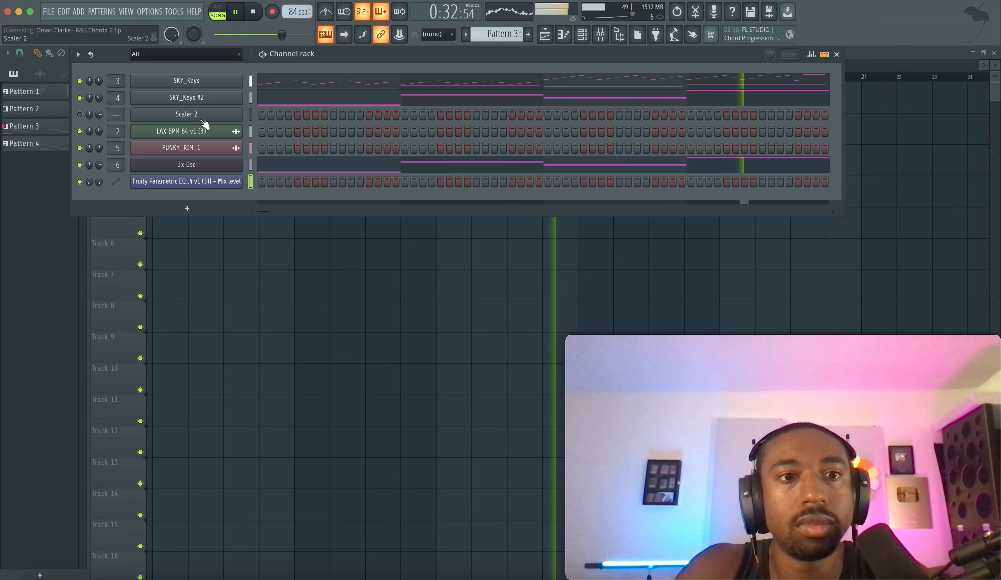
{"action": "key", "text": "F6"}
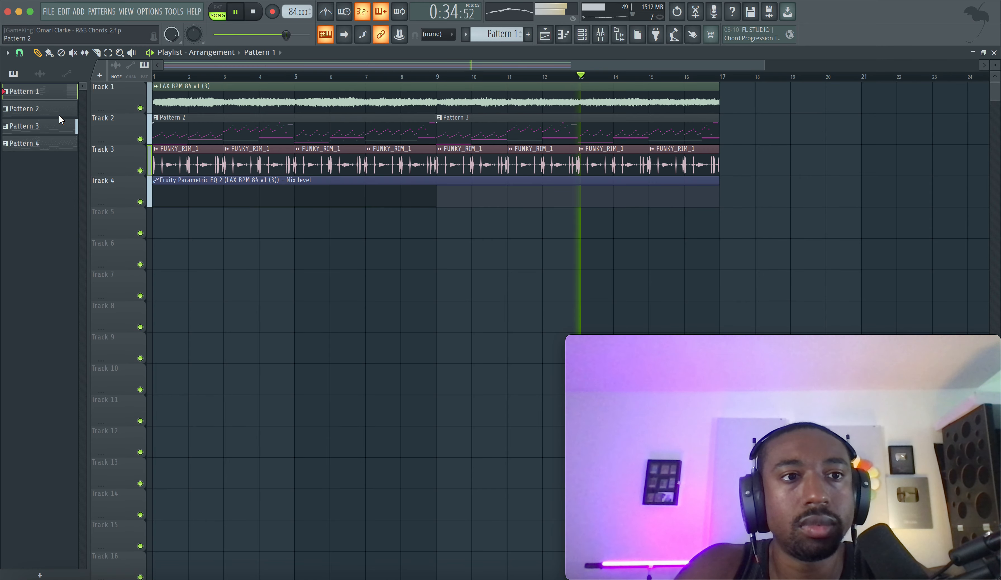
Step: Colour Patterns 1 to 4 with a gradient from light magenta to purple
{"action": "left_click", "coordinate": [58, 142], "text": "shift"}
{"action": "right_click", "coordinate": [58, 143]}
{"action": "left_click", "coordinate": [95, 195]}
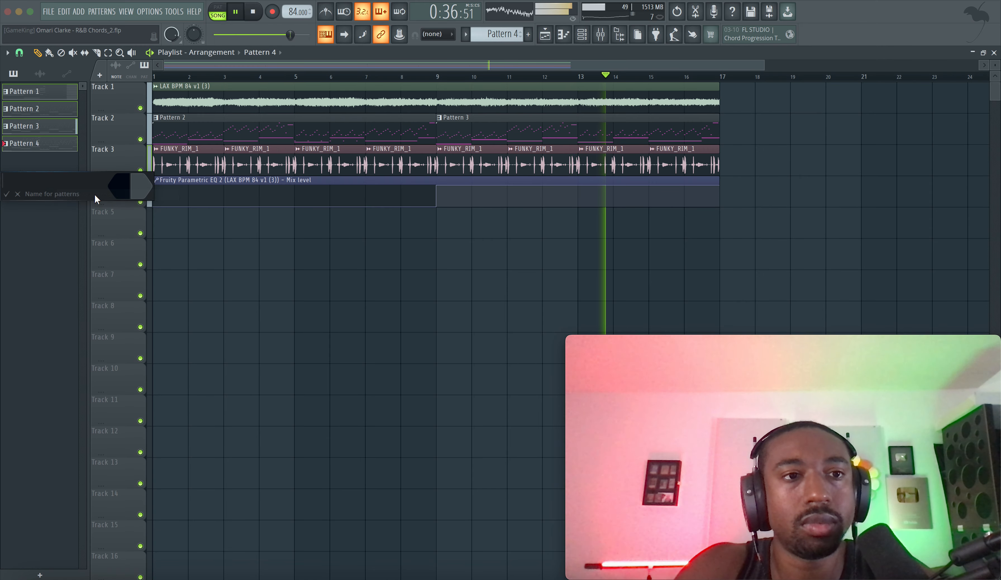
{"action": "left_click", "coordinate": [119, 186]}
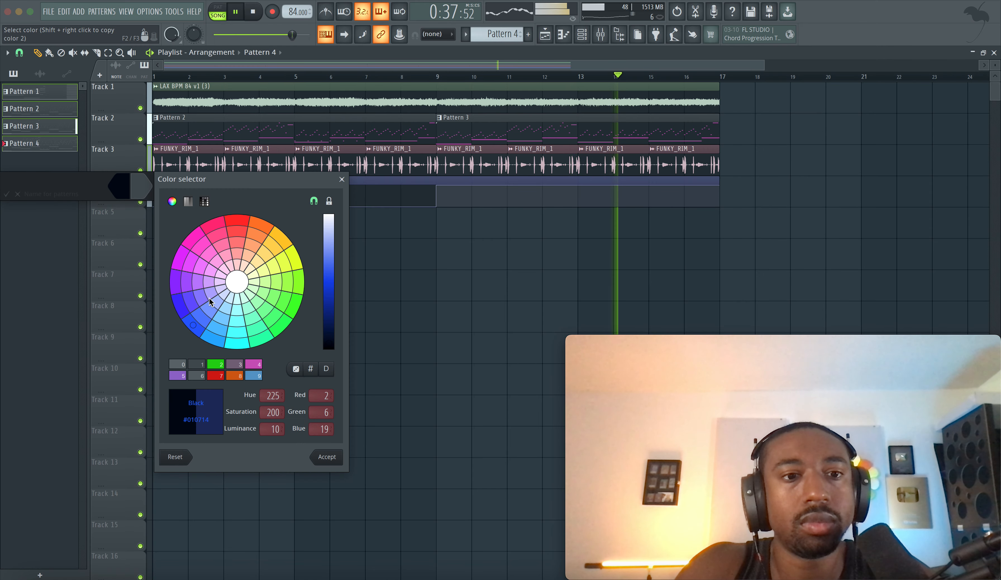
{"action": "left_click", "coordinate": [253, 363]}
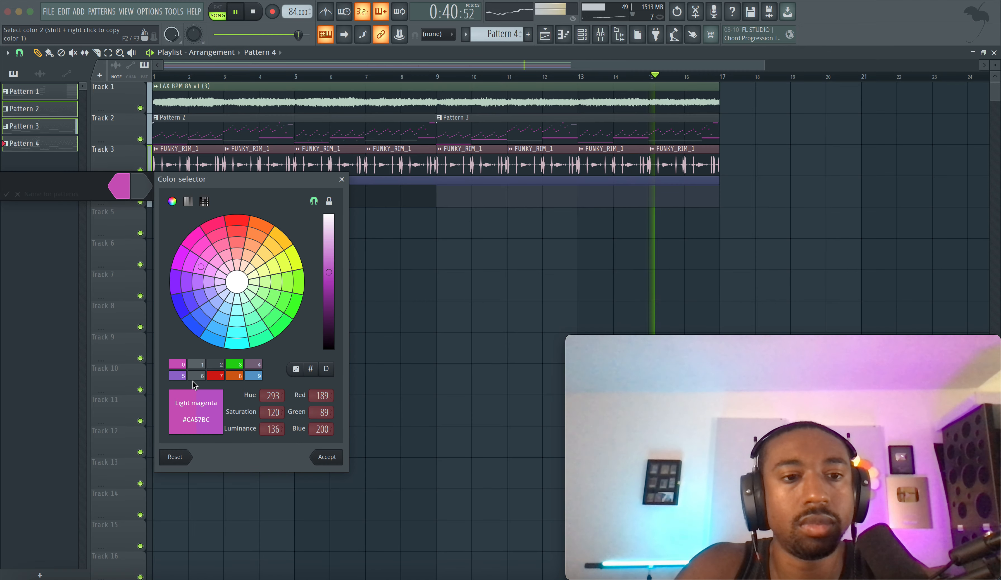
{"action": "left_click", "coordinate": [181, 376]}
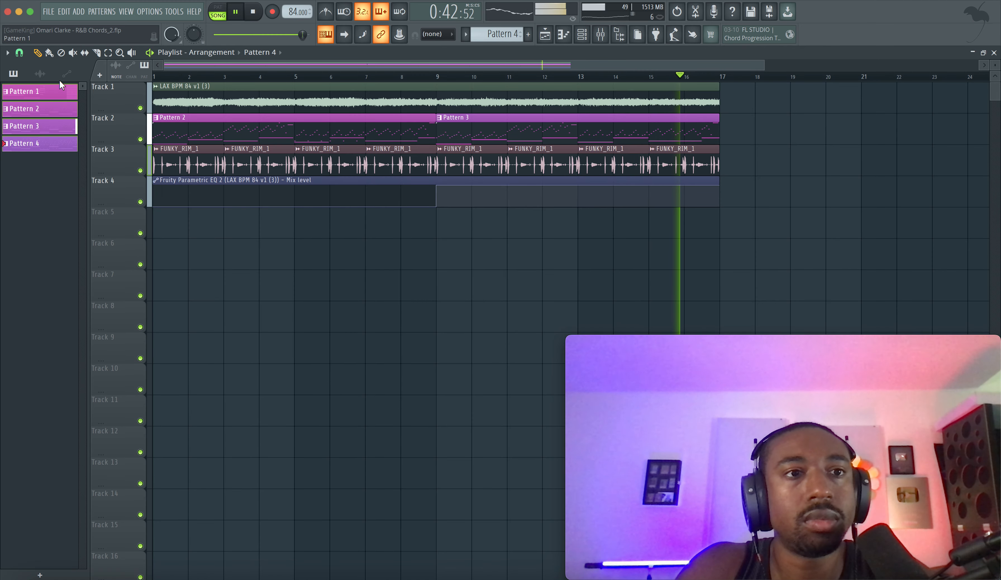
Step: Colour the LAX BPM 84 and FUNKY_RIM_1 audio clips with the magenta-to-purple gradient
{"action": "left_click", "coordinate": [40, 73]}
{"action": "right_click", "coordinate": [49, 124]}
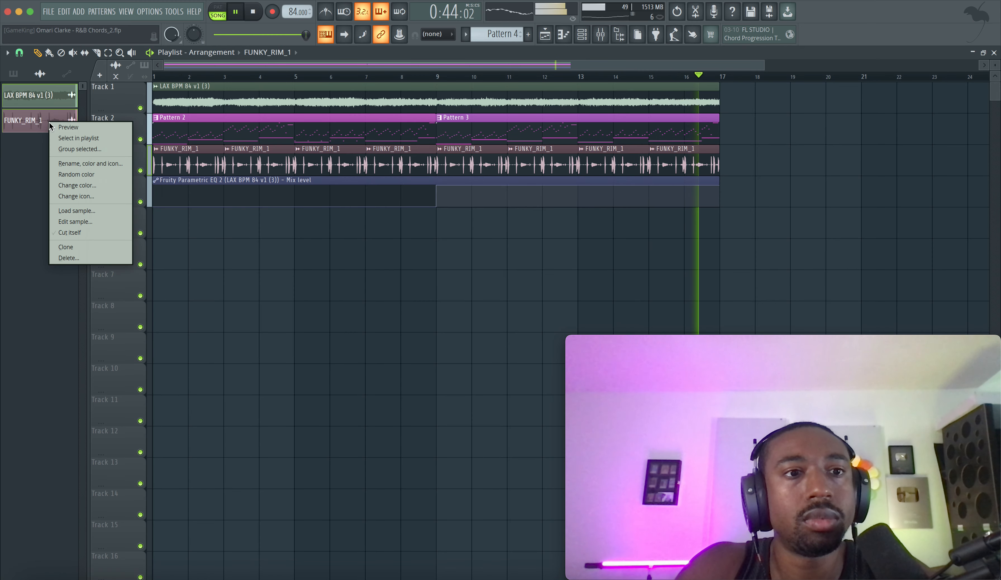
{"action": "left_click", "coordinate": [80, 163]}
{"action": "left_click", "coordinate": [142, 165]}
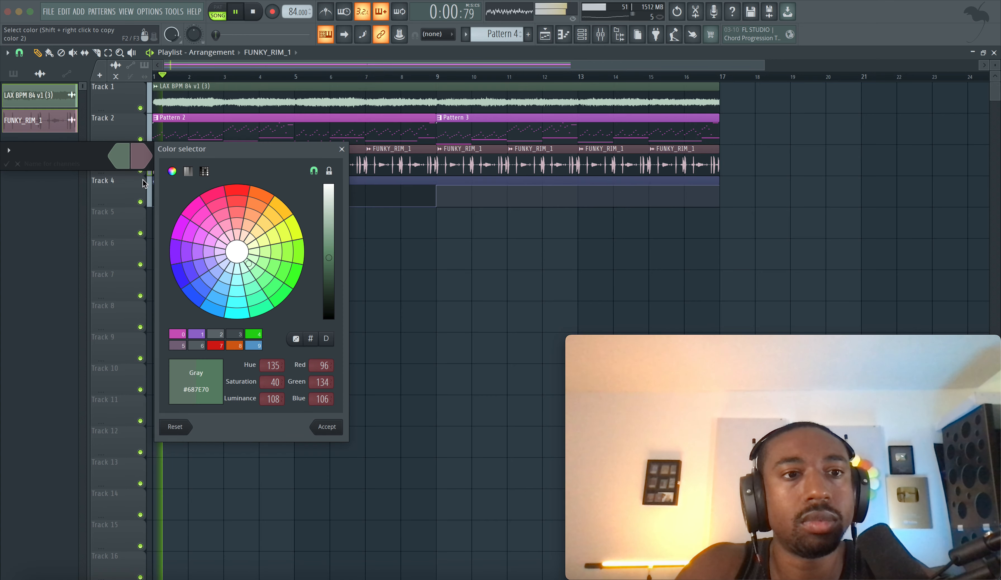
{"action": "left_click", "coordinate": [176, 334]}
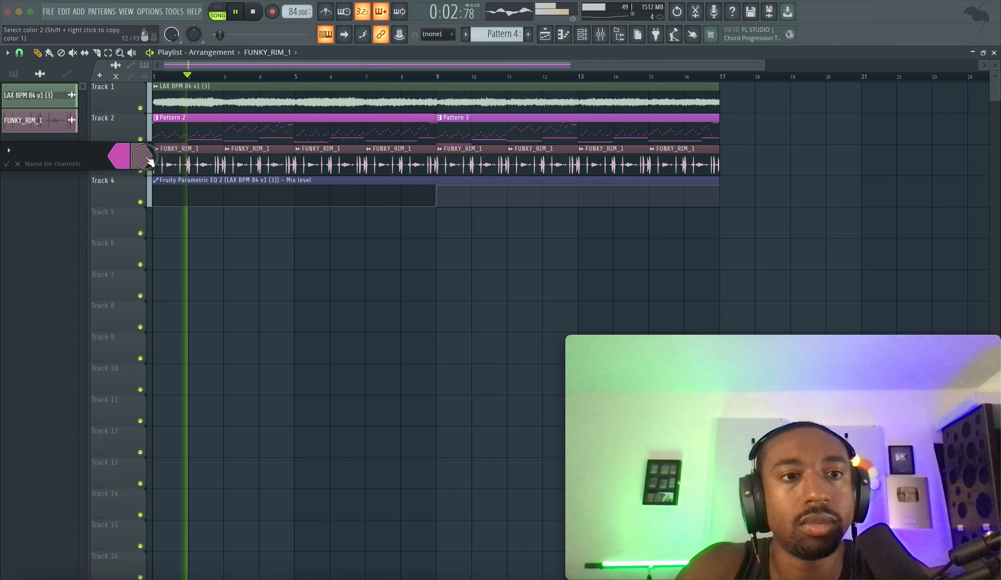
{"action": "key", "text": "Return"}
{"action": "key", "text": "Return"}
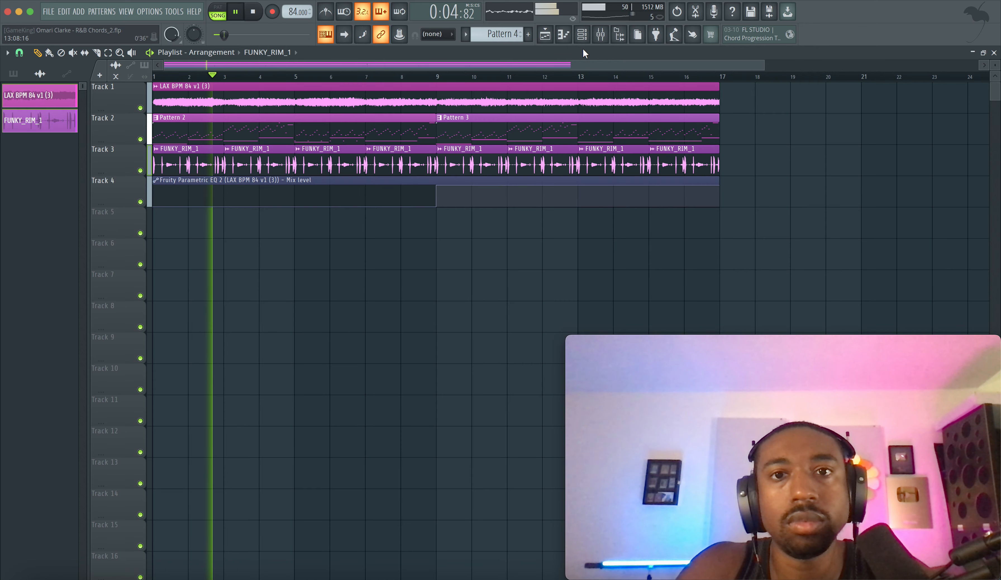
Step: Copy the SKY_Keys channel's volume value from the channel rack
{"action": "left_click", "coordinate": [582, 34]}
{"action": "right_click", "coordinate": [99, 81]}
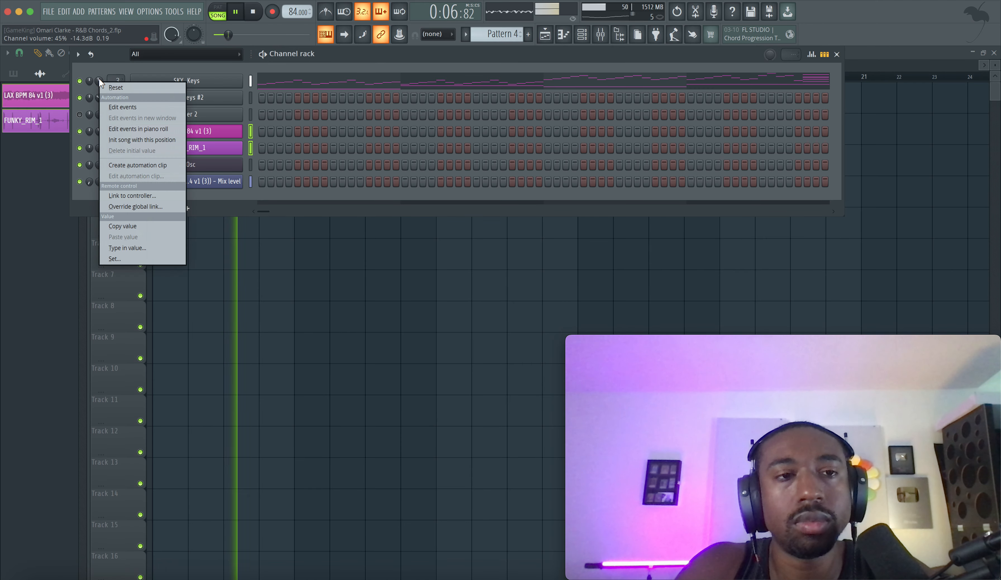
{"action": "left_click", "coordinate": [119, 226]}
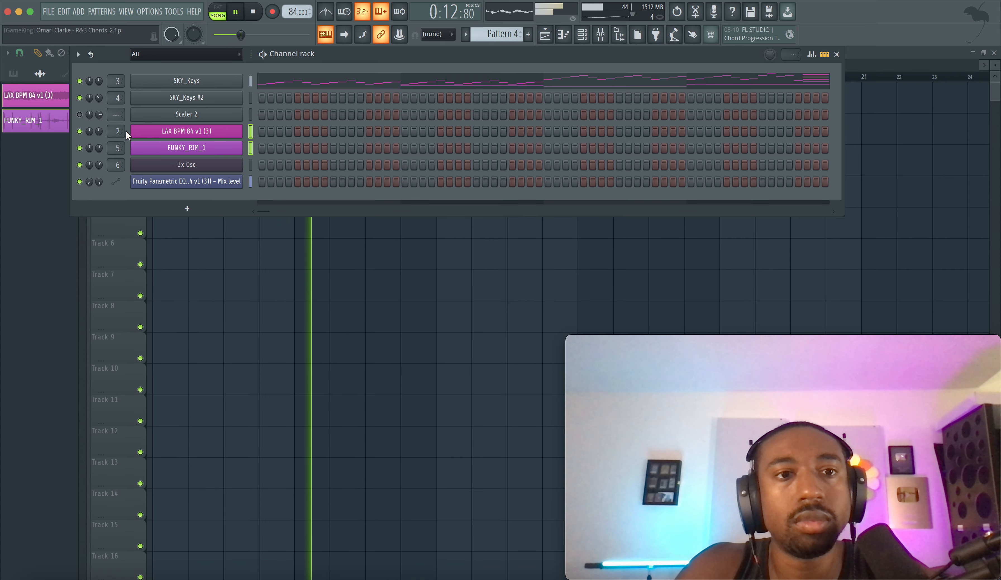
{"action": "right_click", "coordinate": [221, 262]}
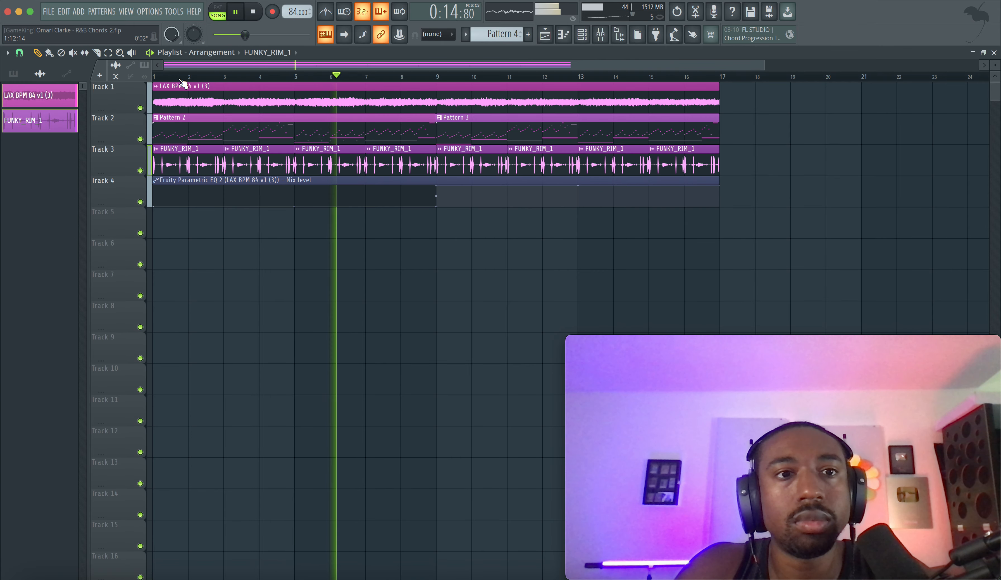
Step: Create an automation clip for the LAX BPM 84 loop's channel volume
{"action": "double_click", "coordinate": [182, 87]}
{"action": "right_click", "coordinate": [246, 110]}
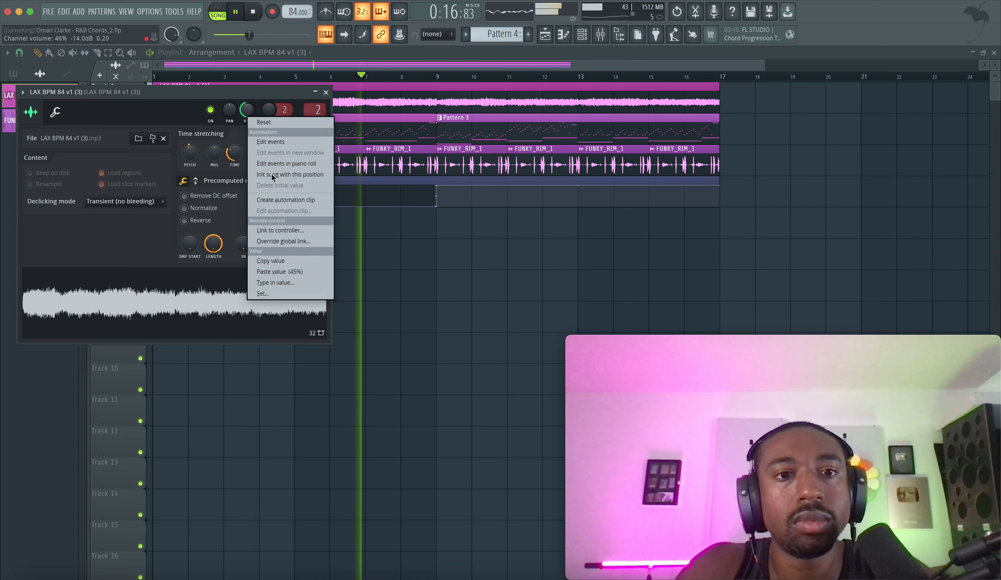
{"action": "left_click", "coordinate": [286, 200]}
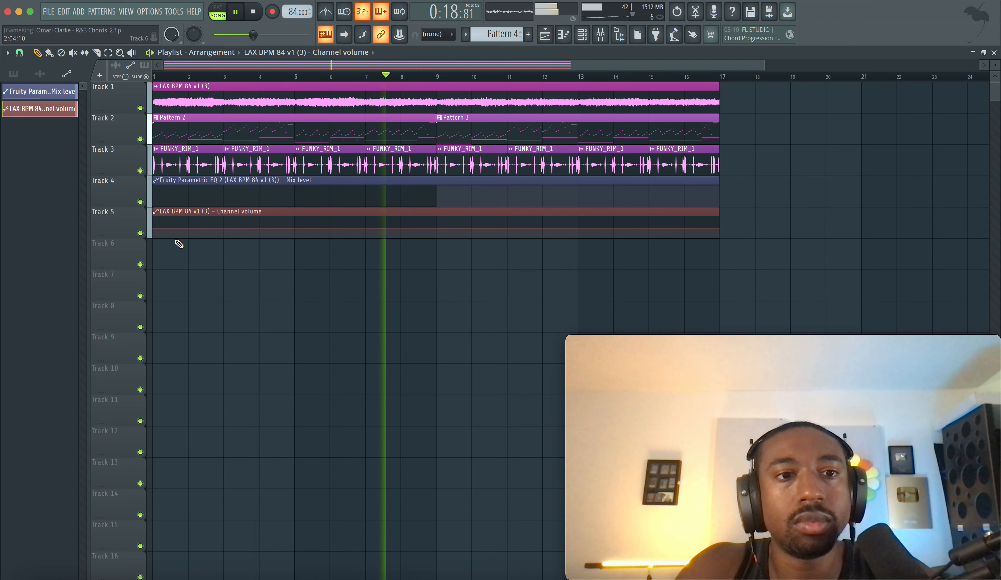
Step: Add a volume point at bar 9 and lower the starting point so the loop's volume rises gradually over the first eight bars
{"action": "right_click", "coordinate": [156, 228]}
{"action": "left_click_drag", "start_coordinate": [436, 228], "coordinate": [439, 220]}
{"action": "key", "text": "super+z"}
{"action": "key", "text": "space"}
{"action": "key", "text": "space"}
{"action": "left_click_drag", "start_coordinate": [153, 228], "coordinate": [151, 236]}
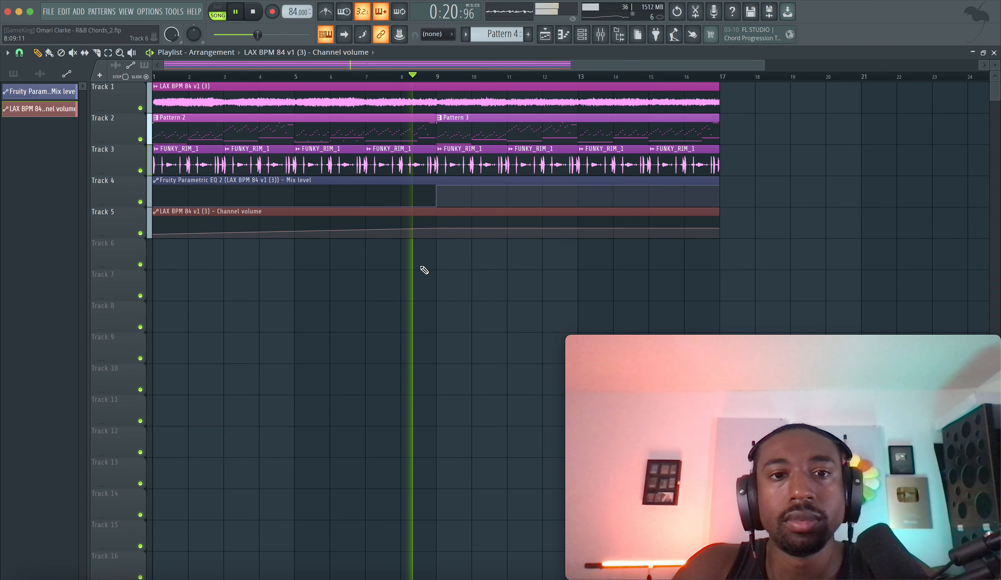
Step: Colour the EQ mix level and channel volume automation clips with the magenta-to-purple gradient
{"action": "left_click", "coordinate": [30, 90]}
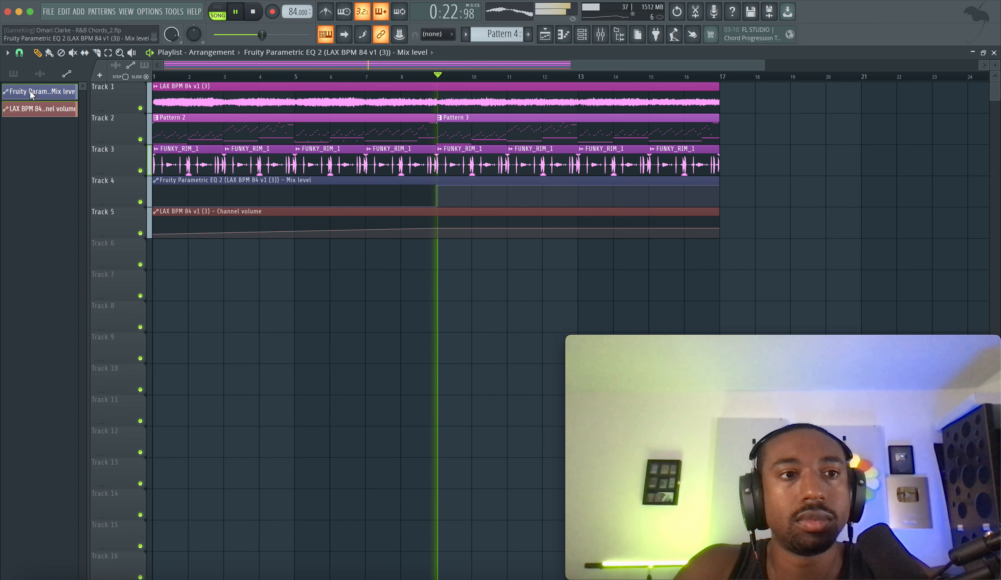
{"action": "right_click", "coordinate": [34, 108]}
{"action": "left_click", "coordinate": [58, 137]}
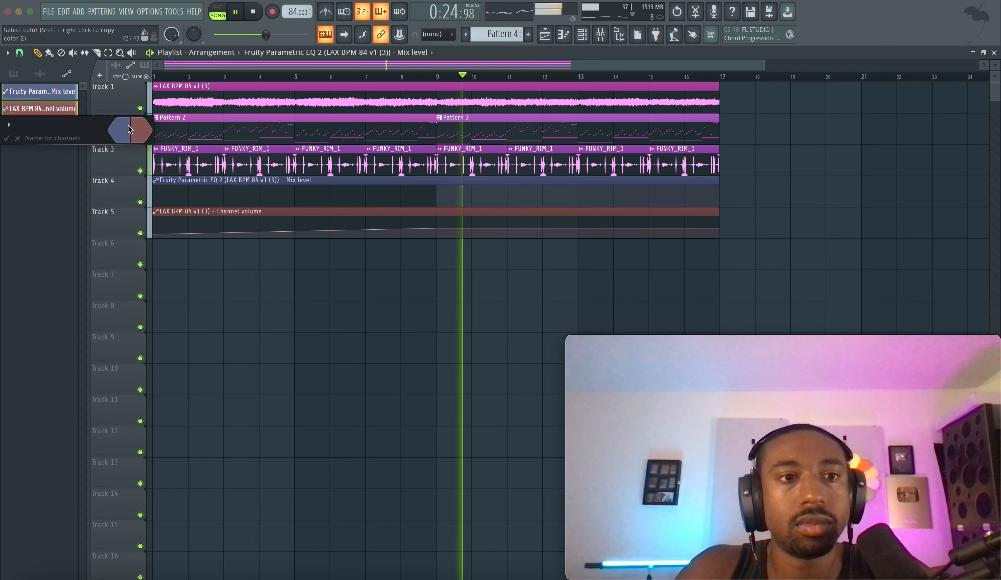
{"action": "left_click", "coordinate": [124, 128]}
{"action": "left_click", "coordinate": [200, 210]}
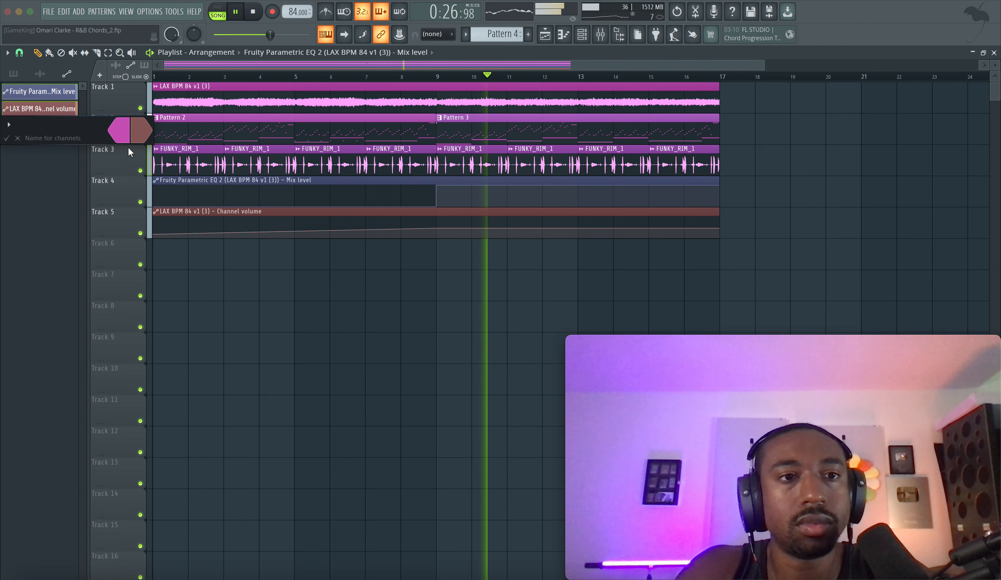
{"action": "left_click", "coordinate": [193, 309]}
{"action": "key", "text": "Return"}
{"action": "key", "text": "Return"}
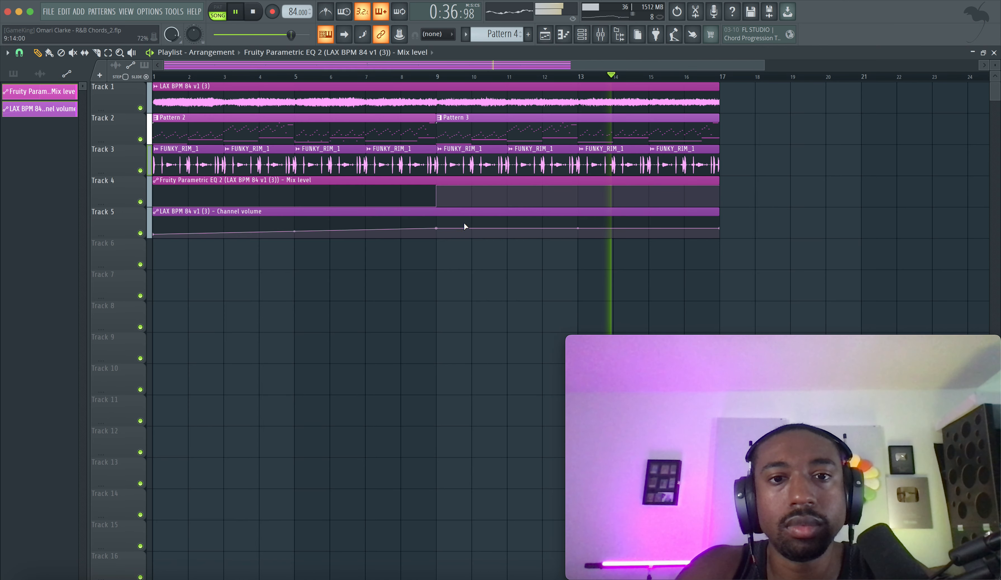
Step: Drop the LAX BPM 84 loop's channel volume automation at bar 9 and ramp it gradually up again to bar 17
{"action": "right_click", "coordinate": [436, 228]}
{"action": "left_click", "coordinate": [424, 264]}
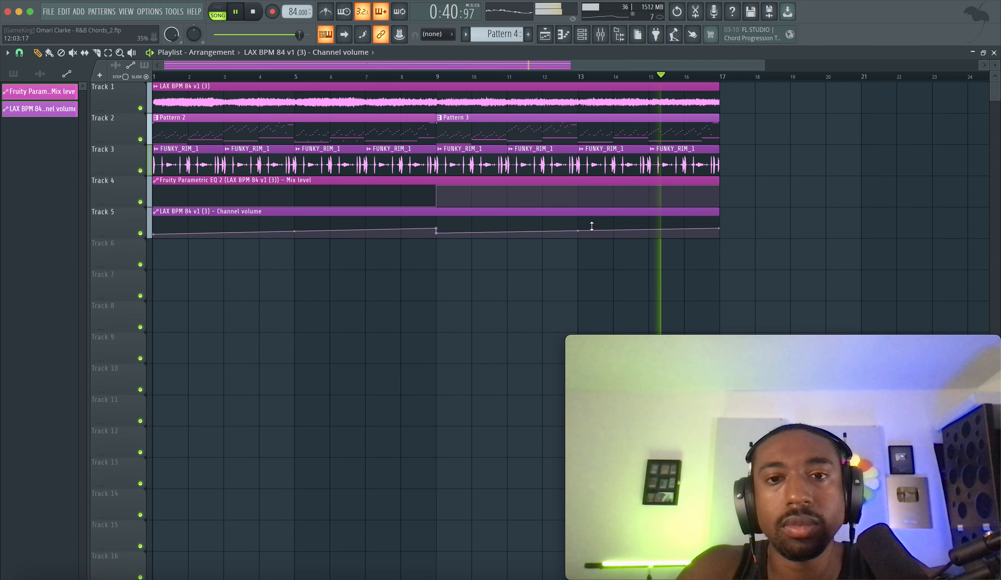
{"action": "right_click", "coordinate": [718, 228]}
{"action": "left_click", "coordinate": [751, 418]}
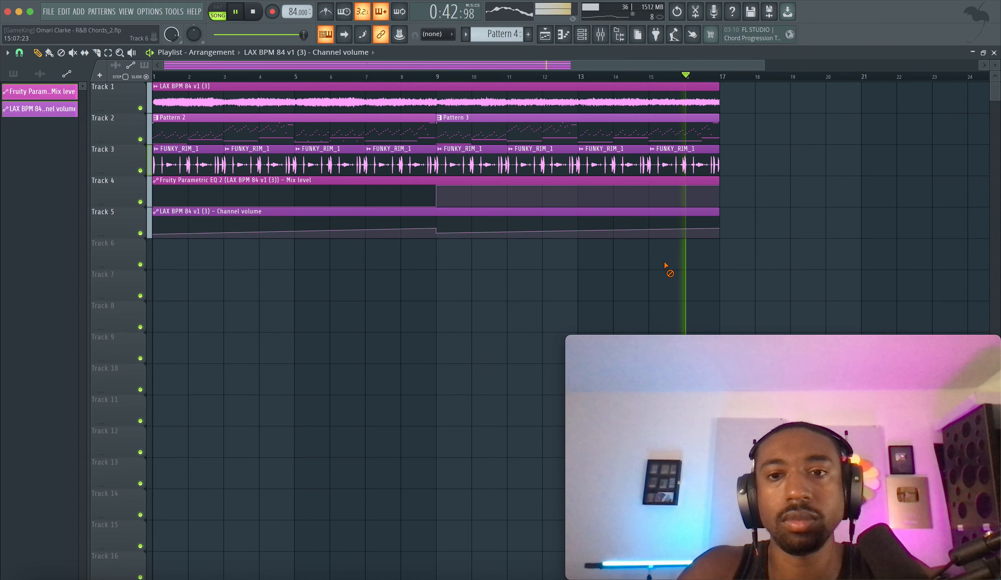
Step: Delete the four FUNKY_RIM_1 clips from the first eight bars of Track 3
{"action": "left_click_drag", "start_coordinate": [418, 158], "coordinate": [172, 167]}
{"action": "key", "text": "Delete"}
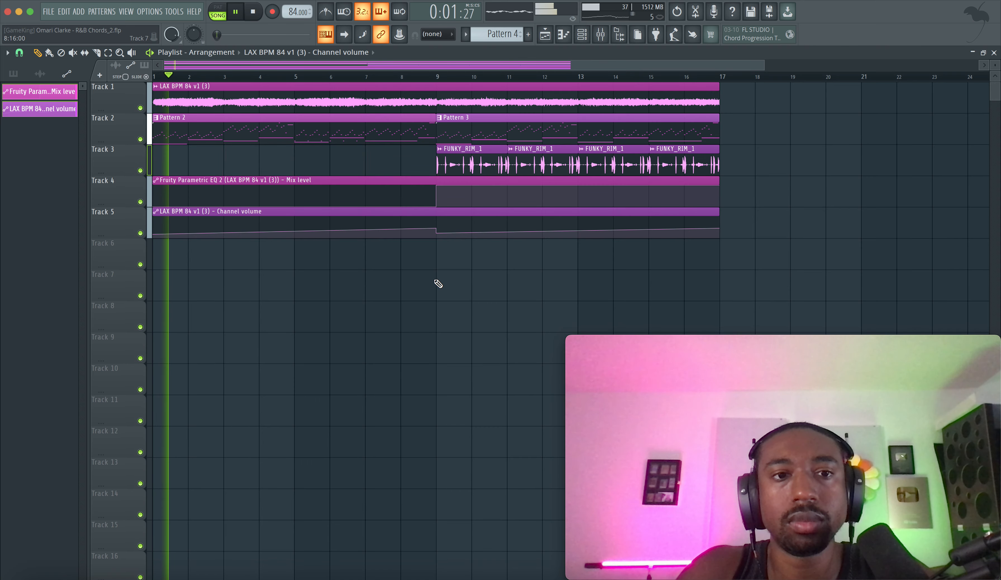
Step: Show all channels in the channel rack and create an automation clip for the SKY_Keys channel volume
{"action": "left_click", "coordinate": [581, 34]}
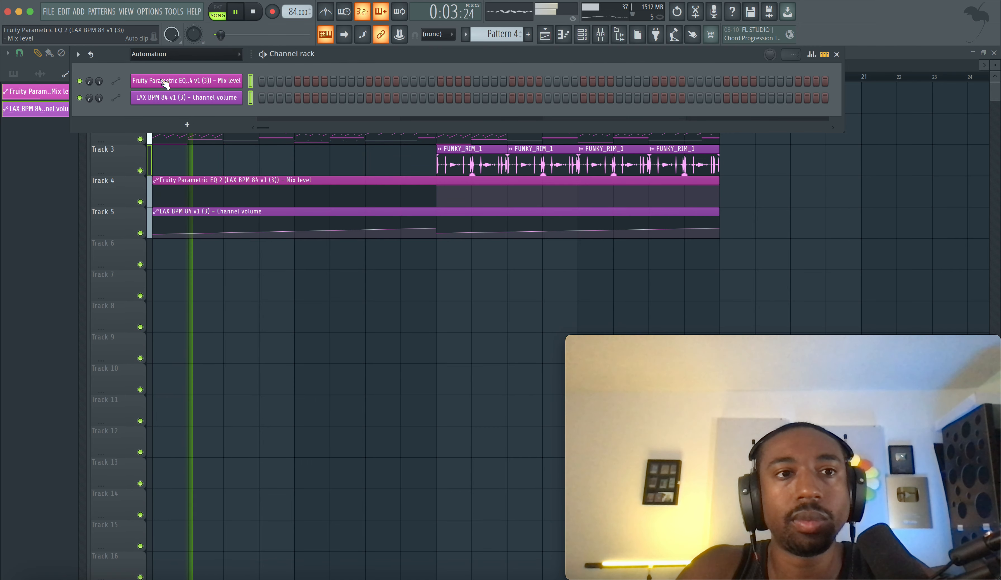
{"action": "left_click", "coordinate": [144, 54]}
{"action": "left_click", "coordinate": [143, 65]}
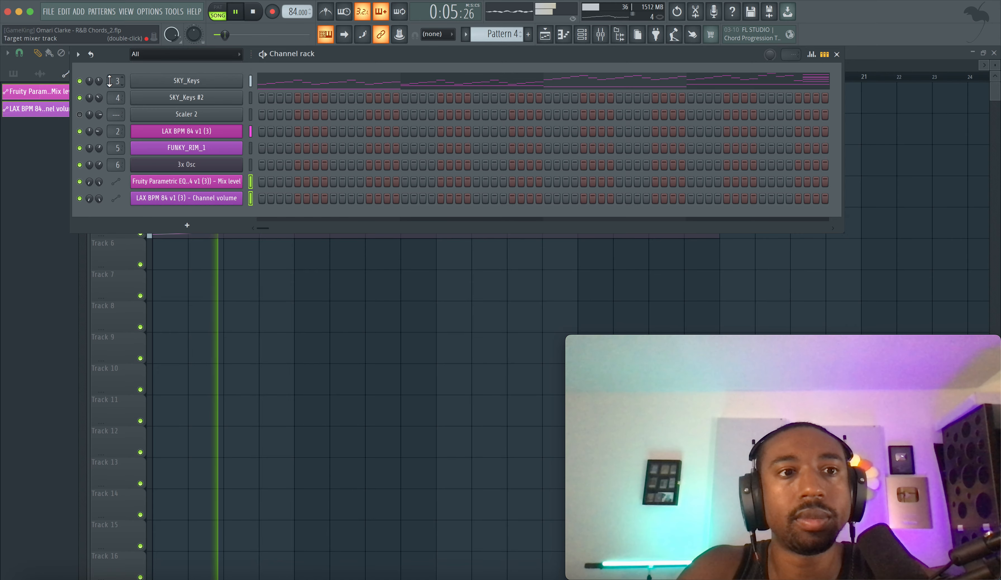
{"action": "right_click", "coordinate": [100, 81]}
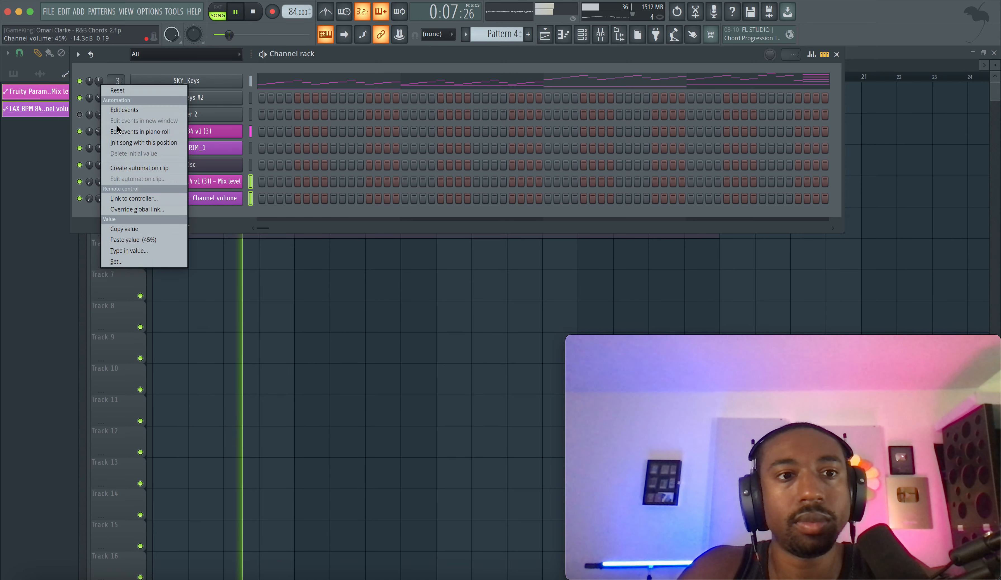
{"action": "left_click", "coordinate": [136, 167]}
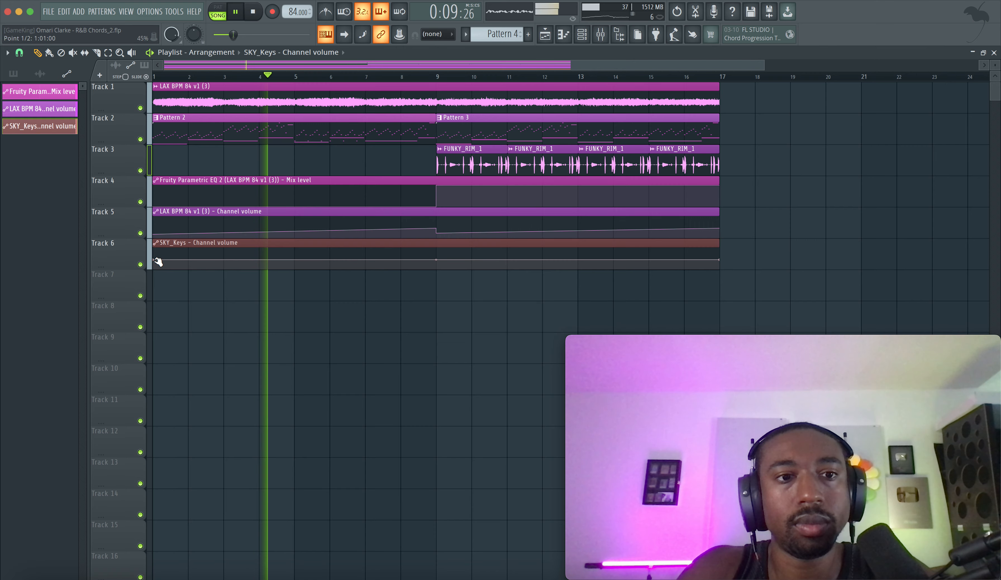
Step: Add points at bars 5 and 9 of the SKY_Keys volume automation, with a slight rise to bar 5 and a fall to bar 9
{"action": "right_click", "coordinate": [155, 261]}
{"action": "left_click", "coordinate": [292, 255]}
{"action": "right_click", "coordinate": [293, 254]}
{"action": "left_click_drag", "start_coordinate": [294, 254], "coordinate": [297, 258]}
{"action": "left_click", "coordinate": [435, 259]}
{"action": "right_click", "coordinate": [436, 260]}
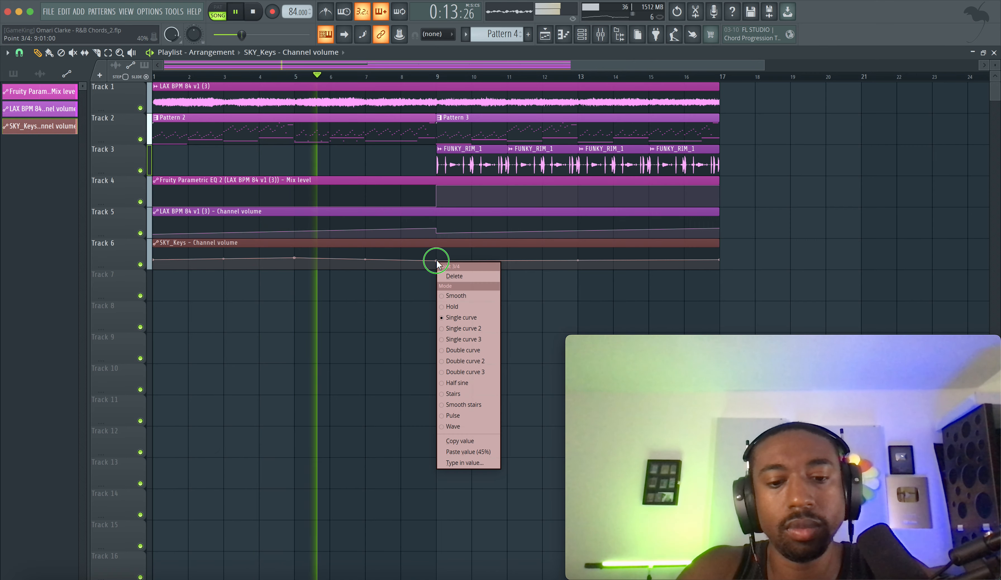
{"action": "key", "text": "Escape"}
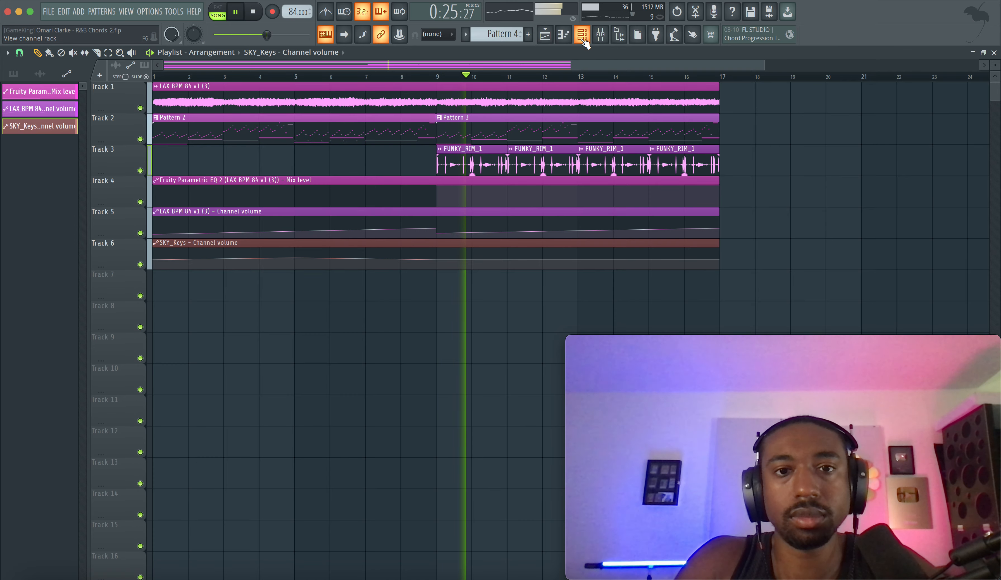
Step: Create an automation clip for the Modulation X offset of the FUNKY_RIM_1 sample
{"action": "double_click", "coordinate": [487, 163]}
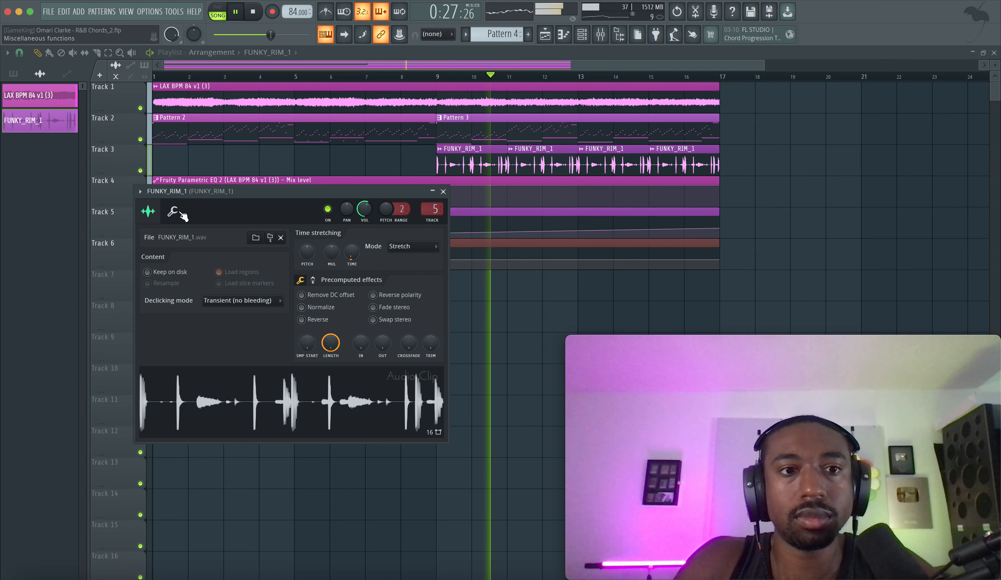
{"action": "right_click", "coordinate": [204, 249]}
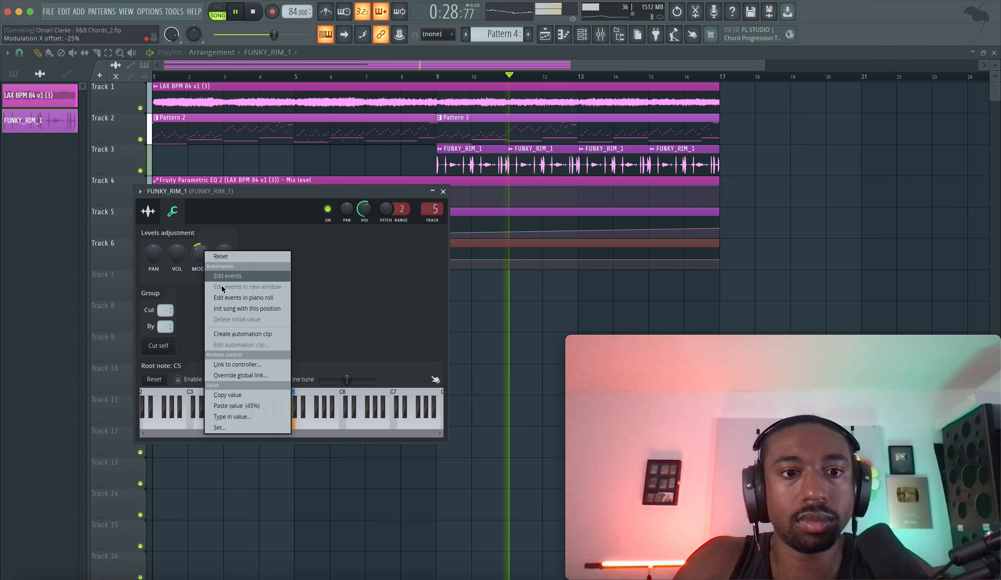
{"action": "left_click", "coordinate": [246, 330]}
{"action": "key", "text": "Escape"}
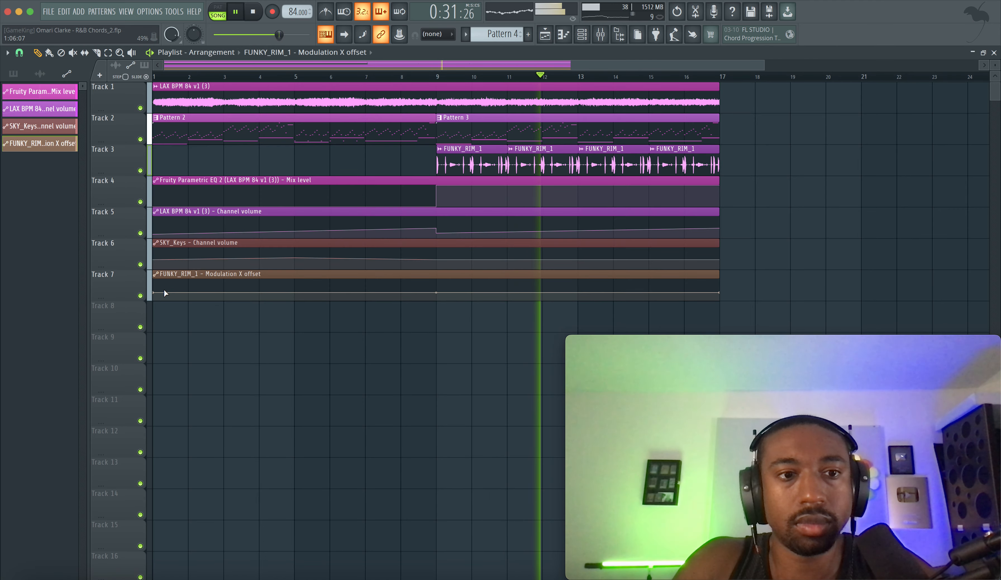
Step: Add a point at bar 13 of the FUNKY_RIM_1 modulation automation, matching the starting level so the curve rises only over the last four bars
{"action": "right_click", "coordinate": [153, 292]}
{"action": "left_click", "coordinate": [177, 473]}
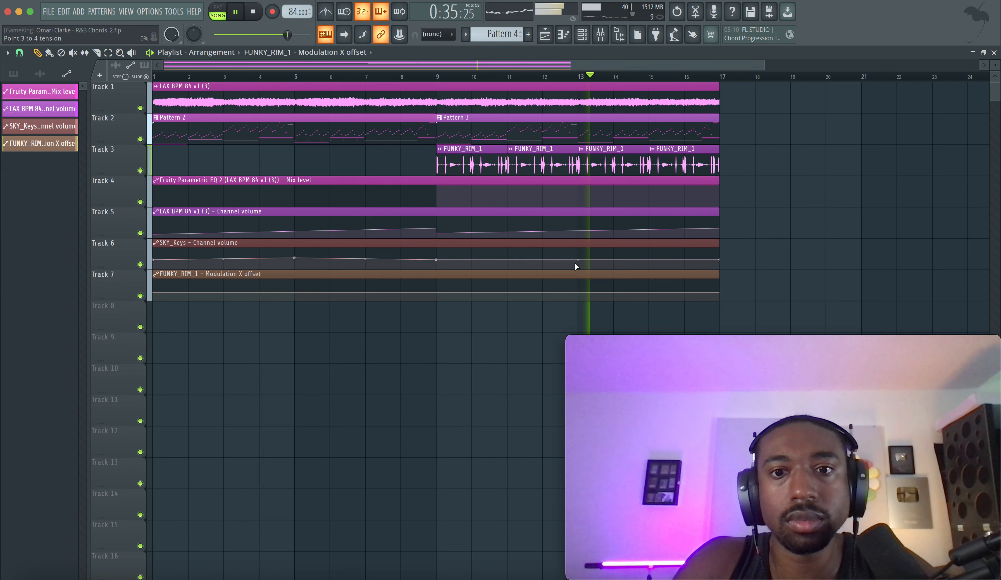
{"action": "right_click", "coordinate": [579, 291]}
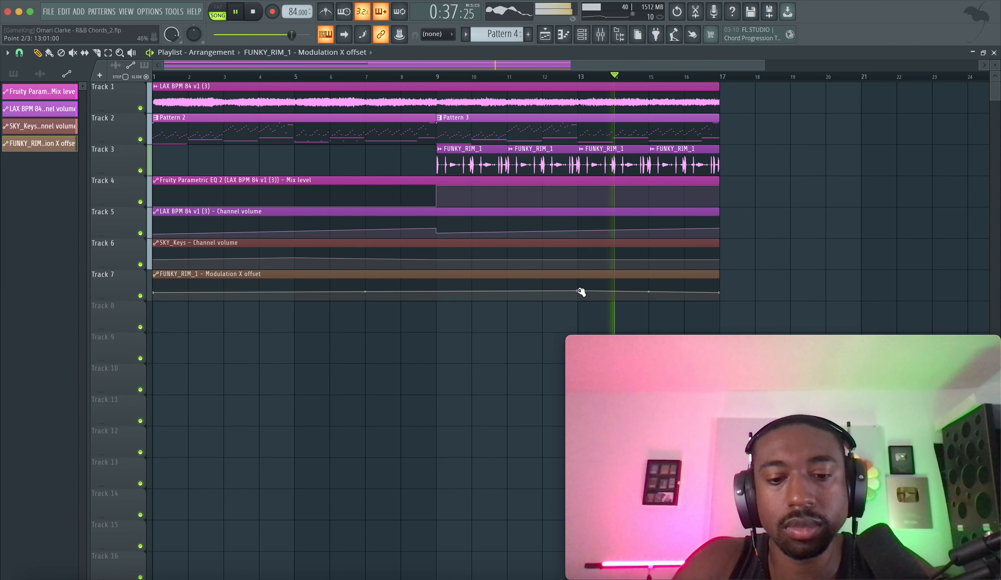
{"action": "right_click", "coordinate": [579, 292]}
{"action": "left_click", "coordinate": [602, 483]}
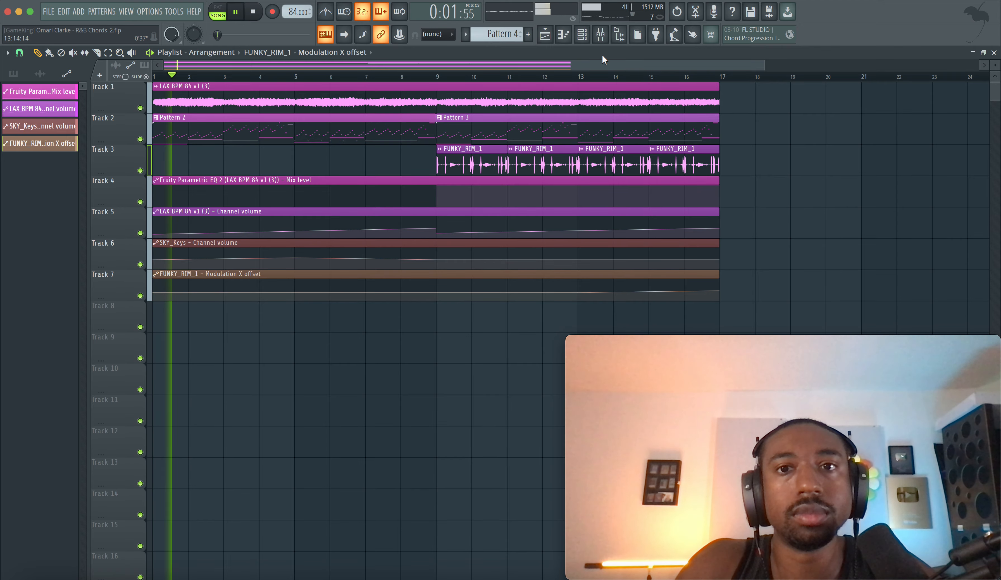
Step: Mute the Mic track in the mixer and return to the Draw tool in the playlist
{"action": "left_click", "coordinate": [600, 35]}
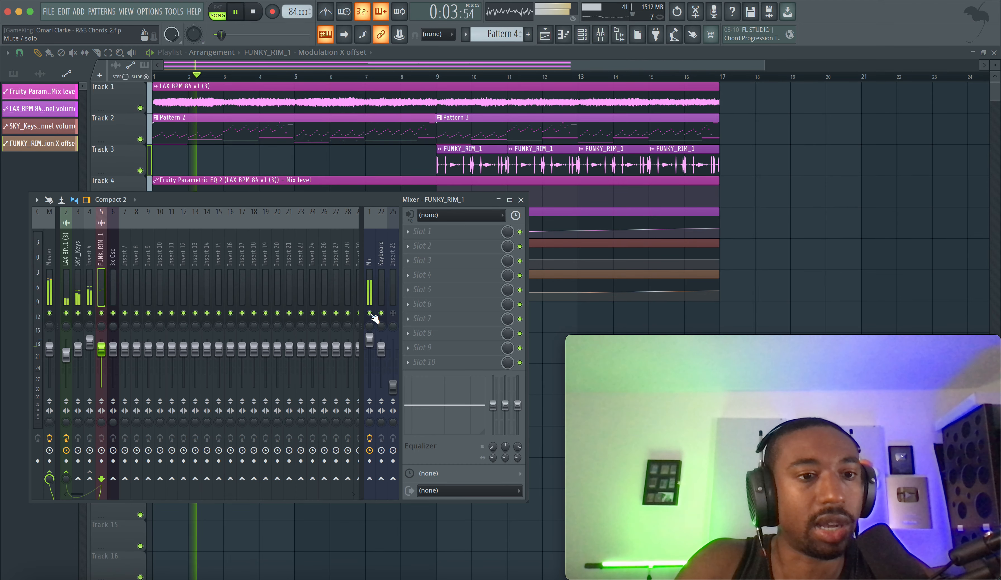
{"action": "key", "text": "F9"}
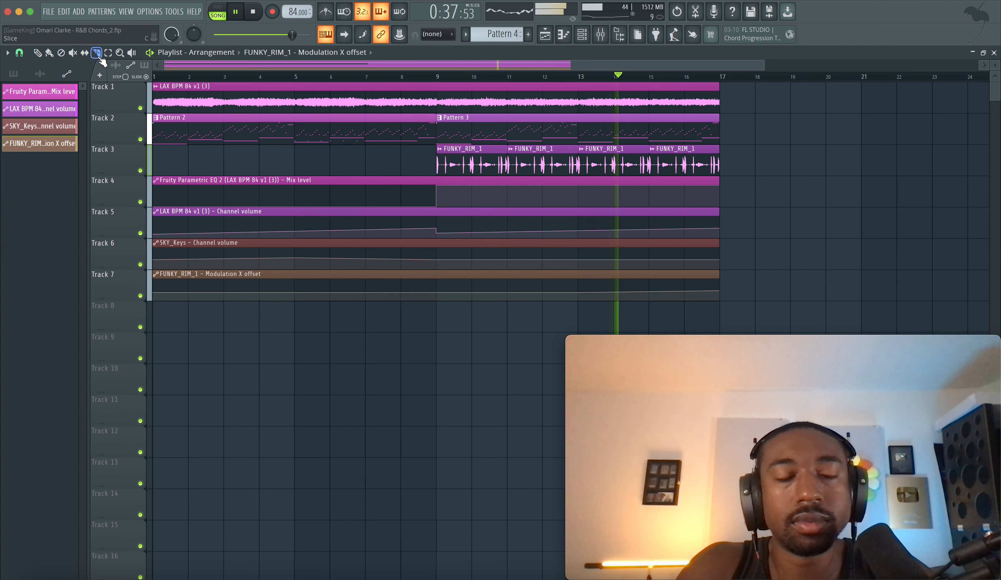
{"action": "left_click", "coordinate": [39, 54]}
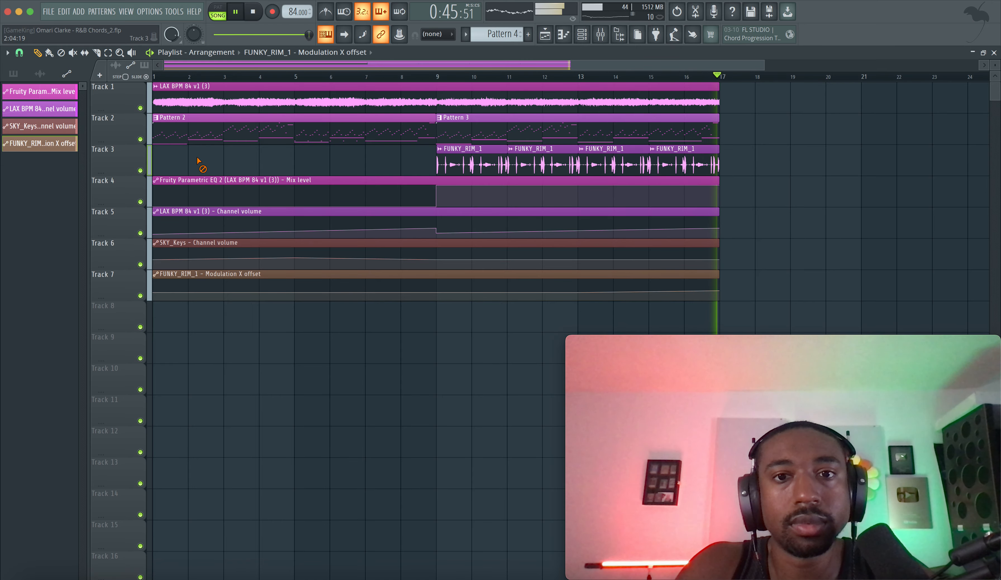
{"action": "left_click", "coordinate": [600, 34]}
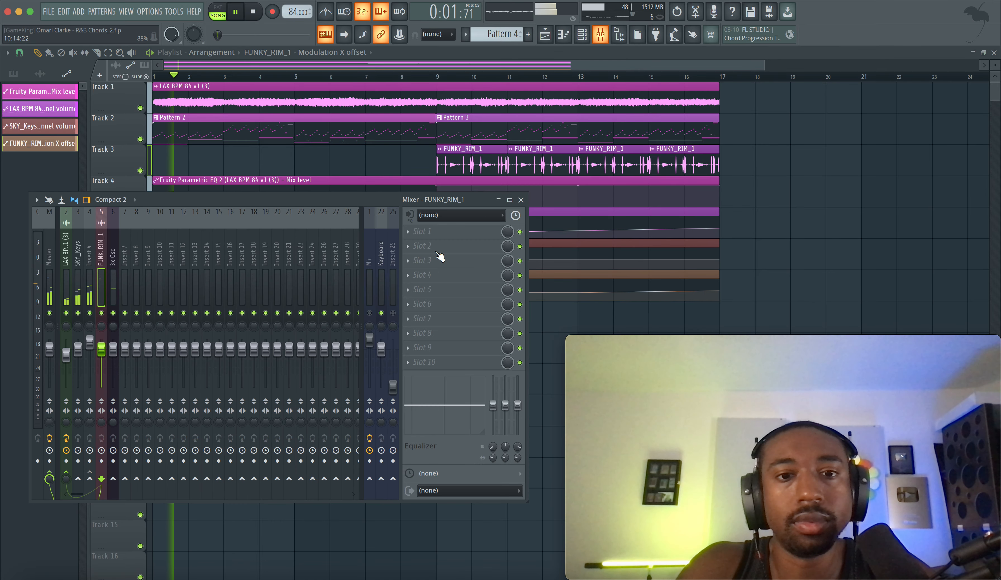
{"action": "right_click", "coordinate": [754, 210]}
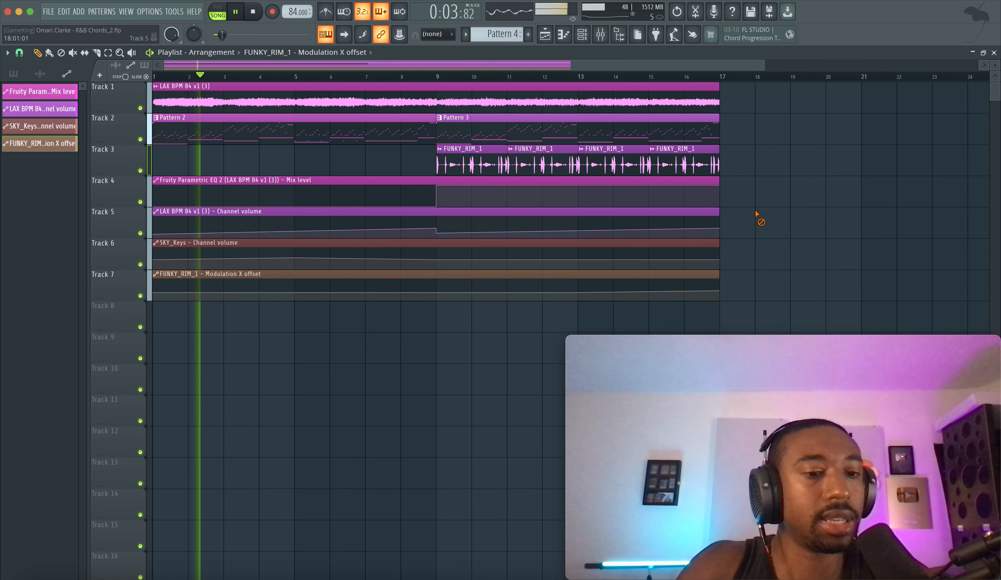